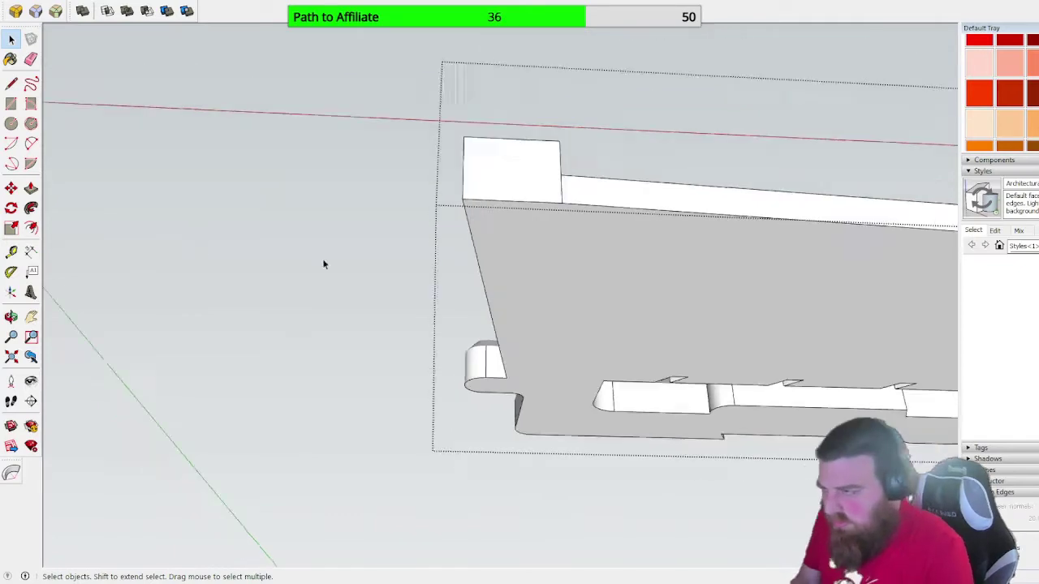
# - Leave the front section's group and examine the whole weapon model over the reference drawing
pyautogui.scroll(-5, 398, 361)
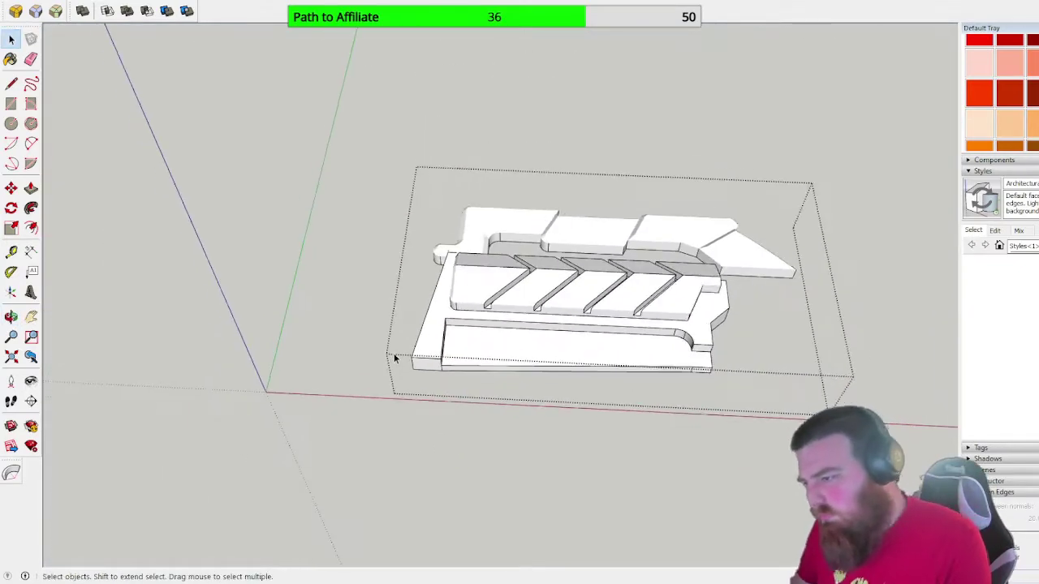
pyautogui.click(15, 10)
pyautogui.press('space')
pyautogui.click(213, 133)
pyautogui.moveTo(624, 333); pyautogui.dragTo(644, 479, button='middle')
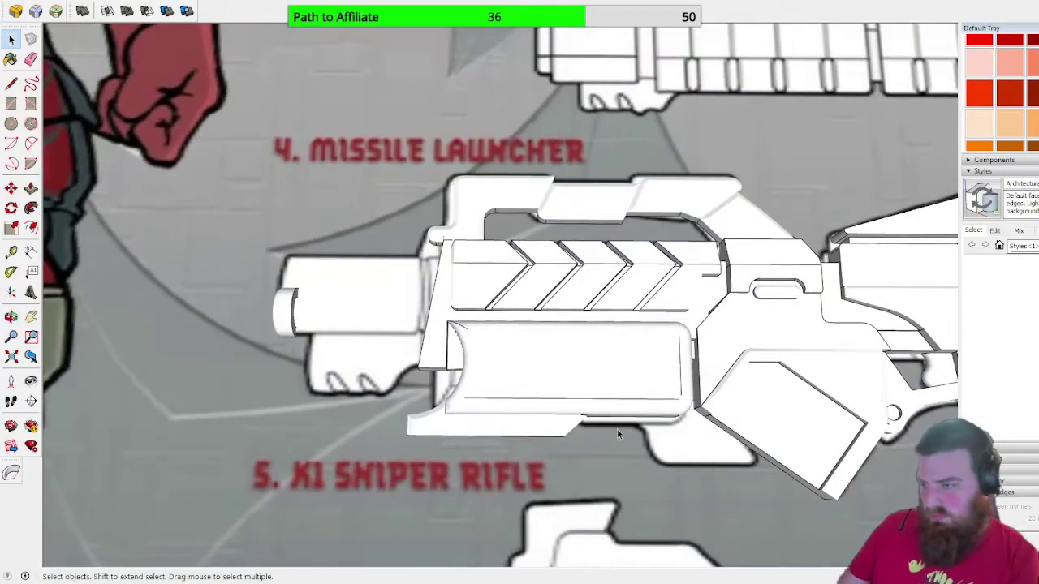
pyautogui.scroll(-2, 368, 317)
pyautogui.scroll(3, 771, 415)
pyautogui.scroll(-3, 386, 350)
pyautogui.scroll(5, 731, 223)
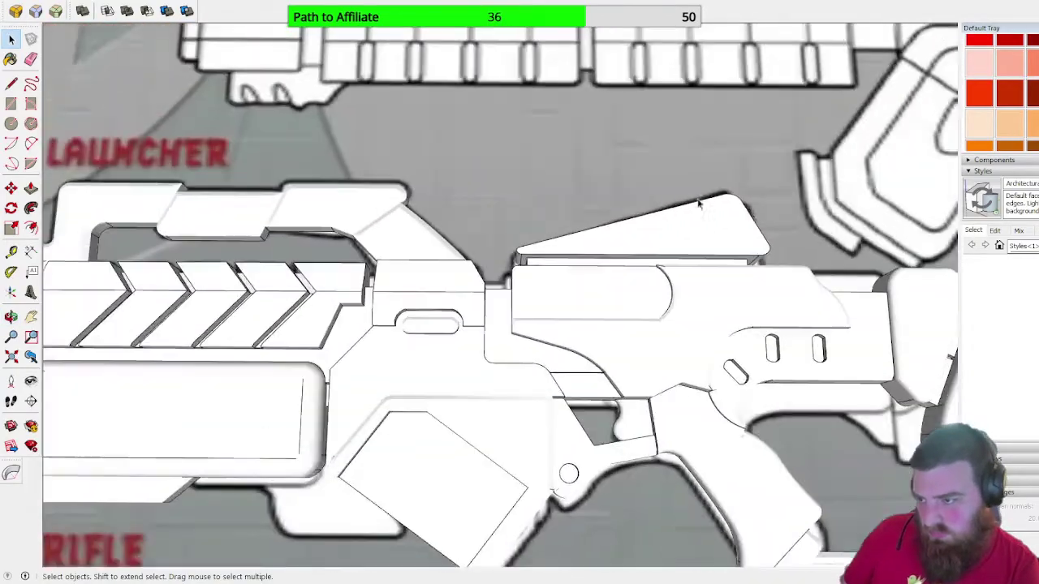
pyautogui.moveTo(742, 225); pyautogui.dragTo(353, 110, button='middle')
# - Open the rear body for editing, remove the thin strip beside the triangular top wedge, and delete the wedge
pyautogui.doubleClick(474, 316)
pyautogui.scroll(3, 450, 303)
pyautogui.scroll(1, 450, 304)
pyautogui.moveTo(449, 303); pyautogui.dragTo(437, 242, button='middle')
pyautogui.click(31, 188)
pyautogui.click(484, 436)
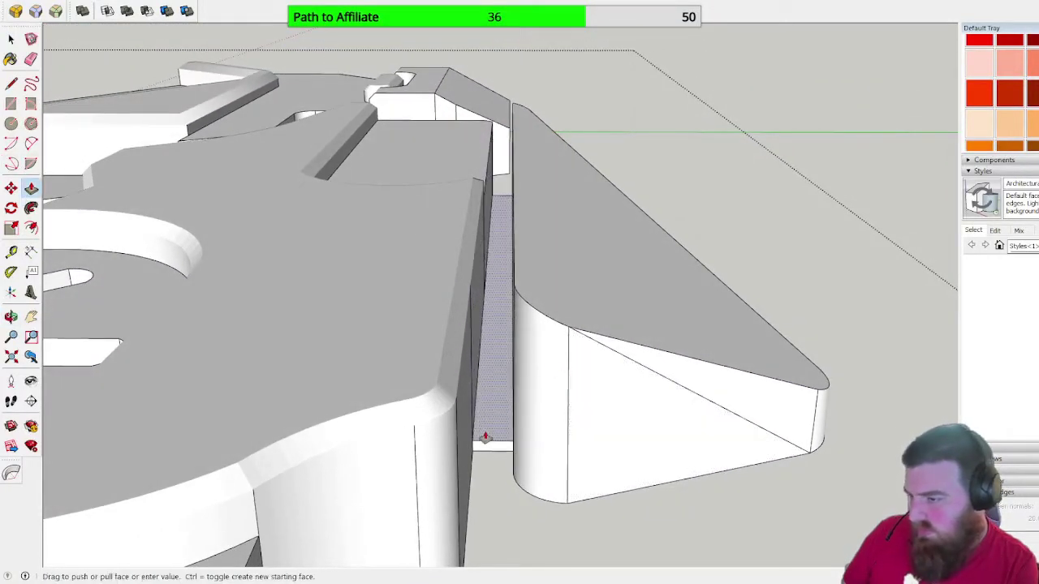
pyautogui.click(328, 181)
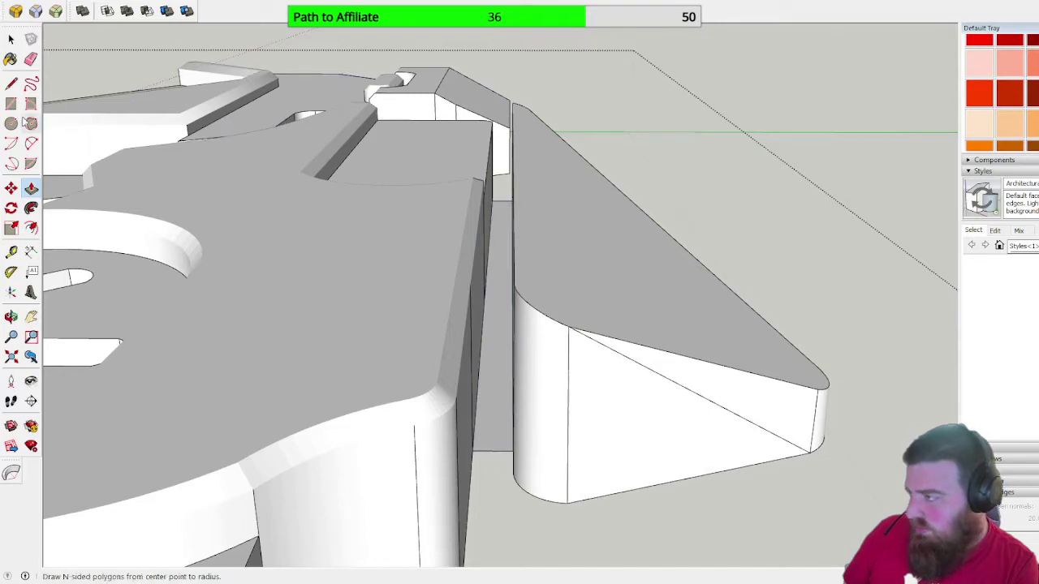
pyautogui.click(31, 61)
pyautogui.click(502, 202)
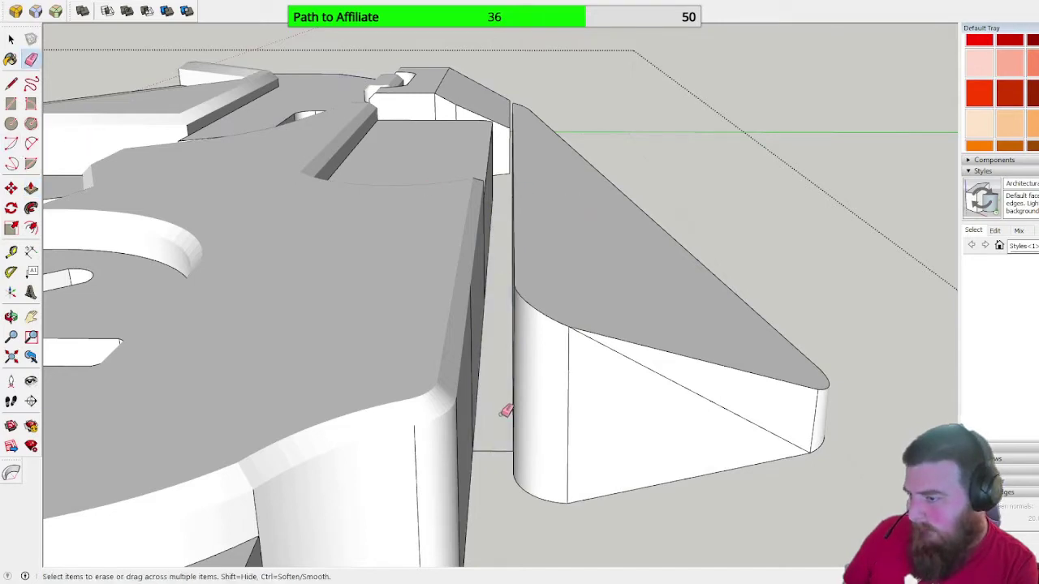
pyautogui.press('space')
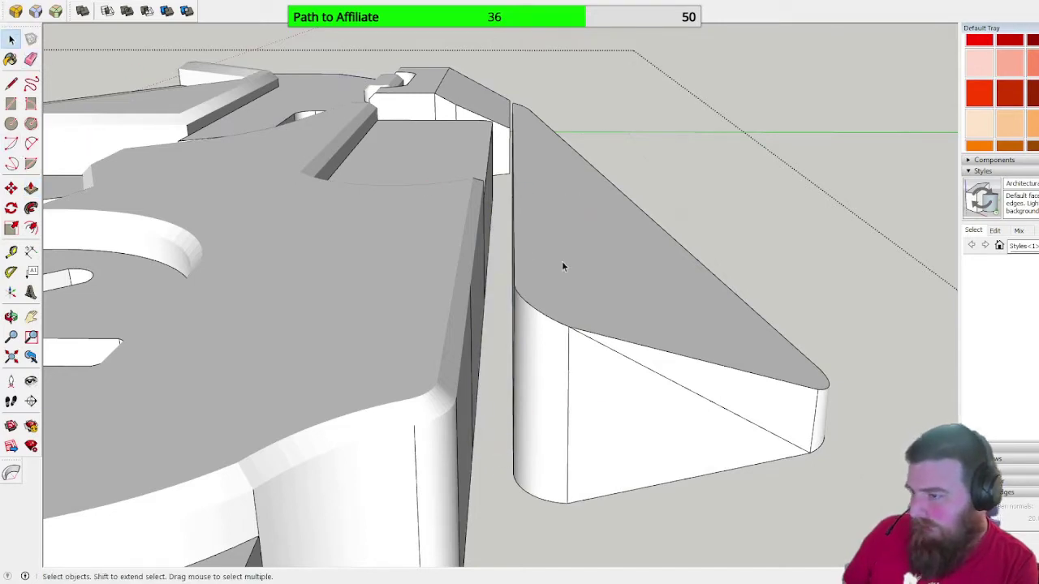
pyautogui.click(596, 274)
pyautogui.press('Delete')
# - Draw a line across the underside joint between the grip end and the stock's connecting bar, and erase the bar's underside edges
pyautogui.scroll(-5, 571, 234)
pyautogui.moveTo(571, 234); pyautogui.dragTo(645, 214, button='middle')
pyautogui.scroll(8, 567, 454)
pyautogui.scroll(-4, 566, 432)
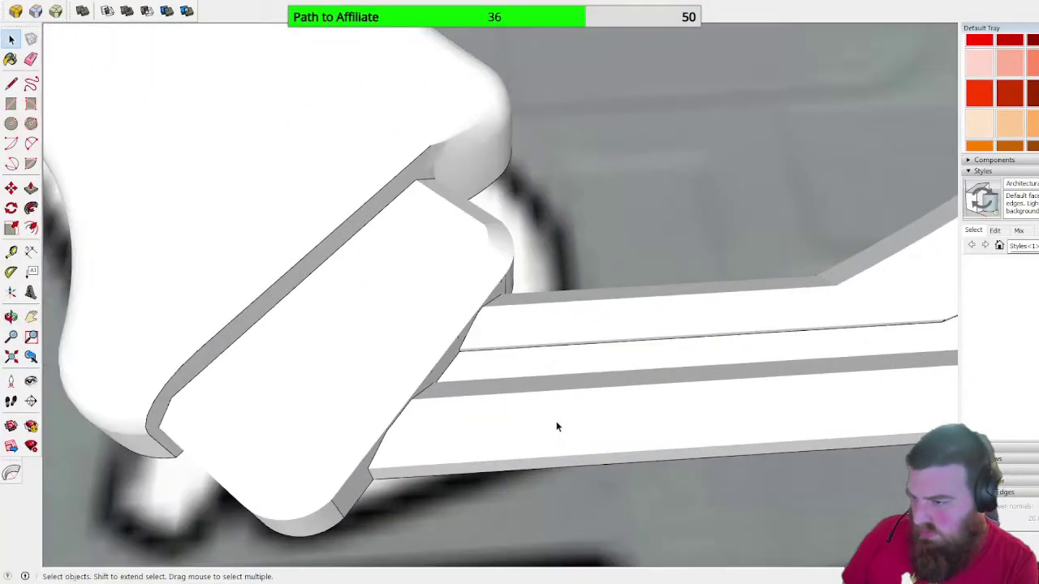
pyautogui.moveTo(506, 398); pyautogui.dragTo(296, 50, button='middle')
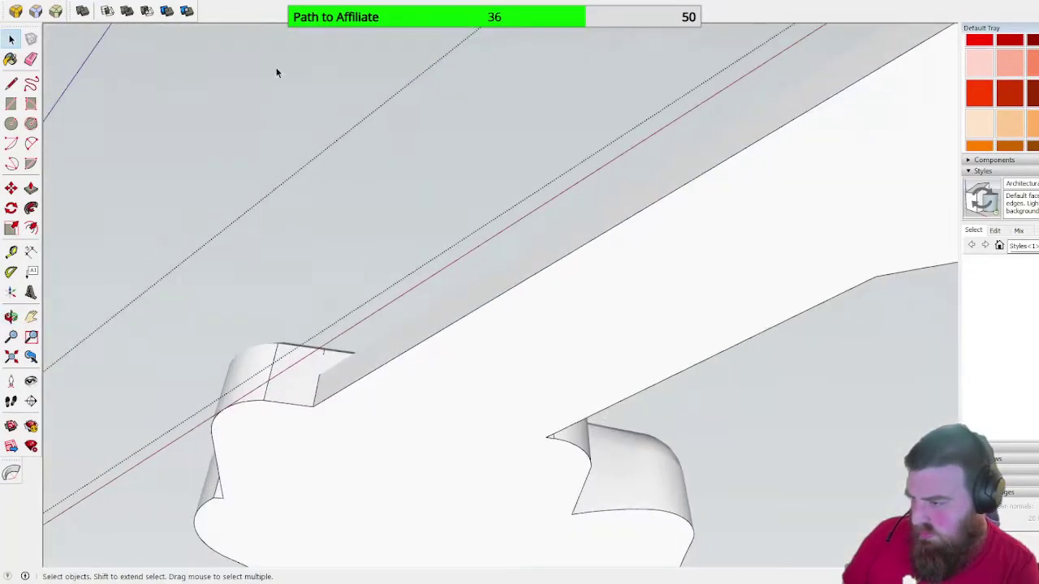
pyautogui.click(12, 83)
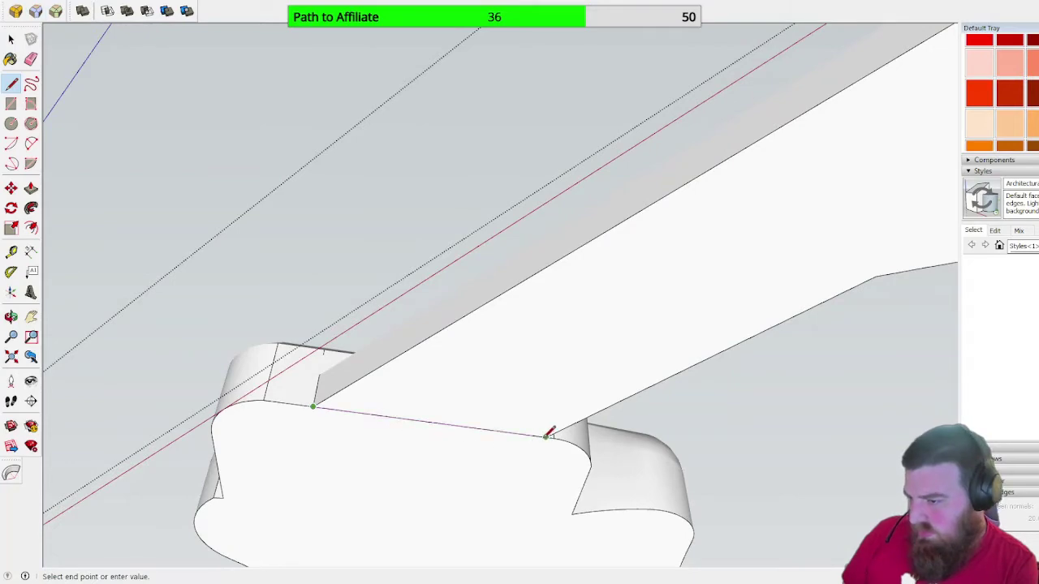
pyautogui.moveTo(460, 301)
pyautogui.mouseDown(button='middle')
pyautogui.moveTo(452, 274)
pyautogui.moveTo(642, 241)
pyautogui.mouseUp(button='middle')
pyautogui.press('e')
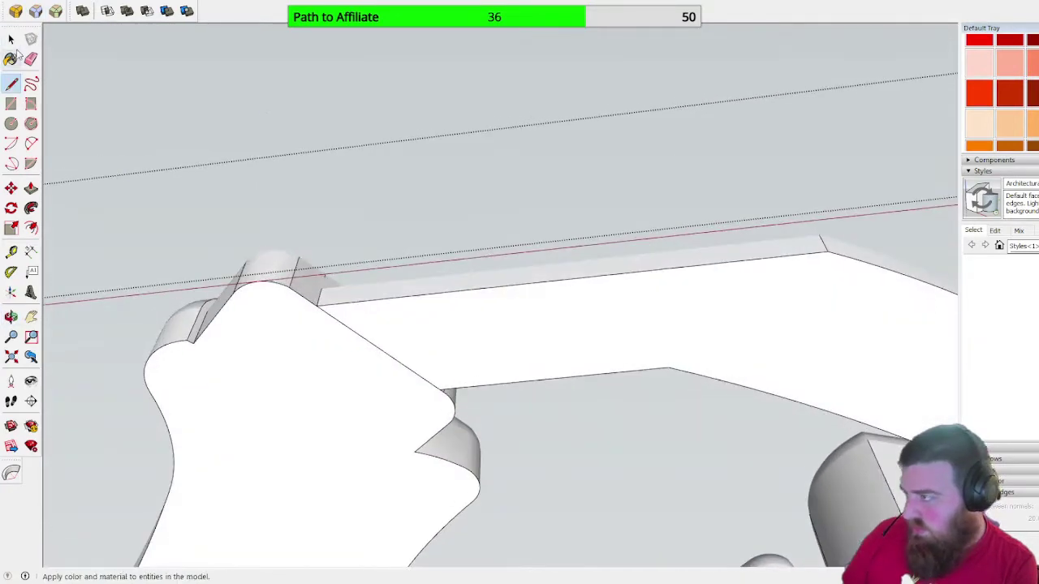
pyautogui.moveTo(542, 267)
pyautogui.mouseDown()
pyautogui.moveTo(584, 401)
pyautogui.moveTo(574, 381)
pyautogui.mouseUp()
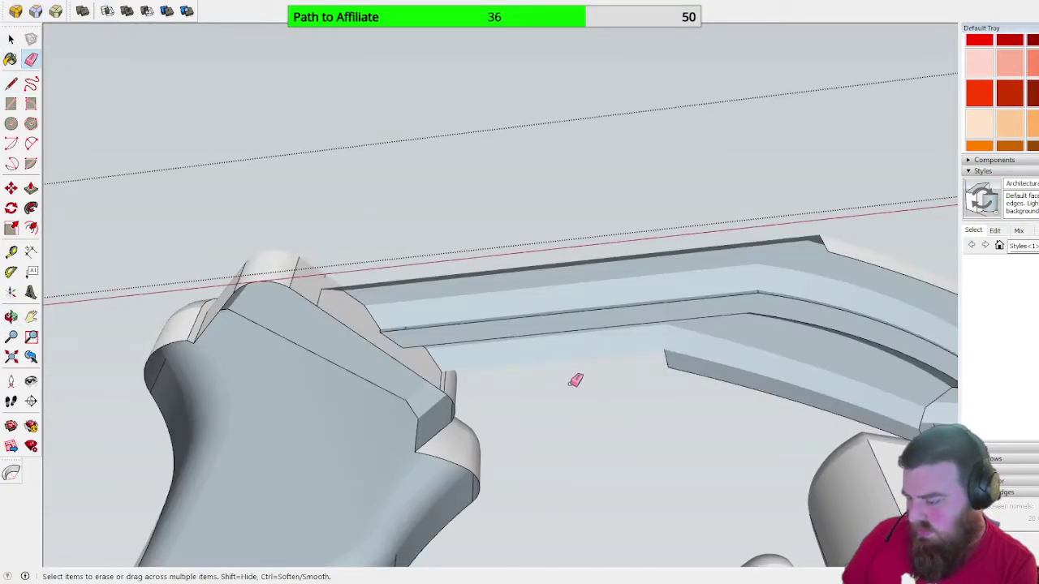
# - Redraw the joint line on the grip end's underside and add a diagonal line to its notch corner
pyautogui.scroll(5, 492, 397)
pyautogui.moveTo(476, 368)
pyautogui.mouseDown(button='middle')
pyautogui.moveTo(308, 392)
pyautogui.moveTo(624, 376)
pyautogui.moveTo(652, 362)
pyautogui.moveTo(392, 330)
pyautogui.moveTo(233, 455)
pyautogui.moveTo(232, 341)
pyautogui.moveTo(178, 276)
pyautogui.mouseUp(button='middle')
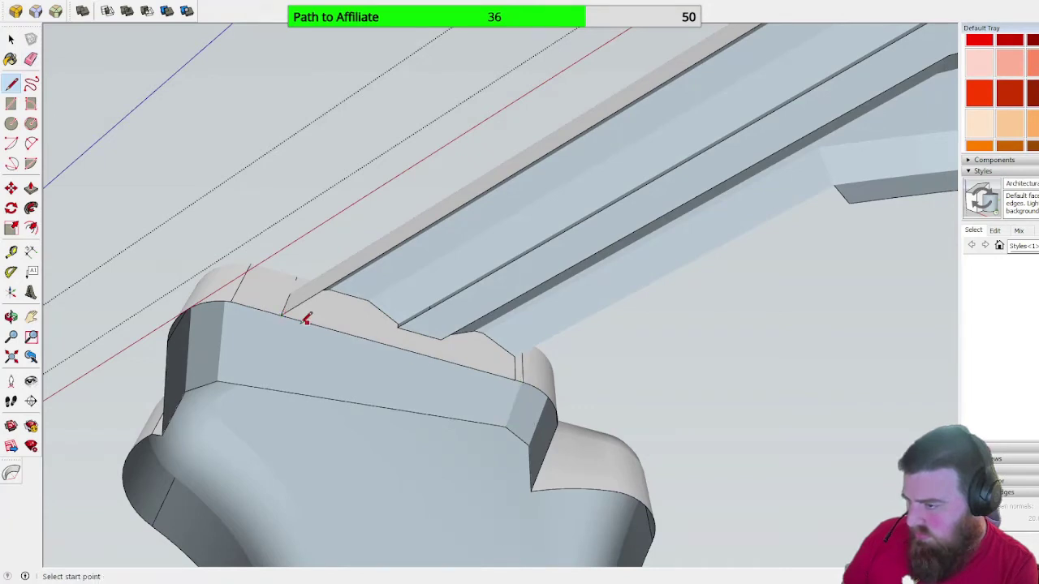
pyautogui.moveTo(423, 355); pyautogui.dragTo(378, 341)
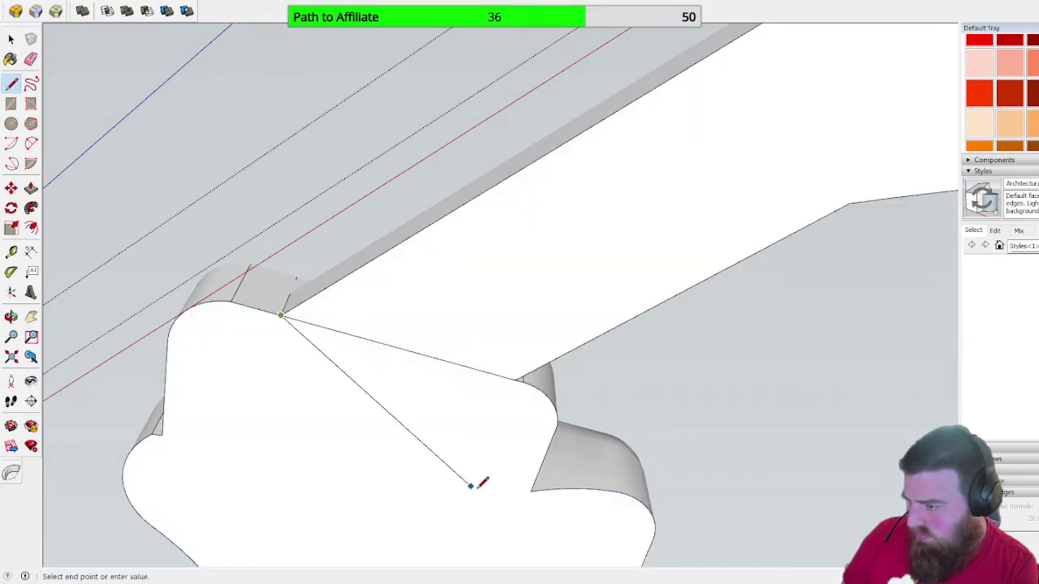
pyautogui.click(531, 491)
pyautogui.scroll(-2, 303, 362)
pyautogui.press('e')
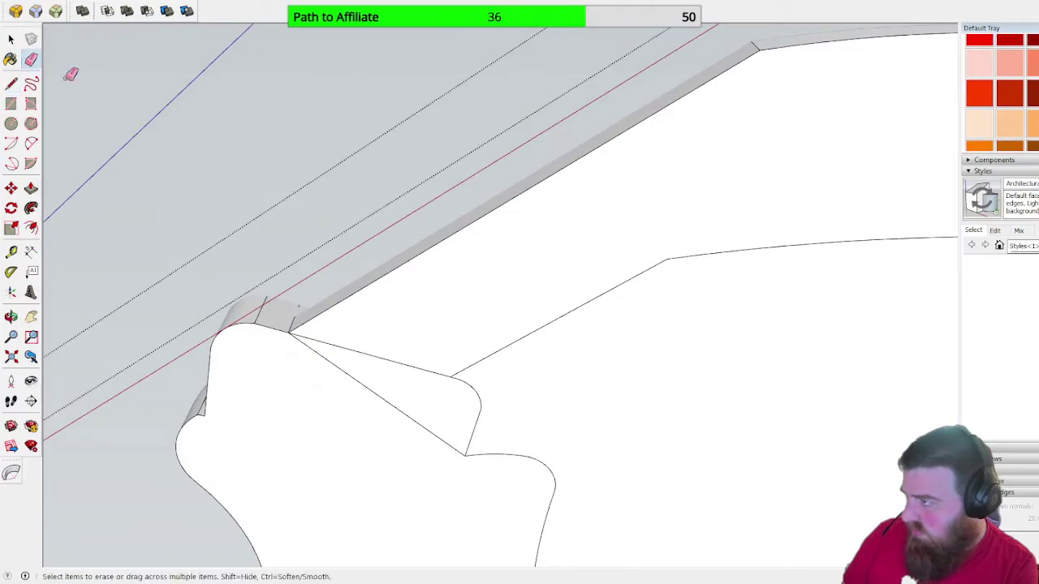
# - Erase the connecting bar's edges and faces beside the grip end
pyautogui.moveTo(462, 204)
pyautogui.mouseDown(button='middle')
pyautogui.moveTo(341, 88)
pyautogui.moveTo(387, 165)
pyautogui.moveTo(594, 308)
pyautogui.moveTo(586, 337)
pyautogui.mouseUp(button='middle')
pyautogui.scroll(6, 366, 119)
pyautogui.moveTo(364, 118)
pyautogui.mouseDown(button='middle')
pyautogui.moveTo(125, 308)
pyautogui.moveTo(582, 143)
pyautogui.mouseUp(button='middle')
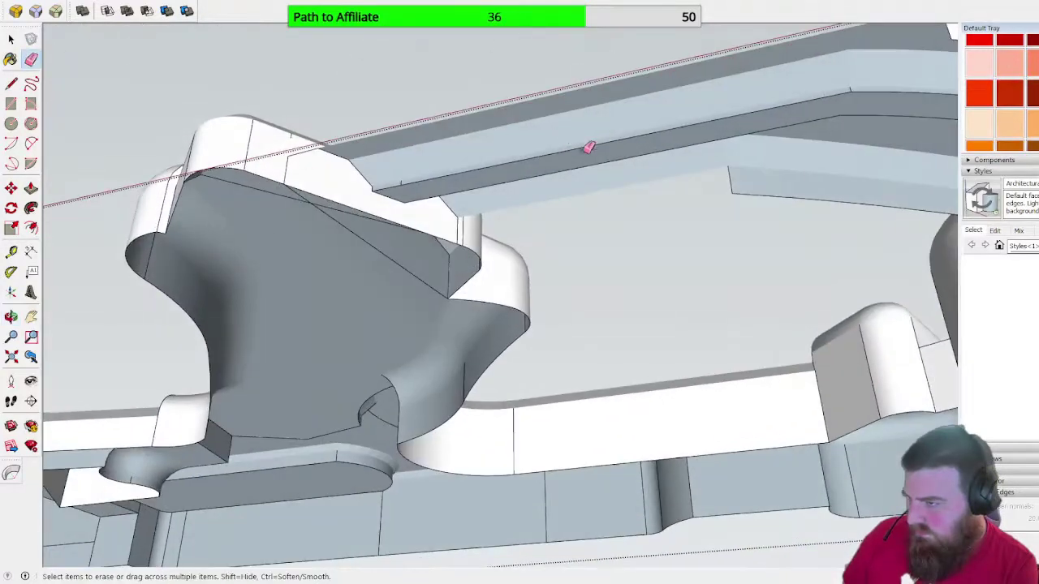
pyautogui.moveTo(632, 214)
pyautogui.mouseDown()
pyautogui.moveTo(559, 90)
pyautogui.moveTo(604, 215)
pyautogui.mouseUp()
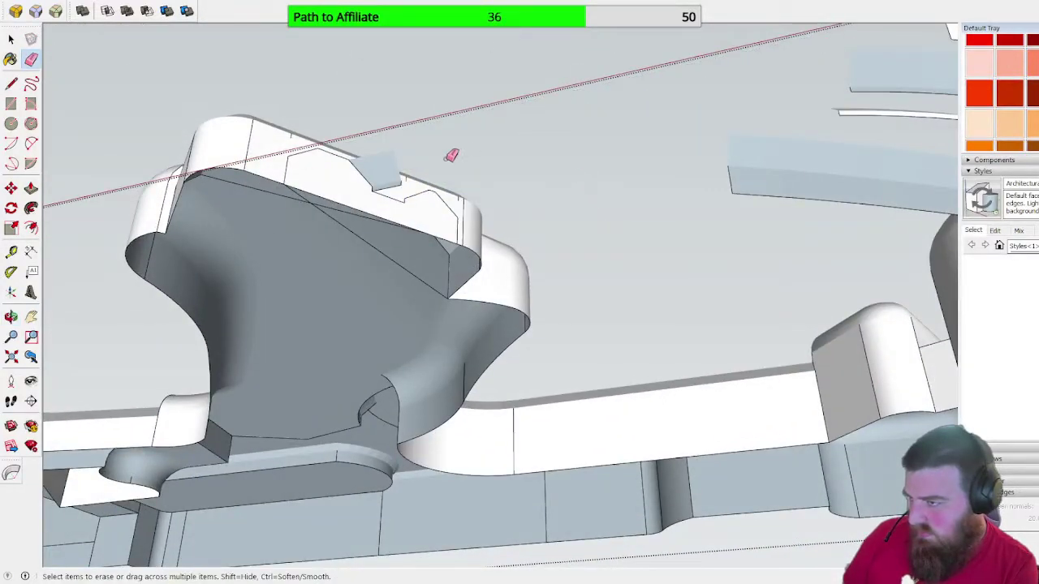
# - Erase the bar's leftover stub and its outline from the end face of the grip
pyautogui.scroll(5, 381, 174)
pyautogui.moveTo(457, 229); pyautogui.dragTo(473, 306, button='middle')
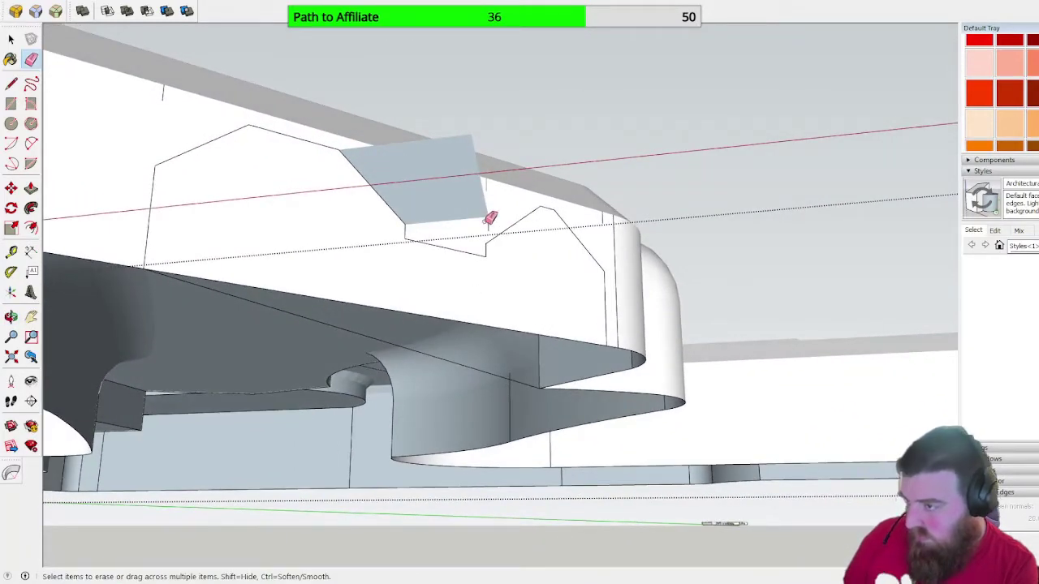
pyautogui.click(488, 214)
pyautogui.moveTo(373, 172)
pyautogui.mouseDown(button='middle')
pyautogui.moveTo(463, 241)
pyautogui.moveTo(159, 187)
pyautogui.mouseUp(button='middle')
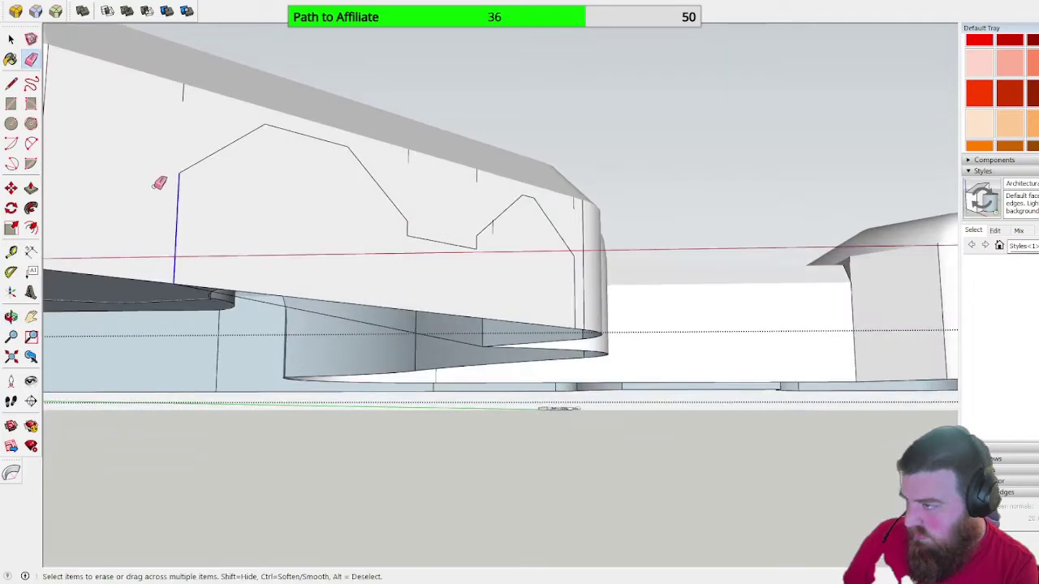
pyautogui.moveTo(444, 231); pyautogui.dragTo(482, 224)
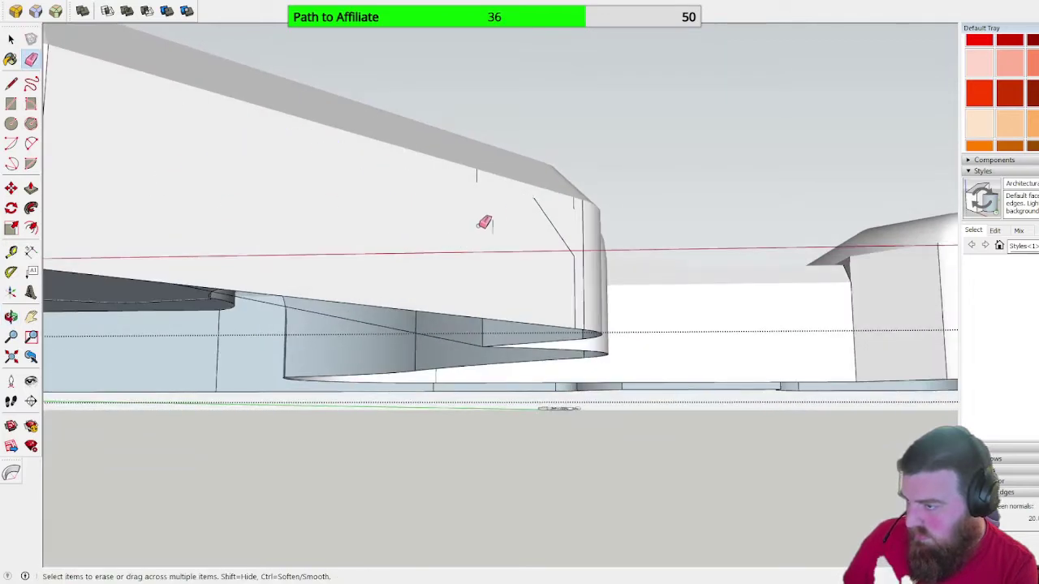
# - Draw a closing line where the body meets the stock block to restore the body's underside face
pyautogui.scroll(-10, 482, 202)
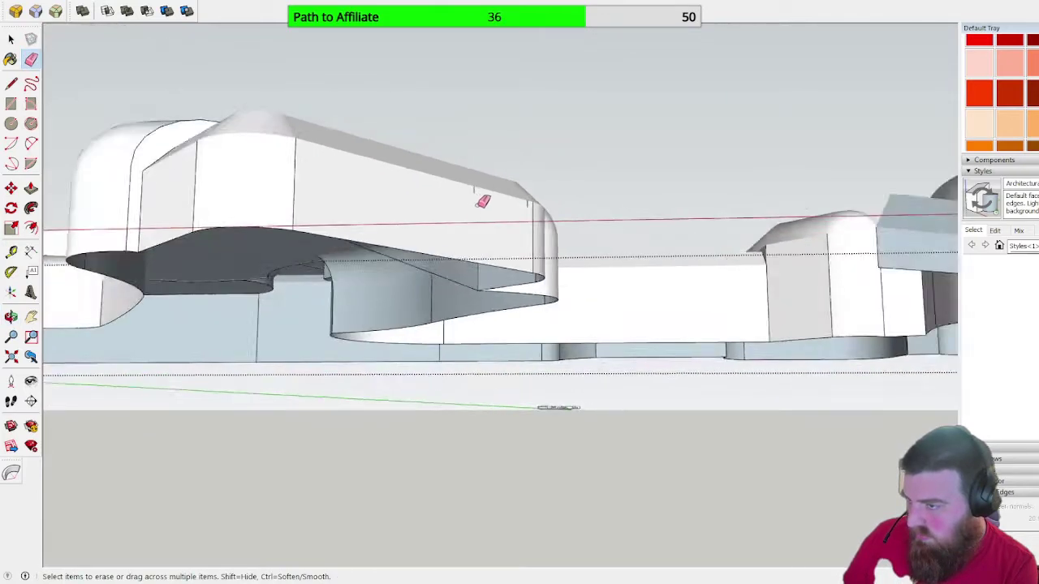
pyautogui.moveTo(445, 274)
pyautogui.mouseDown(button='middle')
pyautogui.moveTo(498, 40)
pyautogui.moveTo(453, 22)
pyautogui.moveTo(480, 102)
pyautogui.moveTo(501, 438)
pyautogui.mouseUp(button='middle')
pyautogui.scroll(6, 499, 211)
pyautogui.scroll(4, 498, 211)
pyautogui.moveTo(545, 224)
pyautogui.mouseDown(button='middle')
pyautogui.moveTo(888, 227)
pyautogui.moveTo(719, 160)
pyautogui.moveTo(617, 211)
pyautogui.moveTo(587, 75)
pyautogui.mouseUp(button='middle')
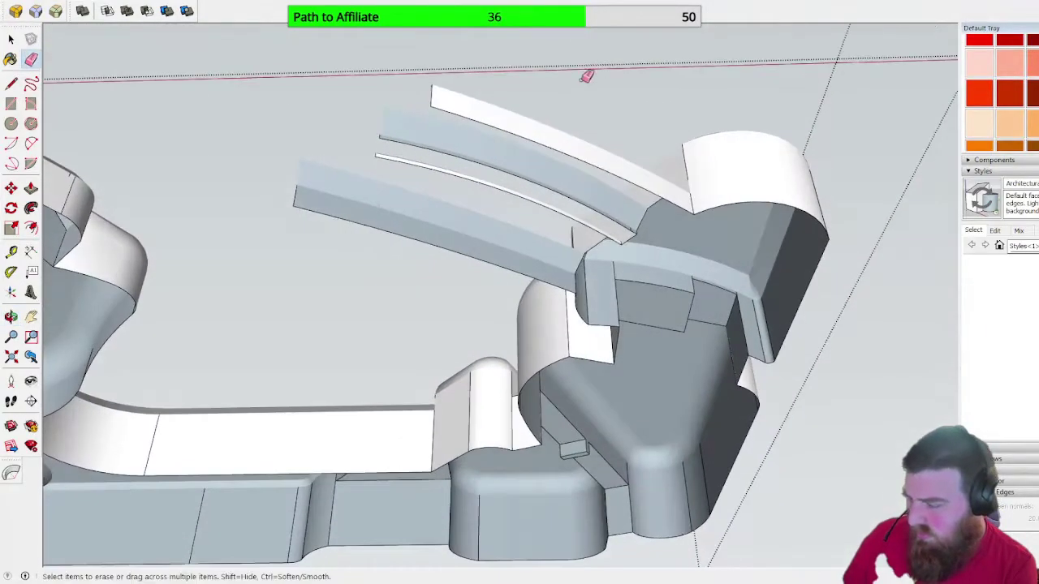
pyautogui.scroll(-3, 588, 77)
pyautogui.scroll(4, 498, 366)
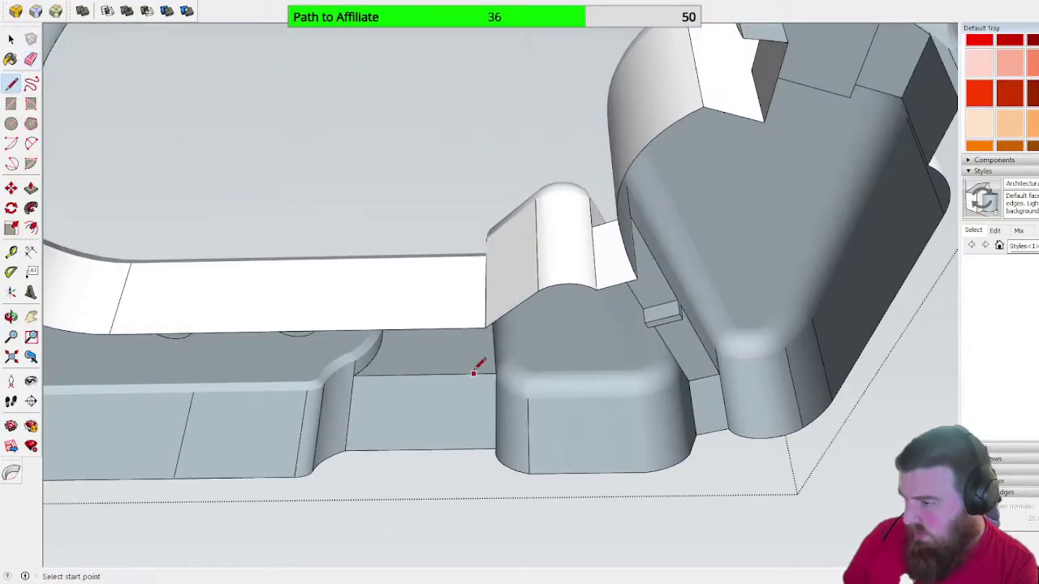
pyautogui.click(496, 448)
# - Draw a line to the notch corner of the grip end to fill its open triangular underside
pyautogui.moveTo(559, 361); pyautogui.dragTo(524, 284, button='middle')
pyautogui.scroll(-4, 563, 307)
pyautogui.scroll(6, 363, 262)
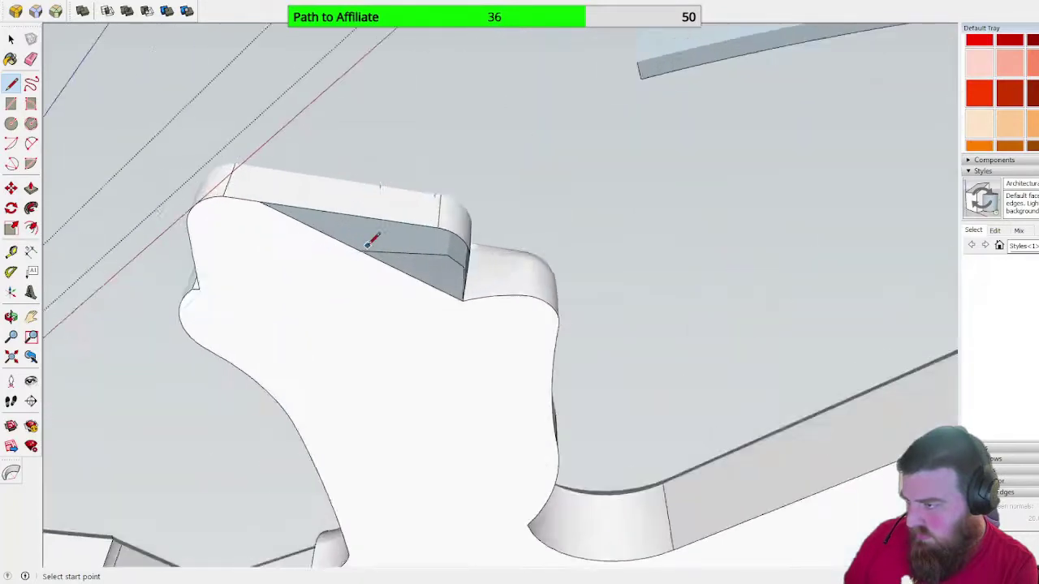
pyautogui.click(599, 362)
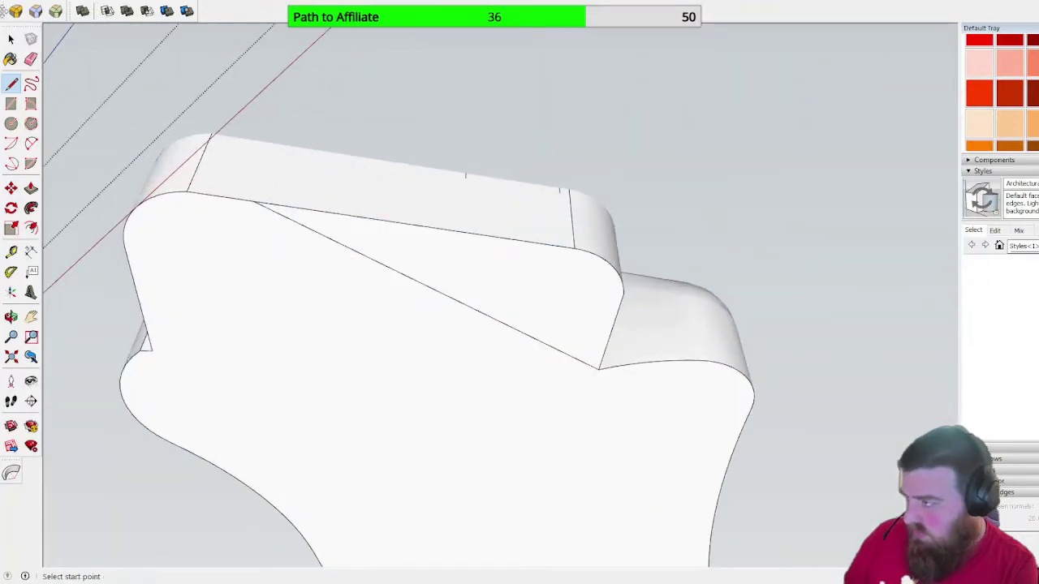
# - Erase the edges joining the rounded stock block to the rear of the body
pyautogui.click(31, 59)
pyautogui.scroll(-8, 268, 232)
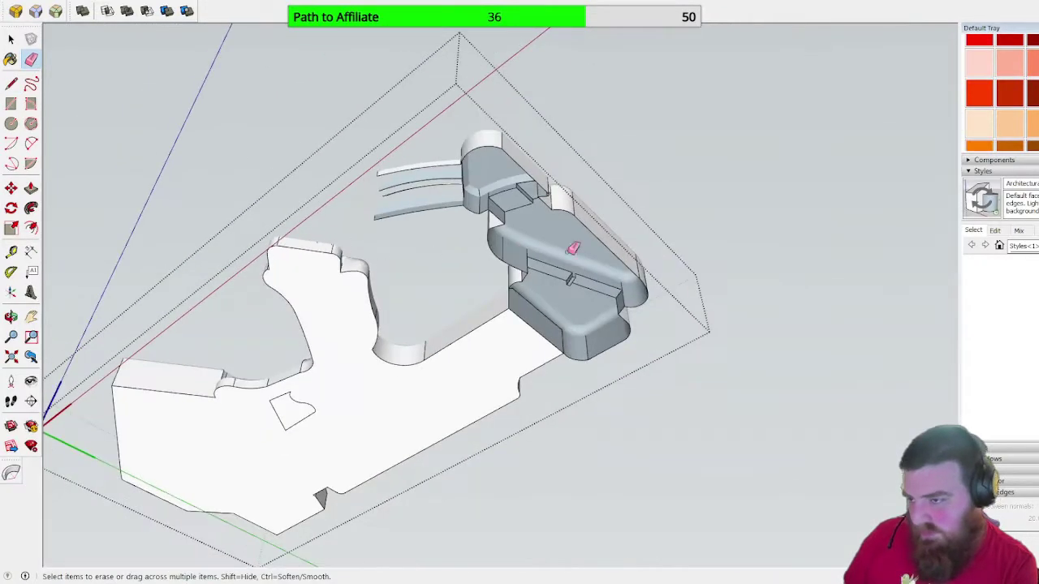
pyautogui.scroll(5, 556, 311)
pyautogui.scroll(6, 540, 244)
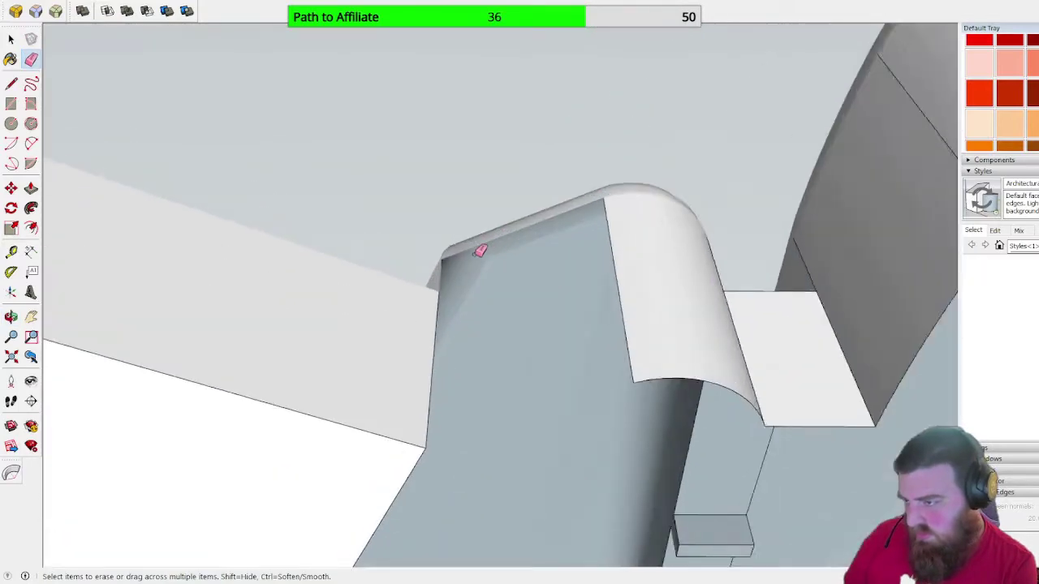
pyautogui.scroll(2, 480, 251)
pyautogui.moveTo(474, 242); pyautogui.dragTo(468, 341, button='middle')
pyautogui.scroll(-4, 406, 480)
pyautogui.scroll(4, 408, 488)
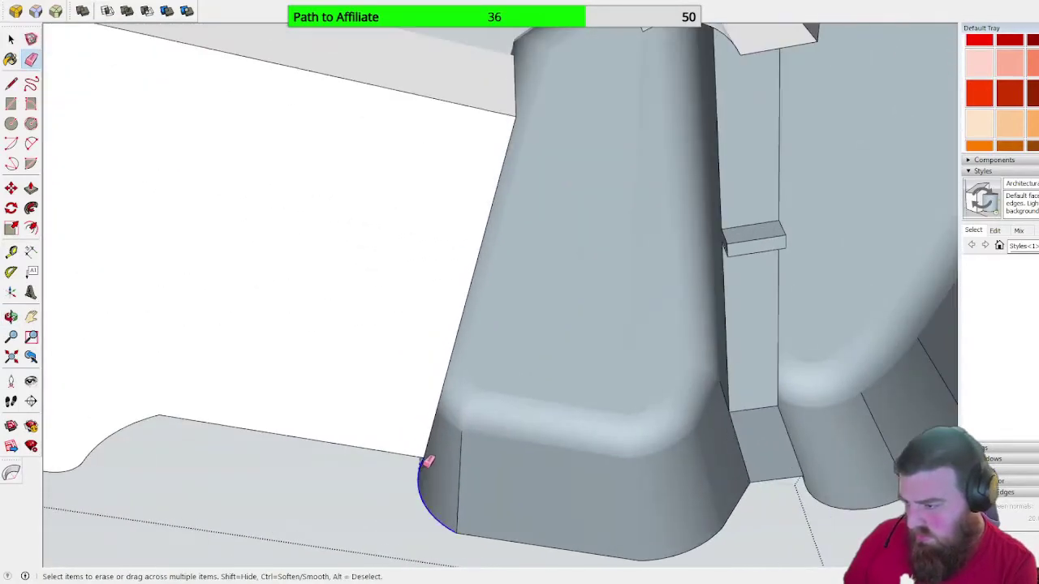
pyautogui.click(423, 463)
# - Erase the stock block's remaining corner edges and delete the detached stock pieces
pyautogui.moveTo(547, 379); pyautogui.dragTo(231, 444, button='middle')
pyautogui.scroll(4, 448, 366)
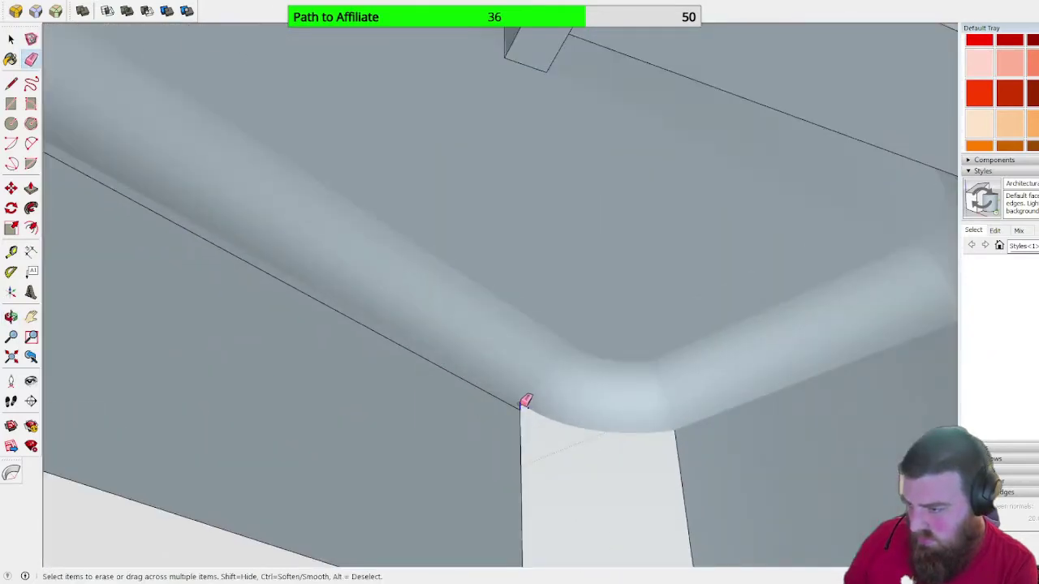
pyautogui.scroll(-5, 536, 398)
pyautogui.press('space')
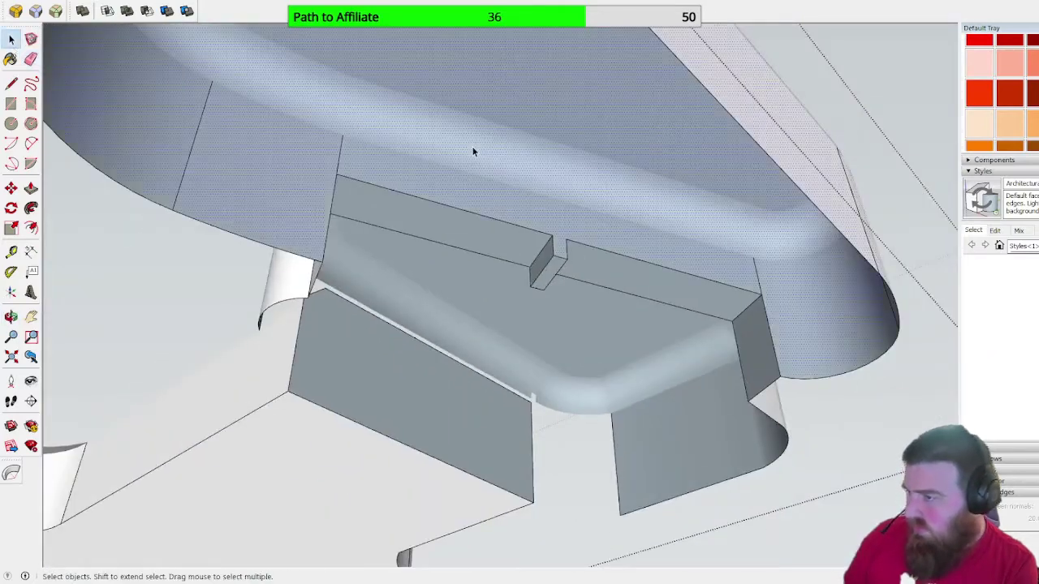
pyautogui.scroll(-10, 475, 152)
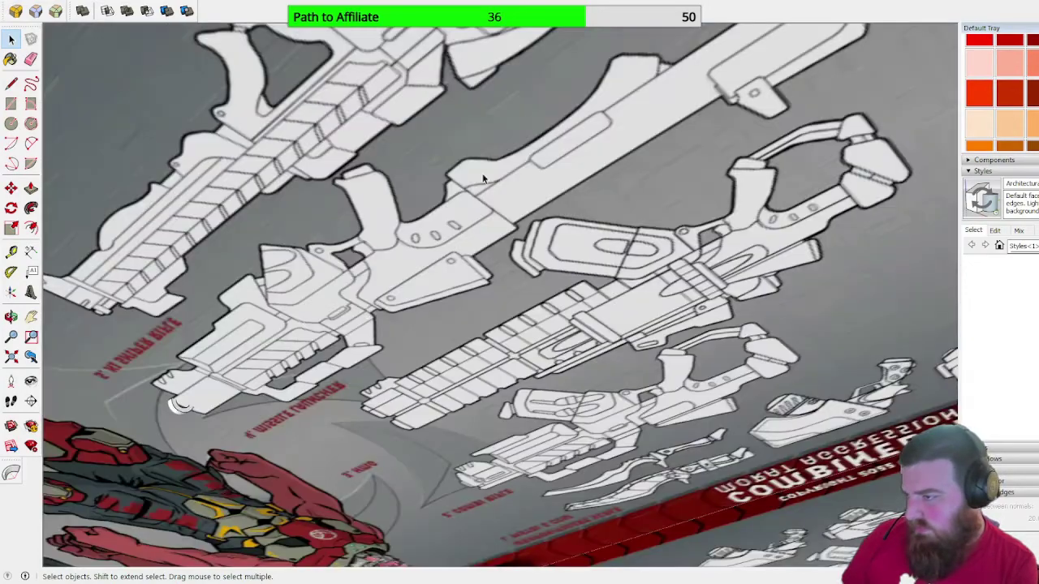
# - Retrace the straight edge of the trigger opening on the underside and remove the face covering the opening
pyautogui.scroll(3, 426, 178)
pyautogui.moveTo(426, 177); pyautogui.dragTo(372, 479, button='middle')
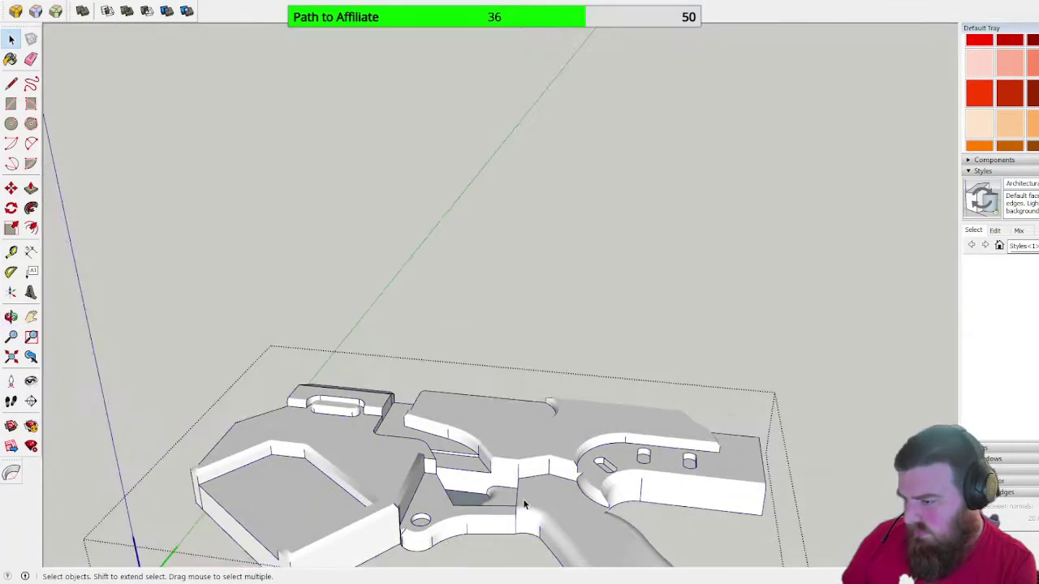
pyautogui.scroll(6, 523, 499)
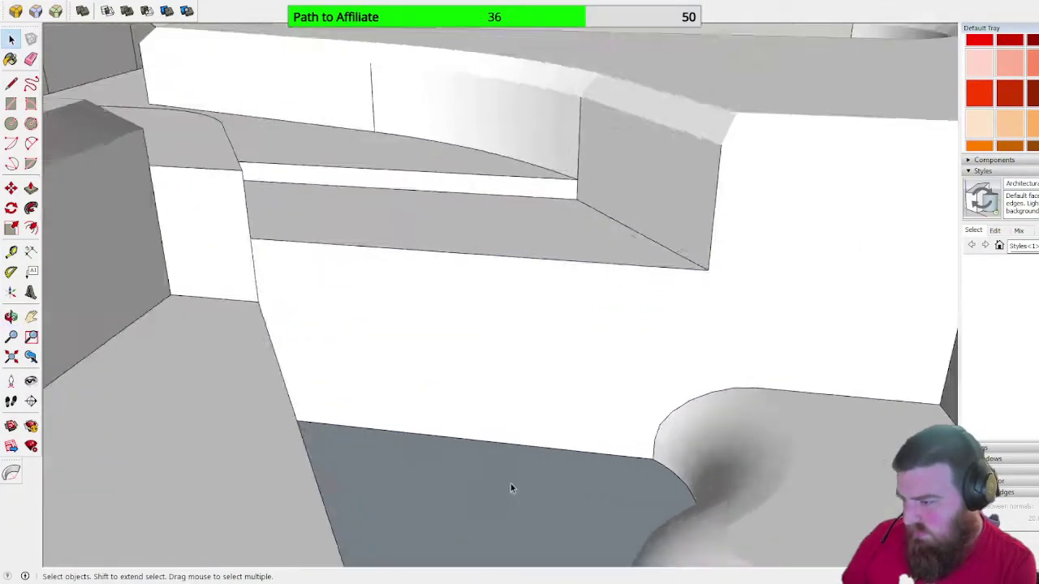
pyautogui.scroll(3, 507, 486)
pyautogui.click(401, 468)
pyautogui.moveTo(401, 469); pyautogui.dragTo(416, 4, button='middle')
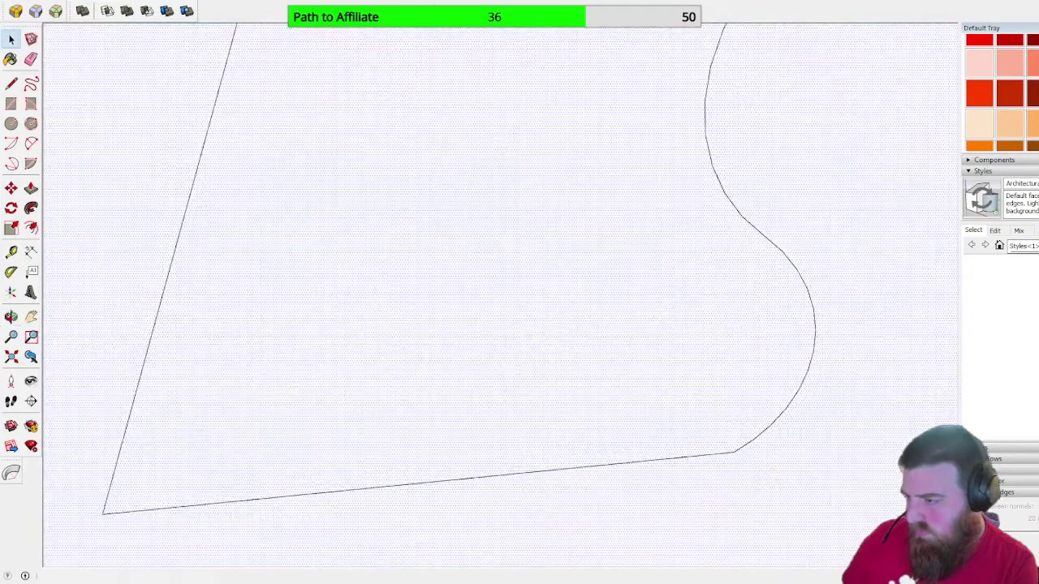
pyautogui.click(12, 82)
pyautogui.click(104, 513)
pyautogui.click(734, 452)
pyautogui.click(16, 38)
pyautogui.click(340, 241)
pyautogui.moveTo(366, 240)
pyautogui.mouseDown(button='middle')
pyautogui.moveTo(595, 215)
pyautogui.moveTo(673, 225)
pyautogui.moveTo(653, 252)
pyautogui.moveTo(598, 232)
pyautogui.mouseUp(button='middle')
pyautogui.scroll(-10, 520, 293)
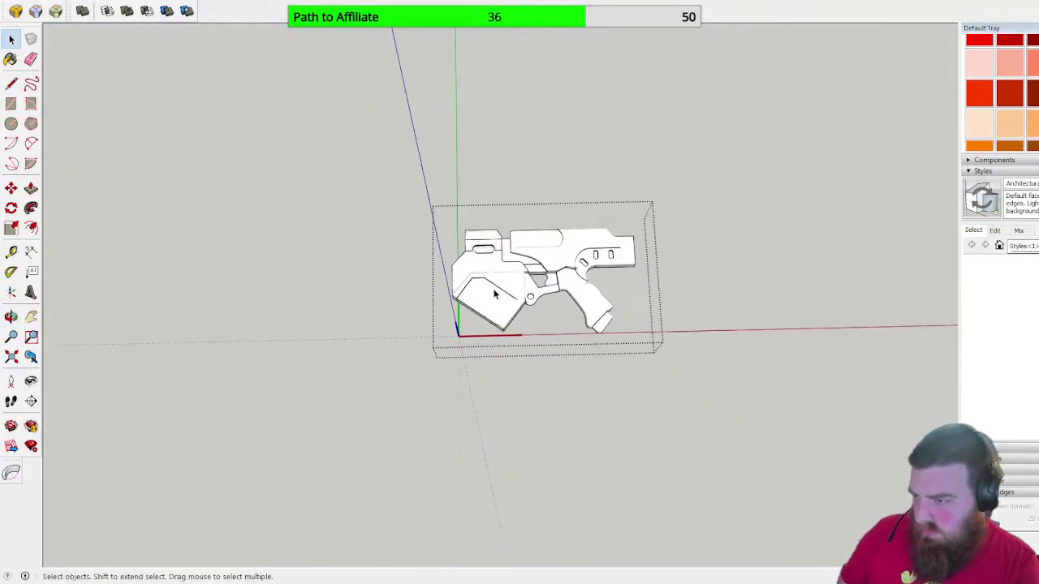
# - Check the other copies of the weapon in the scene and undo the stock-removal edits made to the shared rear body
pyautogui.scroll(8, 497, 230)
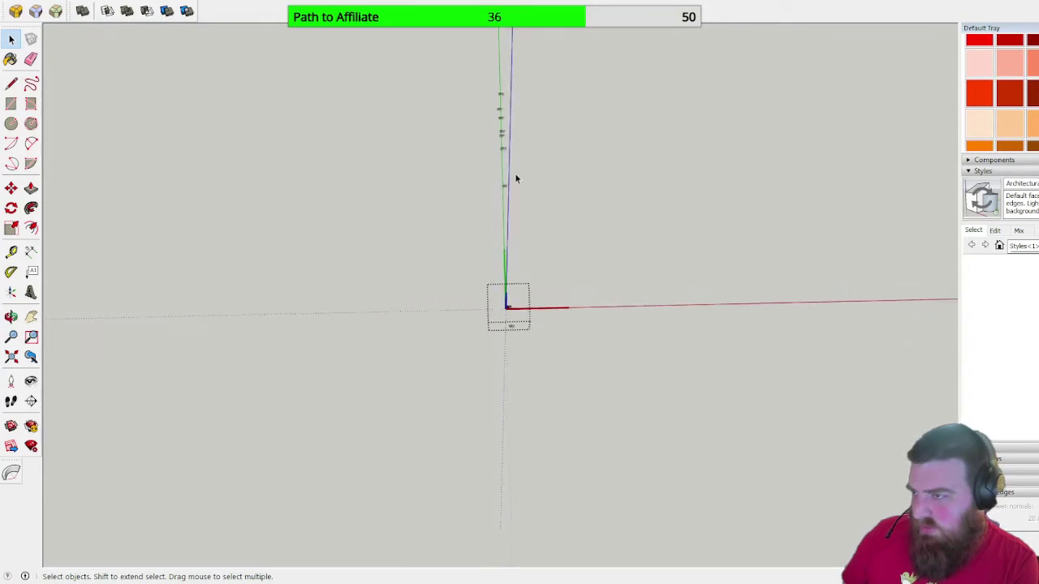
pyautogui.scroll(5, 511, 82)
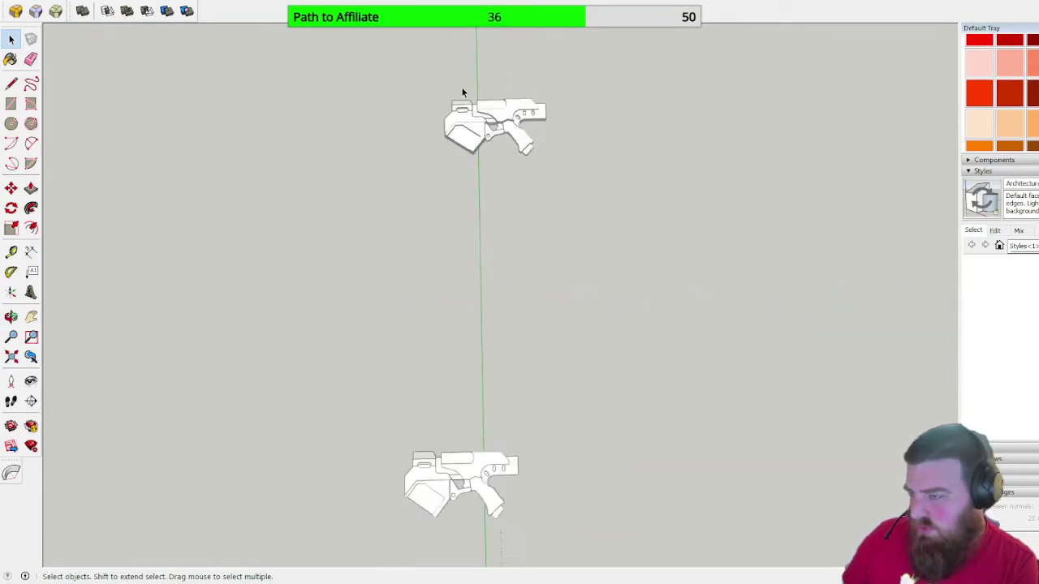
pyautogui.scroll(-10, 479, 85)
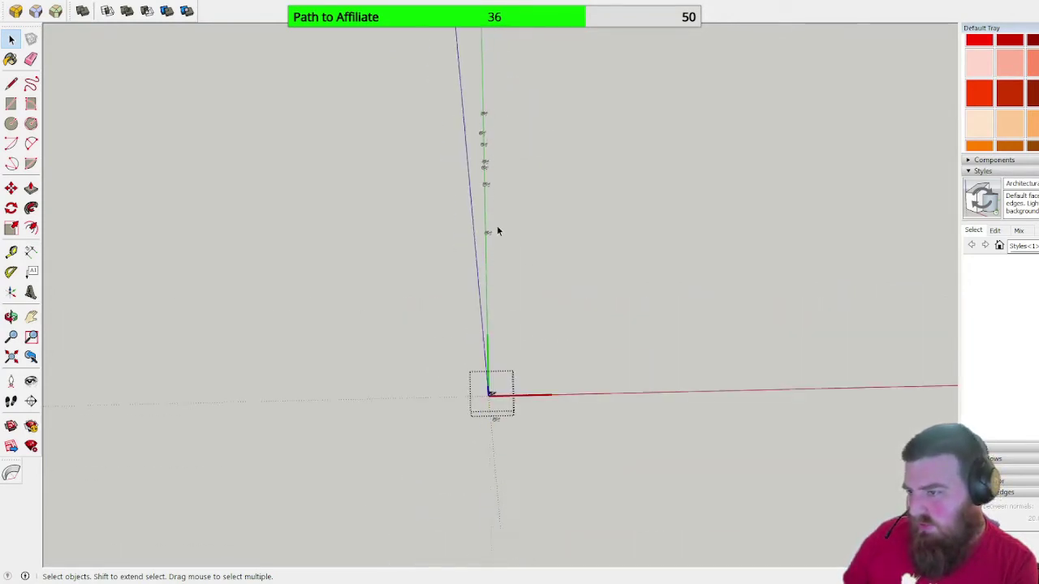
pyautogui.moveTo(510, 406)
pyautogui.mouseDown(button='middle')
pyautogui.moveTo(501, 422)
pyautogui.moveTo(494, 413)
pyautogui.moveTo(737, 164)
pyautogui.moveTo(638, 245)
pyautogui.mouseUp(button='middle')
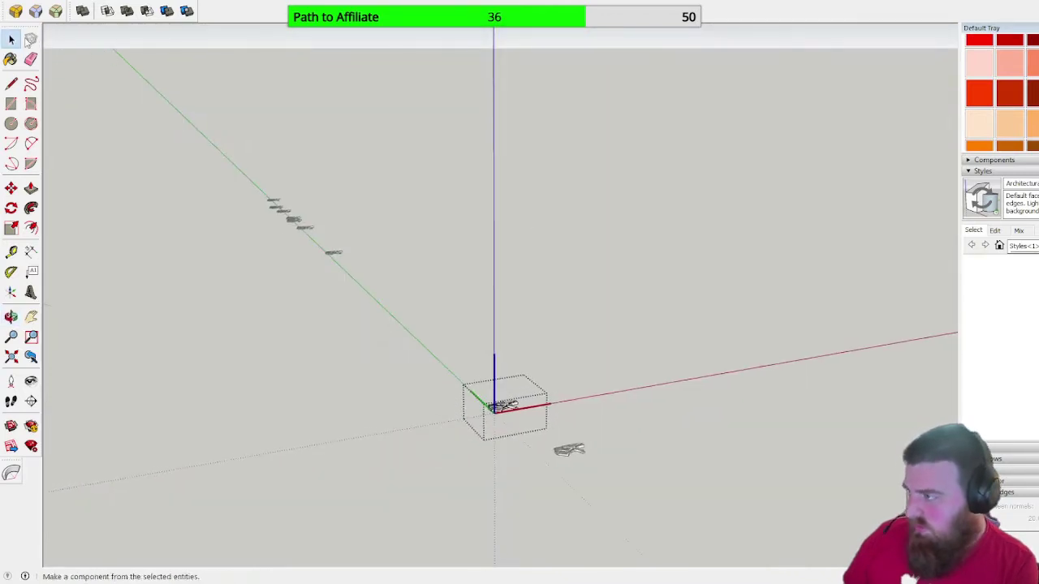
pyautogui.scroll(5, 519, 382)
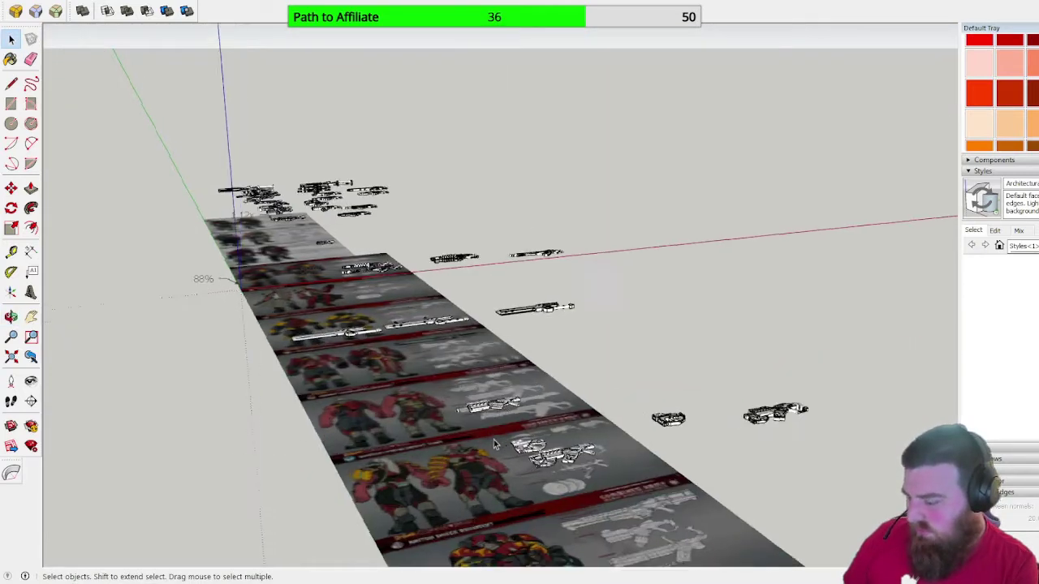
pyautogui.scroll(10, 496, 437)
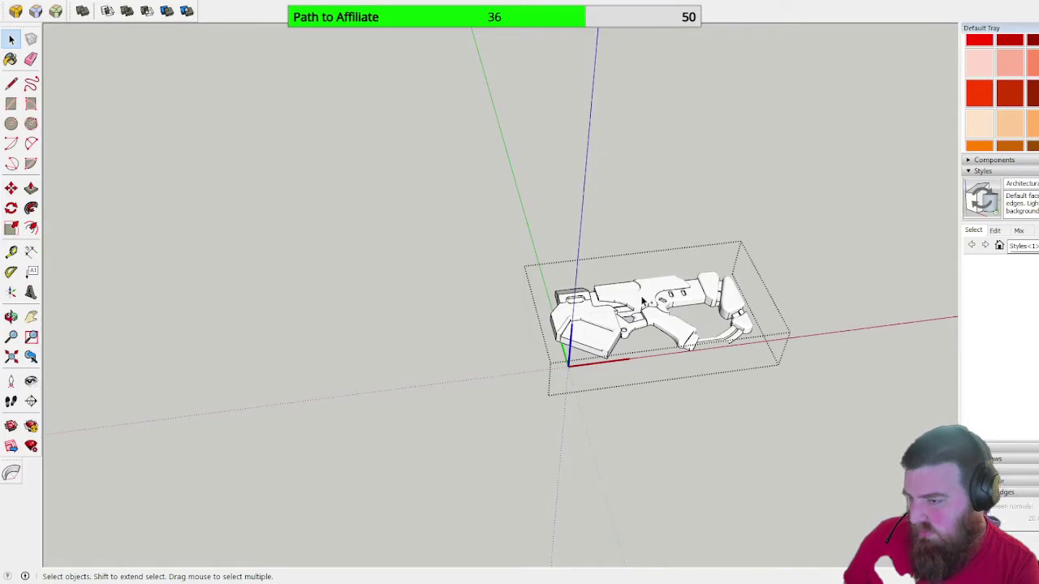
pyautogui.hotkey('ctrl', 'z')
pyautogui.hotkey('ctrl', 'z')
pyautogui.hotkey('ctrl', 'z')
pyautogui.hotkey('ctrl', 'z')
pyautogui.hotkey('ctrl', 'z')
pyautogui.hotkey('ctrl', 'z')
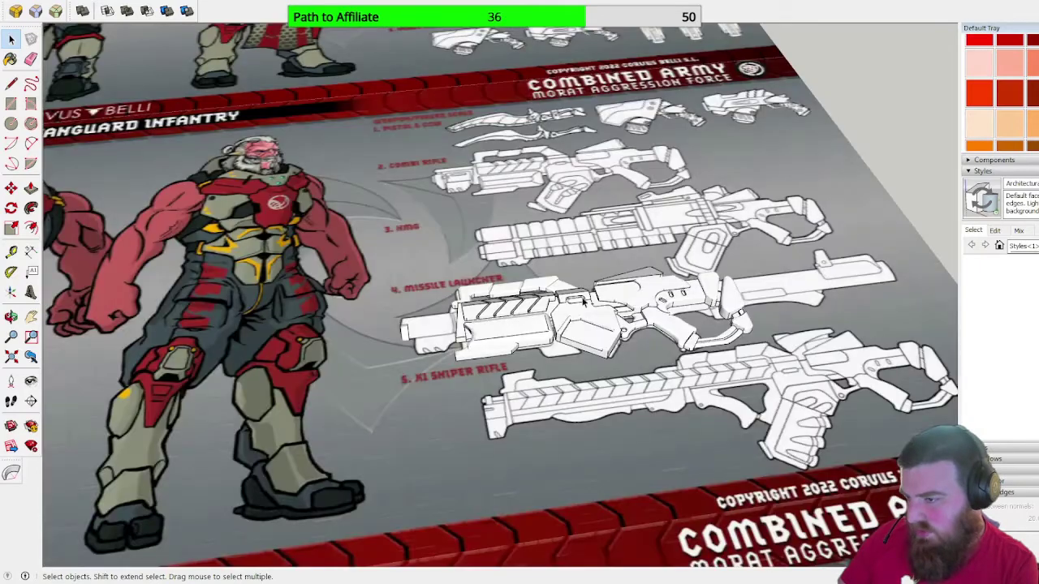
# - Open the missile launcher's rear body component for editing and erase the thin strip connecting the wedge to its upper edge
pyautogui.click(583, 302)
pyautogui.scroll(5, 682, 332)
pyautogui.scroll(3, 970, 139)
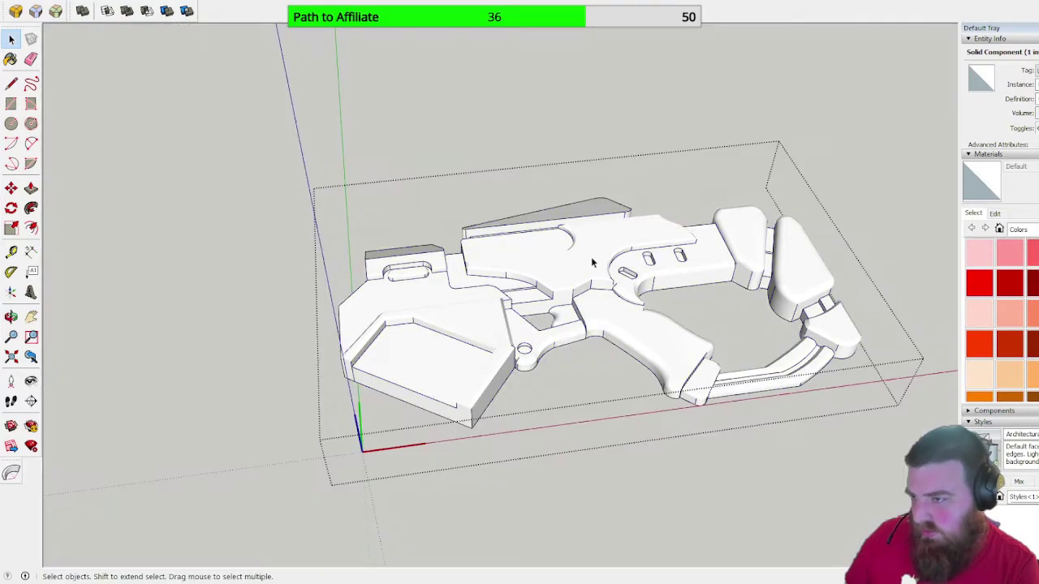
pyautogui.moveTo(268, 203); pyautogui.dragTo(564, 348, button='middle')
pyautogui.scroll(10, 564, 333)
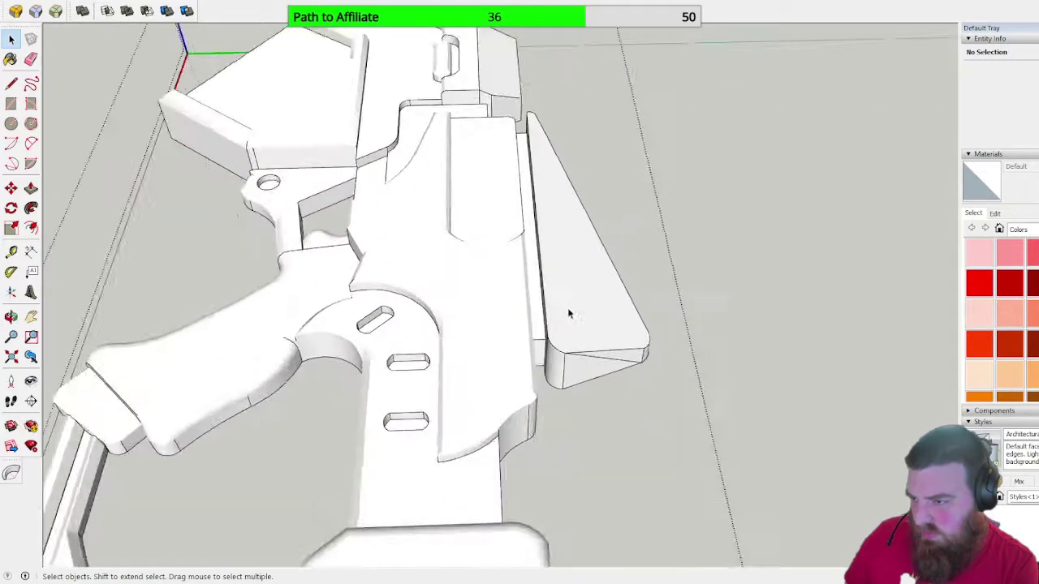
pyautogui.scroll(5, 565, 314)
pyautogui.click(32, 192)
pyautogui.click(499, 359)
pyautogui.click(503, 430)
pyautogui.press('e')
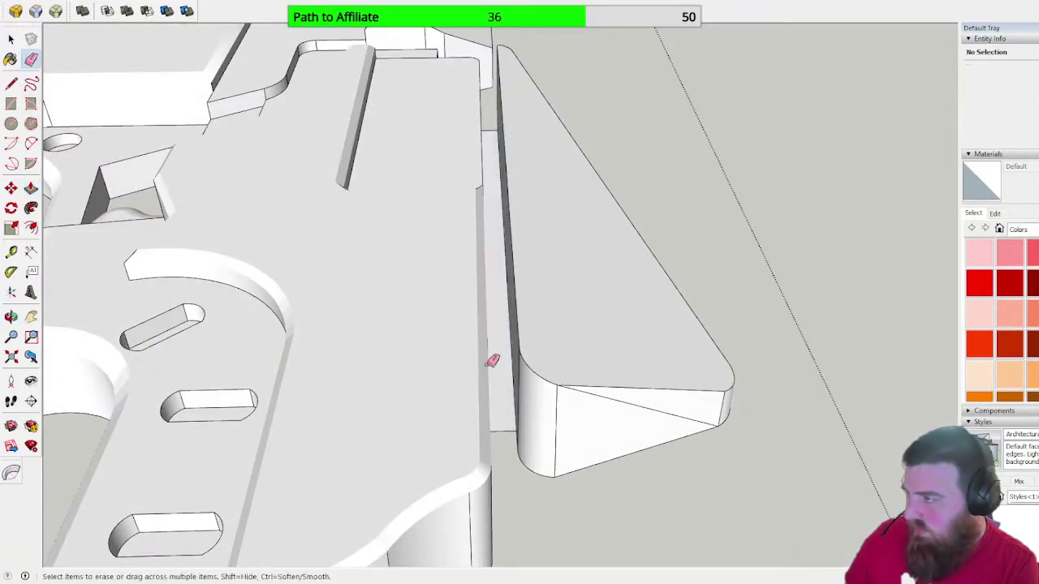
pyautogui.moveTo(515, 428); pyautogui.dragTo(498, 282)
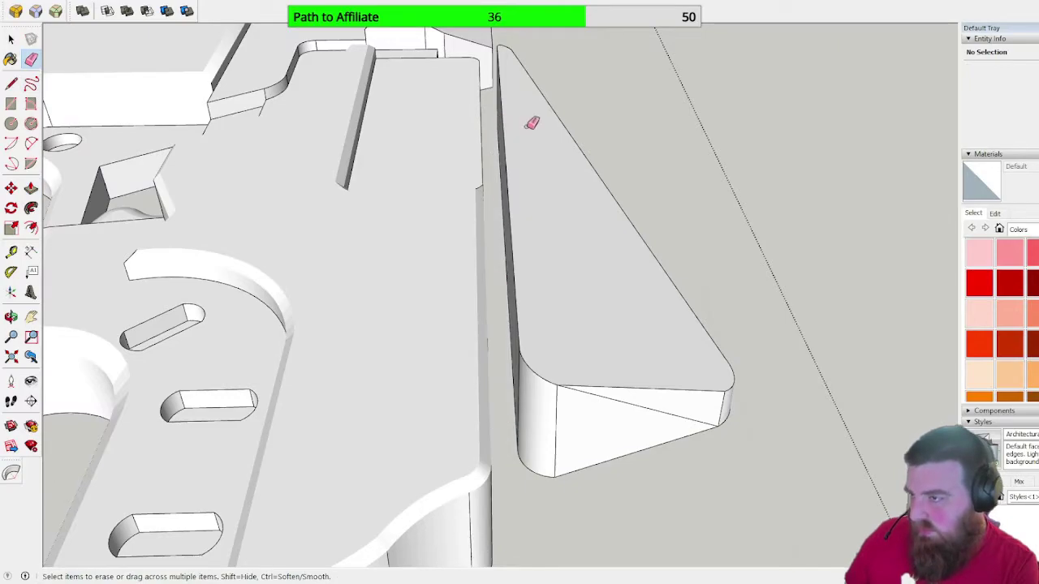
# - Draw a line across the underside where the connecting bar meets the end of the grip
pyautogui.scroll(-8, 521, 122)
pyautogui.moveTo(485, 430)
pyautogui.mouseDown(button='middle')
pyautogui.moveTo(492, 274)
pyautogui.moveTo(396, 157)
pyautogui.moveTo(471, 381)
pyautogui.moveTo(394, 74)
pyautogui.mouseUp(button='middle')
pyautogui.scroll(4, 494, 289)
pyautogui.click(10, 84)
pyautogui.moveTo(385, 206); pyautogui.dragTo(727, 179, button='middle')
pyautogui.moveTo(524, 279); pyautogui.dragTo(573, 205, button='middle')
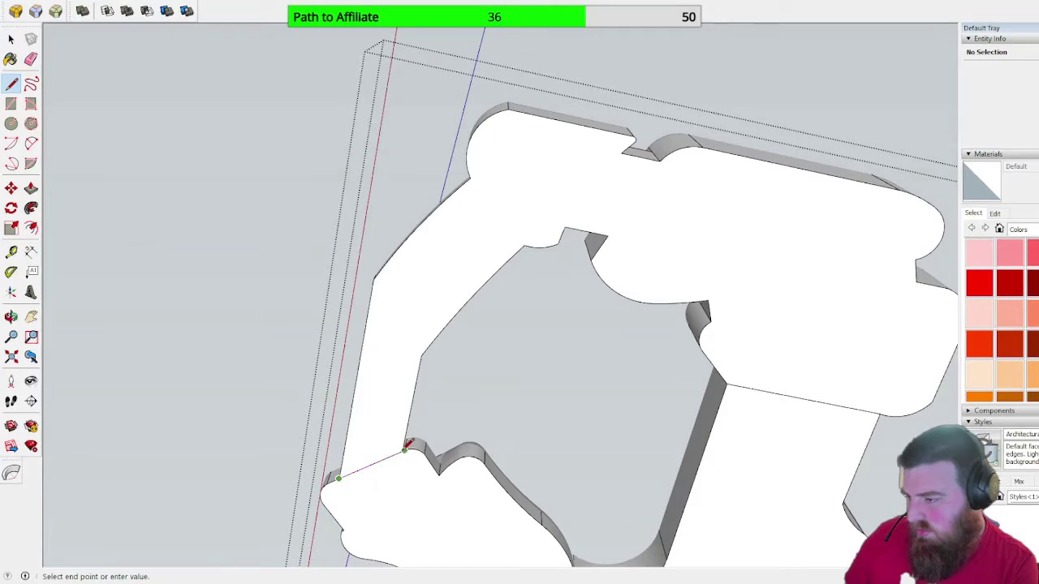
pyautogui.click(406, 448)
# - Erase the edges of the connecting bar between the grip end and the stock
pyautogui.scroll(3, 408, 444)
pyautogui.click(30, 59)
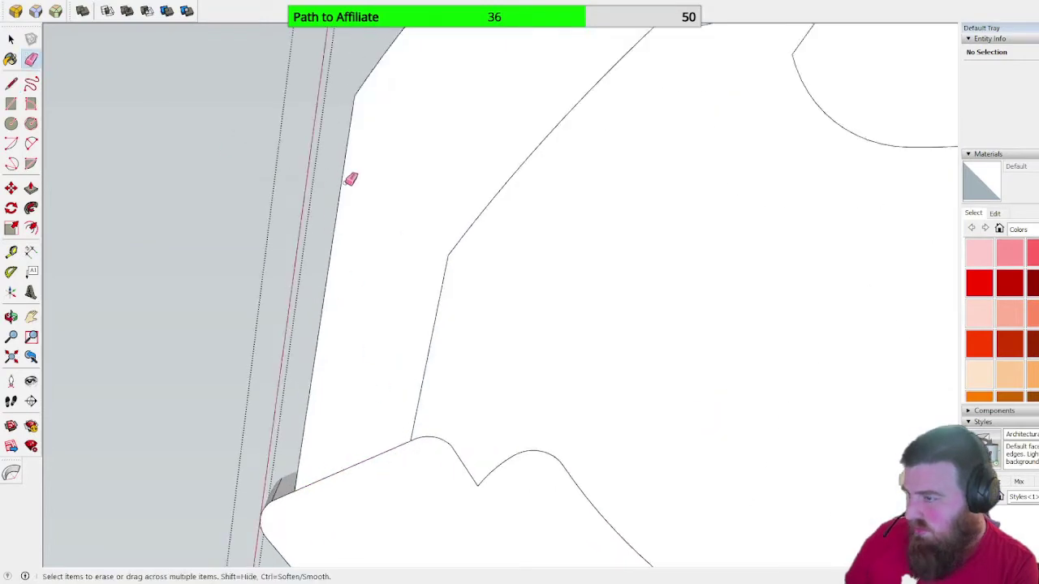
pyautogui.scroll(-5, 276, 258)
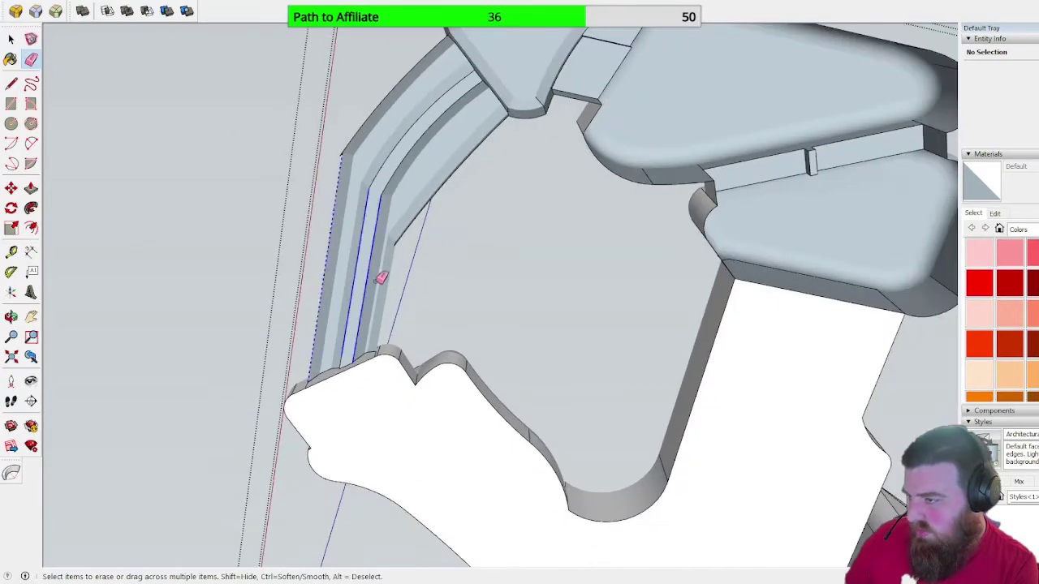
pyautogui.scroll(3, 346, 342)
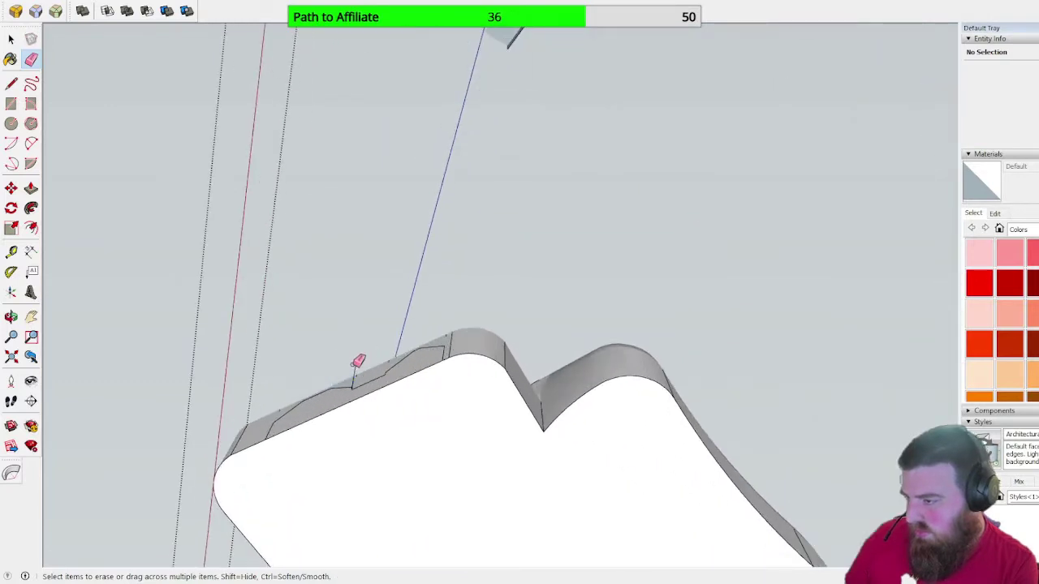
# - Erase the bar's leftover profile lines and the stray hidden edges on the end of the grip
pyautogui.scroll(2, 352, 371)
pyautogui.moveTo(368, 373); pyautogui.dragTo(471, 482, button='middle')
pyautogui.scroll(-4, 461, 264)
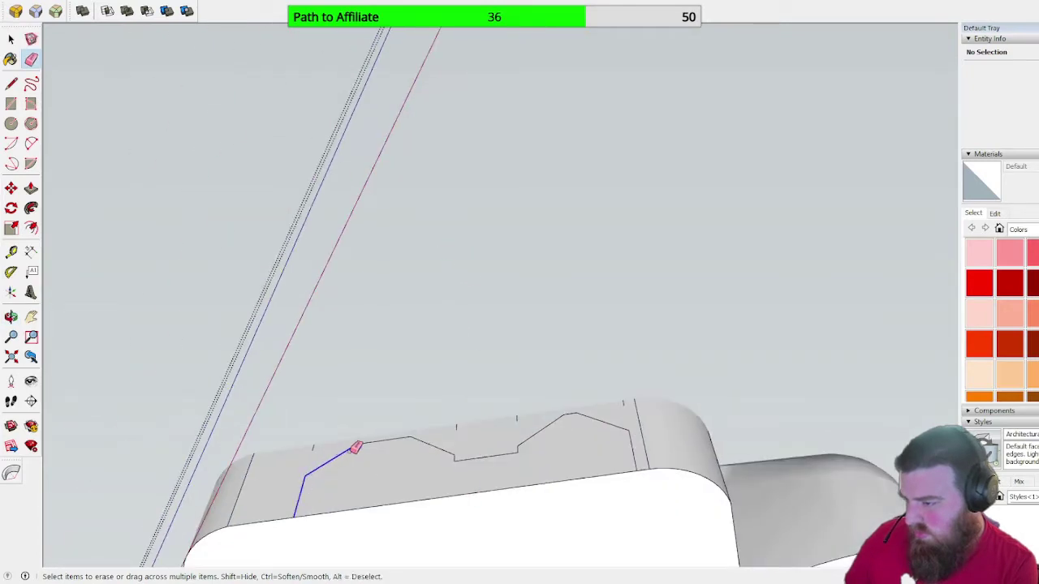
pyautogui.moveTo(629, 429); pyautogui.dragTo(598, 428)
pyautogui.moveTo(322, 455); pyautogui.dragTo(508, 466, button='middle')
pyautogui.scroll(6, 480, 424)
pyautogui.scroll(2, 494, 404)
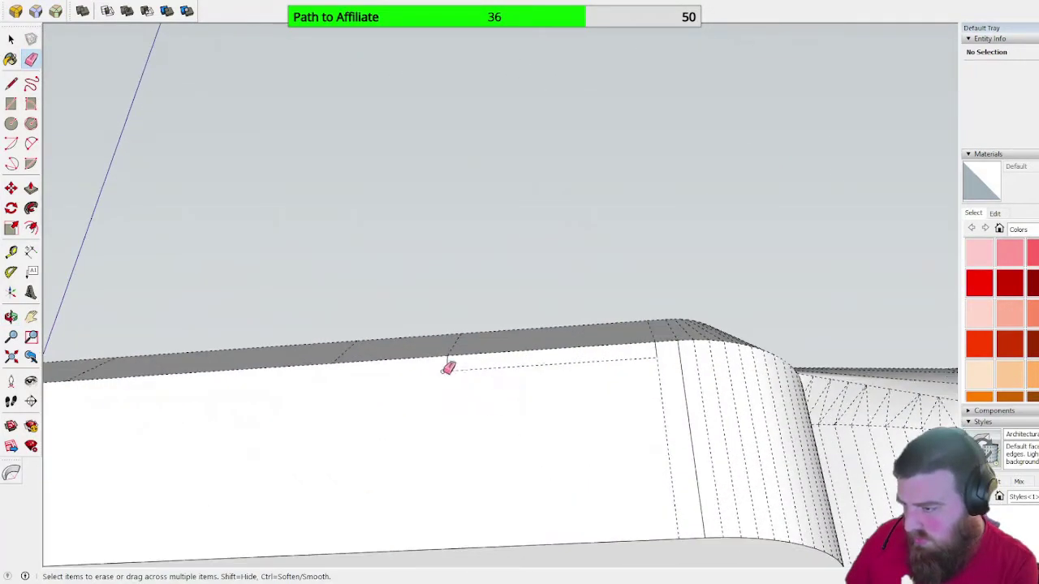
pyautogui.moveTo(506, 368)
pyautogui.mouseDown()
pyautogui.moveTo(666, 366)
pyautogui.moveTo(656, 362)
pyautogui.mouseUp()
pyautogui.moveTo(656, 362)
pyautogui.mouseDown(button='middle')
pyautogui.moveTo(656, 517)
pyautogui.moveTo(661, 309)
pyautogui.mouseUp(button='middle')
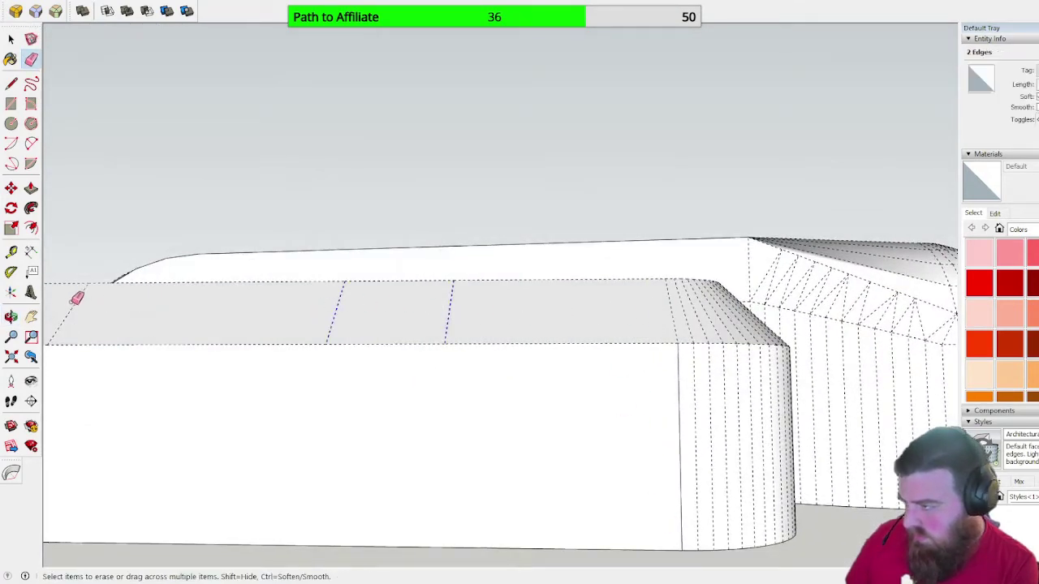
# - Erase the edges joining the rounded stock block to the rear end of the body
pyautogui.scroll(-4, 258, 348)
pyautogui.scroll(-2, 217, 329)
pyautogui.moveTo(275, 338); pyautogui.dragTo(688, 418, button='middle')
pyautogui.scroll(5, 538, 167)
pyautogui.scroll(3, 489, 241)
pyautogui.moveTo(490, 241); pyautogui.dragTo(502, 258, button='middle')
pyautogui.scroll(-5, 560, 241)
pyautogui.scroll(6, 354, 239)
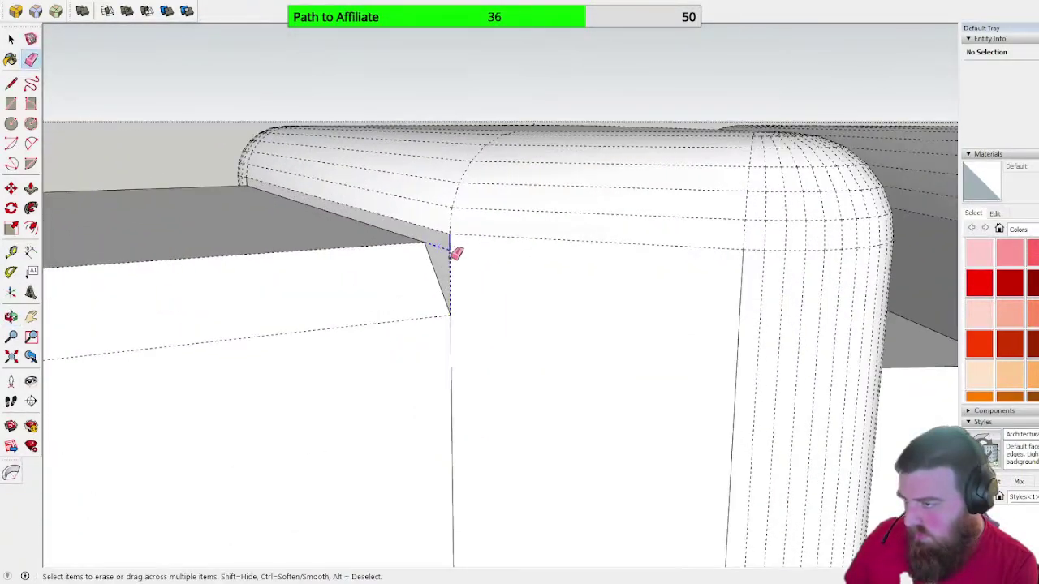
pyautogui.moveTo(453, 258); pyautogui.dragTo(452, 257)
pyautogui.scroll(6, 247, 172)
pyautogui.scroll(-2, 282, 195)
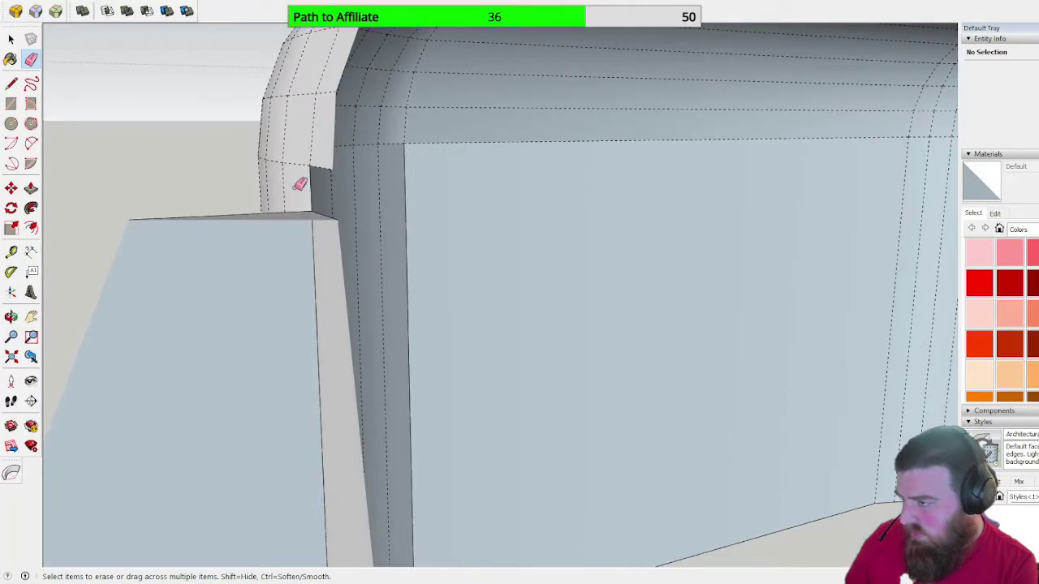
pyautogui.click(304, 177)
pyautogui.scroll(-10, 286, 164)
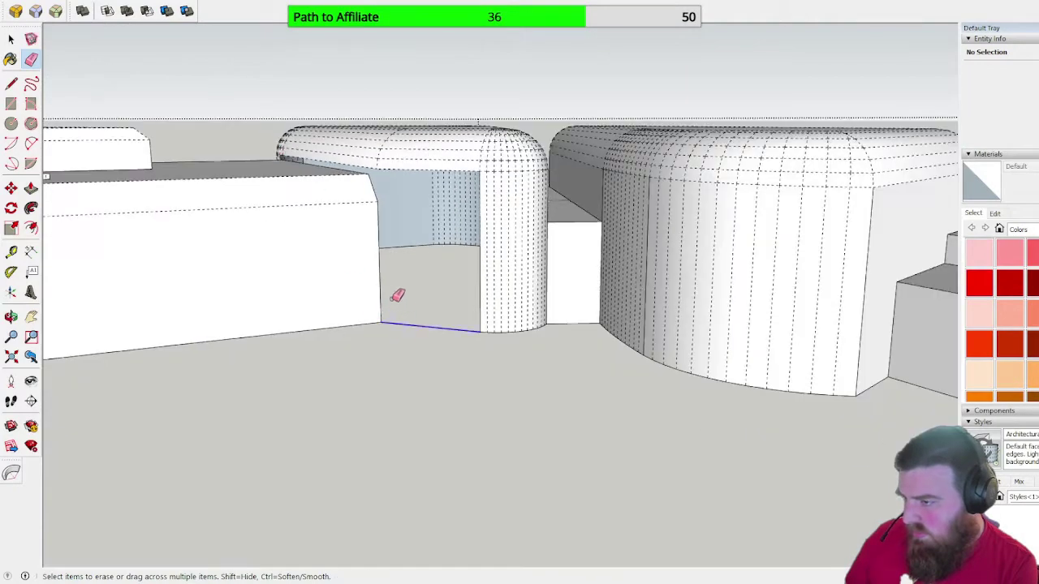
# - Erase the stock block's remaining lower corner edges and delete the detached stock geometry
pyautogui.moveTo(397, 295); pyautogui.dragTo(243, 79, button='middle')
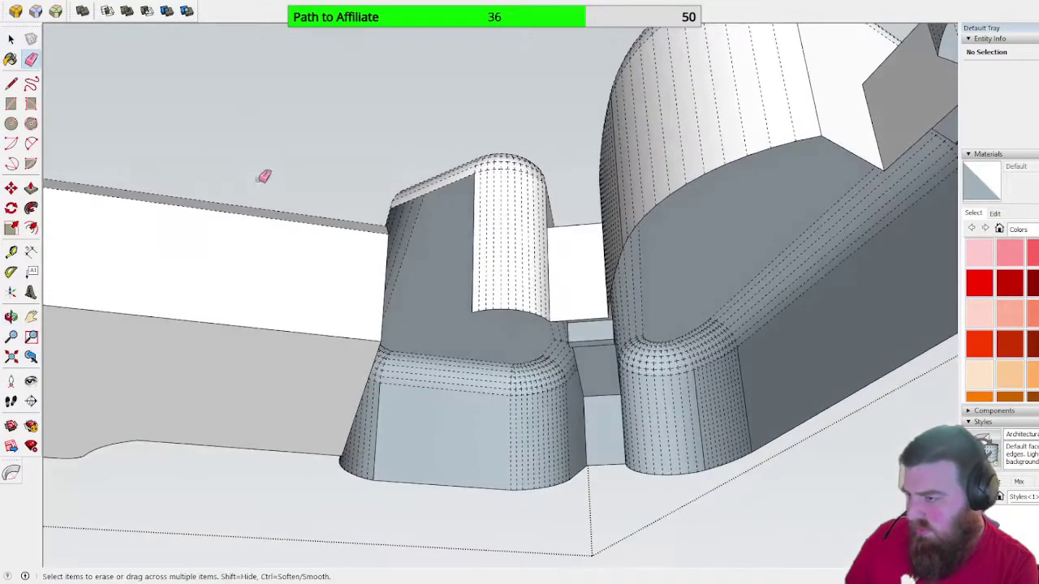
pyautogui.moveTo(352, 458); pyautogui.dragTo(354, 481)
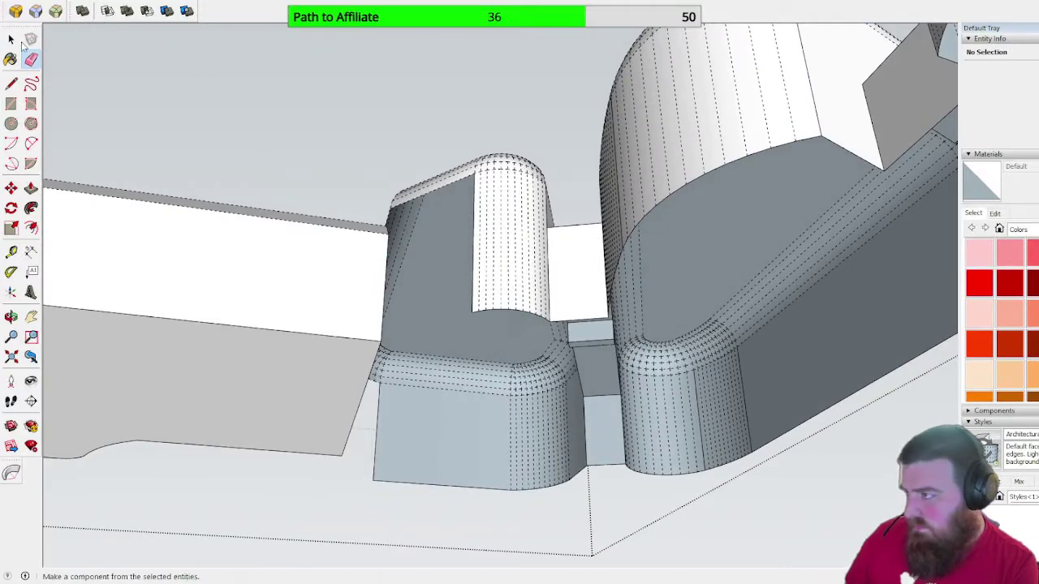
pyautogui.click(12, 41)
pyautogui.click(526, 260)
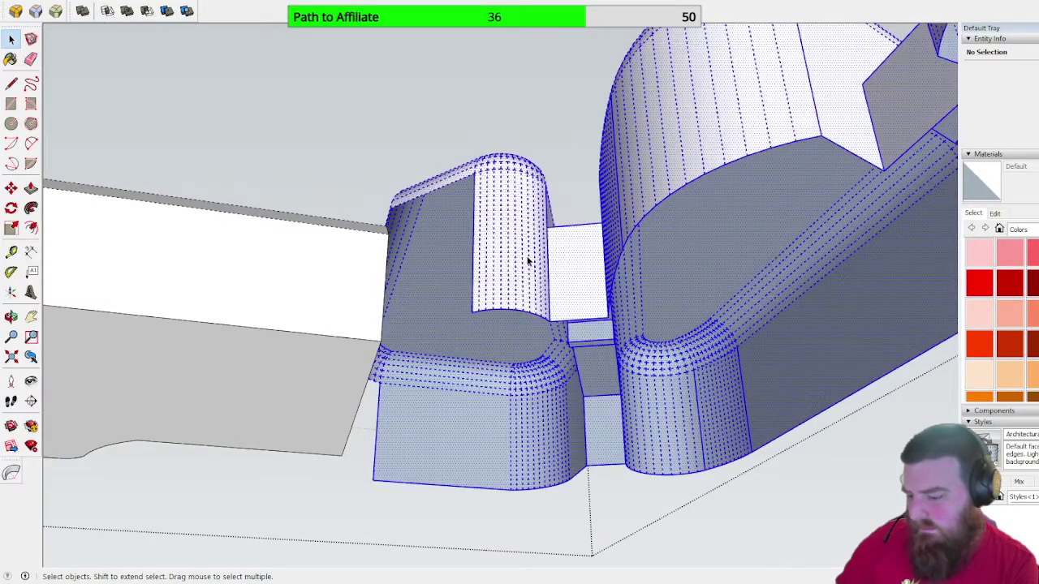
pyautogui.press('Delete')
# - Compare the trimmed rear body, grip and front section with the missile launcher reference drawing
pyautogui.moveTo(527, 259); pyautogui.dragTo(546, 408, button='middle')
pyautogui.scroll(-5, 546, 408)
pyautogui.moveTo(629, 353); pyautogui.dragTo(650, 349, button='middle')
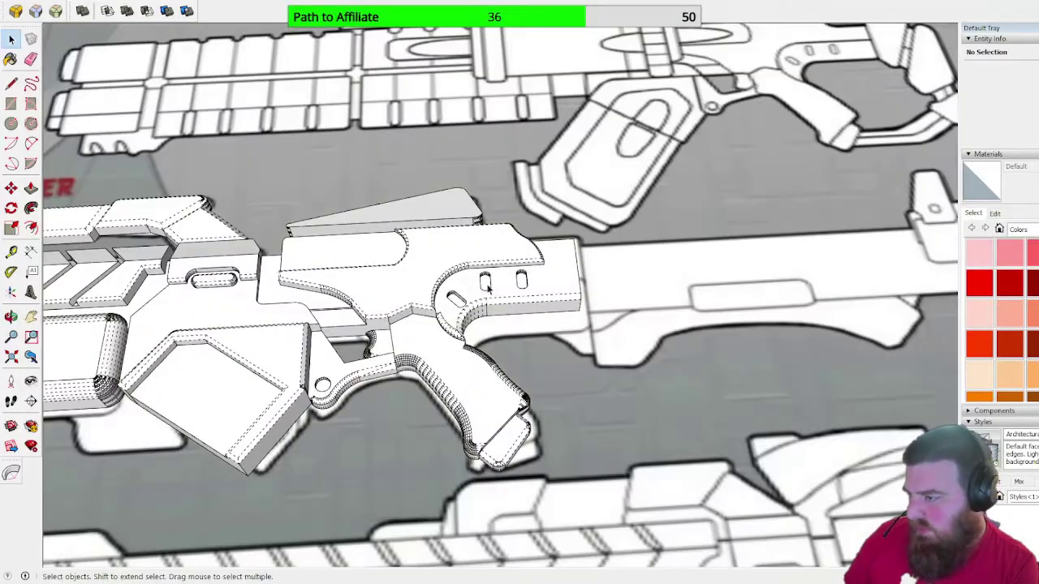
pyautogui.scroll(-3, 487, 288)
pyautogui.moveTo(487, 288); pyautogui.dragTo(442, 267, button='middle')
pyautogui.scroll(4, 442, 266)
pyautogui.scroll(5, 441, 262)
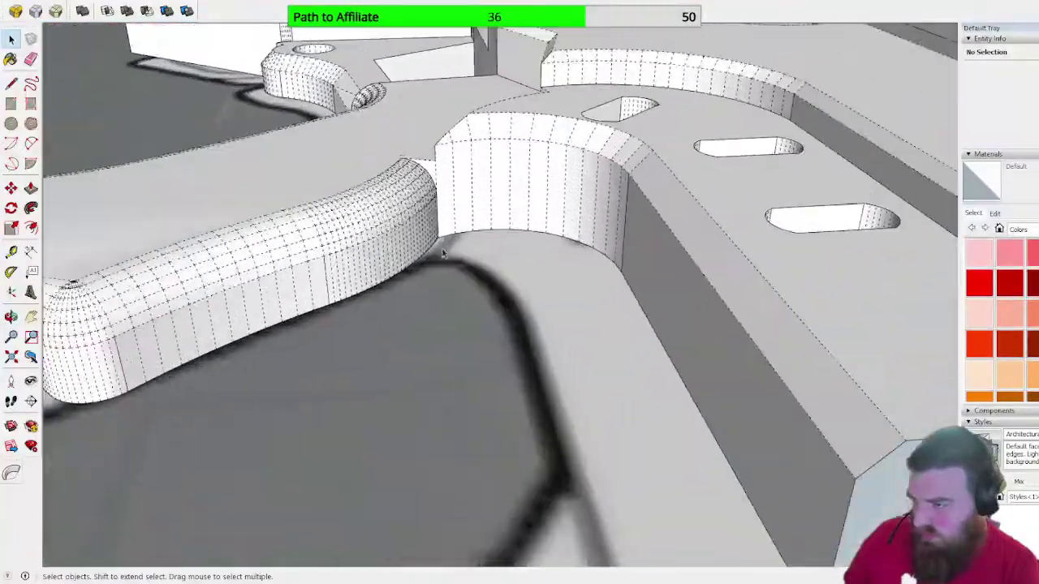
pyautogui.scroll(-3, 443, 267)
pyautogui.scroll(-7, 487, 398)
pyautogui.moveTo(454, 325); pyautogui.dragTo(844, 451, button='middle')
pyautogui.scroll(5, 541, 297)
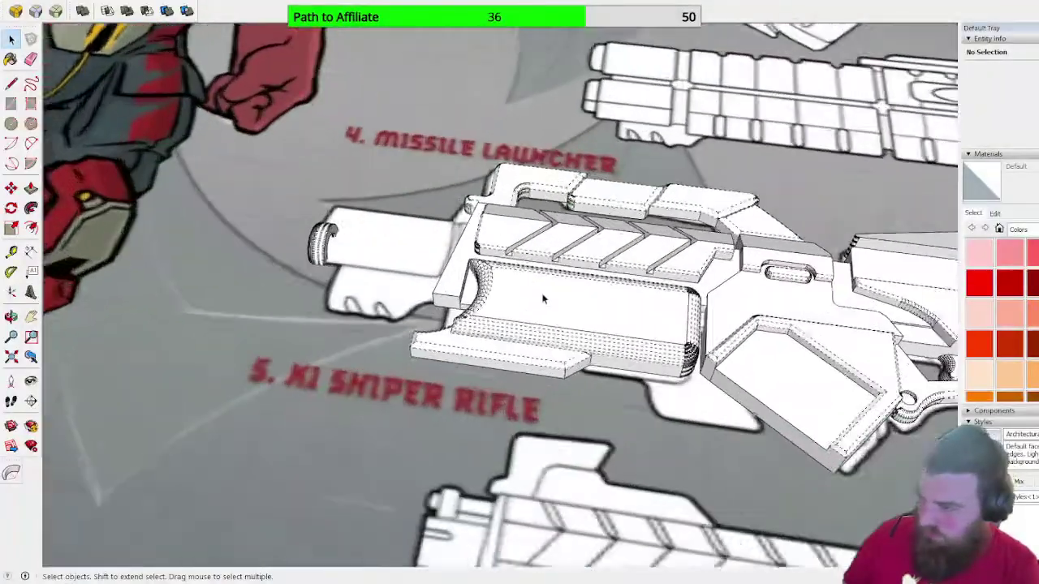
# - Select the launcher's lower barrel block and look through the weapon drawings on the neighbouring reference sheets
pyautogui.moveTo(541, 297); pyautogui.dragTo(749, 344, button='middle')
pyautogui.click(551, 357)
pyautogui.scroll(-8, 555, 355)
pyautogui.keyDown('shift'); pyautogui.moveTo(398, 49); pyautogui.dragTo(476, 196, button='middle'); pyautogui.keyUp('shift')
pyautogui.scroll(5, 586, 410)
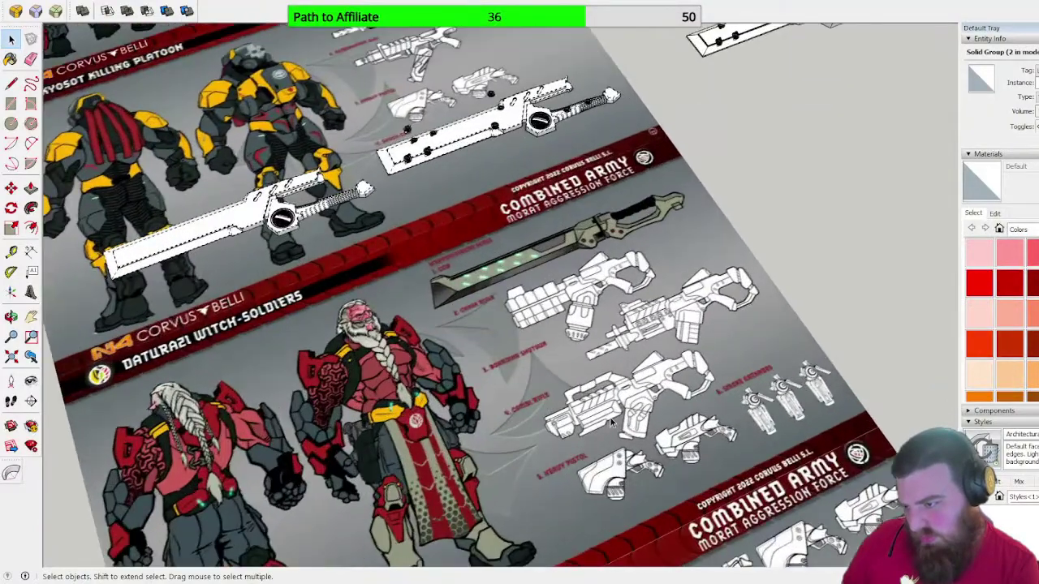
pyautogui.scroll(-5, 636, 451)
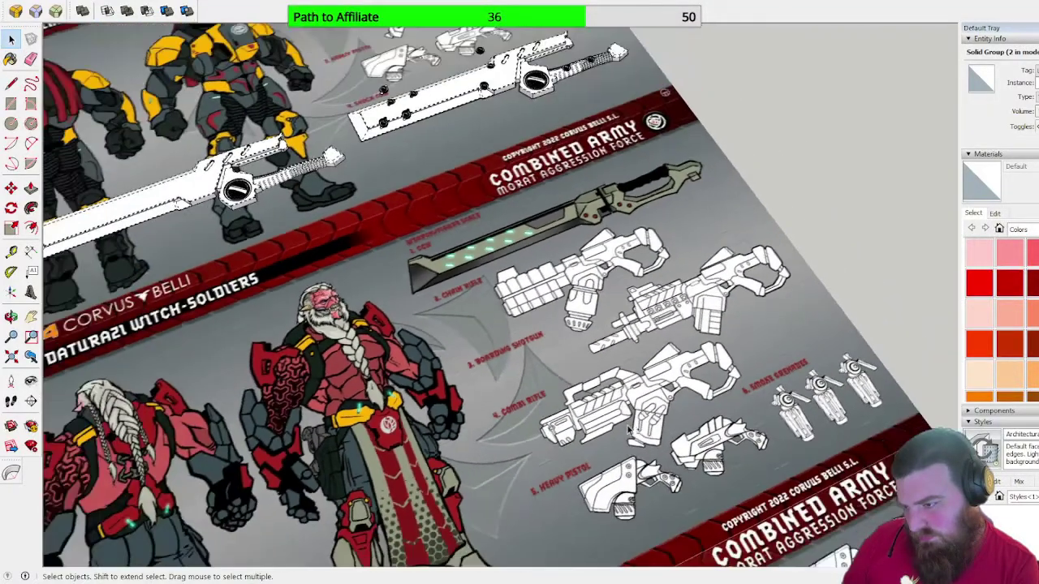
pyautogui.moveTo(635, 451)
pyautogui.mouseDown(button='middle')
pyautogui.moveTo(504, 325)
pyautogui.moveTo(625, 536)
pyautogui.mouseUp(button='middle')
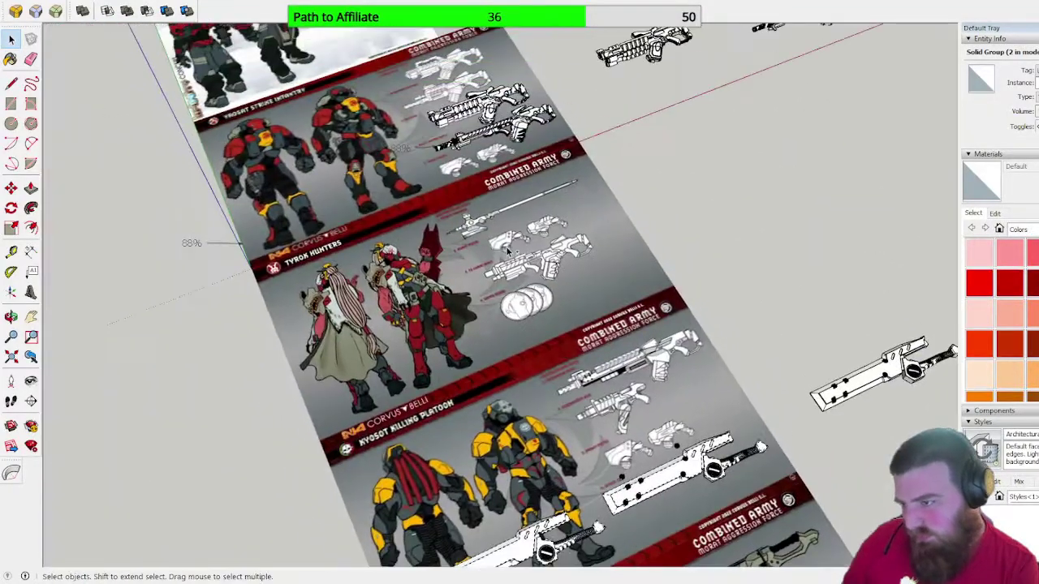
pyautogui.keyDown('shift'); pyautogui.moveTo(450, 117); pyautogui.dragTo(514, 392, button='middle'); pyautogui.keyUp('shift')
pyautogui.keyDown('shift'); pyautogui.moveTo(382, 178); pyautogui.dragTo(586, 406, button='middle'); pyautogui.keyUp('shift')
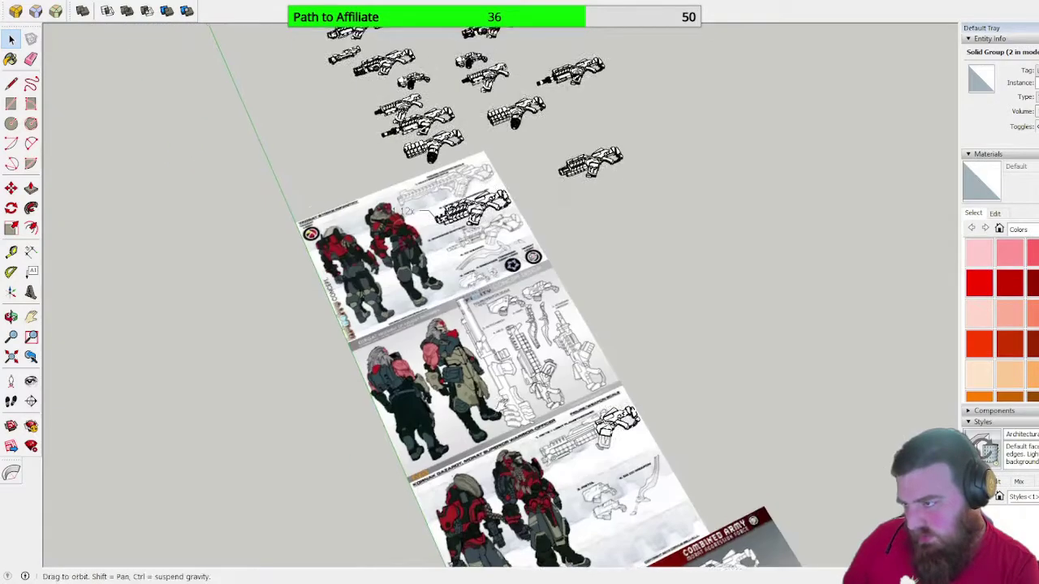
# - Examine the finished weapon models beyond the reference sheets, including the drum-magazine rifles, and return to the Morat Vanguard Infantry sheet
pyautogui.keyDown('shift'); pyautogui.moveTo(467, 243); pyautogui.dragTo(517, 408, button='middle'); pyautogui.keyUp('shift')
pyautogui.scroll(3, 513, 410)
pyautogui.scroll(6, 509, 431)
pyautogui.keyDown('shift'); pyautogui.moveTo(476, 227); pyautogui.dragTo(568, 412, button='middle'); pyautogui.keyUp('shift')
pyautogui.moveTo(396, 81)
pyautogui.keyDown('shift'); pyautogui.mouseDown(button='middle')
pyautogui.moveTo(401, 107)
pyautogui.moveTo(564, 221)
pyautogui.mouseUp(button='middle'); pyautogui.keyUp('shift')
pyautogui.scroll(1, 564, 220)
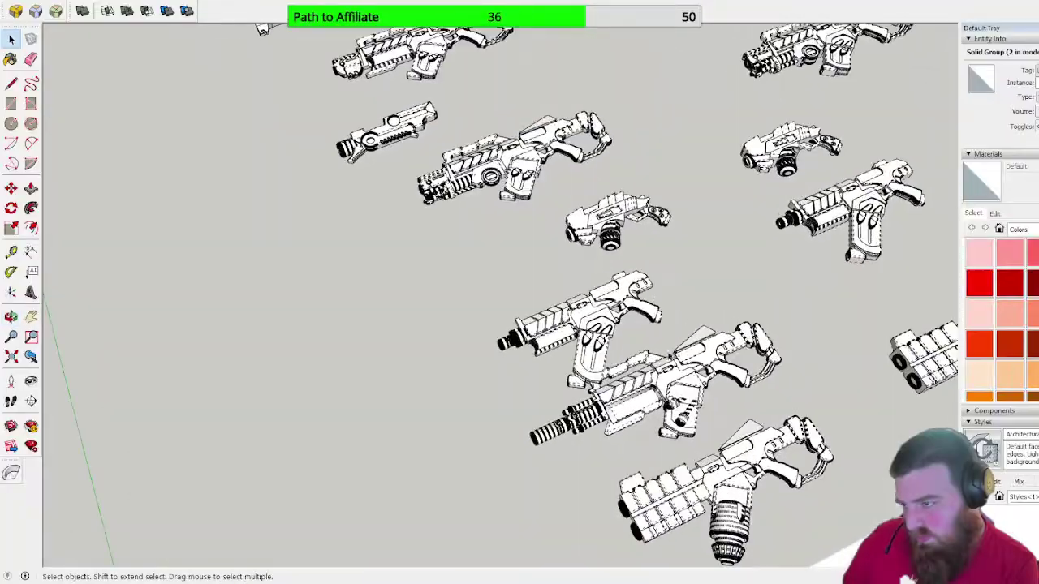
pyautogui.scroll(6, 619, 419)
pyautogui.moveTo(616, 423)
pyautogui.mouseDown(button='middle')
pyautogui.moveTo(686, 290)
pyautogui.moveTo(836, 240)
pyautogui.moveTo(847, 214)
pyautogui.moveTo(730, 405)
pyautogui.mouseUp(button='middle')
pyautogui.scroll(-2, 499, 416)
pyautogui.moveTo(520, 409)
pyautogui.mouseDown(button='middle')
pyautogui.moveTo(531, 461)
pyautogui.moveTo(530, 333)
pyautogui.mouseUp(button='middle')
pyautogui.scroll(3, 494, 258)
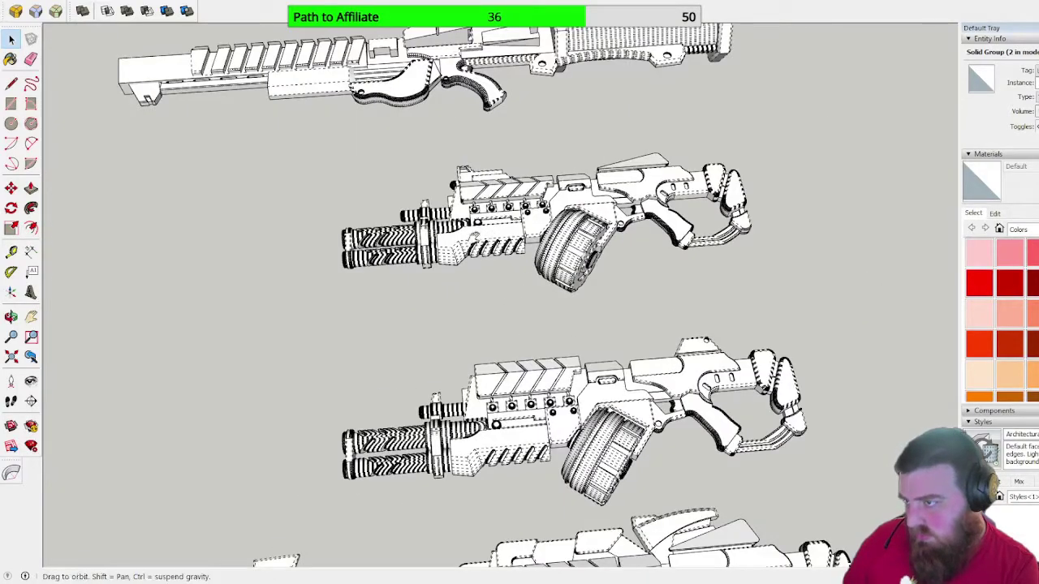
pyautogui.moveTo(480, 236); pyautogui.dragTo(485, 162, button='middle')
pyautogui.scroll(-6, 489, 79)
pyautogui.scroll(-5, 489, 78)
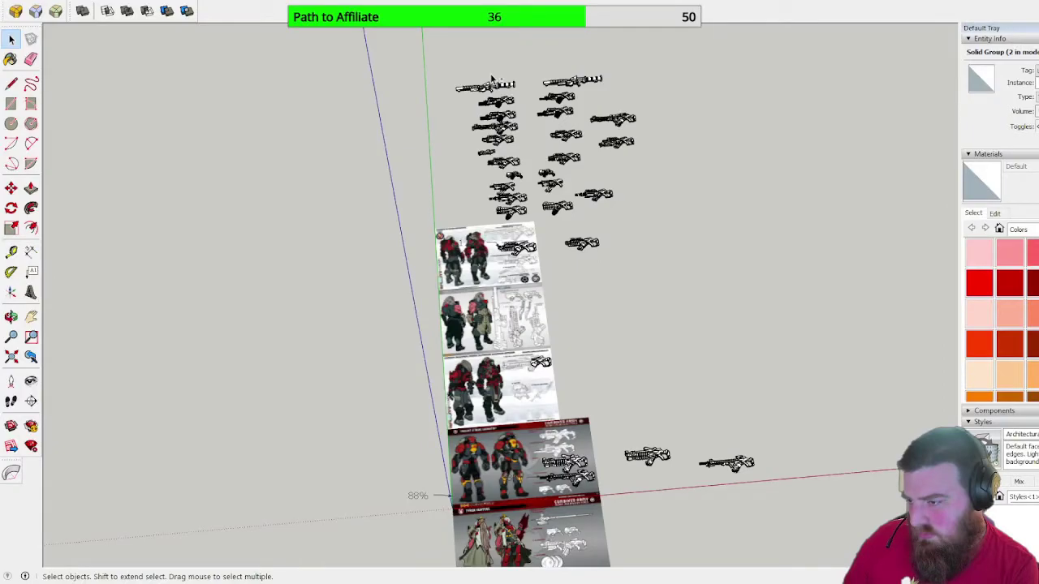
pyautogui.scroll(-3, 491, 79)
pyautogui.scroll(4, 534, 466)
pyautogui.keyDown('shift'); pyautogui.moveTo(566, 461); pyautogui.dragTo(567, 241, button='middle'); pyautogui.keyUp('shift')
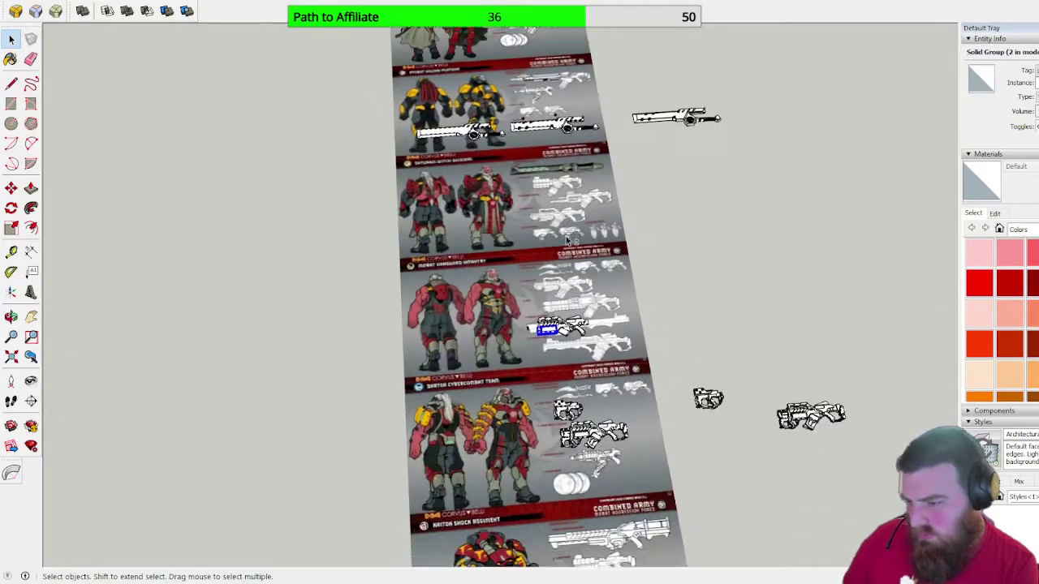
# - Open the launcher's lower barrel block for editing and move the side ledge's chamfered top face and its front corner to reshape them
pyautogui.scroll(9, 554, 347)
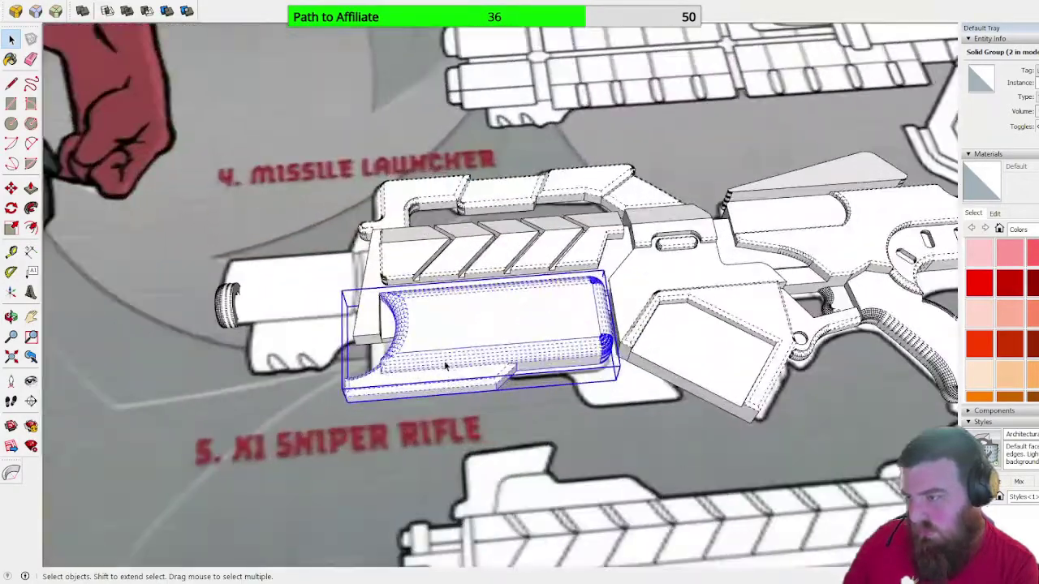
pyautogui.moveTo(446, 364)
pyautogui.mouseDown(button='middle')
pyautogui.moveTo(562, 404)
pyautogui.moveTo(658, 299)
pyautogui.mouseUp(button='middle')
pyautogui.scroll(5, 506, 398)
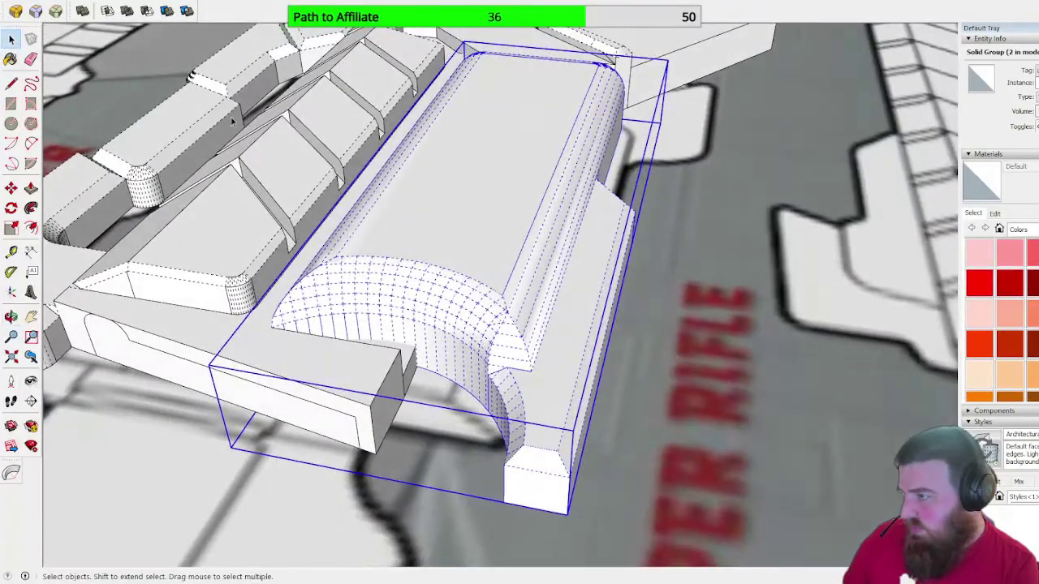
pyautogui.doubleClick(551, 378)
pyautogui.scroll(3, 553, 387)
pyautogui.moveTo(554, 387); pyautogui.dragTo(536, 268, button='middle')
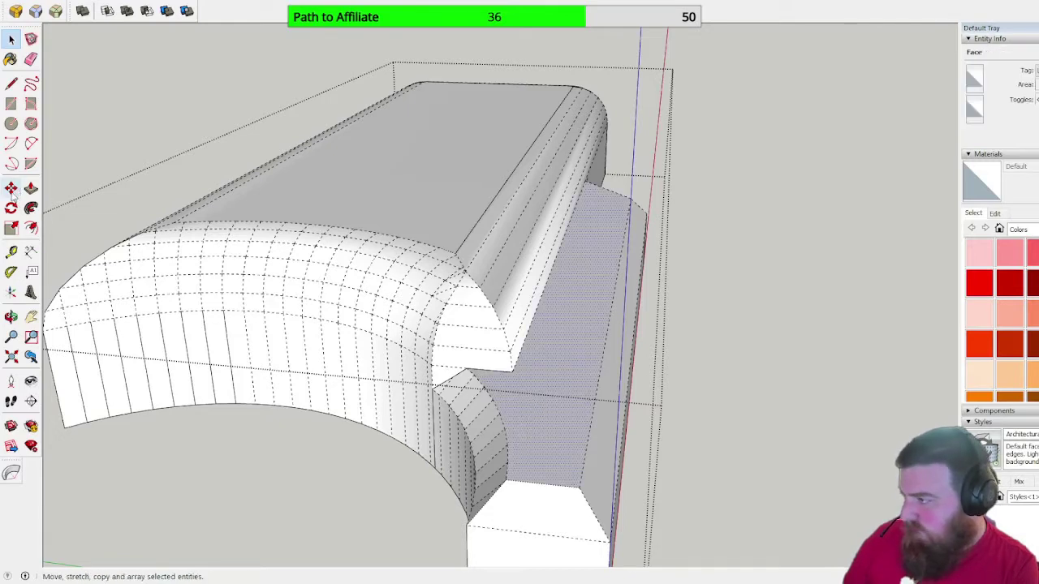
pyautogui.click(581, 487)
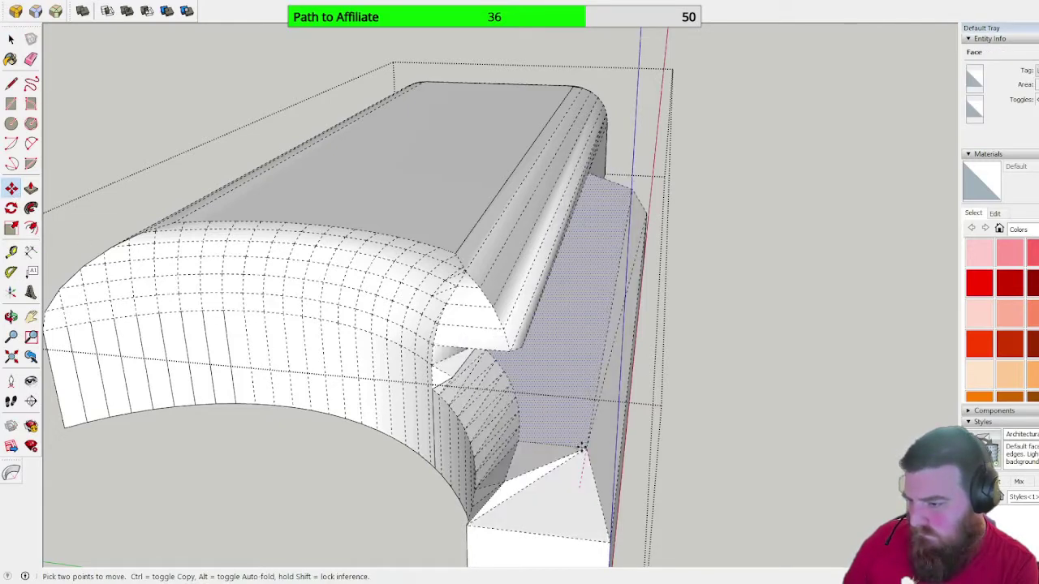
pyautogui.click(503, 495)
pyautogui.moveTo(503, 494); pyautogui.dragTo(561, 461, button='middle')
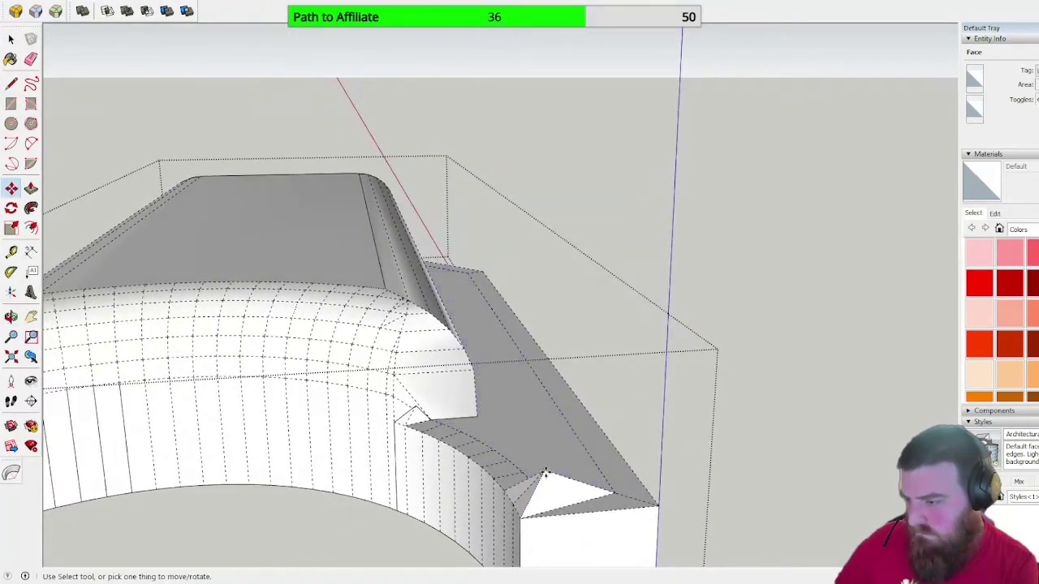
pyautogui.hotkey('ctrl', 't')
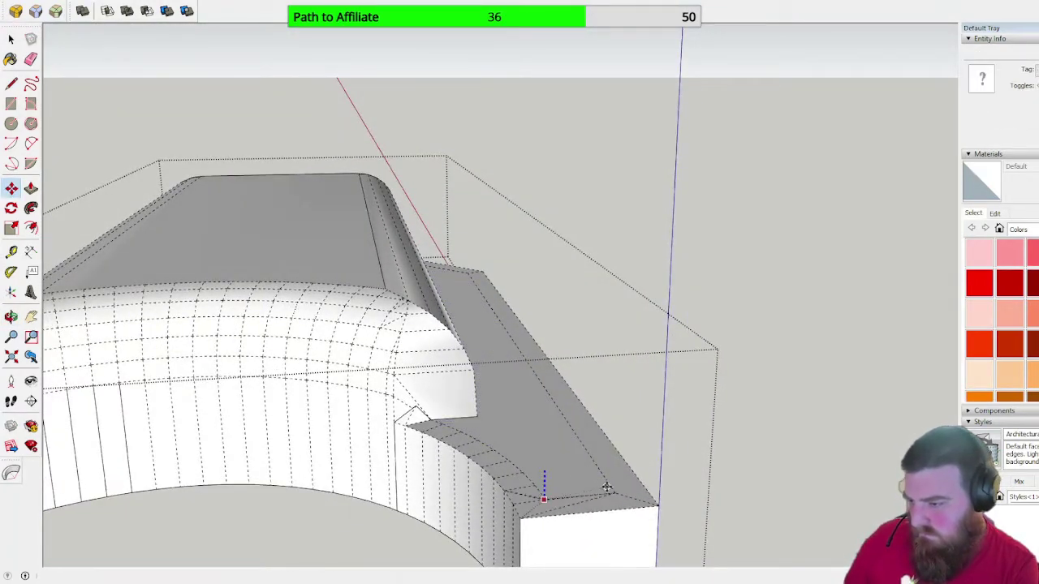
pyautogui.click(542, 492)
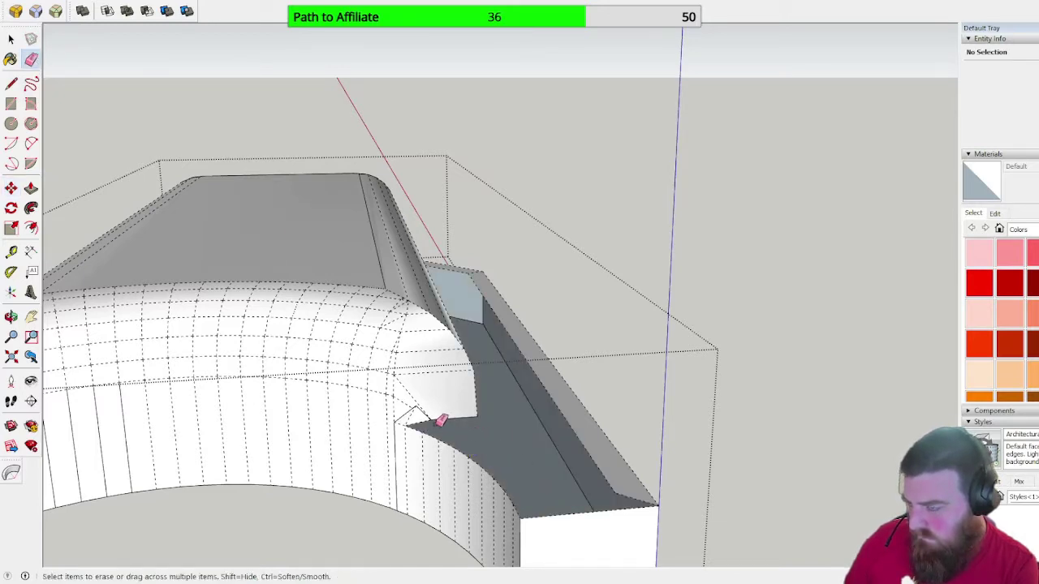
# - Erase the leftover top edges and faces at the rear end of the lower barrel block's side ledge
pyautogui.scroll(3, 439, 420)
pyautogui.moveTo(476, 406)
pyautogui.mouseDown(button='middle')
pyautogui.moveTo(441, 336)
pyautogui.moveTo(302, 241)
pyautogui.moveTo(328, 246)
pyautogui.moveTo(703, 497)
pyautogui.mouseUp(button='middle')
pyautogui.click(633, 513)
pyautogui.scroll(5, 601, 281)
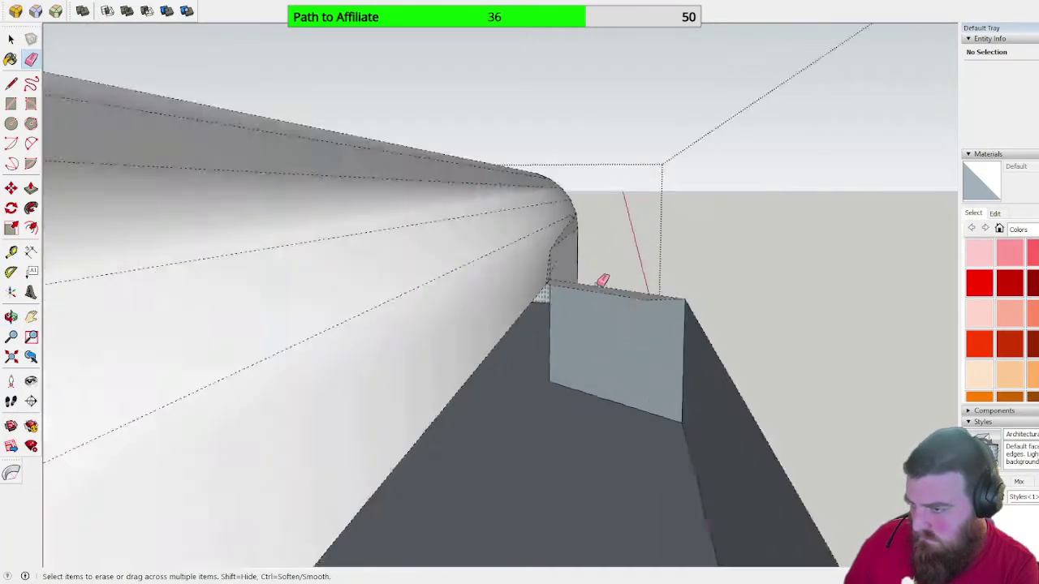
pyautogui.click(647, 330)
pyautogui.scroll(-4, 647, 330)
pyautogui.moveTo(642, 325)
pyautogui.mouseDown(button='middle')
pyautogui.moveTo(563, 249)
pyautogui.moveTo(498, 208)
pyautogui.mouseUp(button='middle')
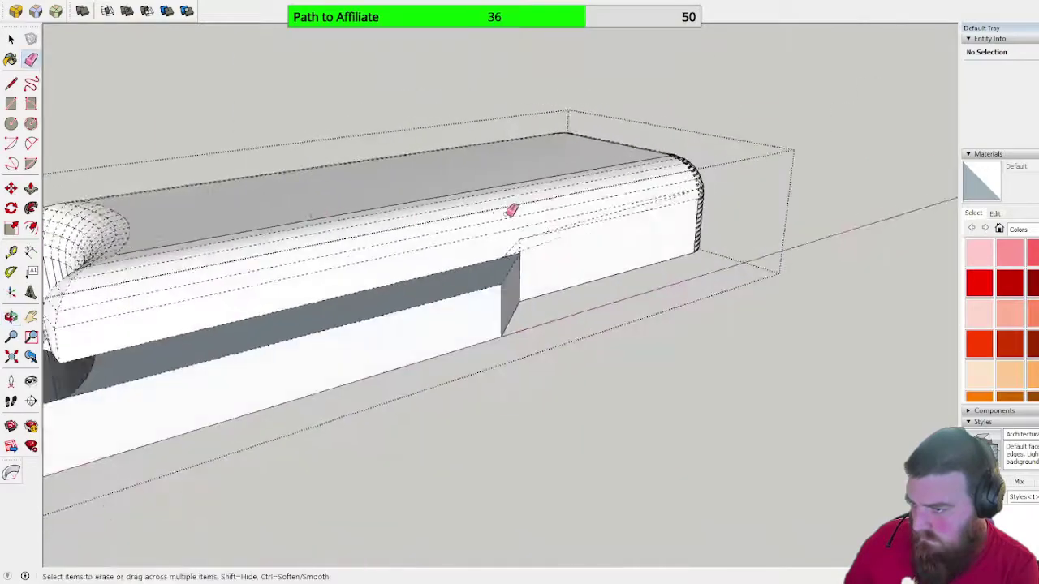
# - Draw the missing edge from the ledge's rear notch corner to close the gap along the block's rear side wall
pyautogui.scroll(6, 513, 256)
pyautogui.moveTo(515, 256)
pyautogui.mouseDown(button='middle')
pyautogui.moveTo(535, 265)
pyautogui.moveTo(749, 171)
pyautogui.moveTo(896, 140)
pyautogui.moveTo(739, 155)
pyautogui.moveTo(546, 258)
pyautogui.moveTo(582, 235)
pyautogui.moveTo(617, 239)
pyautogui.moveTo(516, 289)
pyautogui.moveTo(530, 250)
pyautogui.moveTo(479, 248)
pyautogui.mouseUp(button='middle')
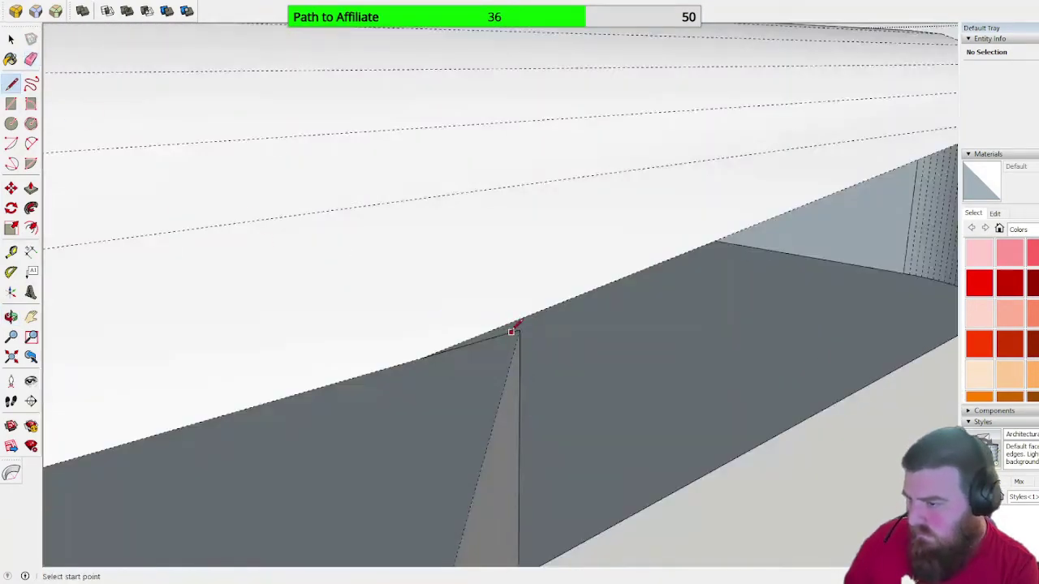
pyautogui.moveTo(399, 334); pyautogui.dragTo(812, 253, button='middle')
pyautogui.scroll(-6, 811, 256)
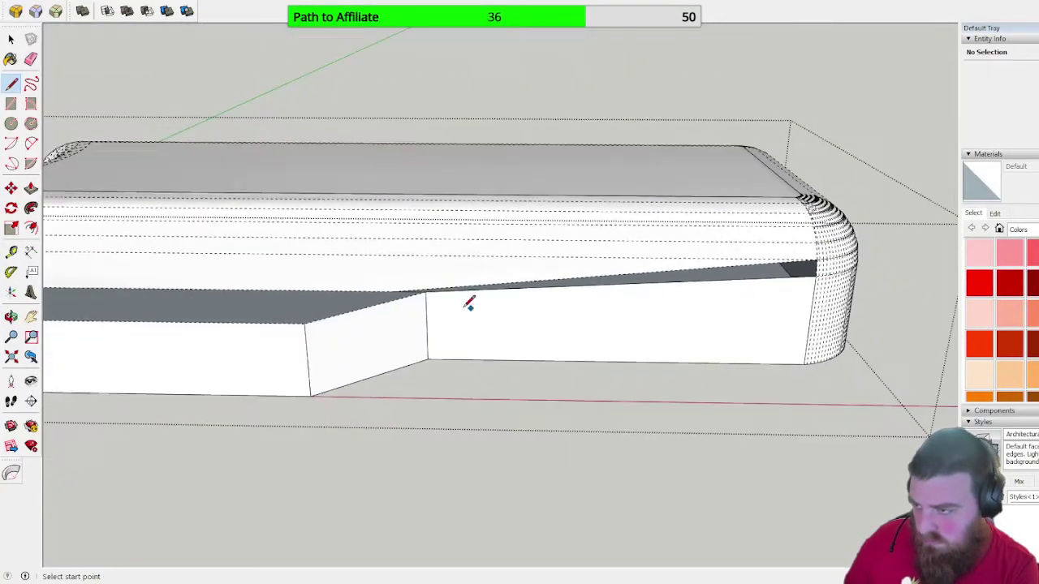
pyautogui.moveTo(471, 301); pyautogui.dragTo(436, 296, button='middle')
pyautogui.scroll(3, 434, 305)
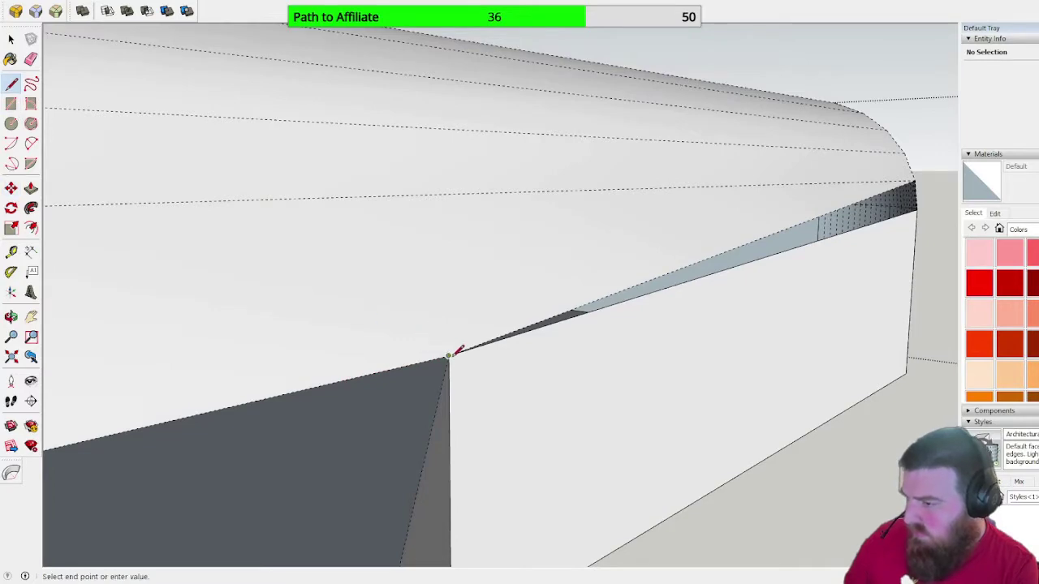
pyautogui.moveTo(633, 297); pyautogui.dragTo(597, 336, button='middle')
pyautogui.scroll(-8, 609, 224)
# - Draw a line from the block's front lower corner to the ledge's outer front corner to close the ledge's top
pyautogui.scroll(3, 597, 336)
pyautogui.scroll(5, 597, 335)
pyautogui.click(552, 284)
pyautogui.scroll(-5, 529, 232)
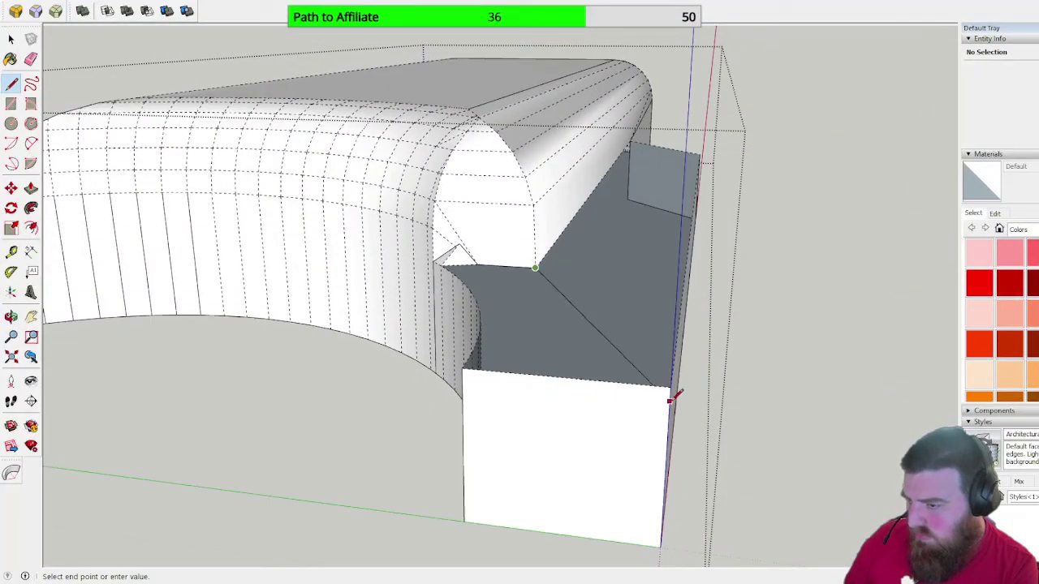
pyautogui.click(670, 387)
# - Erase the small spike where the ledge meets the curved front and redraw the edge that closes the resulting hole
pyautogui.moveTo(592, 228); pyautogui.dragTo(560, 181, button='middle')
pyautogui.scroll(5, 426, 240)
pyautogui.scroll(3, 438, 251)
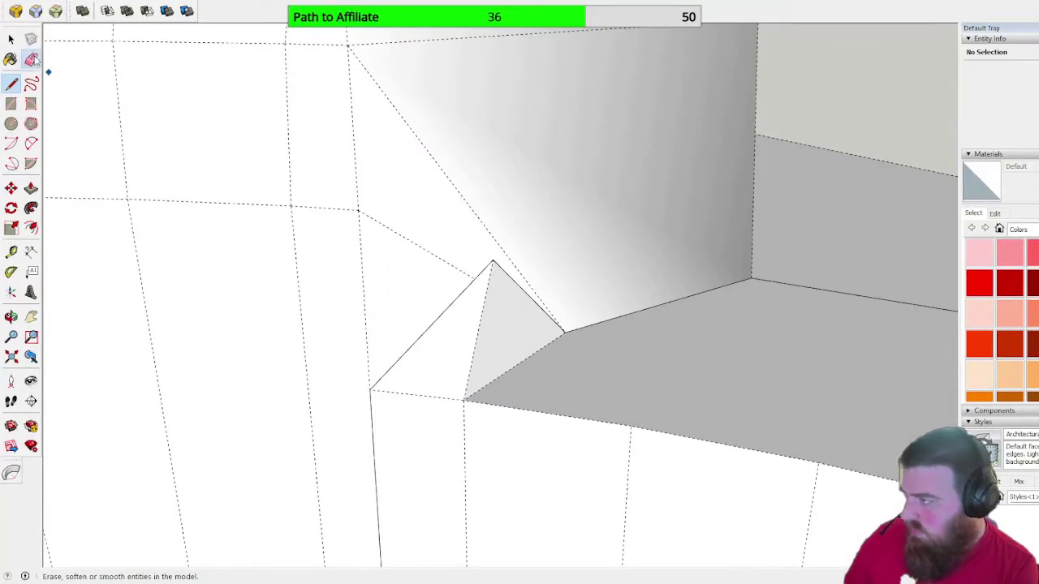
pyautogui.moveTo(401, 274); pyautogui.dragTo(467, 307)
pyautogui.moveTo(494, 260); pyautogui.dragTo(496, 268)
pyautogui.moveTo(500, 255); pyautogui.dragTo(311, 282, button='middle')
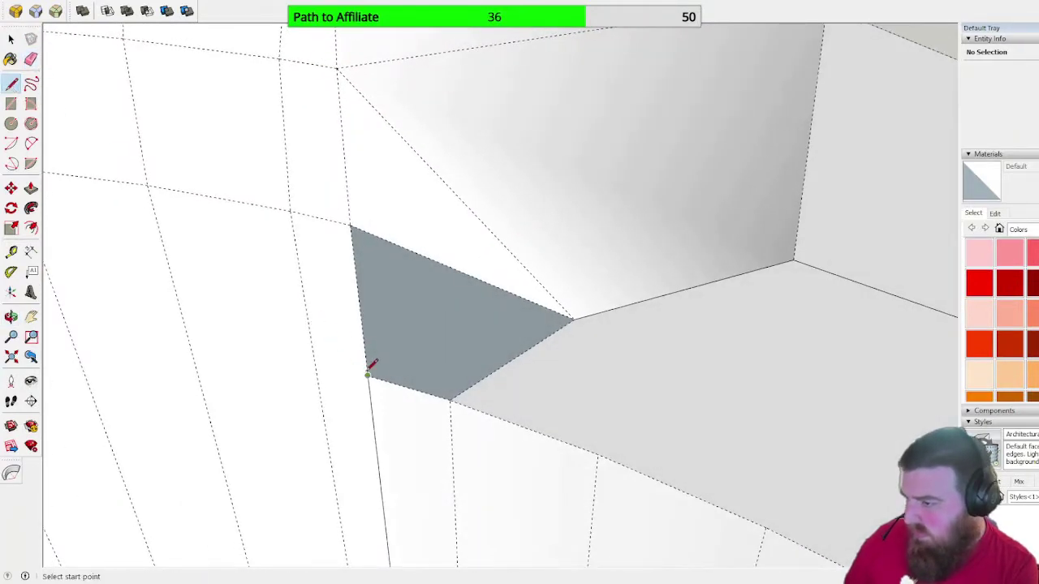
pyautogui.click(574, 319)
pyautogui.moveTo(574, 319); pyautogui.dragTo(184, 173, button='middle')
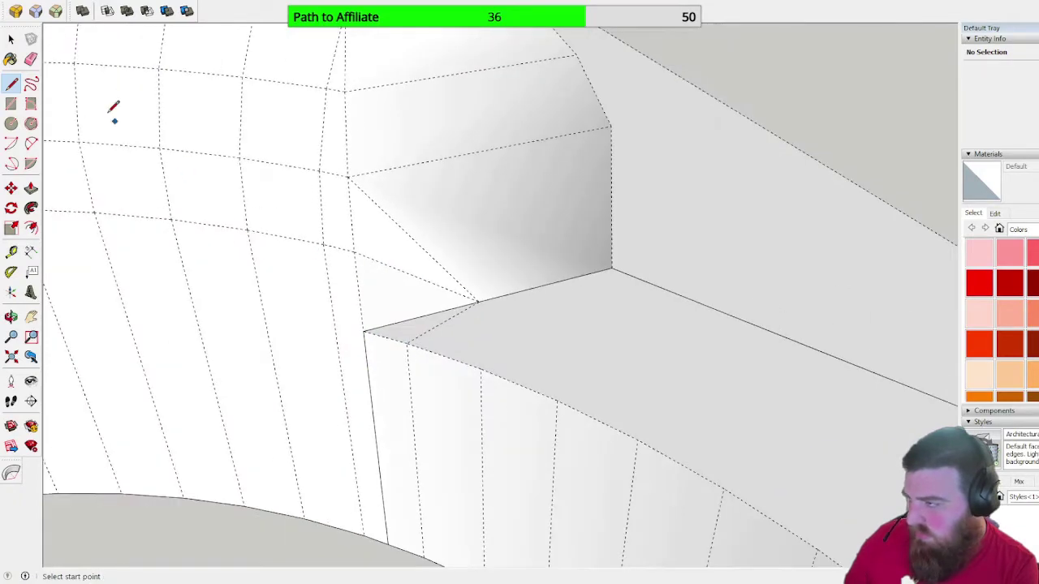
# - Push the side ledge's top face down to the block's base and leave the group
pyautogui.moveTo(696, 332)
pyautogui.mouseDown(button='middle')
pyautogui.moveTo(329, 218)
pyautogui.moveTo(259, 131)
pyautogui.mouseUp(button='middle')
pyautogui.click(492, 301)
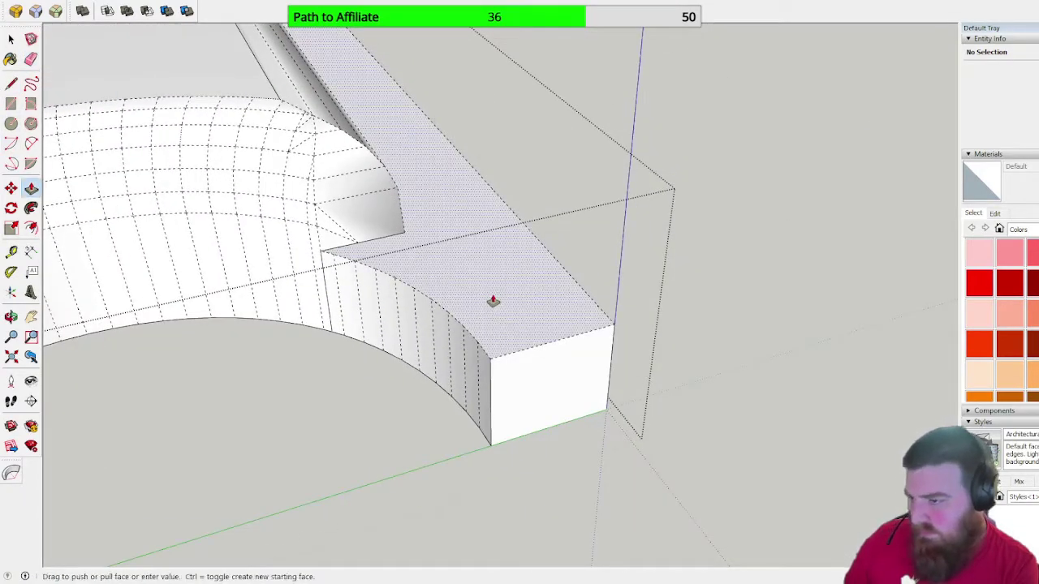
pyautogui.click(485, 433)
pyautogui.moveTo(484, 432); pyautogui.dragTo(235, 130, button='middle')
pyautogui.scroll(-5, 555, 456)
pyautogui.moveTo(608, 452); pyautogui.dragTo(317, 385, button='middle')
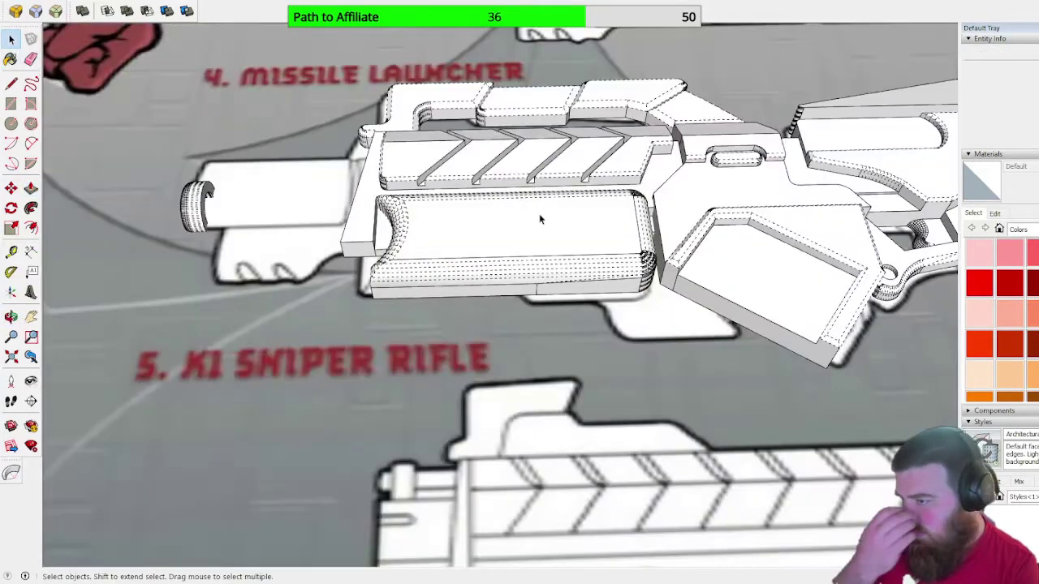
# - Hide the launcher's rear body component to expose the magazine well in the missile launcher reference drawing
pyautogui.moveTo(541, 218); pyautogui.dragTo(514, 354, button='middle')
pyautogui.scroll(-3, 347, 322)
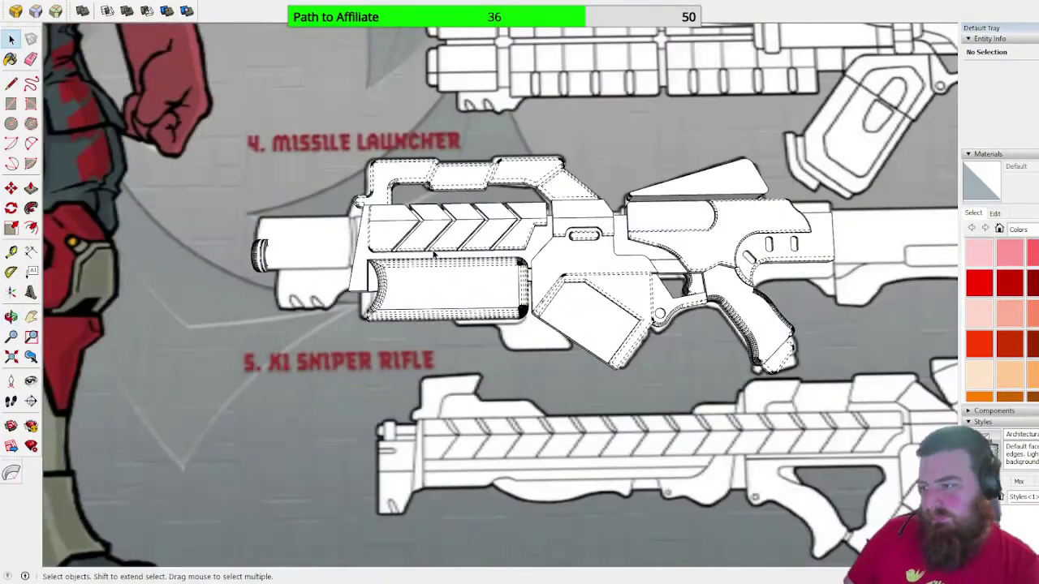
pyautogui.scroll(-2, 434, 256)
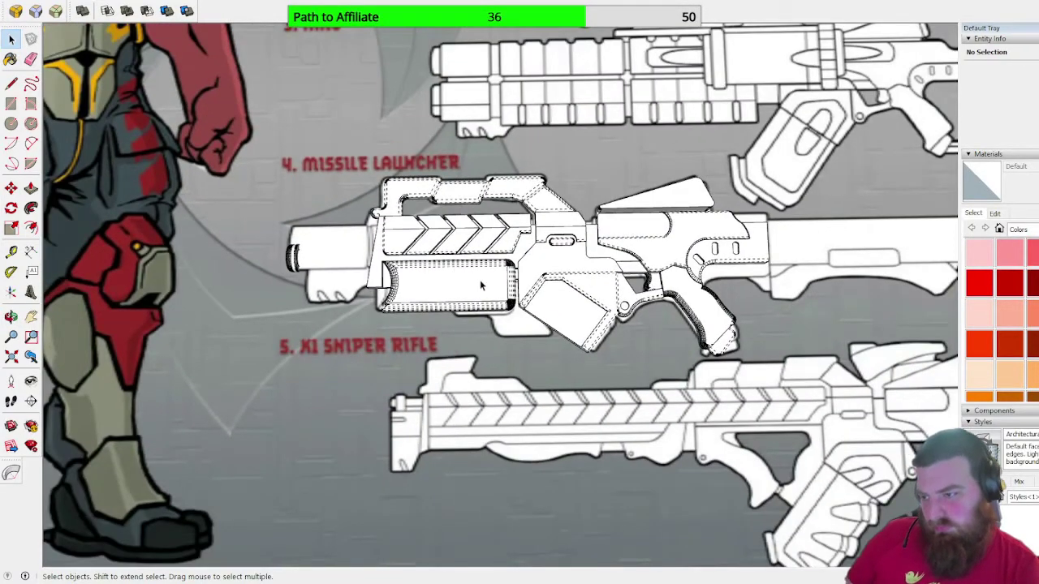
pyautogui.scroll(3, 538, 264)
pyautogui.scroll(-1, 539, 265)
pyautogui.click(539, 265)
pyautogui.scroll(-2, 567, 318)
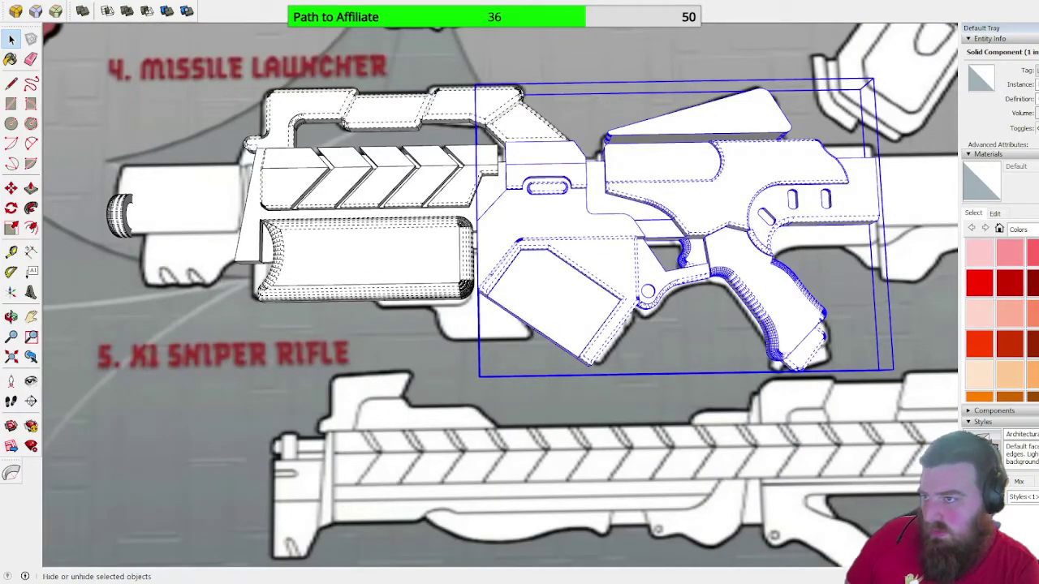
pyautogui.scroll(3, 600, 325)
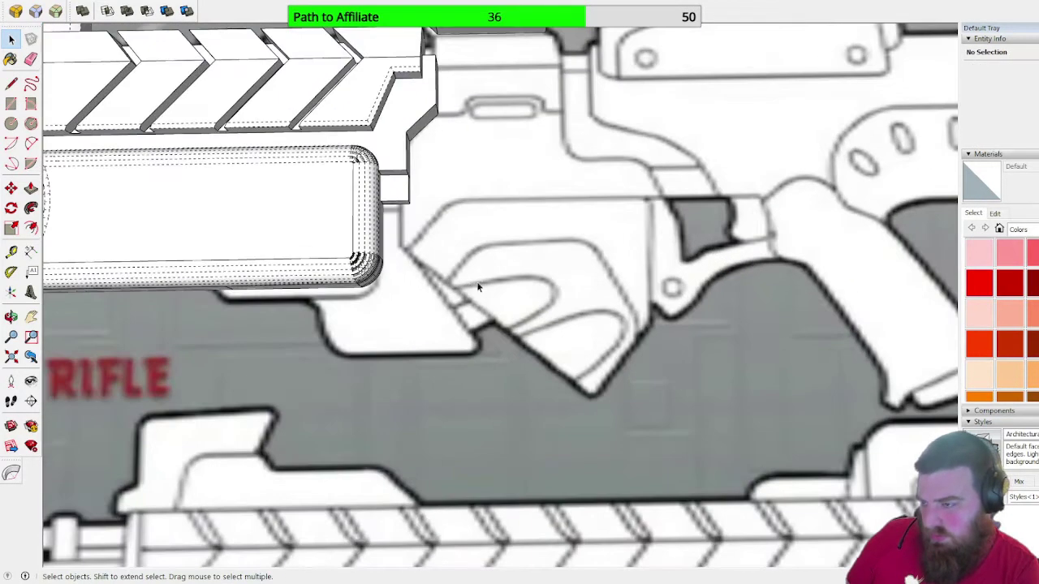
# - Look through the neighbouring reference sheets and the finished weapon models for a matching magazine well detail
pyautogui.scroll(-10, 467, 285)
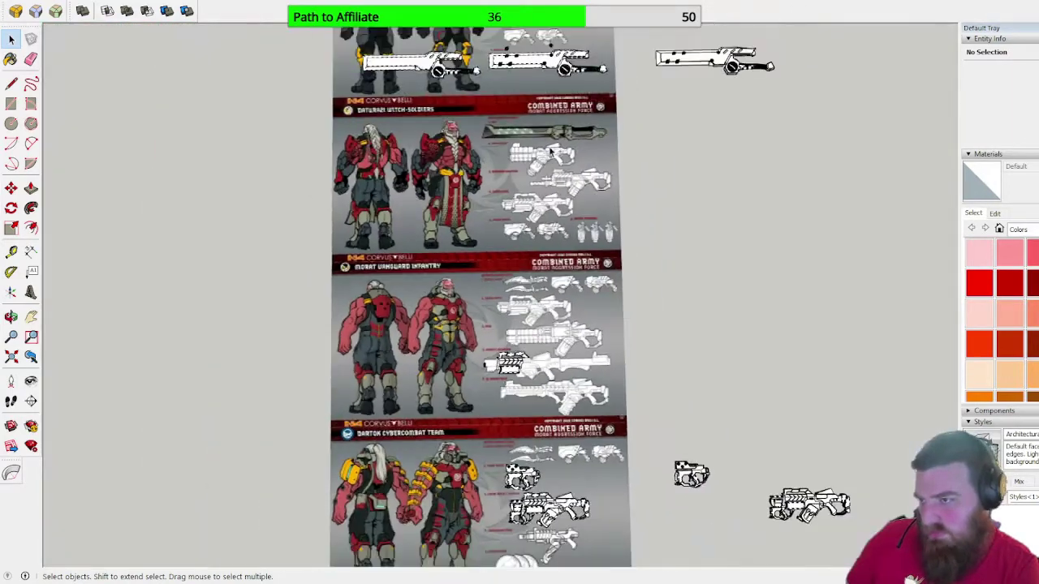
pyautogui.moveTo(550, 159); pyautogui.dragTo(551, 266, button='middle')
pyautogui.scroll(5, 550, 325)
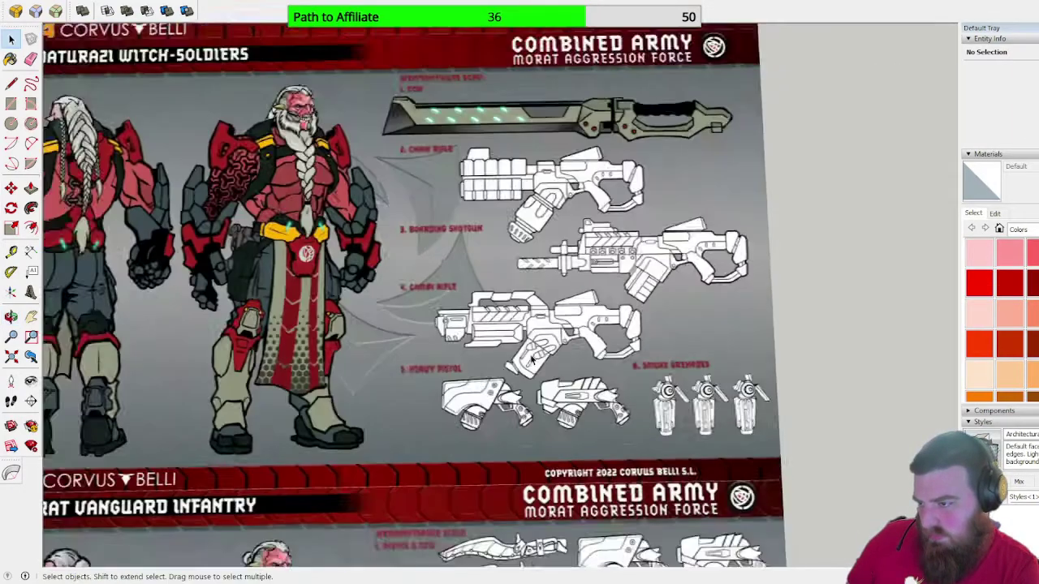
pyautogui.scroll(-8, 538, 347)
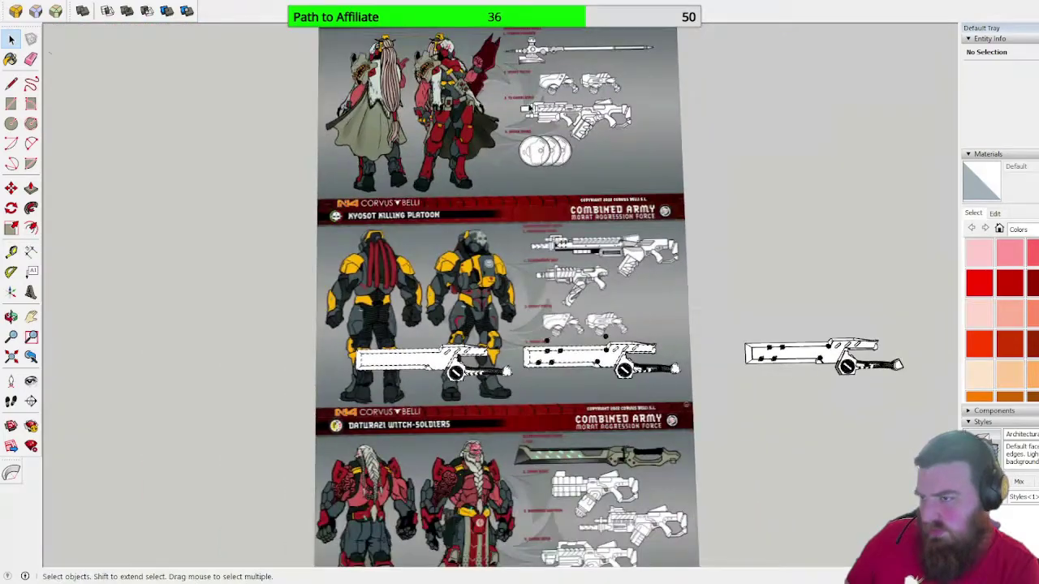
pyautogui.moveTo(529, 107)
pyautogui.keyDown('shift'); pyautogui.mouseDown(button='middle')
pyautogui.moveTo(521, 447)
pyautogui.moveTo(502, 253)
pyautogui.moveTo(485, 431)
pyautogui.mouseUp(button='middle'); pyautogui.keyUp('shift')
pyautogui.scroll(10, 496, 255)
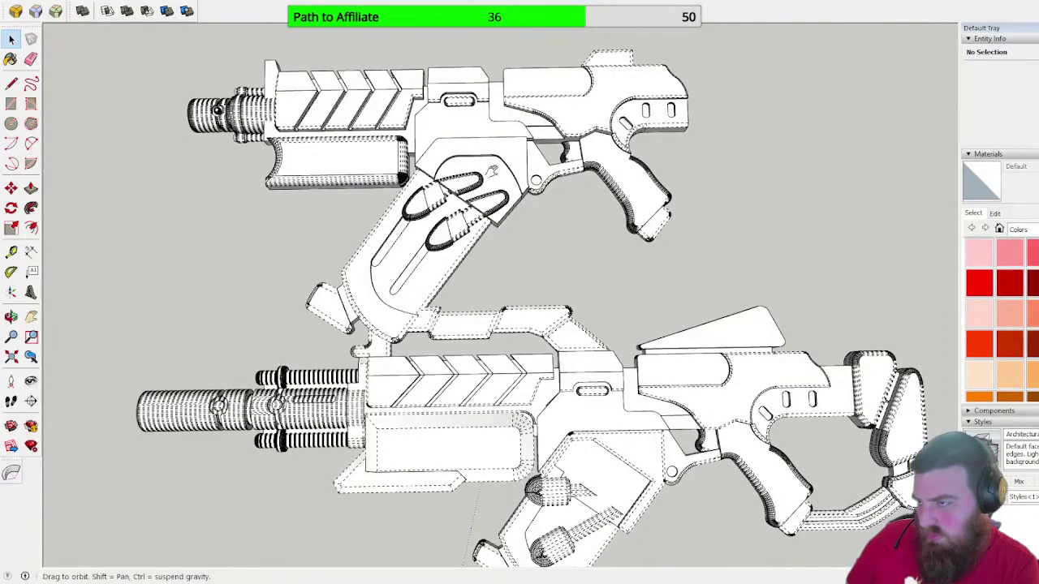
pyautogui.scroll(-6, 497, 175)
pyautogui.scroll(4, 529, 308)
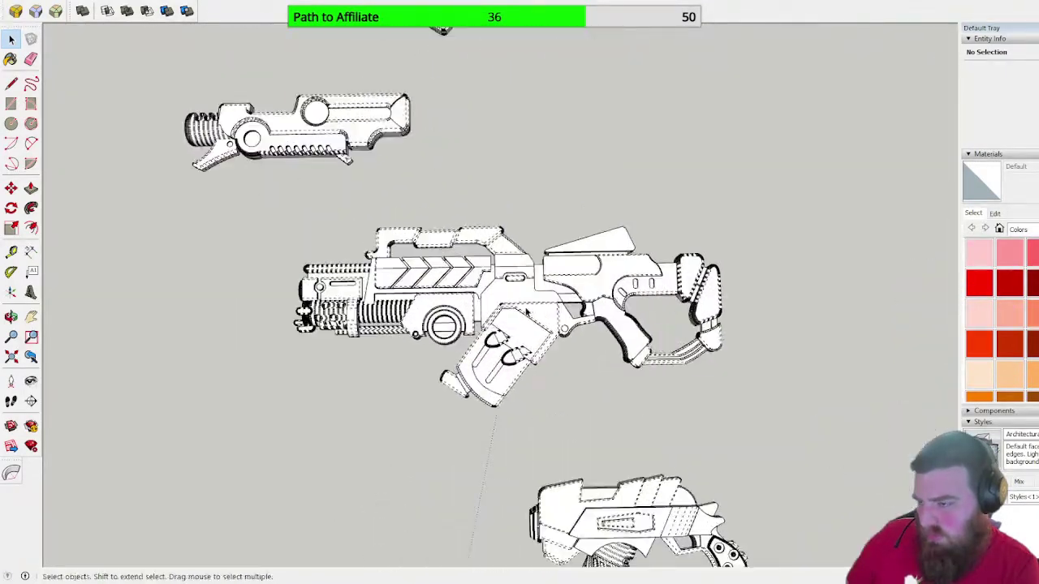
pyautogui.scroll(4, 530, 307)
pyautogui.moveTo(515, 357)
pyautogui.mouseDown(button='middle')
pyautogui.moveTo(531, 290)
pyautogui.moveTo(492, 304)
pyautogui.moveTo(290, 262)
pyautogui.moveTo(251, 269)
pyautogui.moveTo(590, 232)
pyautogui.mouseUp(button='middle')
pyautogui.scroll(-8, 590, 233)
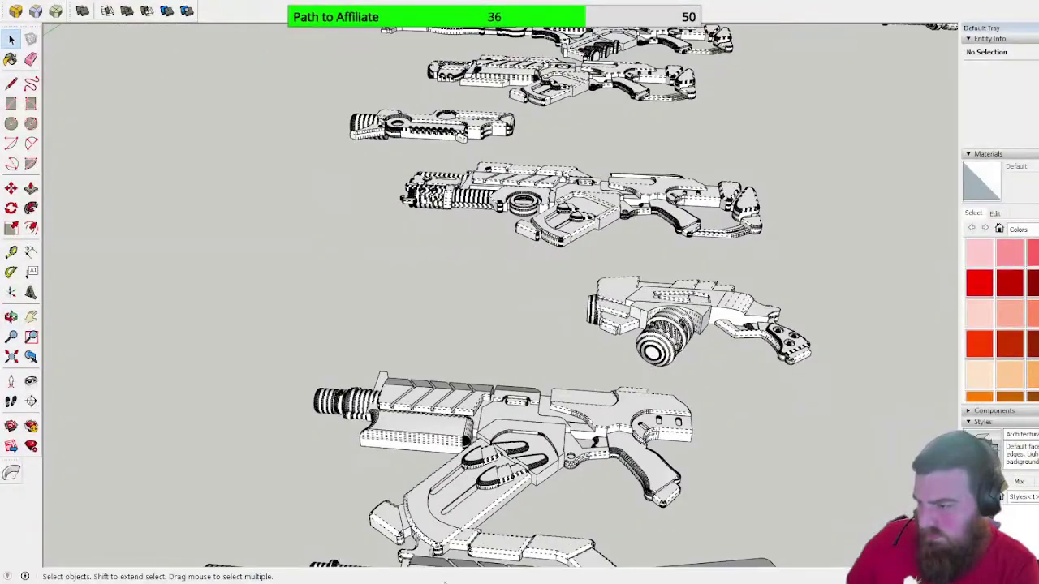
# - Open the stockless rifle's rear body, turn off hidden geometry, and copy the magazine well's recessed floor with its two rounded grooves
pyautogui.scroll(8, 568, 455)
pyautogui.scroll(-5, 592, 399)
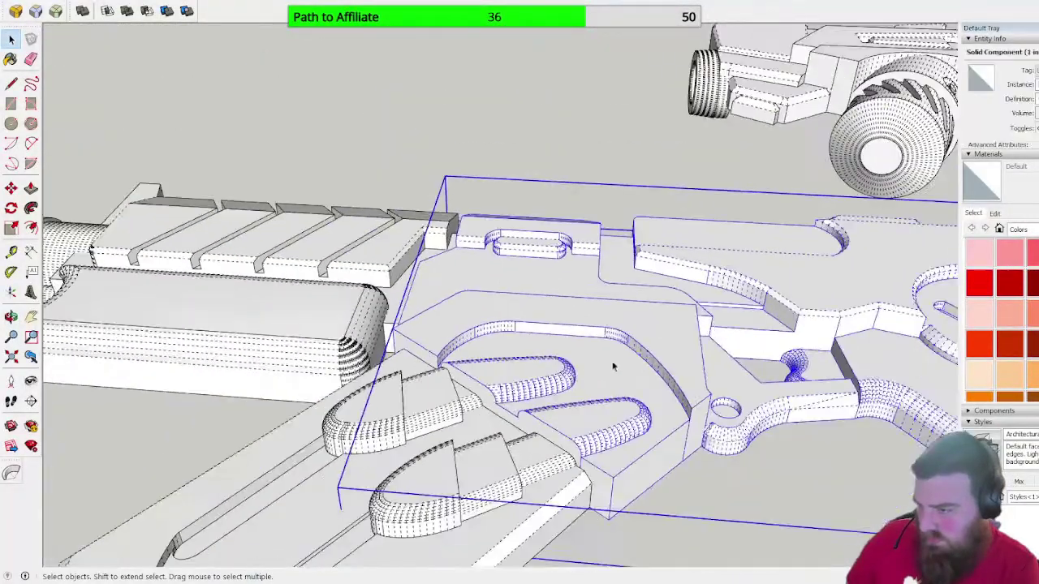
pyautogui.click(562, 342)
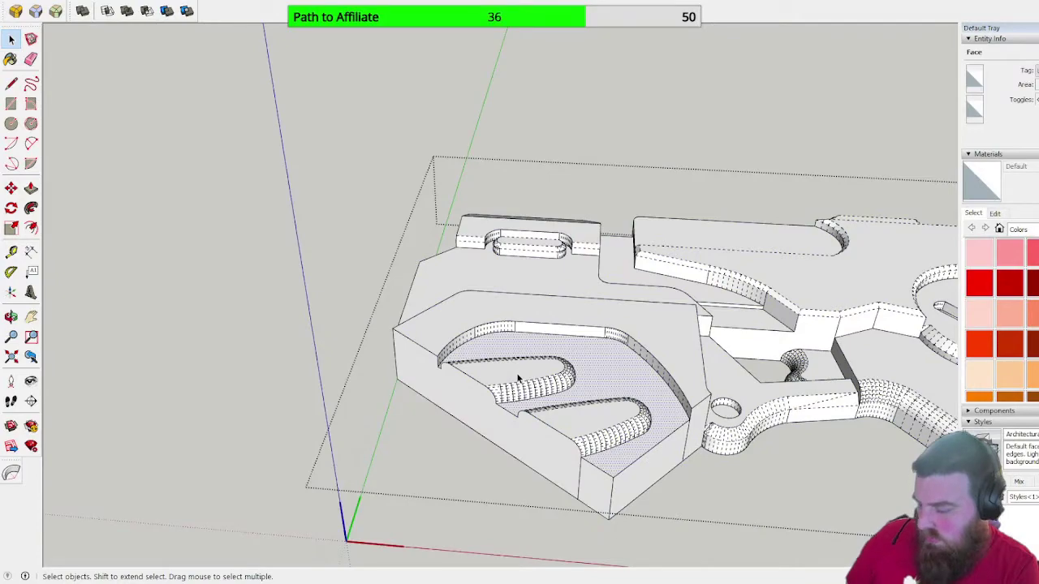
pyautogui.hotkey('alt', 'h')
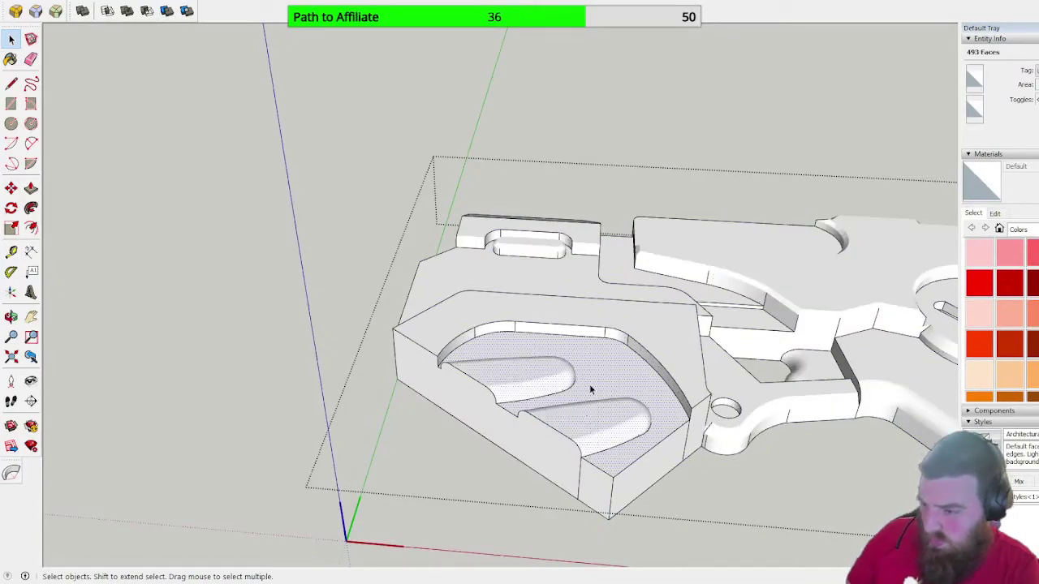
pyautogui.scroll(-5, 602, 248)
pyautogui.click(425, 213)
# - Return to the reference sheets and paste the copied recess faces beside the rear body with the plain magazine well
pyautogui.scroll(-8, 489, 173)
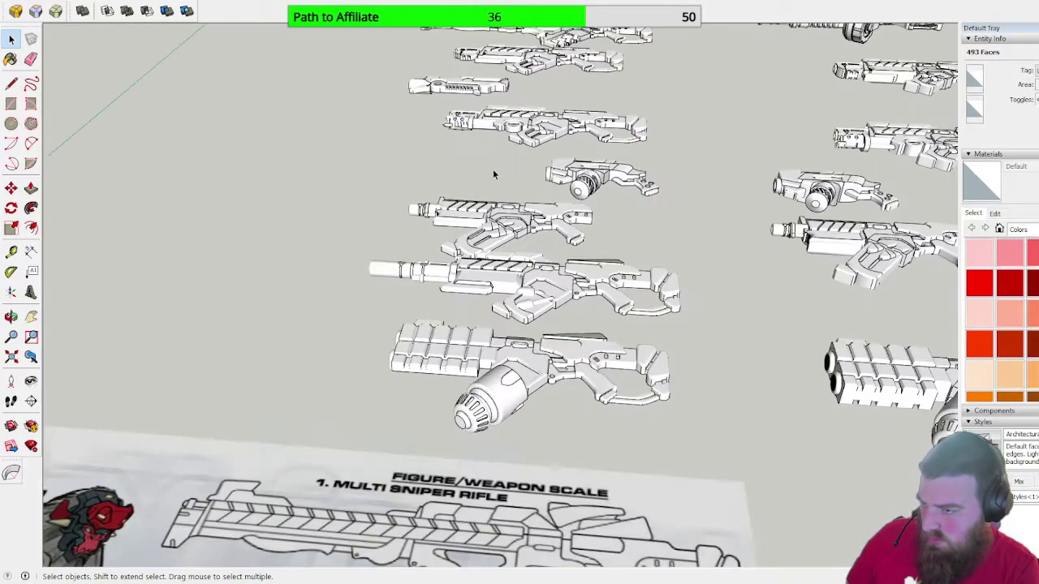
pyautogui.scroll(-5, 536, 142)
pyautogui.scroll(10, 524, 357)
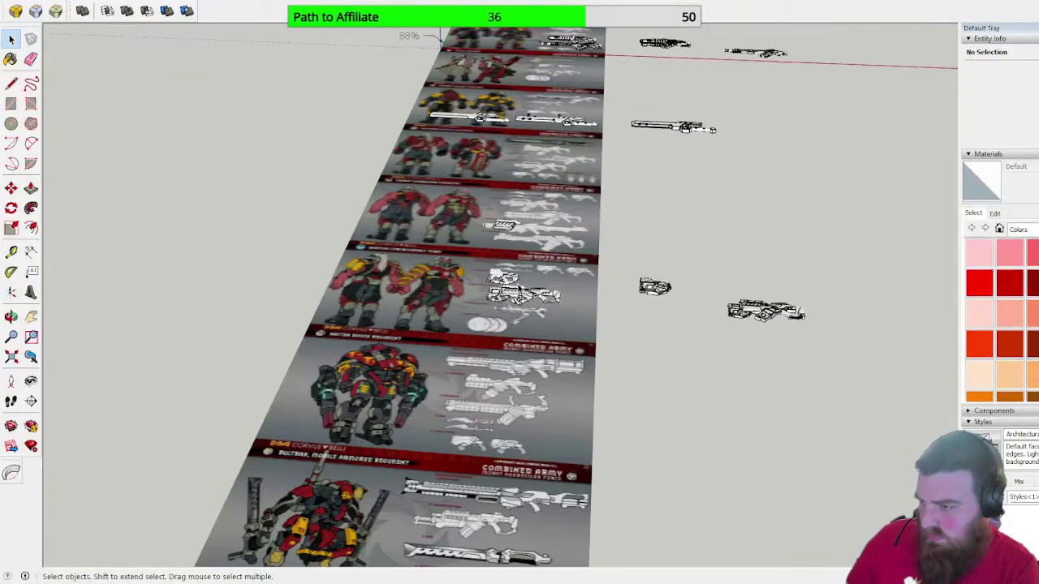
pyautogui.scroll(10, 524, 302)
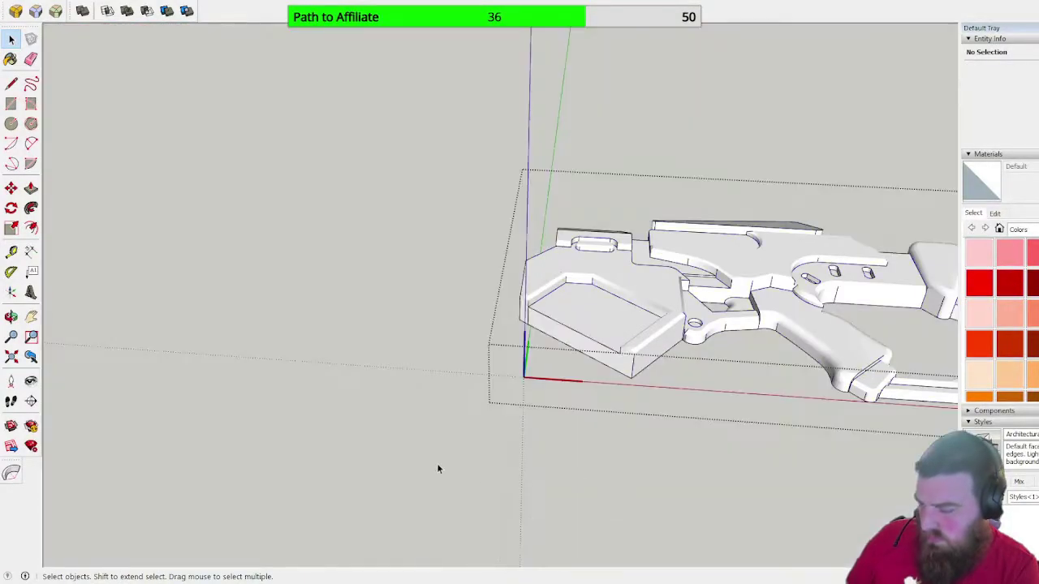
pyautogui.hotkey('ctrl', 'v')
pyautogui.click(372, 411)
pyautogui.scroll(4, 430, 371)
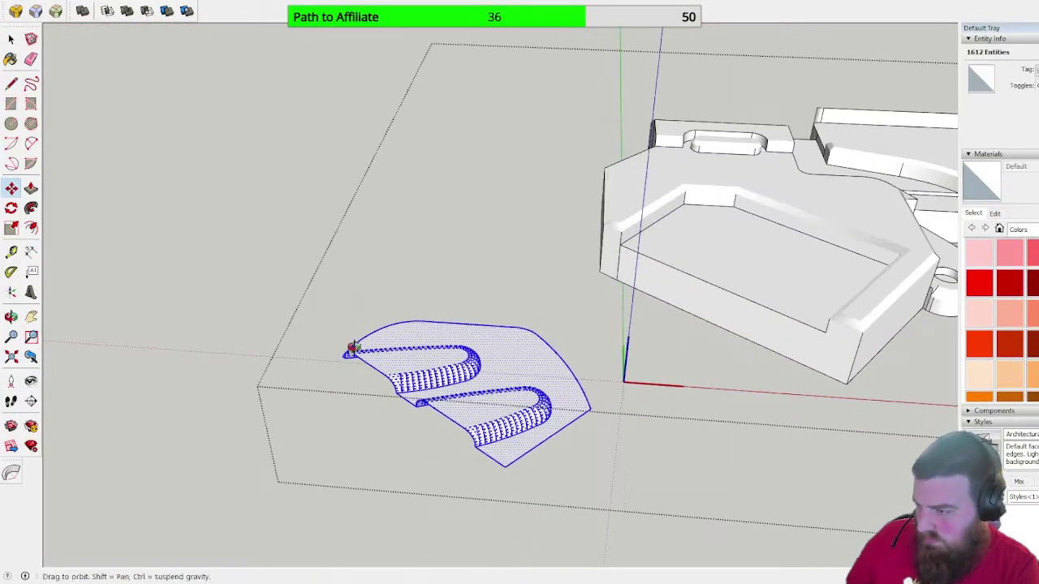
# - Group the pasted recess faces and move the group by its front corner onto the front corner of the rear body's magazine well
pyautogui.moveTo(357, 408); pyautogui.dragTo(429, 369, button='middle')
pyautogui.scroll(5, 428, 369)
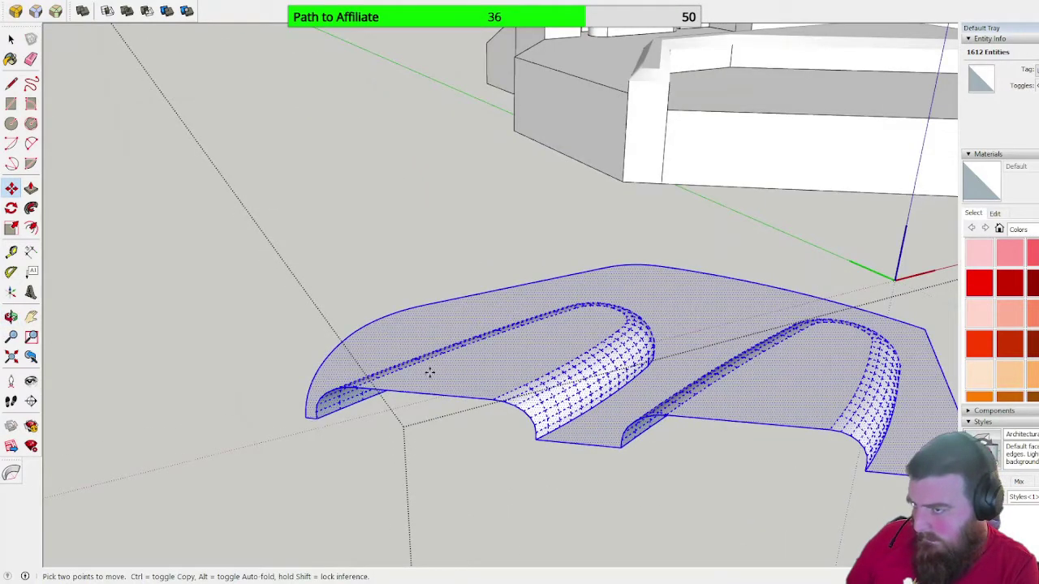
pyautogui.click(318, 418)
pyautogui.keyDown('shift'); pyautogui.moveTo(710, 114); pyautogui.dragTo(430, 246, button='middle'); pyautogui.keyUp('shift')
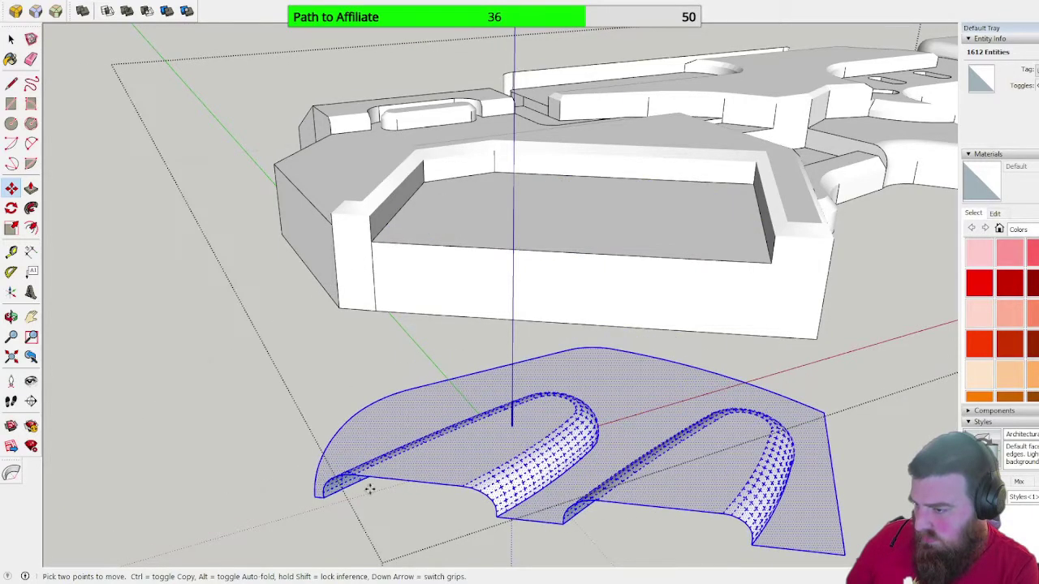
pyautogui.click(568, 316)
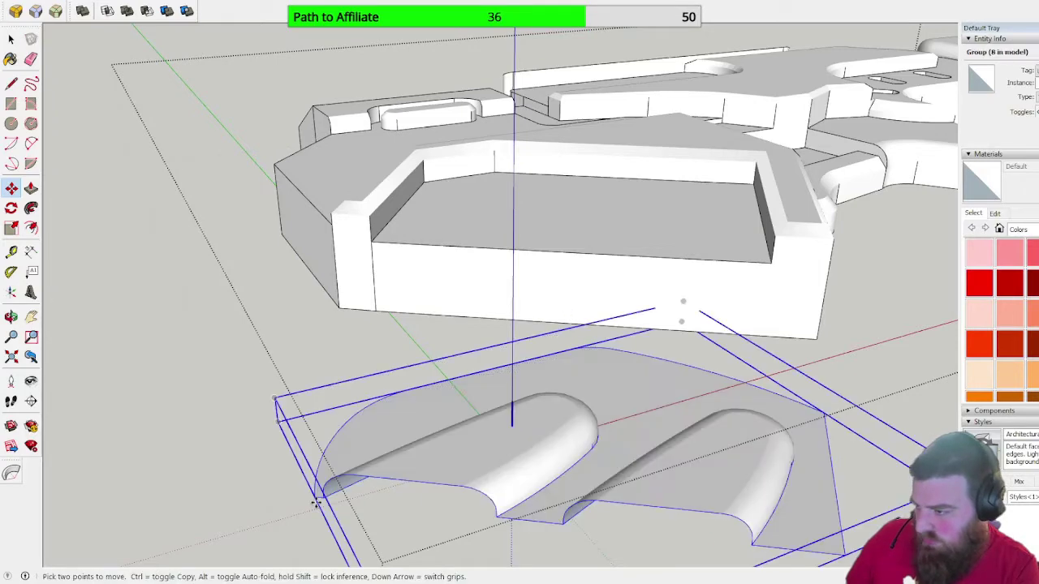
pyautogui.click(314, 496)
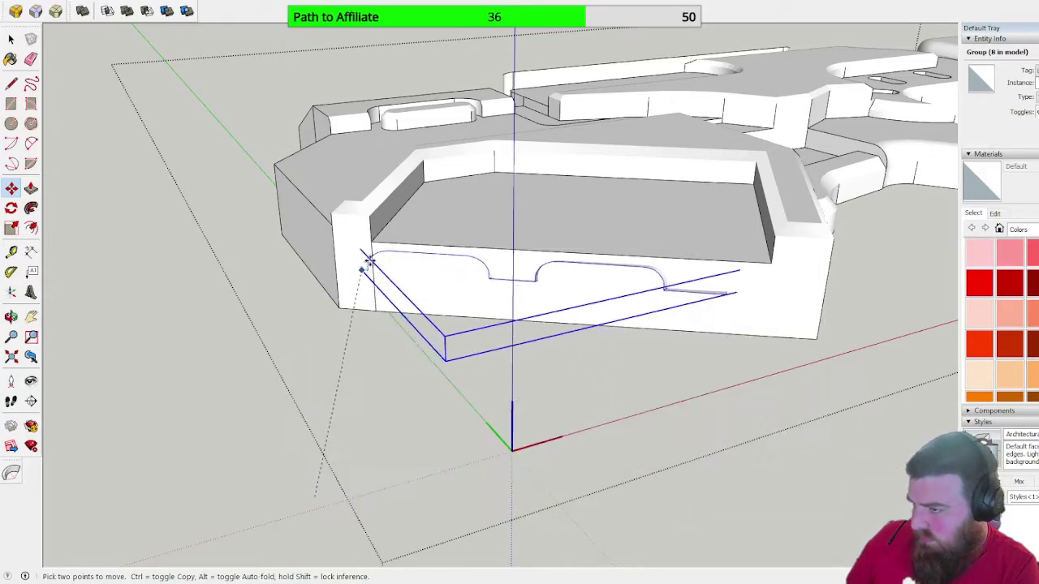
pyautogui.click(372, 242)
# - Rotate the recess group to line up with the magazine well's front edge and shift it to the well's opposite front corner
pyautogui.scroll(4, 496, 231)
pyautogui.scroll(3, 484, 221)
pyautogui.moveTo(484, 221); pyautogui.dragTo(492, 344, button='middle')
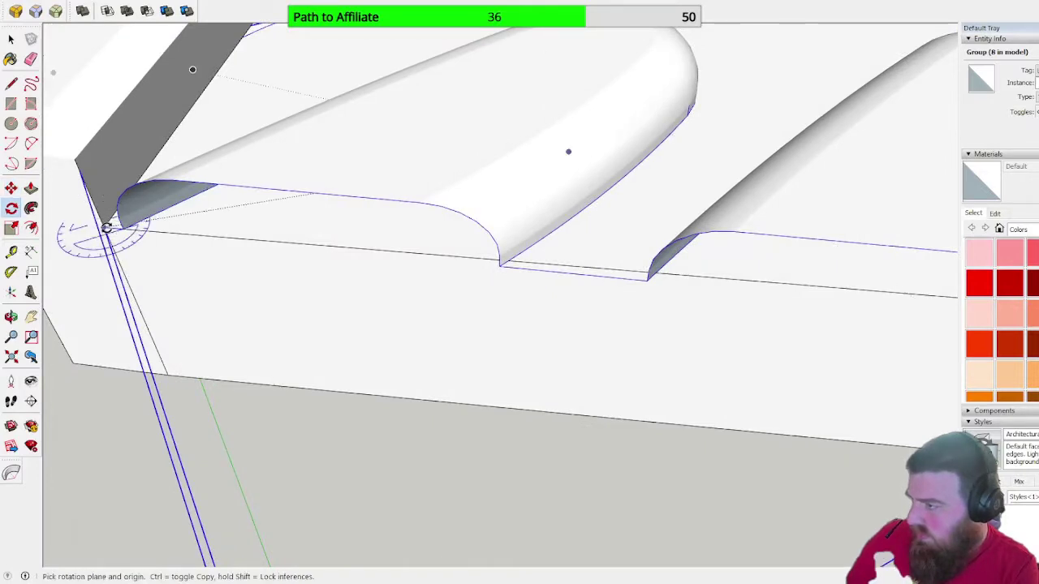
pyautogui.scroll(-4, 490, 272)
pyautogui.scroll(4, 865, 306)
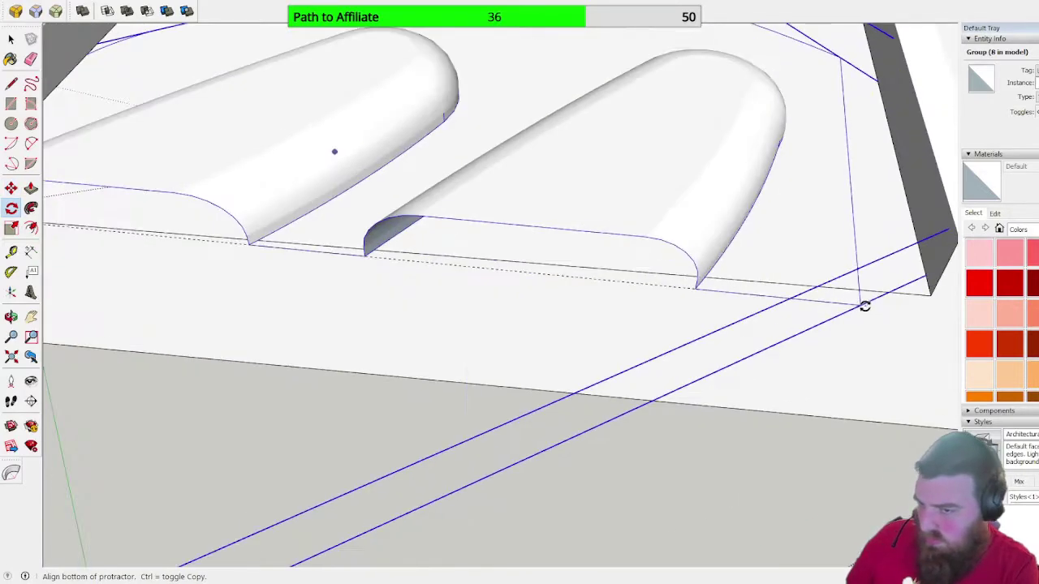
pyautogui.click(862, 306)
pyautogui.scroll(-3, 636, 274)
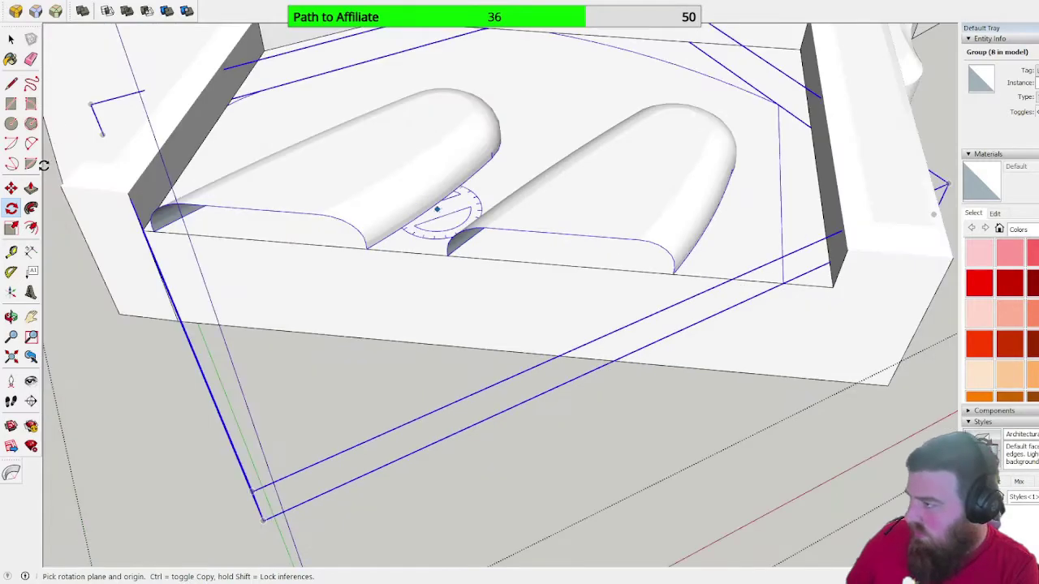
pyautogui.click(337, 247)
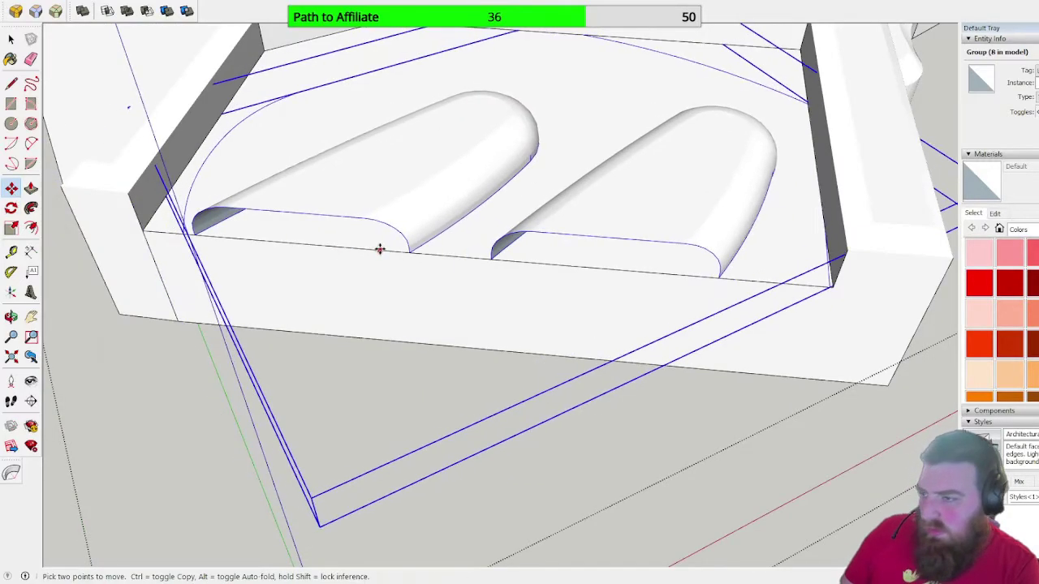
pyautogui.moveTo(378, 248); pyautogui.dragTo(402, 129, button='middle')
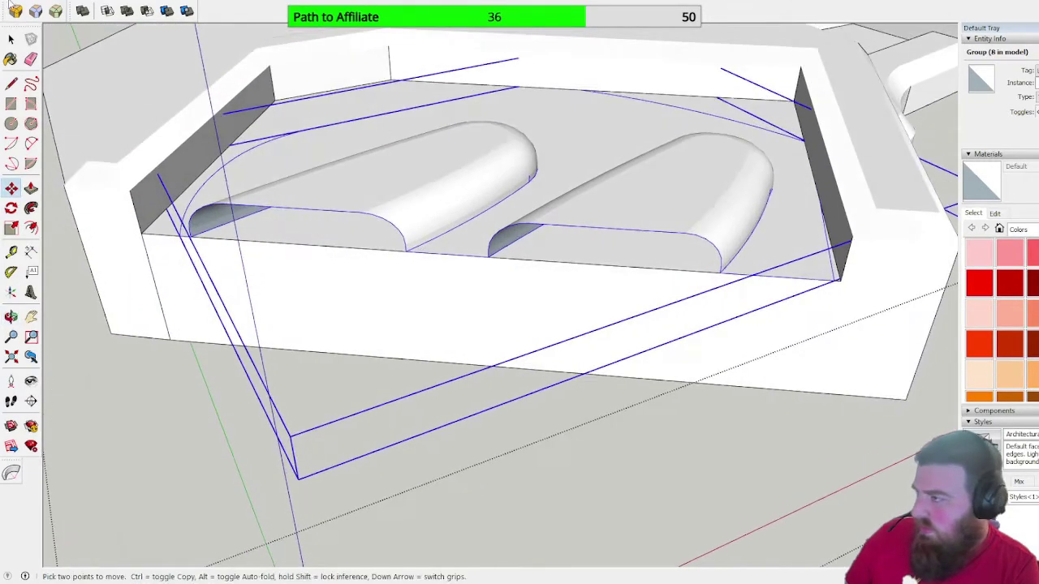
# - Inside the recess group, close the open front ends of both grooves and delete the surrounding floor face with its outline edges
pyautogui.click(10, 45)
pyautogui.doubleClick(391, 176)
pyautogui.moveTo(391, 176); pyautogui.dragTo(397, 146, button='middle')
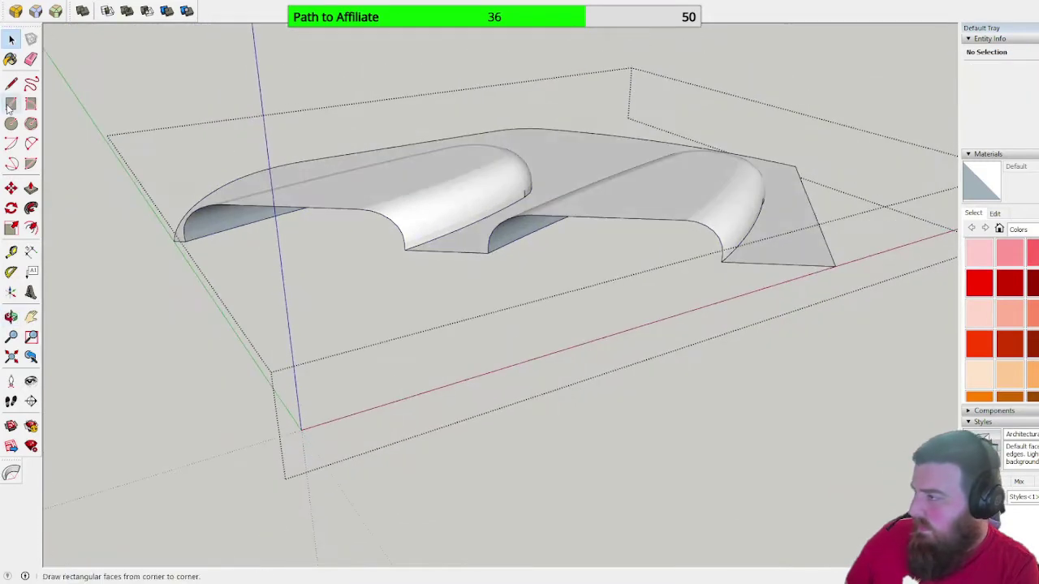
pyautogui.click(727, 258)
pyautogui.moveTo(721, 214); pyautogui.dragTo(608, 263, button='middle')
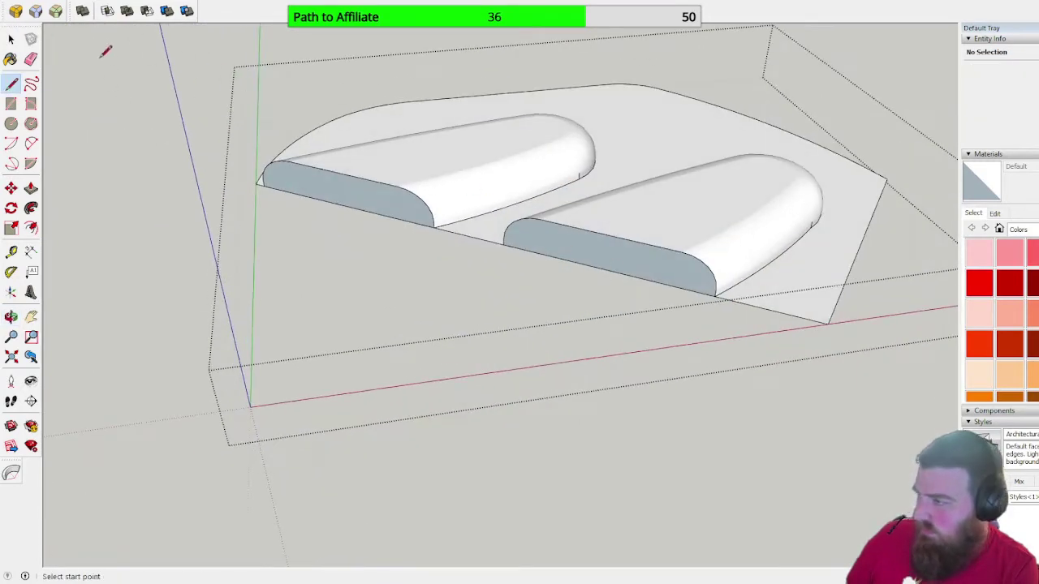
pyautogui.click(467, 238)
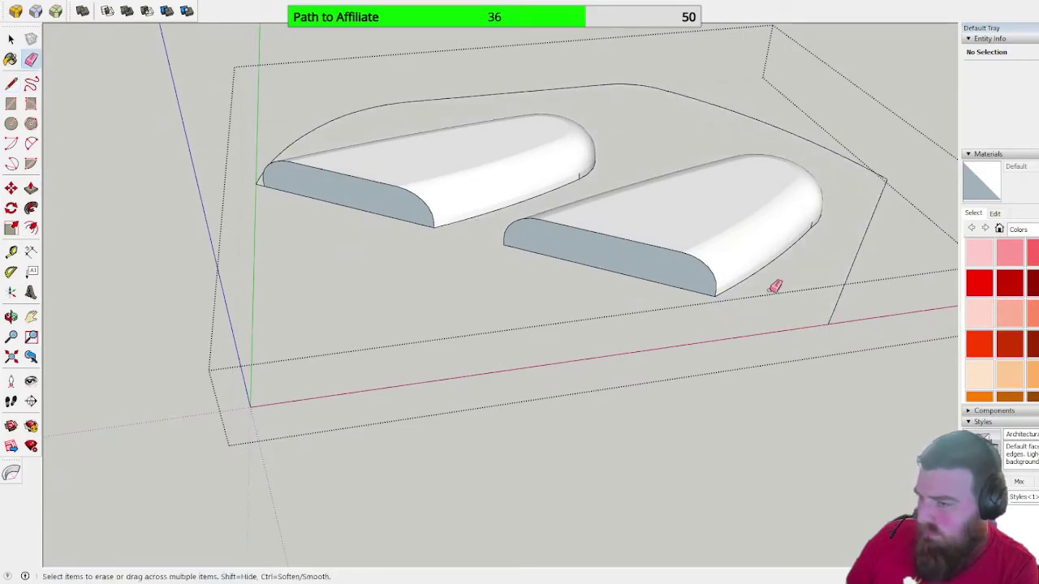
pyautogui.click(265, 184)
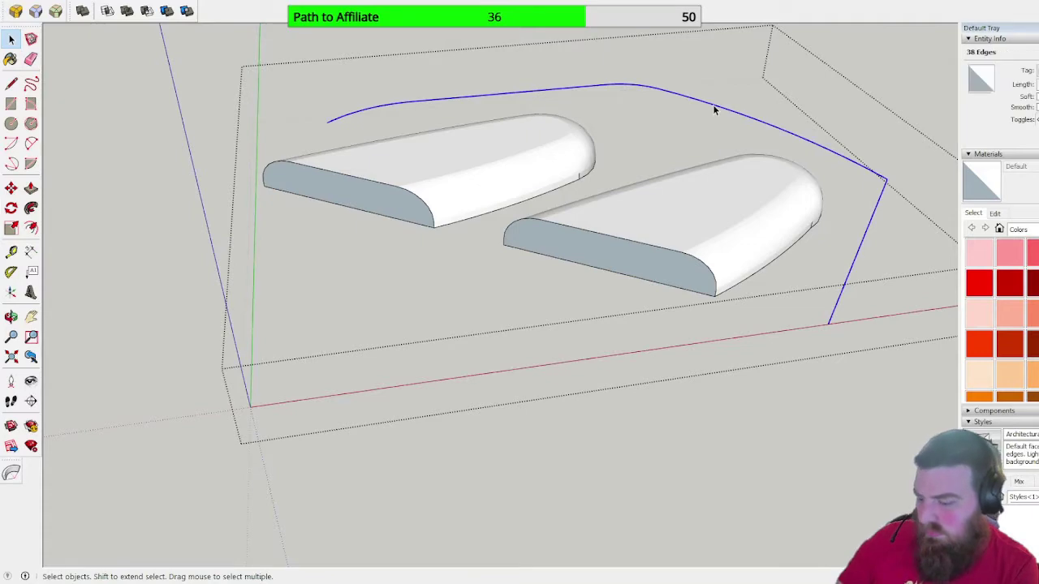
pyautogui.press('Delete')
# - Explode the capped groove shapes into the rear body and erase the lower front edges of both groove ends
pyautogui.scroll(-4, 667, 183)
pyautogui.click(835, 235)
pyautogui.scroll(3, 708, 206)
pyautogui.click(709, 203)
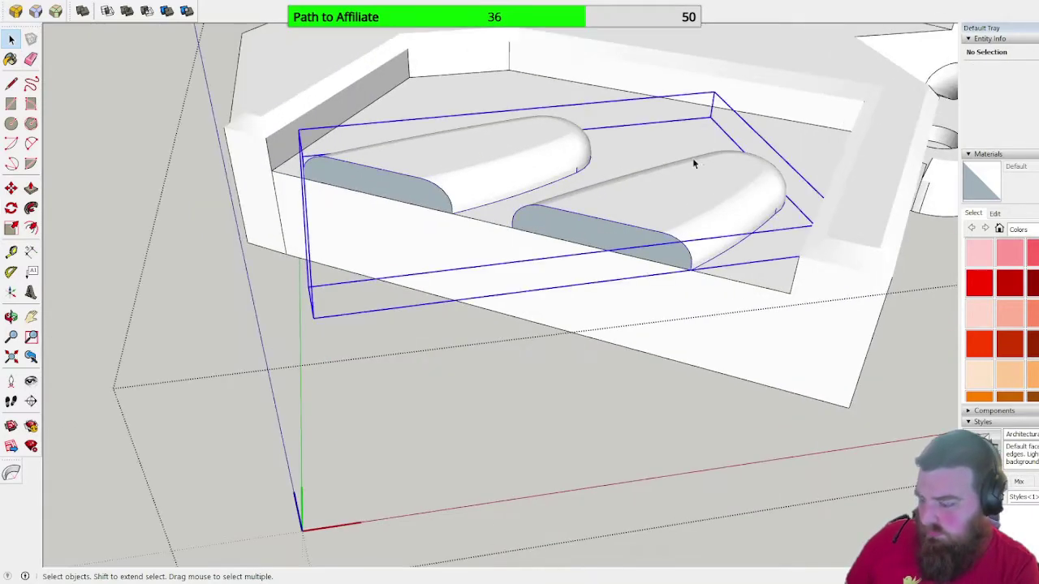
pyautogui.scroll(-6, 586, 217)
pyautogui.moveTo(586, 195); pyautogui.dragTo(627, 444, button='middle')
pyautogui.scroll(3, 579, 296)
pyautogui.scroll(2, 578, 299)
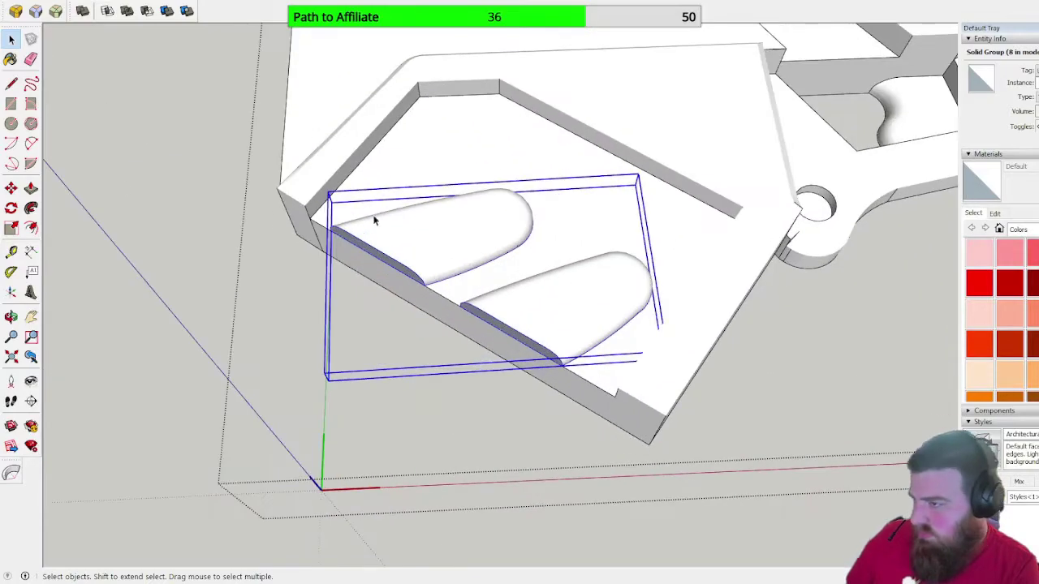
pyautogui.tripleClick(505, 305)
pyautogui.scroll(5, 471, 228)
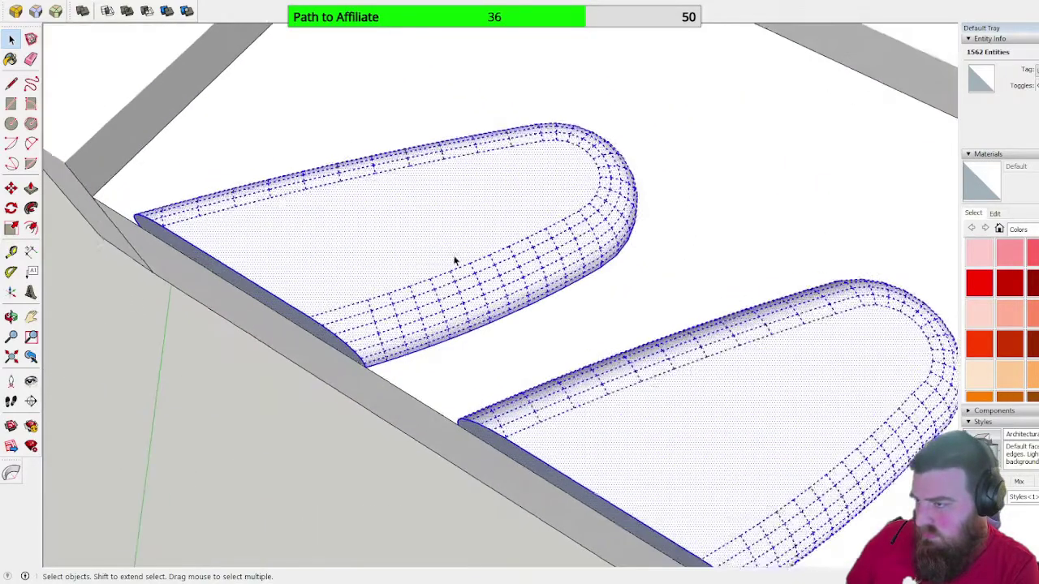
pyautogui.scroll(-5, 455, 260)
pyautogui.moveTo(424, 227); pyautogui.dragTo(292, 333, button='middle')
pyautogui.press('e')
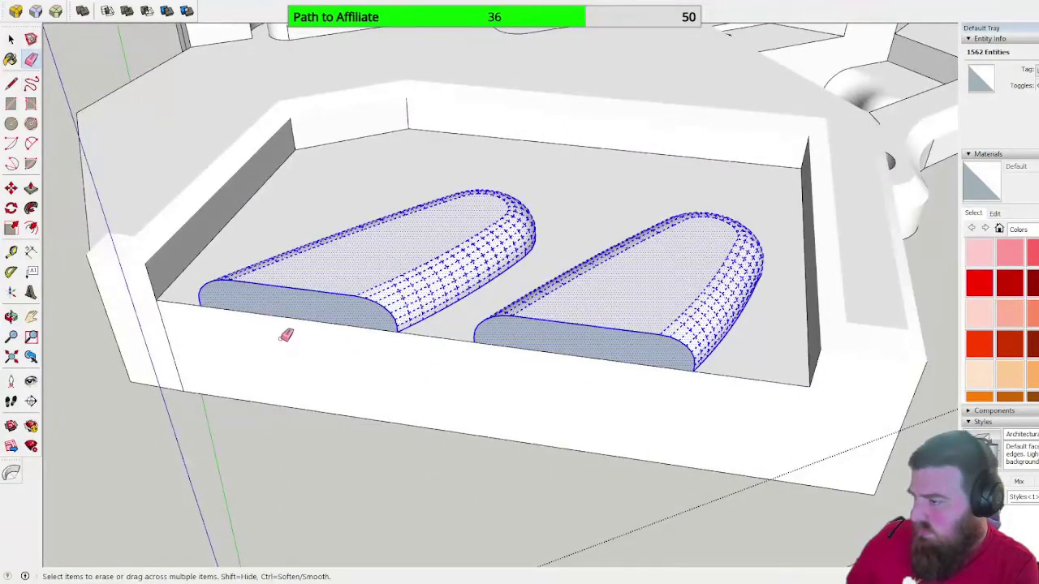
pyautogui.click(294, 318)
pyautogui.click(566, 355)
# - Open the rear body of the combi rifle + pitcher model and copy its magazine well floor with the two rounded grooves
pyautogui.scroll(-6, 510, 309)
pyautogui.click(15, 40)
pyautogui.click(268, 67)
pyautogui.moveTo(487, 138); pyautogui.dragTo(516, 246, button='middle')
pyautogui.scroll(-5, 523, 247)
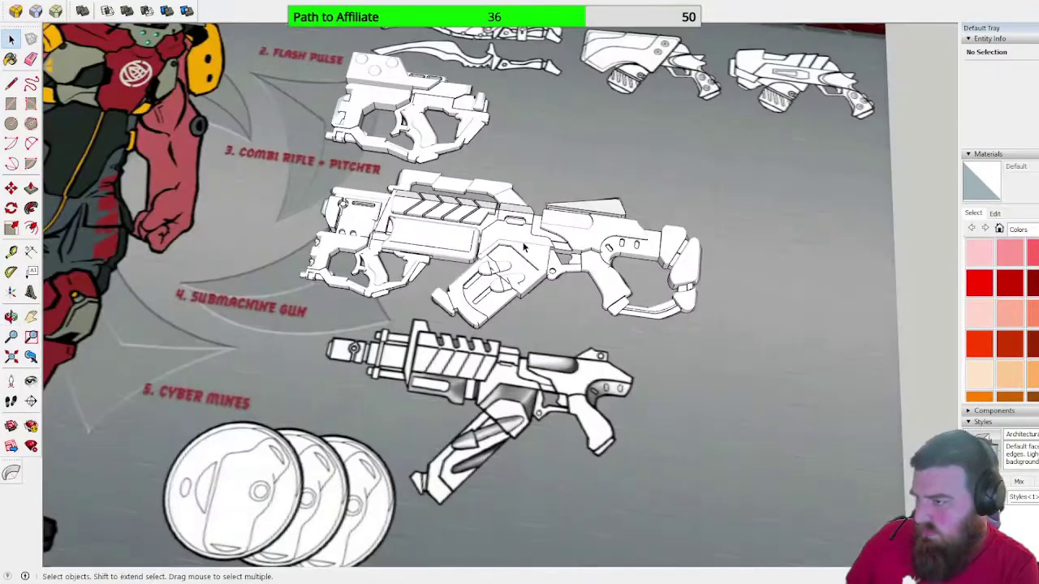
pyautogui.scroll(-6, 497, 228)
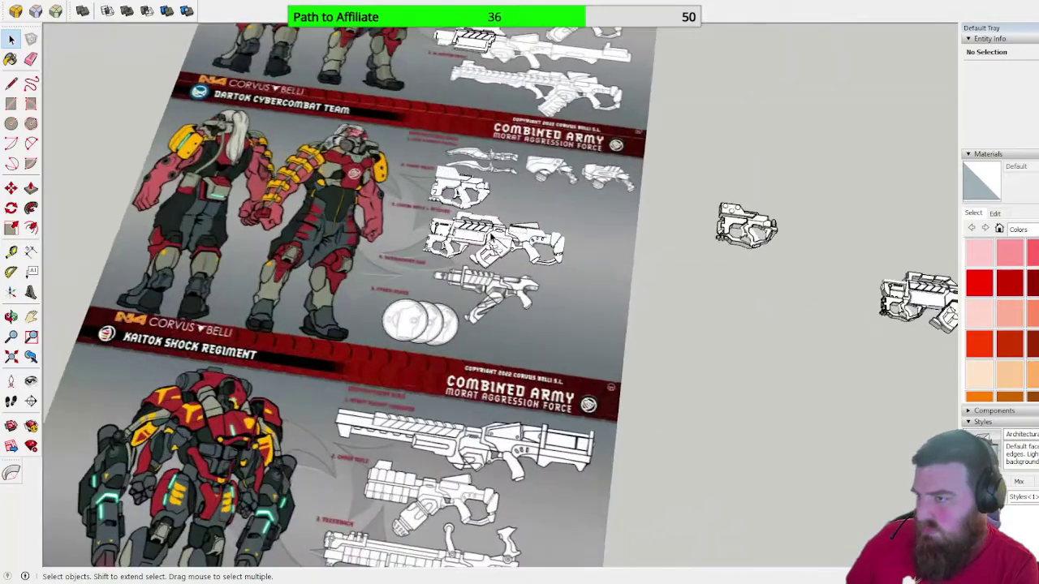
pyautogui.scroll(2, 492, 237)
pyautogui.moveTo(501, 227); pyautogui.dragTo(529, 197, button='middle')
pyautogui.scroll(9, 495, 255)
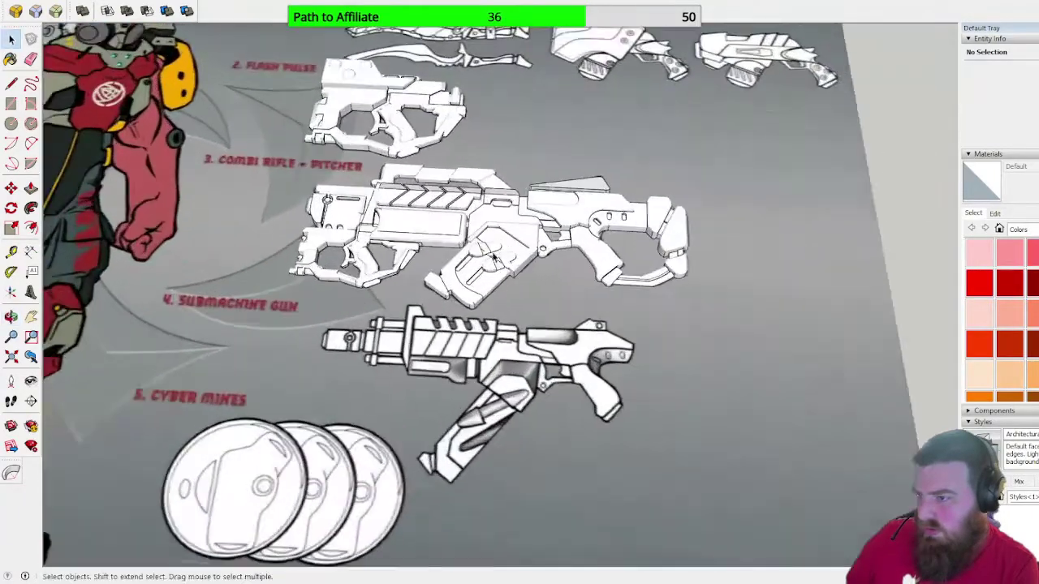
pyautogui.scroll(3, 497, 255)
pyautogui.scroll(-3, 497, 255)
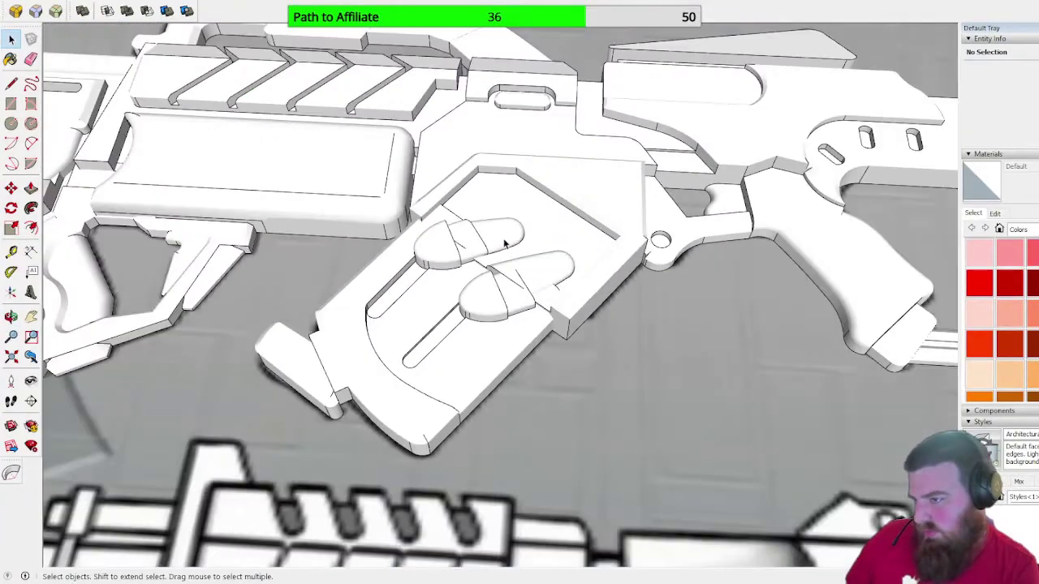
pyautogui.doubleClick(504, 243)
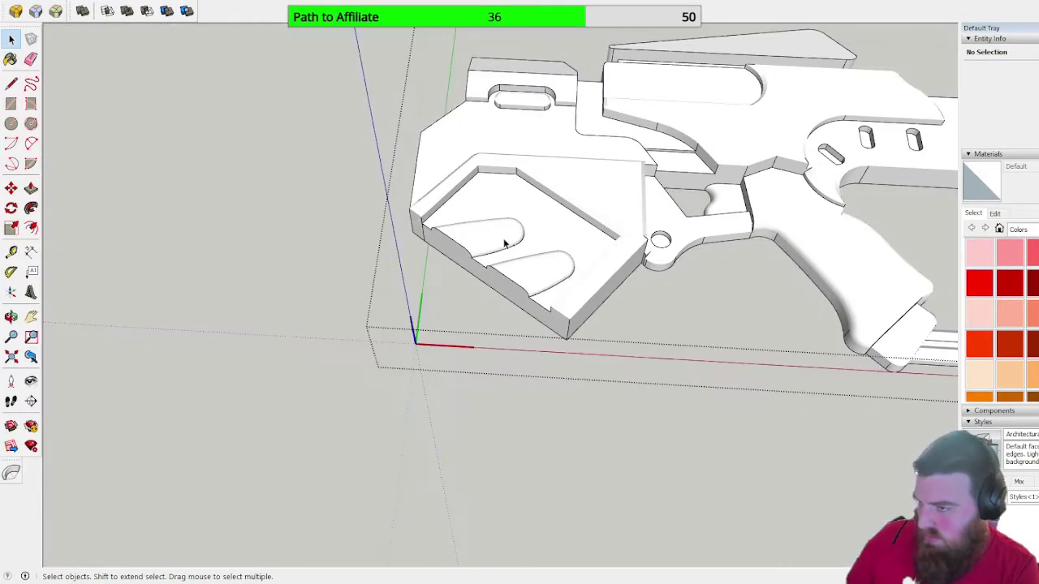
pyautogui.scroll(5, 507, 211)
pyautogui.click(489, 246)
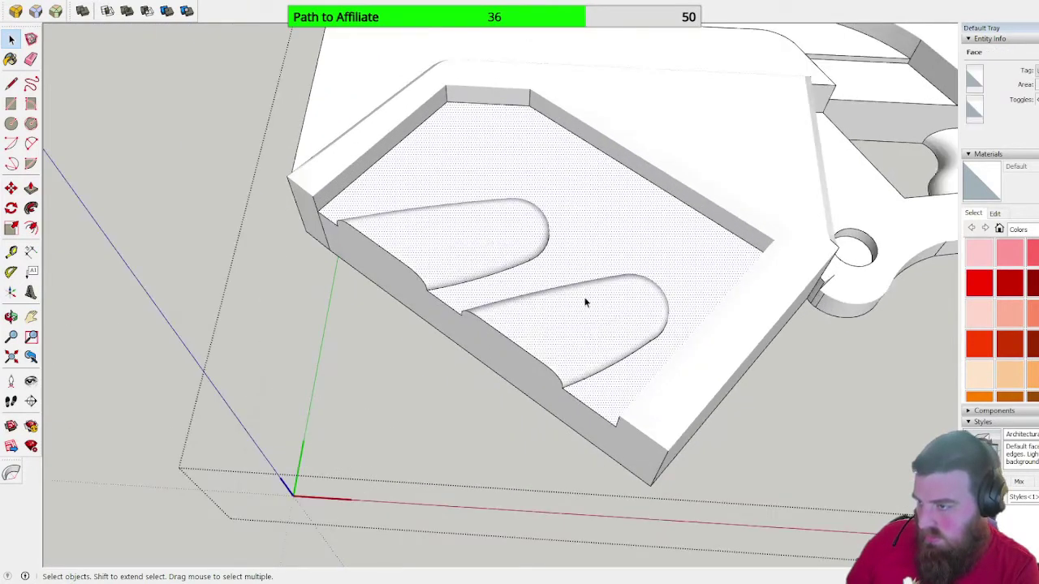
pyautogui.scroll(-10, 581, 274)
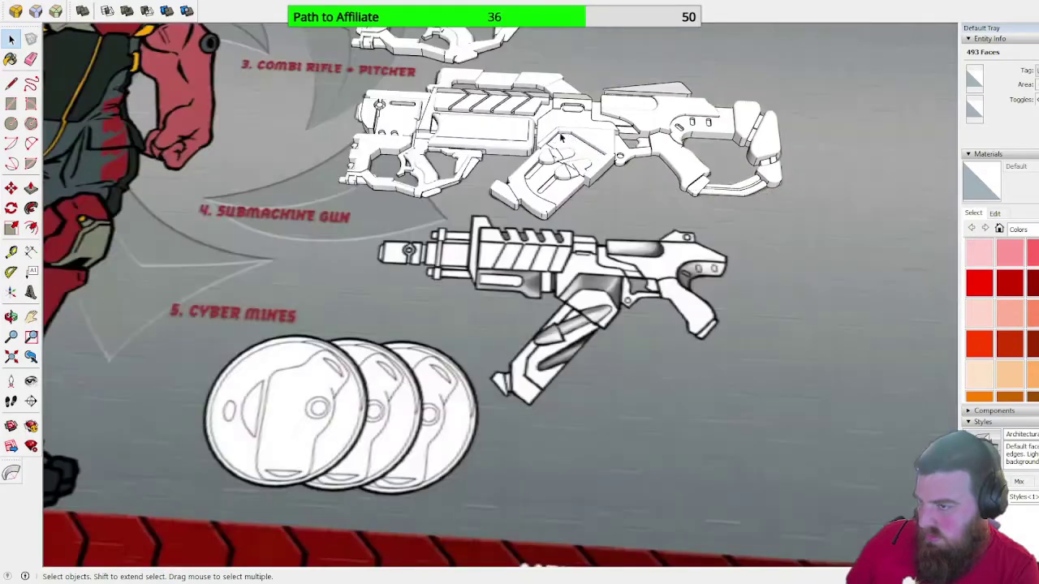
# - Return to the missile launcher, open its rear body, and paste the copied grooved floor beside the plain magazine well
pyautogui.scroll(-8, 560, 138)
pyautogui.moveTo(540, 340)
pyautogui.mouseDown(button='middle')
pyautogui.moveTo(558, 221)
pyautogui.moveTo(603, 216)
pyautogui.moveTo(673, 283)
pyautogui.moveTo(435, 210)
pyautogui.mouseUp(button='middle')
pyautogui.scroll(8, 557, 221)
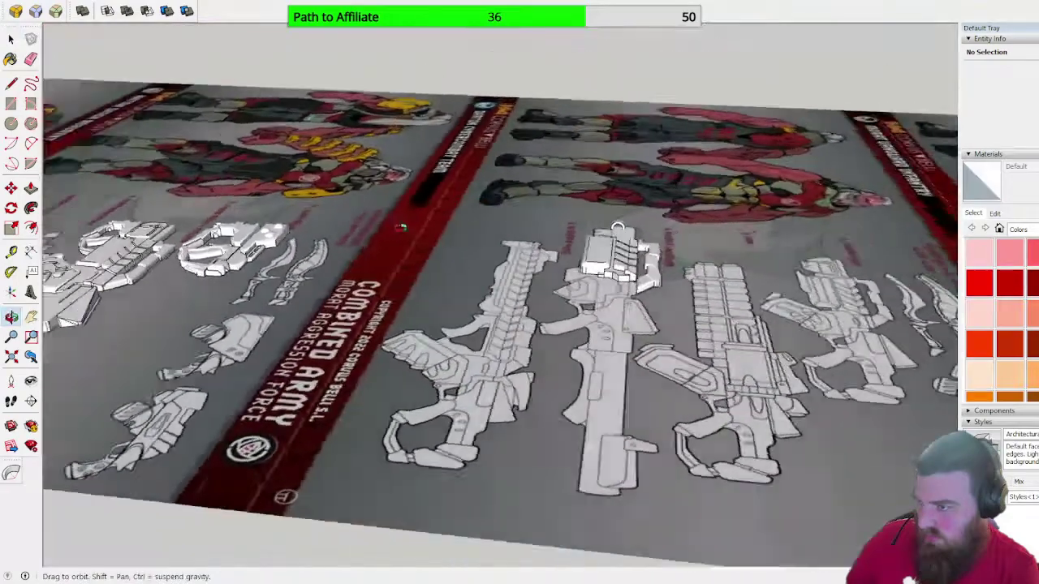
pyautogui.moveTo(603, 229); pyautogui.dragTo(599, 215, button='middle')
pyautogui.scroll(6, 599, 215)
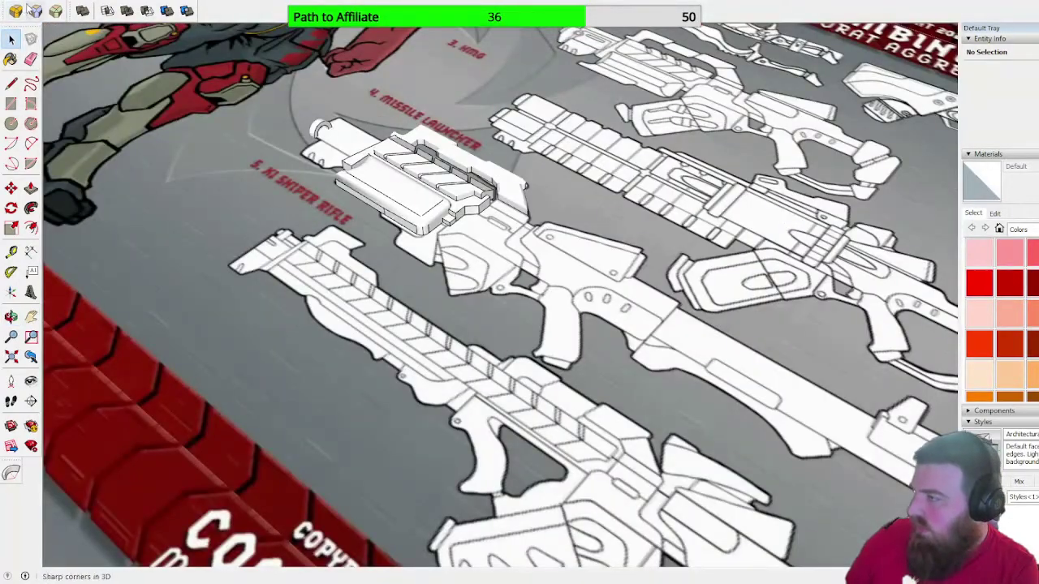
pyautogui.click(246, 191)
pyautogui.scroll(8, 586, 261)
pyautogui.moveTo(388, 225); pyautogui.dragTo(642, 250, button='middle')
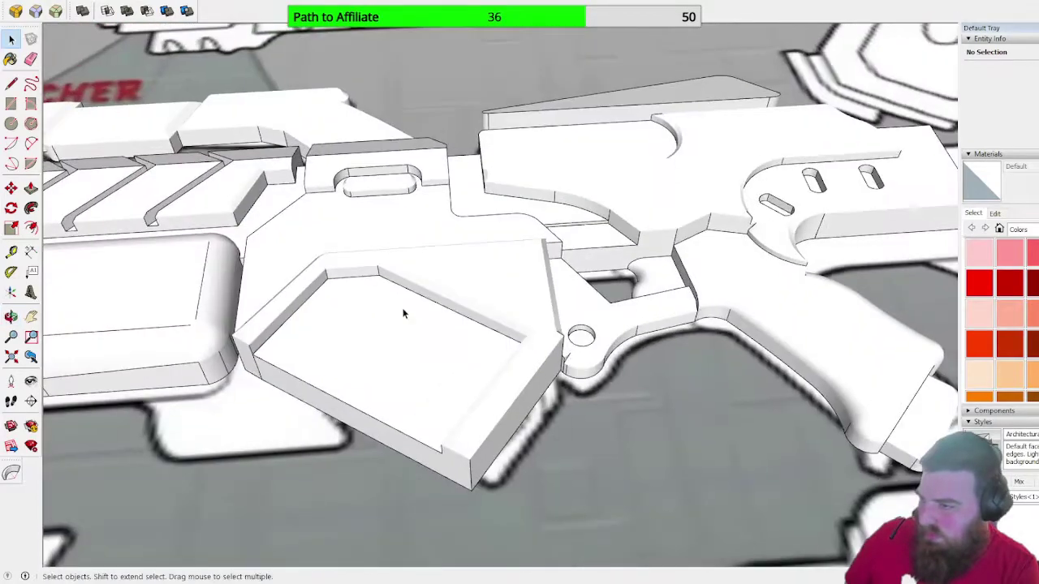
pyautogui.doubleClick(404, 310)
pyautogui.scroll(-3, 501, 228)
pyautogui.scroll(-2, 501, 223)
pyautogui.hotkey('ctrl', 'v')
pyautogui.click(216, 365)
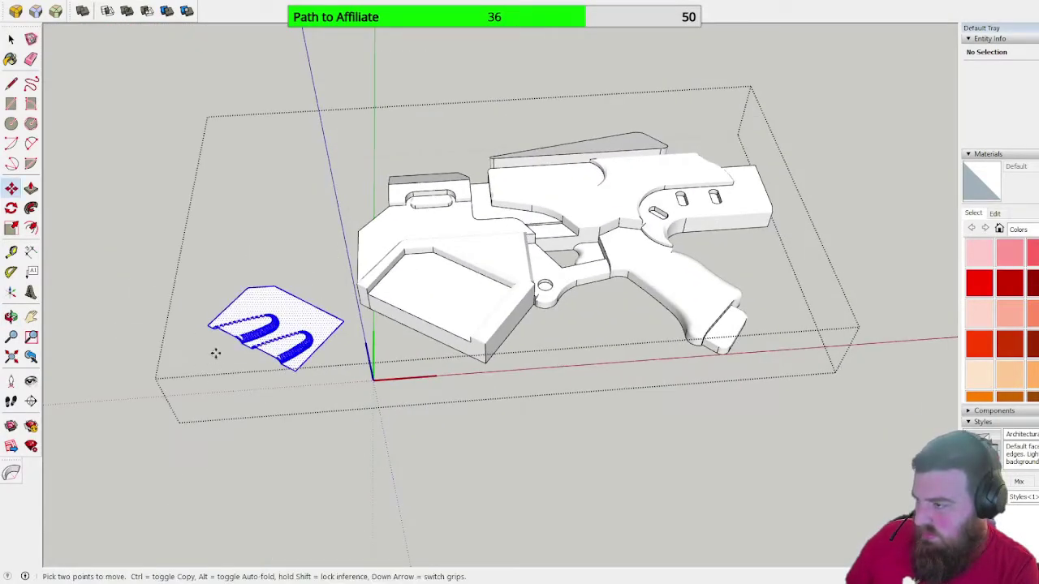
# - Try to move the pasted grooved floor by its front corner onto the magazine well's matching corner
pyautogui.scroll(4, 194, 321)
pyautogui.click(195, 314)
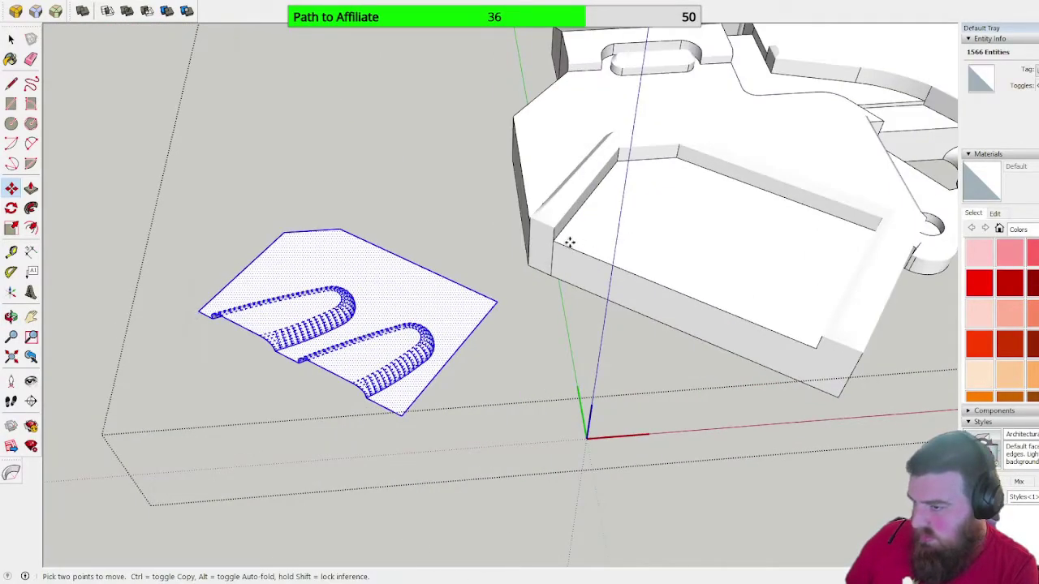
pyautogui.scroll(3, 572, 244)
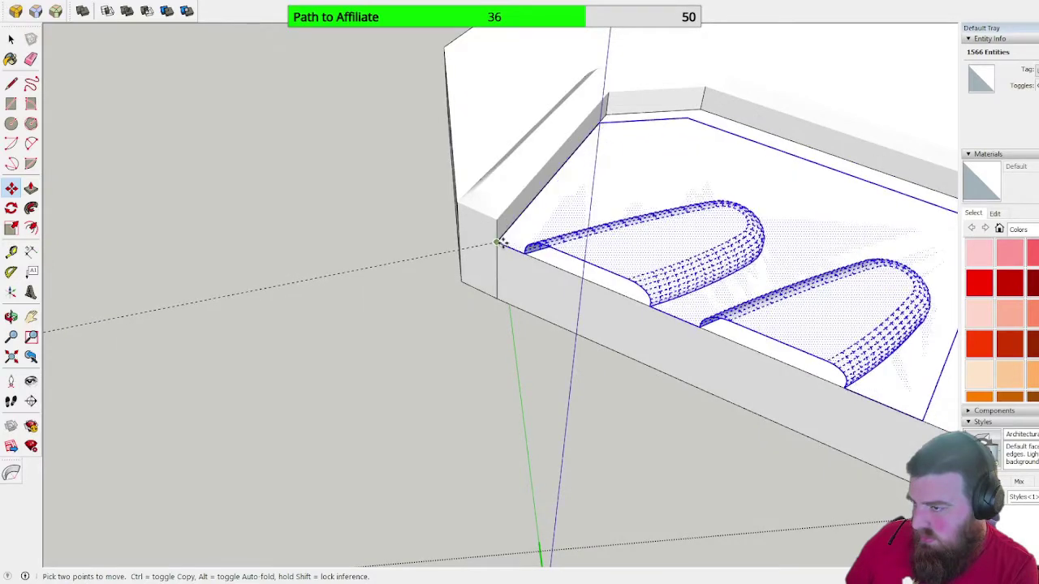
pyautogui.click(496, 242)
pyautogui.scroll(-3, 512, 251)
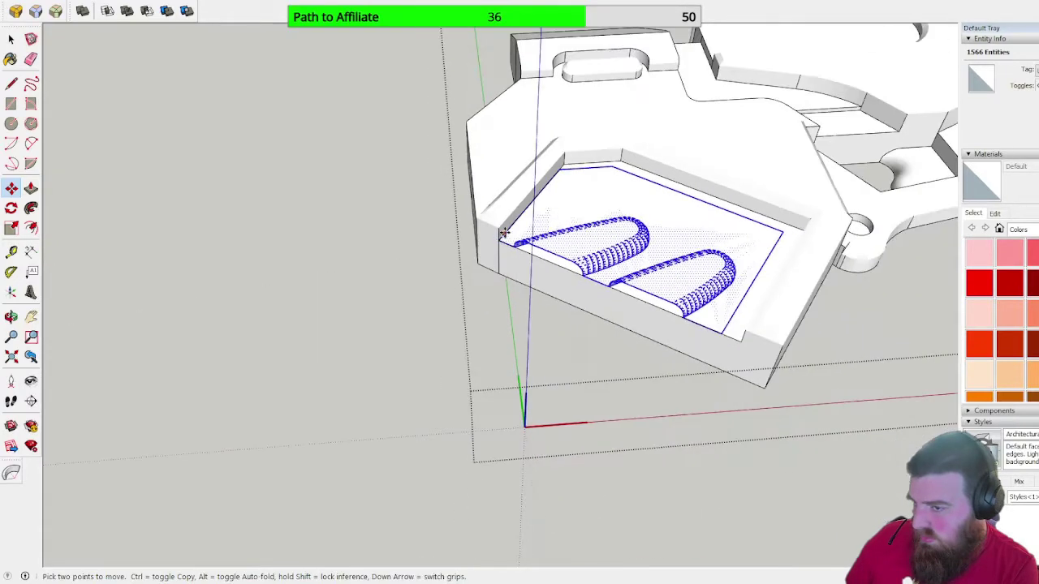
pyautogui.scroll(3, 782, 221)
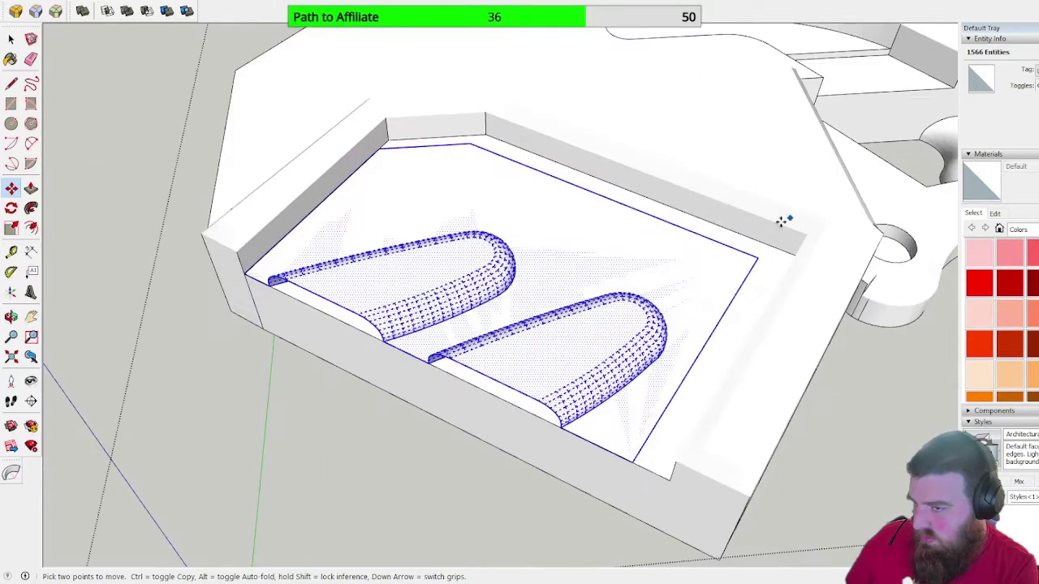
# - Undo the last move of the grooved floor and group its loose faces beside the rear body
pyautogui.click(12, 228)
pyautogui.scroll(-2, 701, 245)
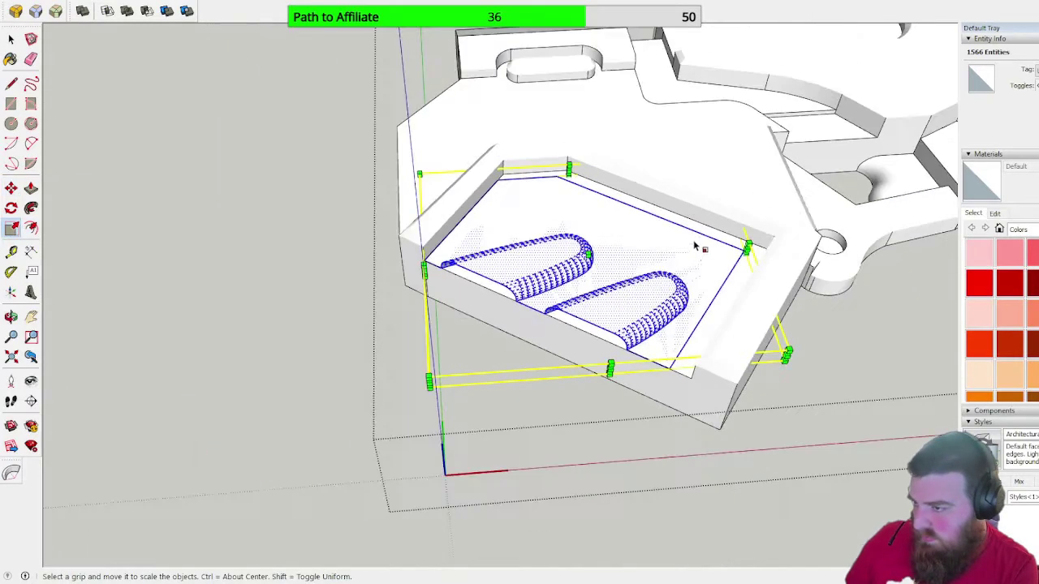
pyautogui.hotkey('ctrl', 'z')
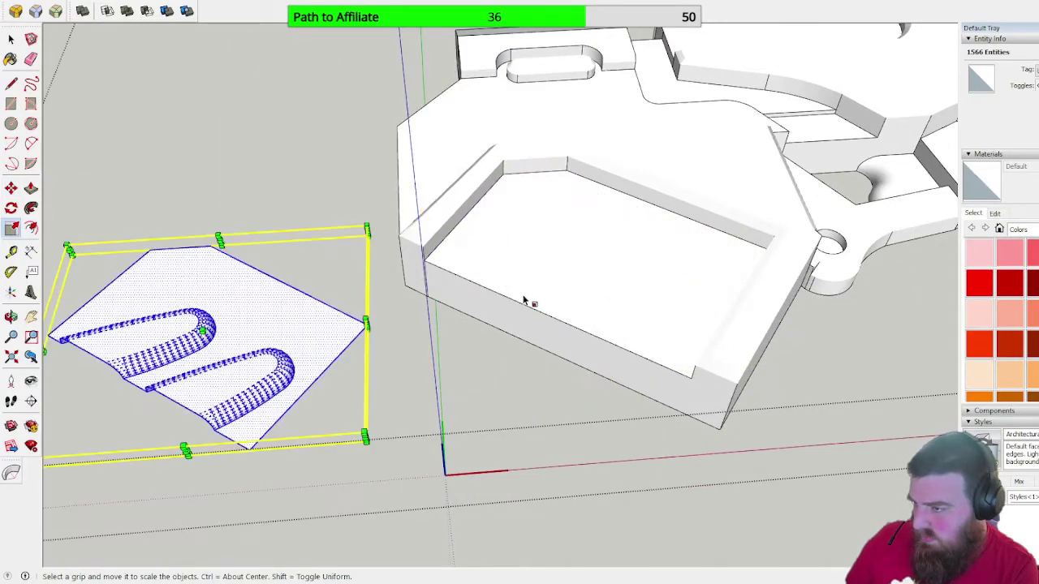
pyautogui.press('g')
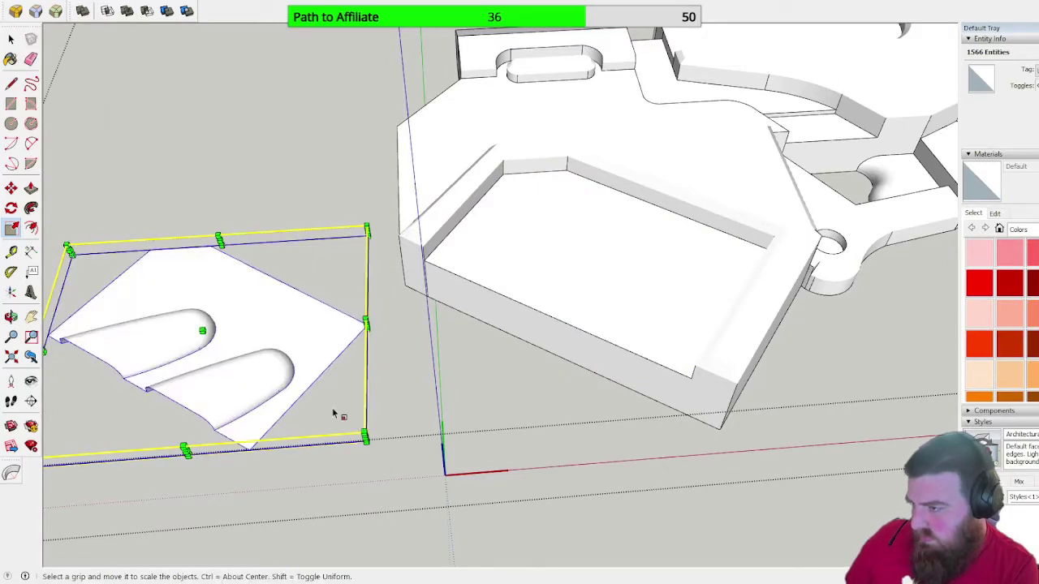
# - Move the grouped grooved floor by its corner onto the magazine well's matching corner and explode the group
pyautogui.moveTo(151, 352); pyautogui.dragTo(89, 155, button='middle')
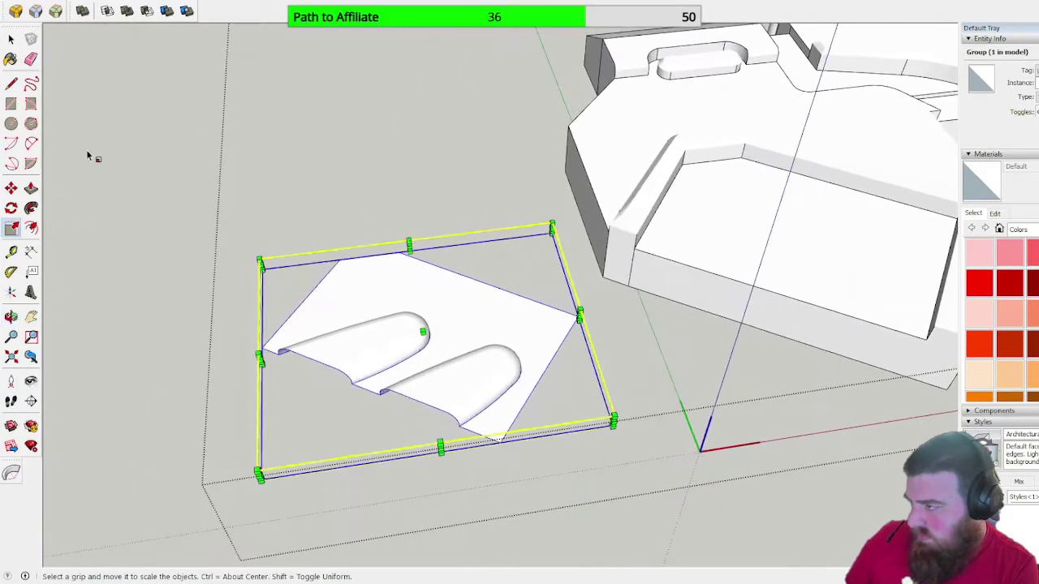
pyautogui.click(12, 187)
pyautogui.click(260, 347)
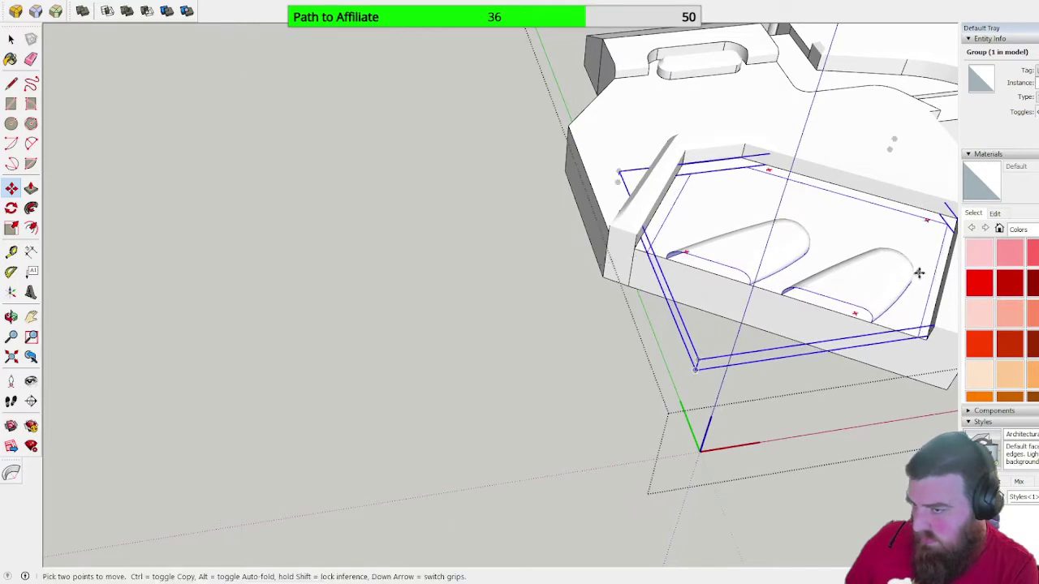
pyautogui.scroll(5, 703, 249)
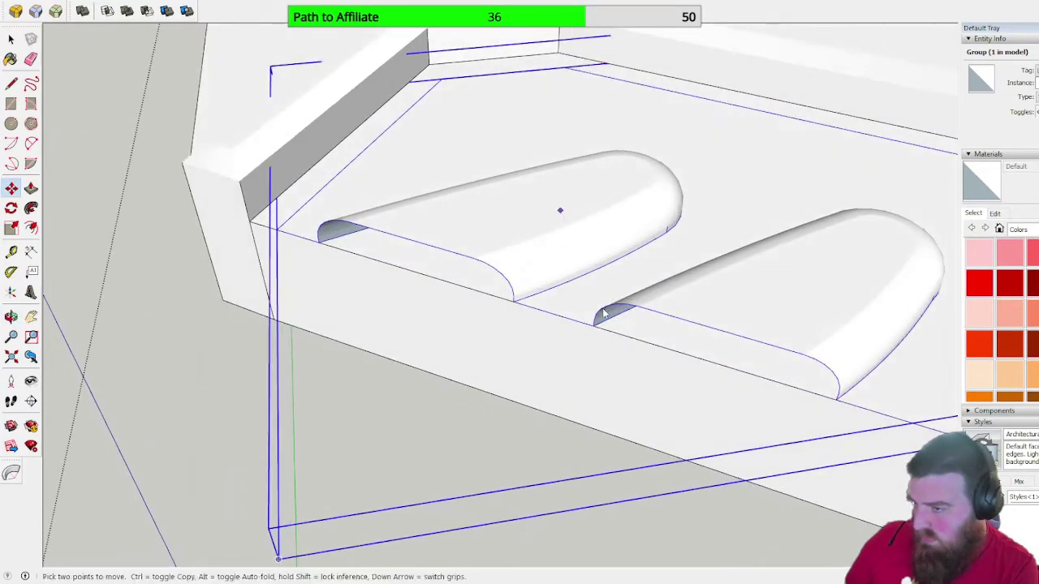
pyautogui.press('x')
# - Draw a straight edge across the open ends of both grooves along the magazine well's front edge
pyautogui.click(11, 84)
pyautogui.click(836, 398)
pyautogui.click(318, 241)
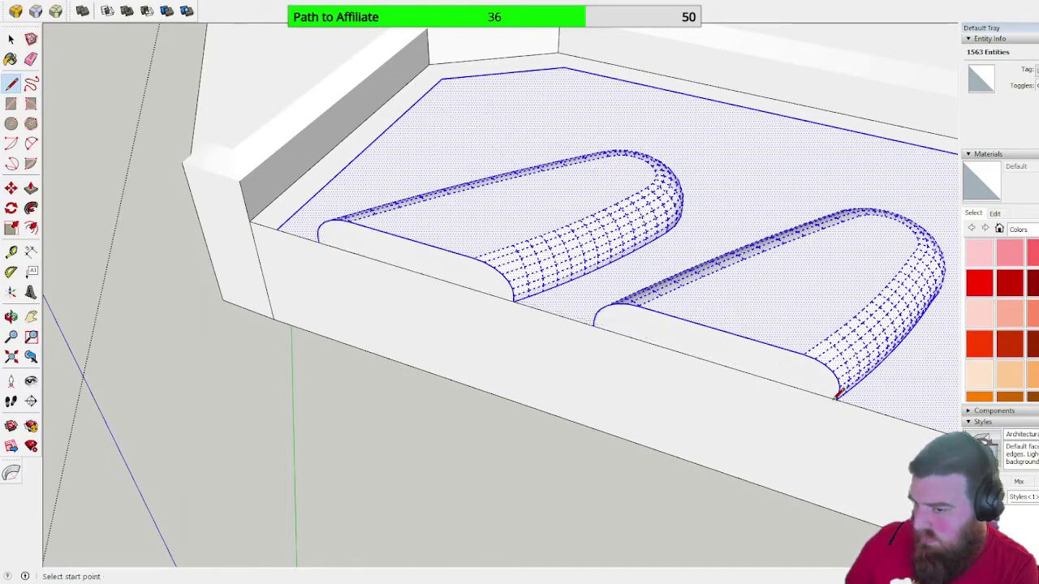
# - Erase the surplus edges around the grooved floor inside the magazine well and finish editing the rear body
pyautogui.click(31, 58)
pyautogui.moveTo(434, 268); pyautogui.dragTo(454, 300)
pyautogui.moveTo(681, 365); pyautogui.dragTo(693, 341)
pyautogui.scroll(-2, 249, 312)
pyautogui.moveTo(370, 155)
pyautogui.mouseDown()
pyautogui.moveTo(506, 144)
pyautogui.moveTo(528, 155)
pyautogui.mouseUp()
pyautogui.moveTo(734, 261); pyautogui.dragTo(846, 258, button='middle')
pyautogui.moveTo(752, 271); pyautogui.dragTo(725, 277)
pyautogui.scroll(-5, 689, 282)
pyautogui.moveTo(689, 281); pyautogui.dragTo(436, 362, button='middle')
pyautogui.click(10, 39)
pyautogui.click(421, 86)
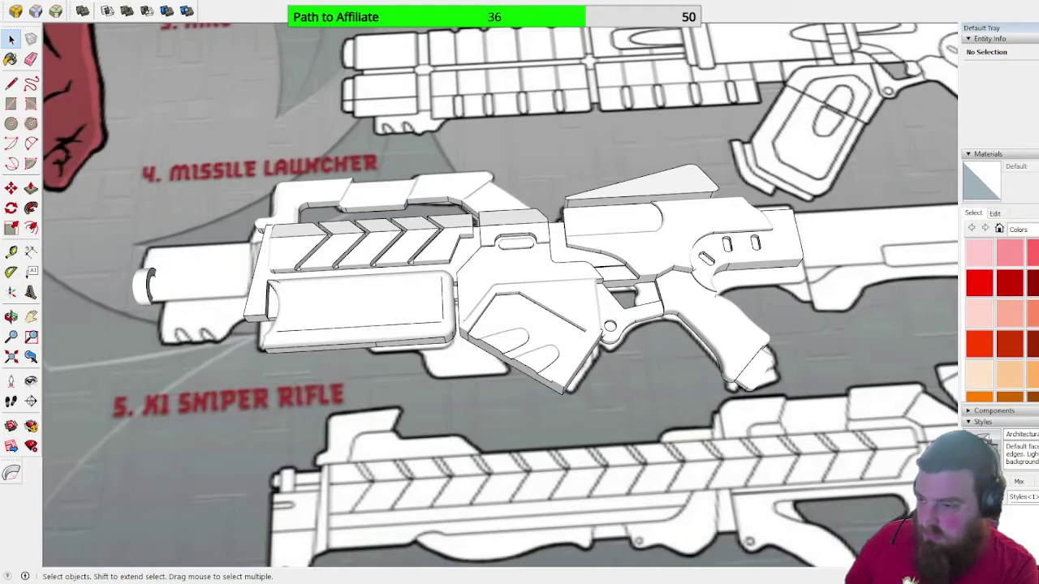
# - Delete the loose triangular wedge above the stock end inside the rear body component and leave the component
pyautogui.moveTo(454, 308)
pyautogui.mouseDown(button='middle')
pyautogui.moveTo(459, 352)
pyautogui.moveTo(476, 260)
pyautogui.moveTo(457, 274)
pyautogui.mouseUp(button='middle')
pyautogui.moveTo(503, 186)
pyautogui.mouseDown(button='middle')
pyautogui.moveTo(487, 283)
pyautogui.moveTo(538, 194)
pyautogui.moveTo(430, 131)
pyautogui.mouseUp(button='middle')
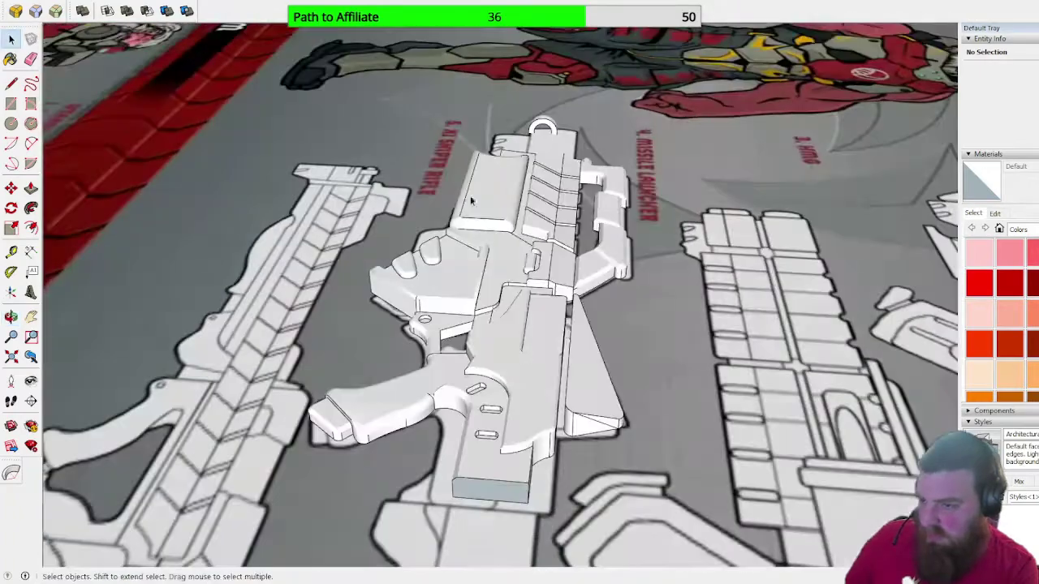
pyautogui.click(577, 396)
pyautogui.tripleClick(583, 384)
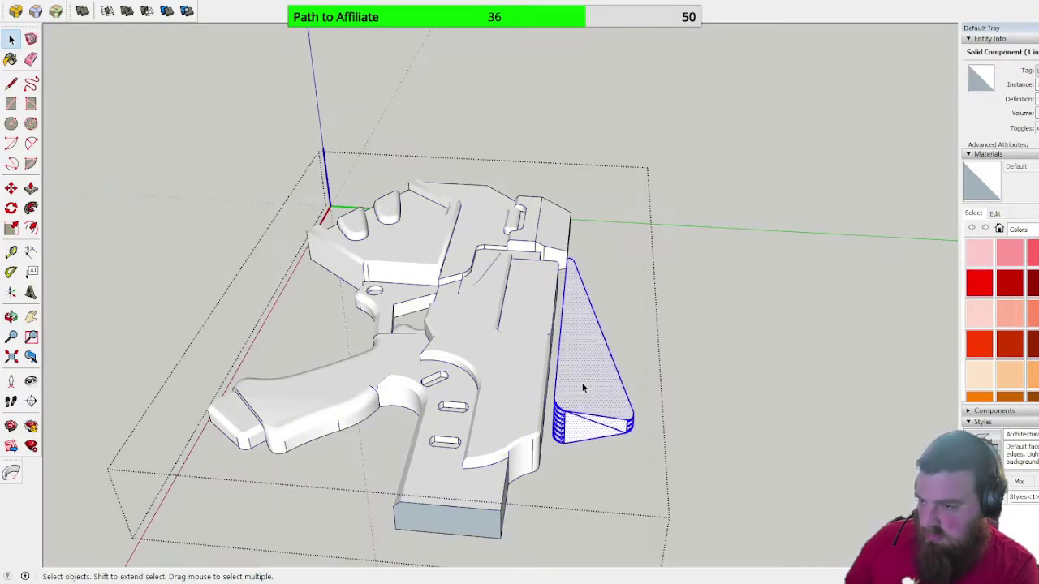
pyautogui.press('Delete')
pyautogui.scroll(-2, 657, 300)
pyautogui.click(657, 300)
# - Examine the rear body's slotted stock end against the missile launcher reference drawing
pyautogui.moveTo(568, 297)
pyautogui.mouseDown(button='middle')
pyautogui.moveTo(415, 281)
pyautogui.moveTo(241, 292)
pyautogui.moveTo(528, 365)
pyautogui.moveTo(425, 332)
pyautogui.moveTo(772, 302)
pyautogui.mouseUp(button='middle')
pyautogui.moveTo(792, 348); pyautogui.dragTo(962, 487, button='middle')
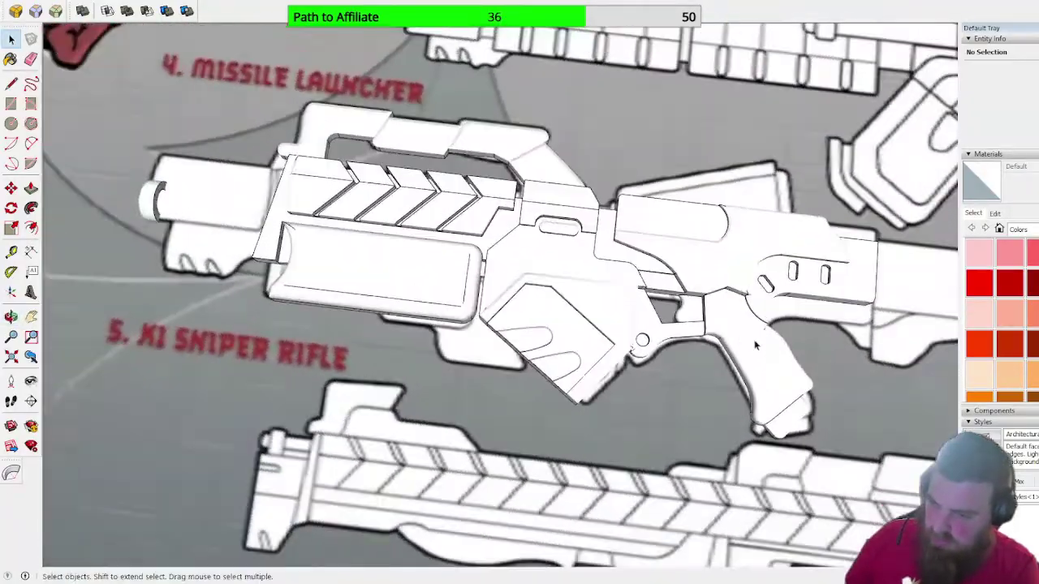
pyautogui.scroll(-3, 470, 255)
pyautogui.moveTo(560, 223)
pyautogui.mouseDown(button='middle')
pyautogui.moveTo(597, 256)
pyautogui.moveTo(499, 297)
pyautogui.mouseUp(button='middle')
pyautogui.scroll(4, 499, 297)
pyautogui.moveTo(531, 349)
pyautogui.mouseDown(button='middle')
pyautogui.moveTo(487, 310)
pyautogui.moveTo(422, 325)
pyautogui.mouseUp(button='middle')
pyautogui.scroll(3, 422, 323)
pyautogui.moveTo(385, 364); pyautogui.dragTo(566, 284, button='middle')
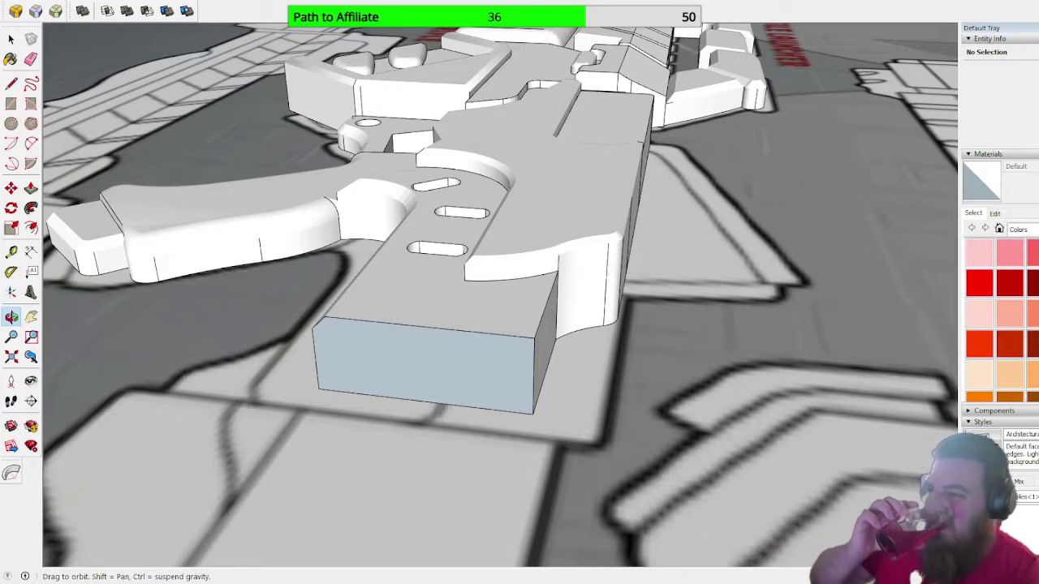
pyautogui.moveTo(438, 393); pyautogui.dragTo(651, 350, button='middle')
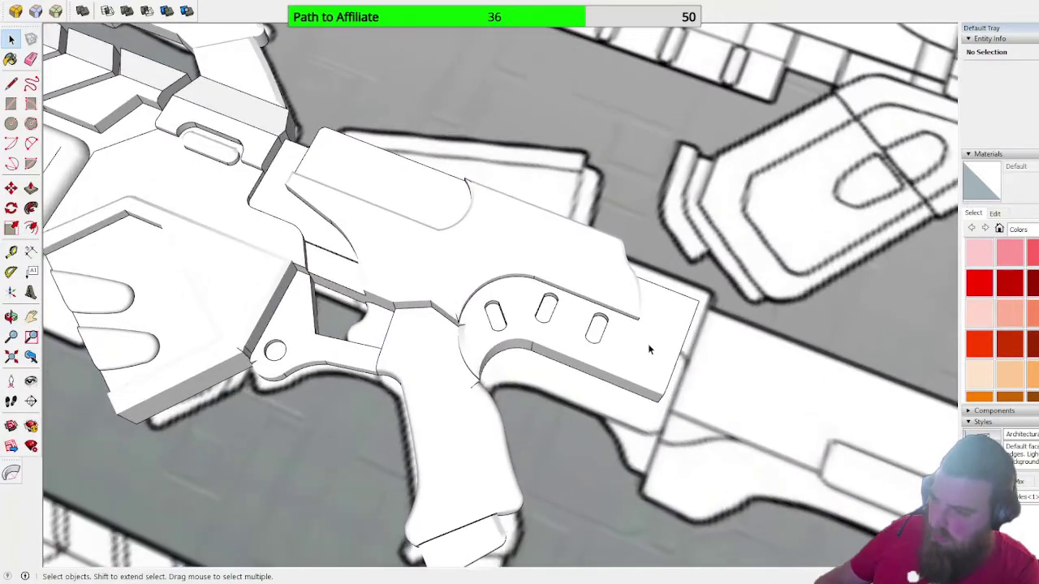
# - Hide the rear body temporarily to inspect the reference drawing beneath it, and restore the body
pyautogui.click(648, 344)
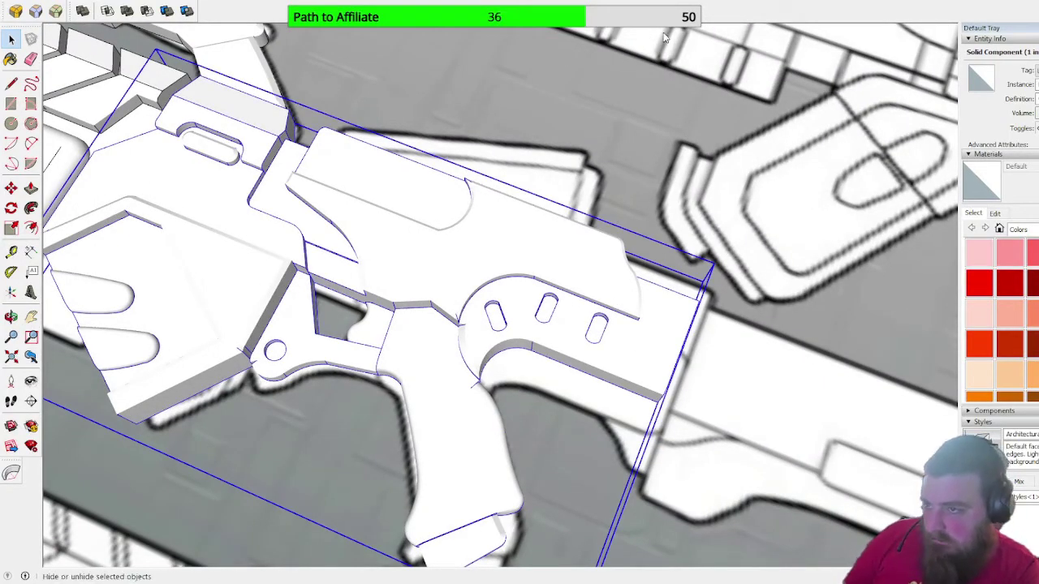
pyautogui.click(675, 55)
pyautogui.moveTo(763, 383); pyautogui.dragTo(819, 415, button='middle')
pyautogui.scroll(2, 701, 343)
pyautogui.moveTo(699, 342); pyautogui.dragTo(619, 304, button='middle')
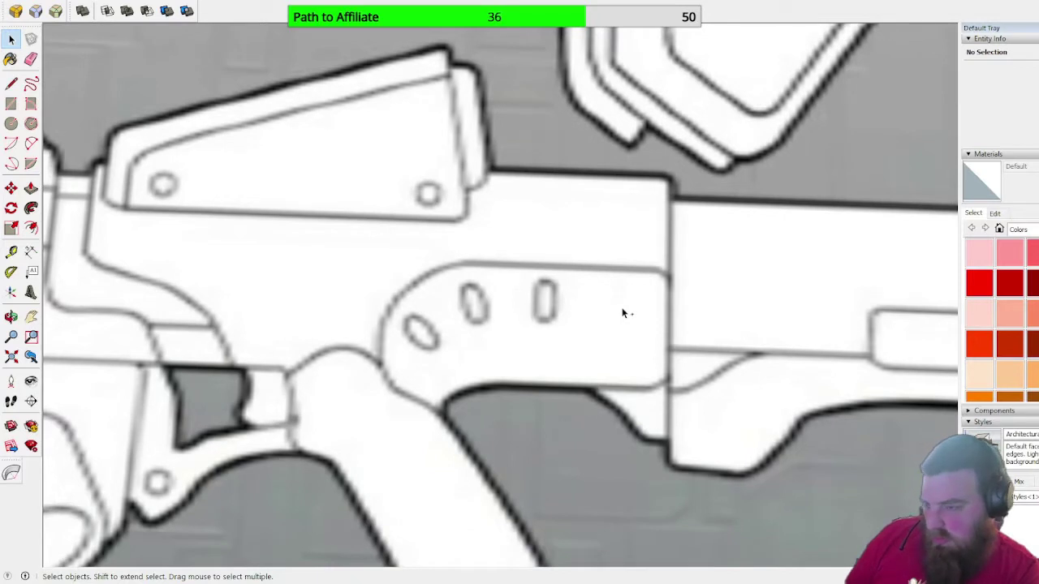
pyautogui.hotkey('ctrl', 'z')
pyautogui.hotkey('ctrl', 'y')
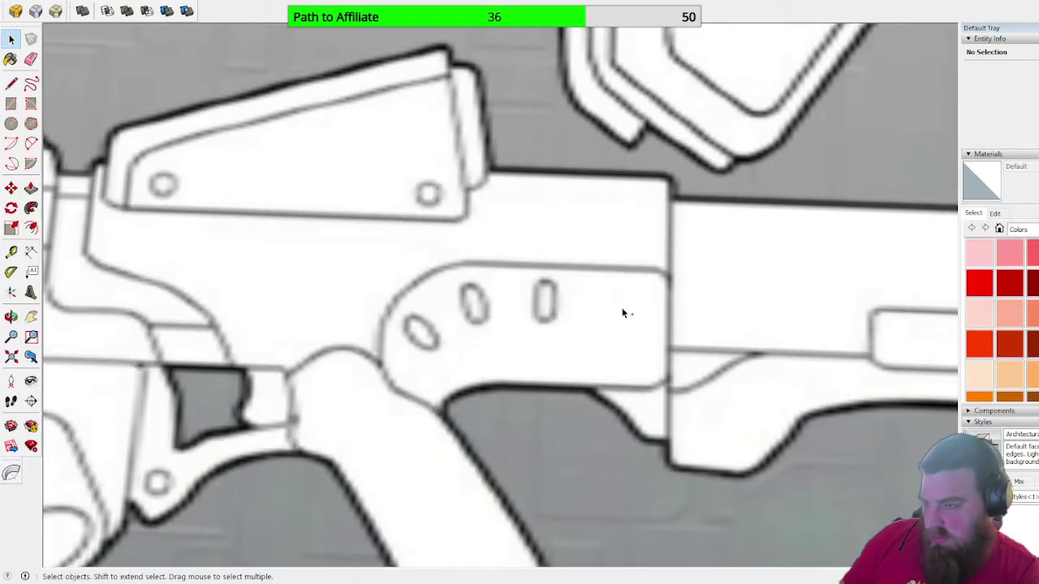
pyautogui.hotkey('ctrl', 'z')
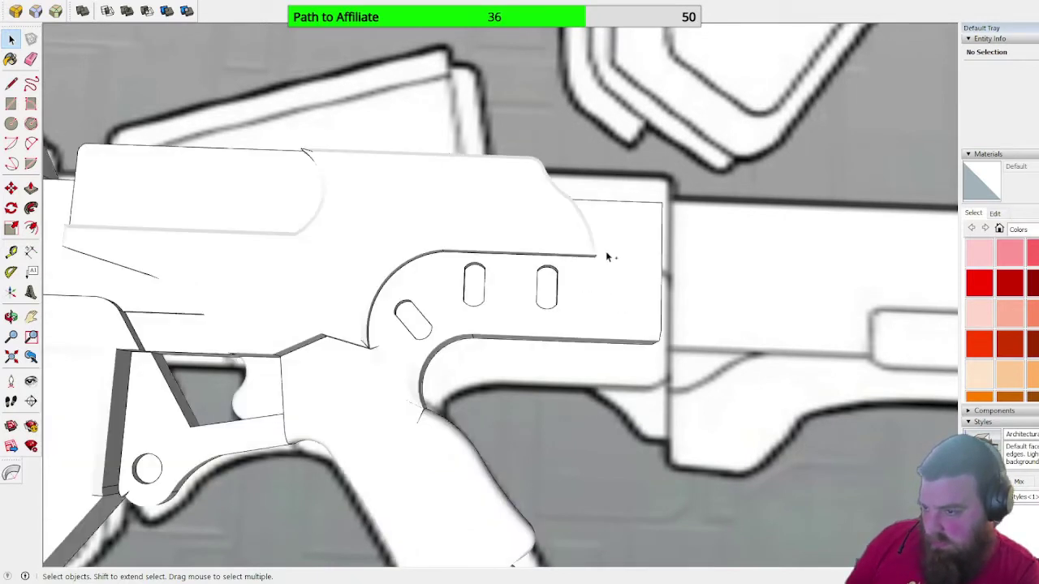
# - Open the rear body for editing at its slotted stock end and show the hidden geometry
pyautogui.moveTo(615, 255)
pyautogui.mouseDown(button='middle')
pyautogui.moveTo(388, 133)
pyautogui.moveTo(617, 338)
pyautogui.moveTo(410, 199)
pyautogui.moveTo(300, 190)
pyautogui.mouseUp(button='middle')
pyautogui.scroll(-2, 586, 242)
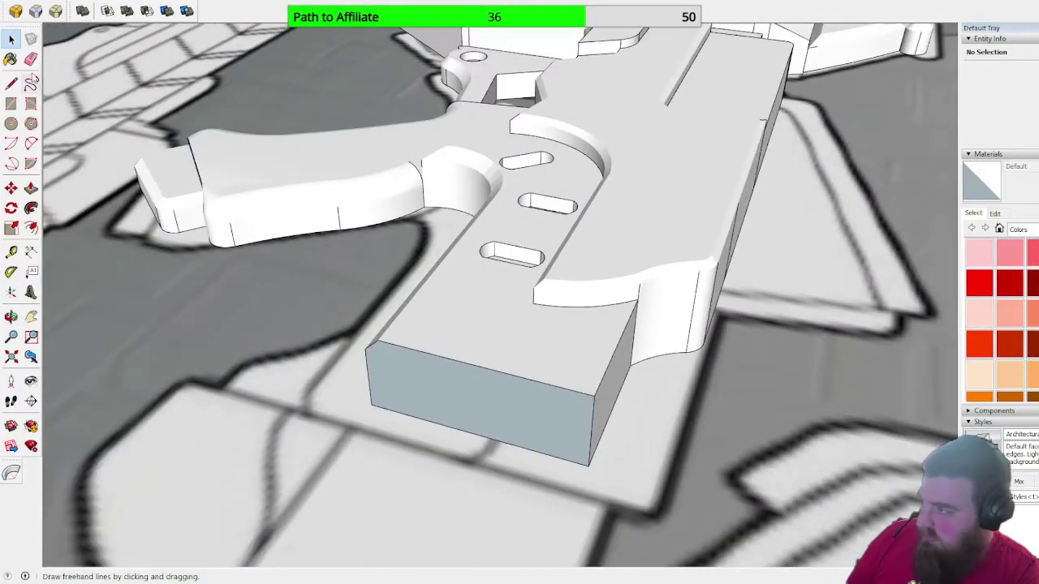
pyautogui.doubleClick(625, 243)
pyautogui.moveTo(527, 280); pyautogui.dragTo(751, 357, button='middle')
pyautogui.press('i')
pyautogui.scroll(3, 582, 410)
pyautogui.moveTo(583, 410)
pyautogui.mouseDown(button='middle')
pyautogui.moveTo(281, 266)
pyautogui.moveTo(541, 292)
pyautogui.moveTo(377, 177)
pyautogui.moveTo(297, 154)
pyautogui.moveTo(371, 225)
pyautogui.moveTo(804, 433)
pyautogui.moveTo(853, 485)
pyautogui.mouseUp(button='middle')
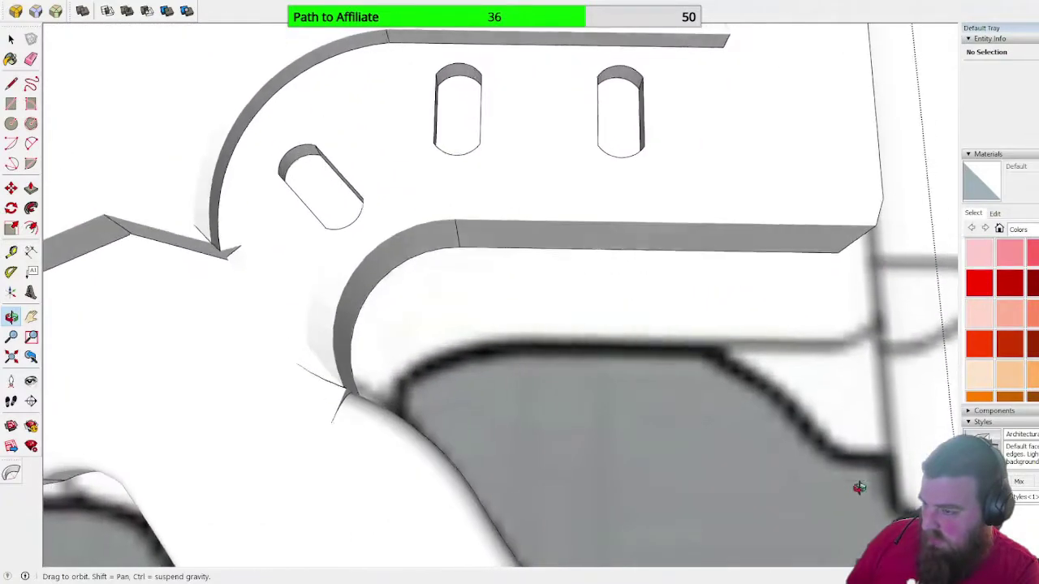
pyautogui.click(447, 247)
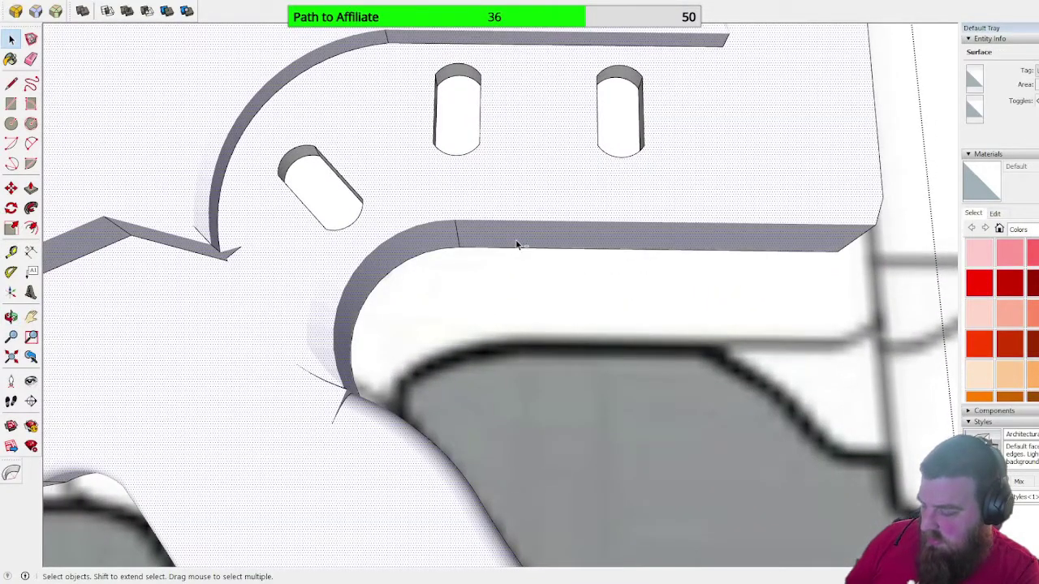
pyautogui.hotkey('alt', 'h')
# - Select the straight and curved side faces below the slotted panel, between the grip and the rear end
pyautogui.moveTo(440, 265); pyautogui.dragTo(385, 210, button='middle')
pyautogui.click(491, 218)
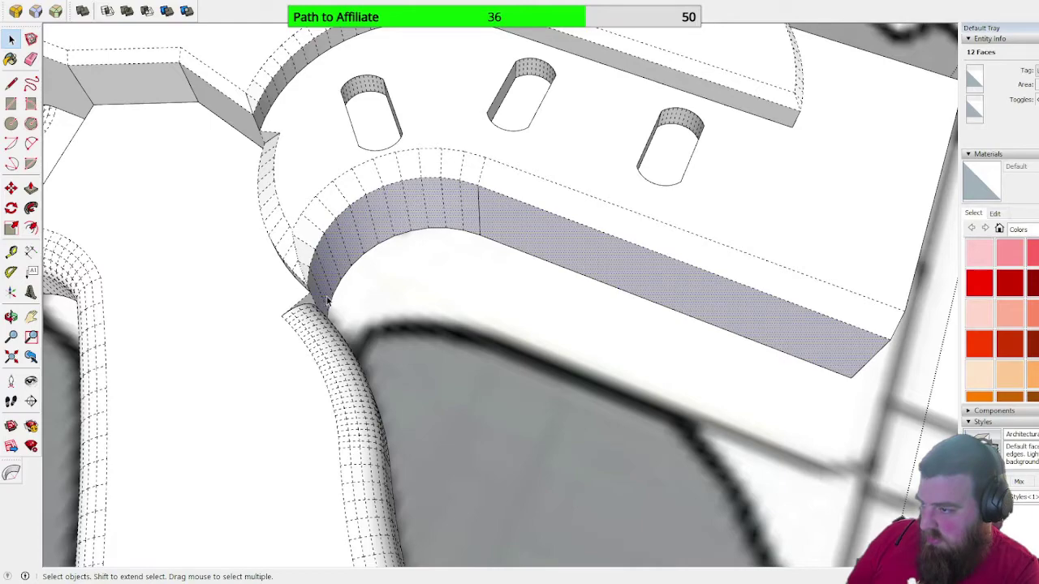
pyautogui.moveTo(316, 258); pyautogui.dragTo(431, 147, button='middle')
pyautogui.moveTo(129, 123); pyautogui.dragTo(341, 178, button='middle')
pyautogui.scroll(3, 294, 169)
pyautogui.scroll(-2, 262, 180)
pyautogui.scroll(2, 341, 179)
pyautogui.scroll(-3, 471, 195)
pyautogui.scroll(2, 719, 276)
pyautogui.moveTo(683, 248); pyautogui.dragTo(562, 228, button='middle')
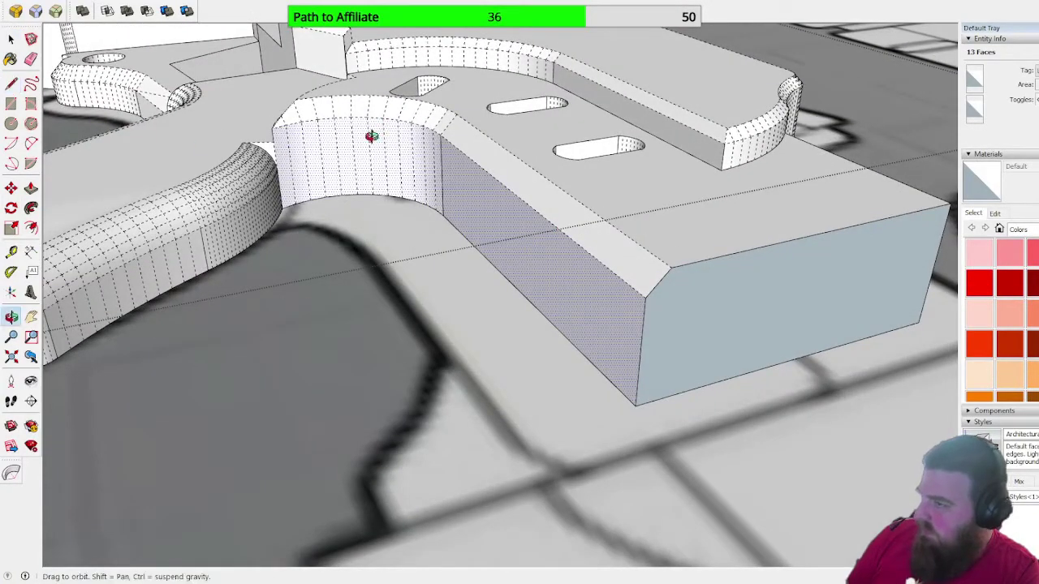
# - Trace the reference's lower stock outline with lines and a tangent arc from the rear bottom corner to the grip
pyautogui.moveTo(371, 135); pyautogui.dragTo(550, 343, button='middle')
pyautogui.press('l')
pyautogui.scroll(-4, 761, 463)
pyautogui.scroll(4, 586, 430)
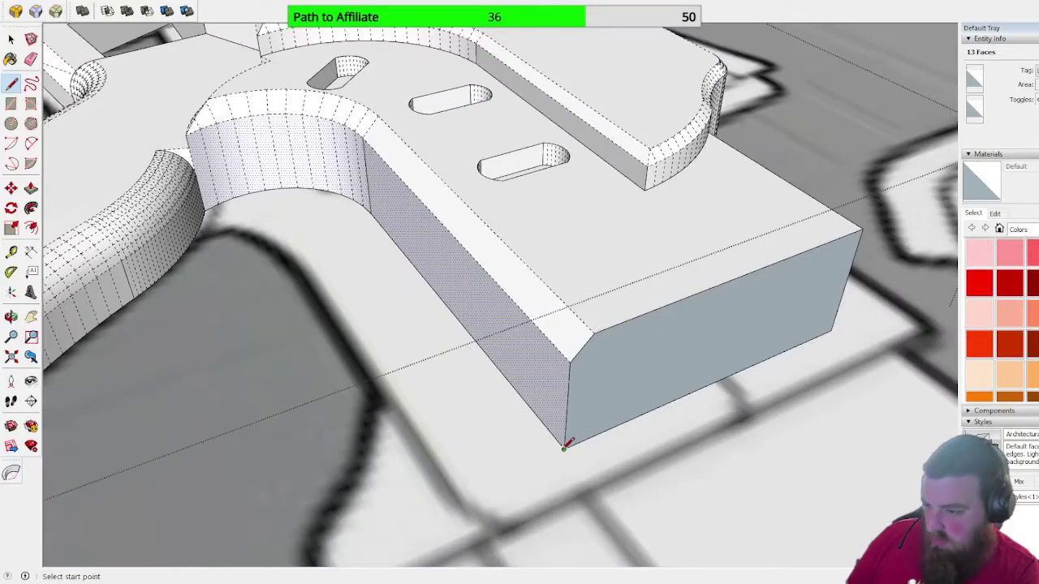
pyautogui.click(564, 447)
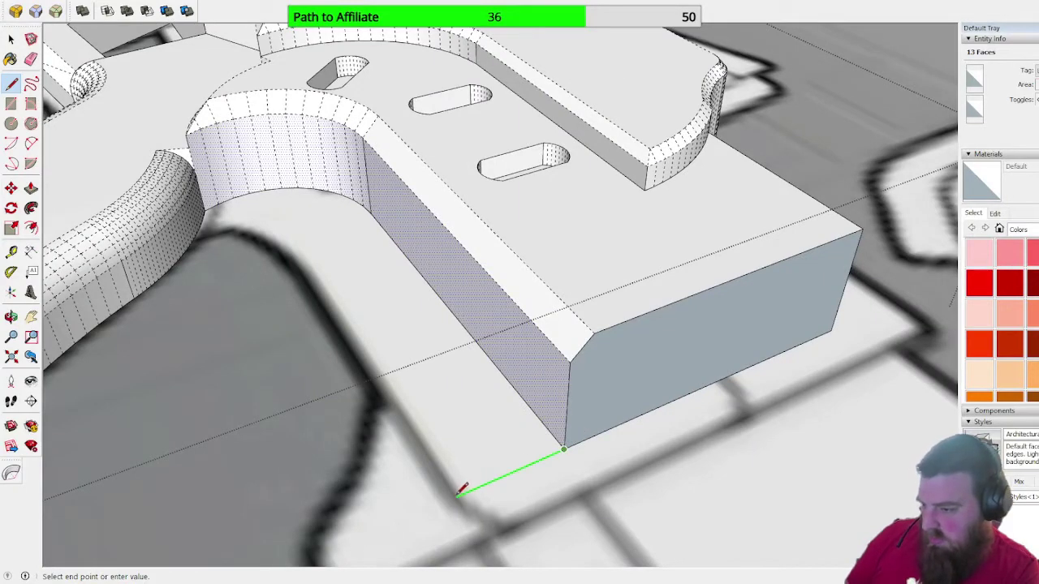
pyautogui.click(303, 257)
pyautogui.scroll(4, 181, 220)
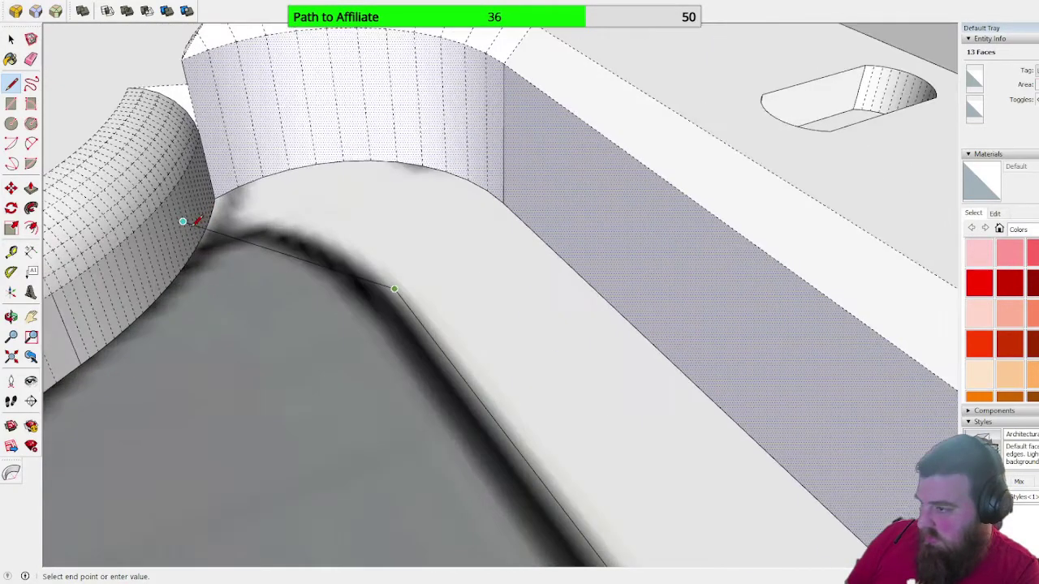
pyautogui.click(30, 143)
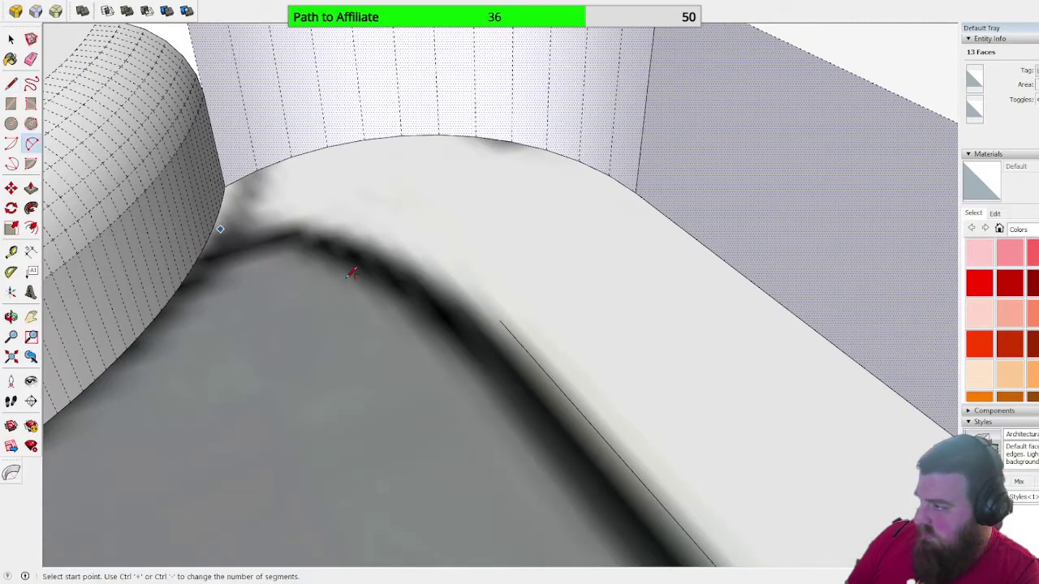
pyautogui.click(499, 320)
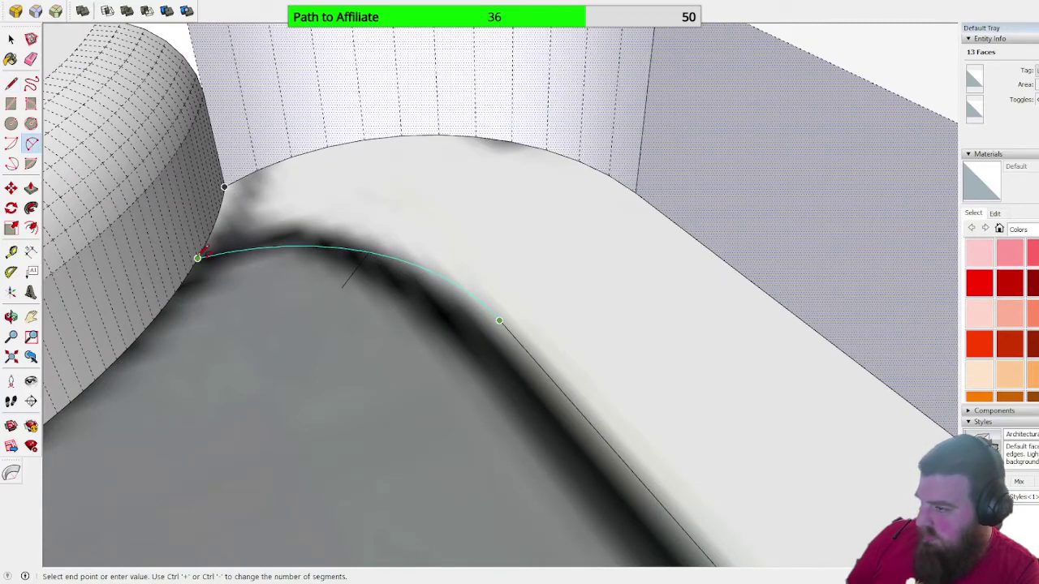
pyautogui.click(199, 257)
# - Push/pull the new strip face below the slotted panel up to the lower edge of the adjoining chamfer
pyautogui.scroll(-3, 267, 199)
pyautogui.click(31, 187)
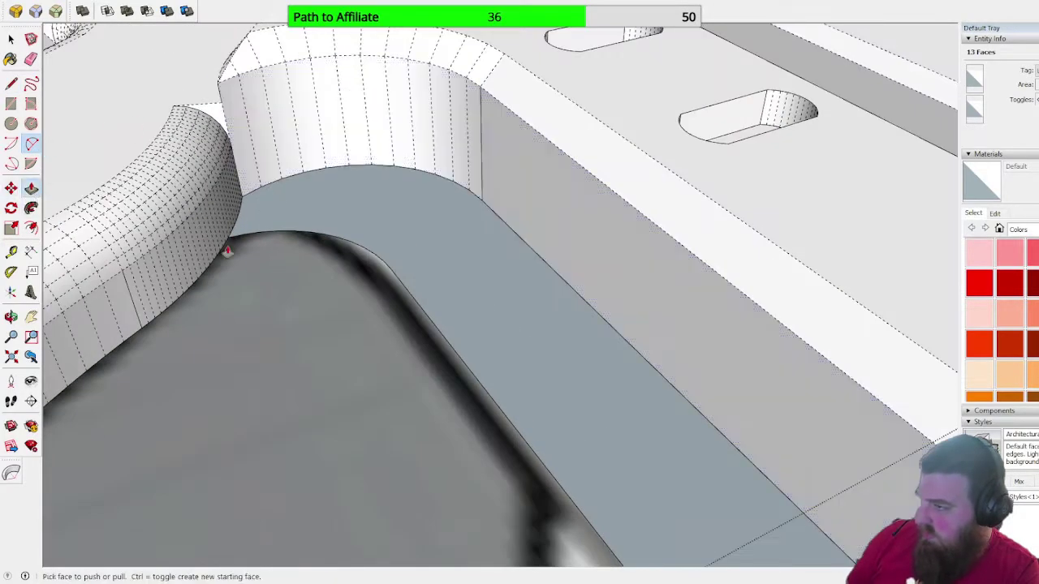
pyautogui.click(482, 299)
pyautogui.moveTo(651, 292); pyautogui.dragTo(545, 211, button='middle')
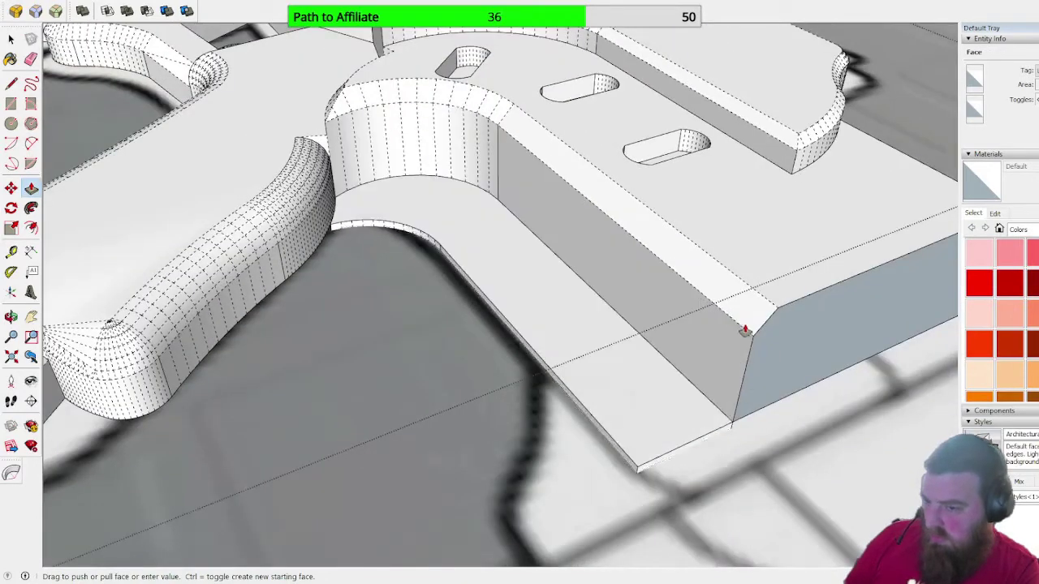
pyautogui.click(745, 333)
# - Move the strip's top face up to the upper chamfer corner, level with the slotted panel's surface
pyautogui.press('space')
pyautogui.click(522, 193)
pyautogui.click(11, 187)
pyautogui.click(722, 331)
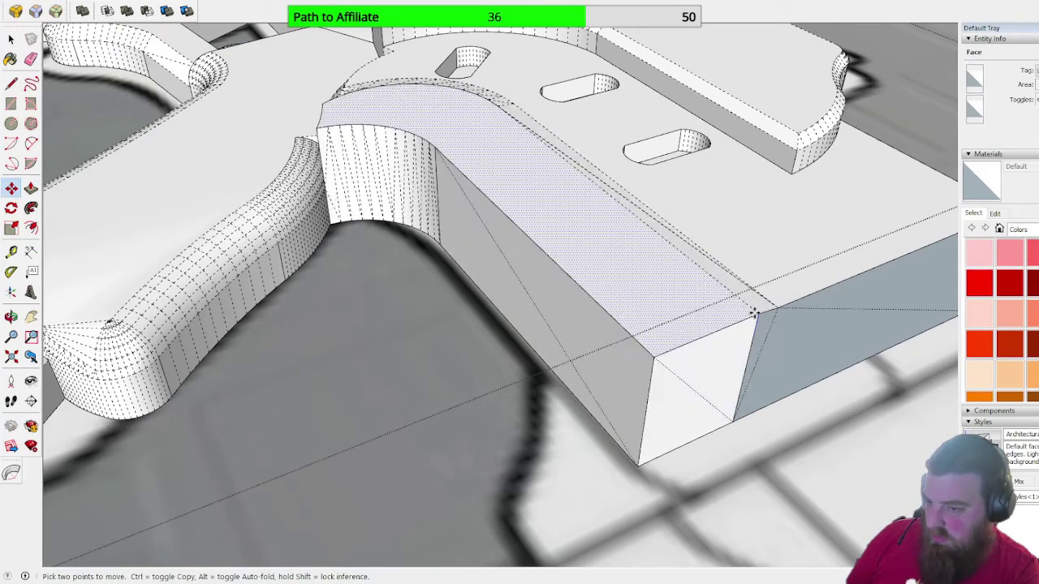
pyautogui.click(776, 307)
# - Draw a line from the grip's chamfer corner across the strip's top face and erase the excess beyond its outer edge
pyautogui.moveTo(776, 306); pyautogui.dragTo(500, 208, button='middle')
pyautogui.moveTo(218, 313); pyautogui.dragTo(187, 341, button='middle')
pyautogui.click(12, 84)
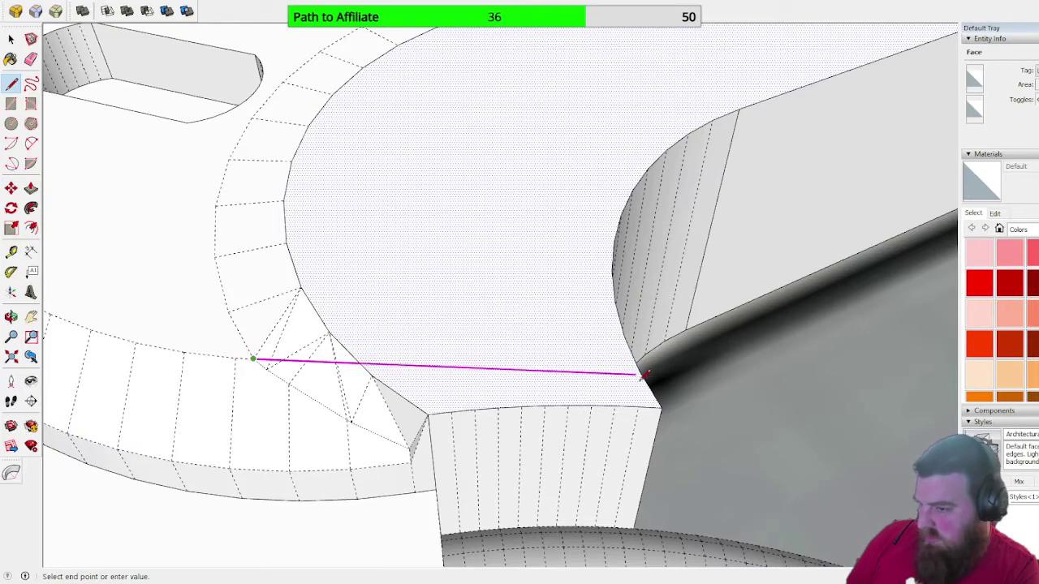
pyautogui.click(693, 395)
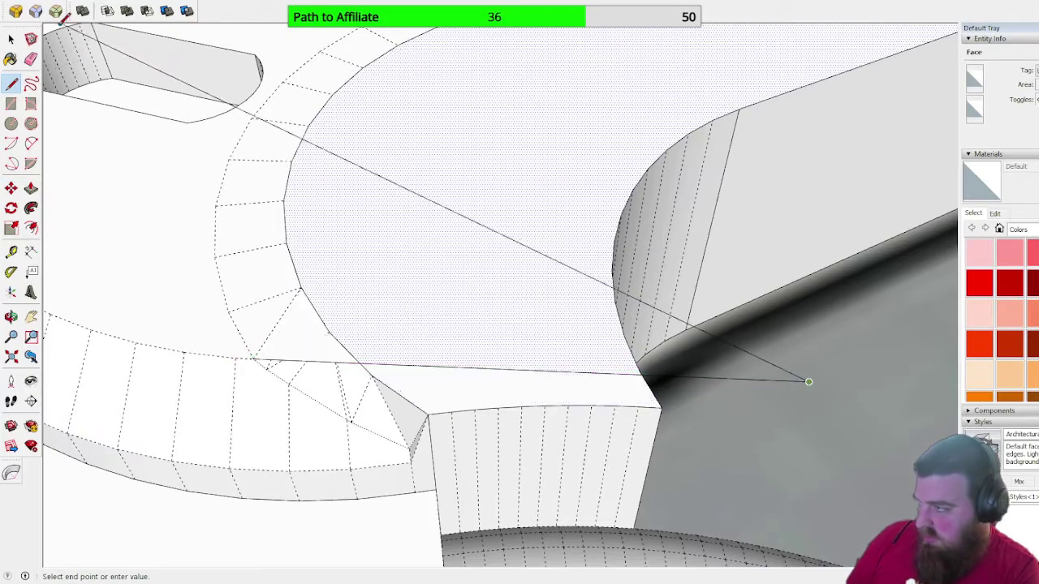
pyautogui.click(31, 59)
pyautogui.click(709, 378)
pyautogui.moveTo(694, 357); pyautogui.dragTo(479, 370, button='middle')
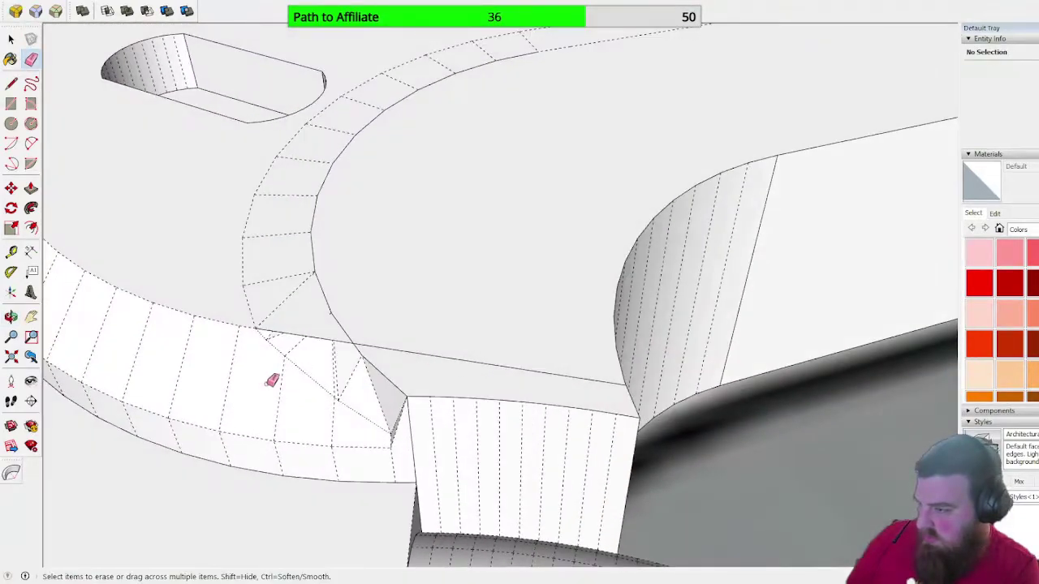
# - Draw lines from the curved chamfer's lower edge and the strip's inner corner to form a temporary sloped face across the strip
pyautogui.press('l')
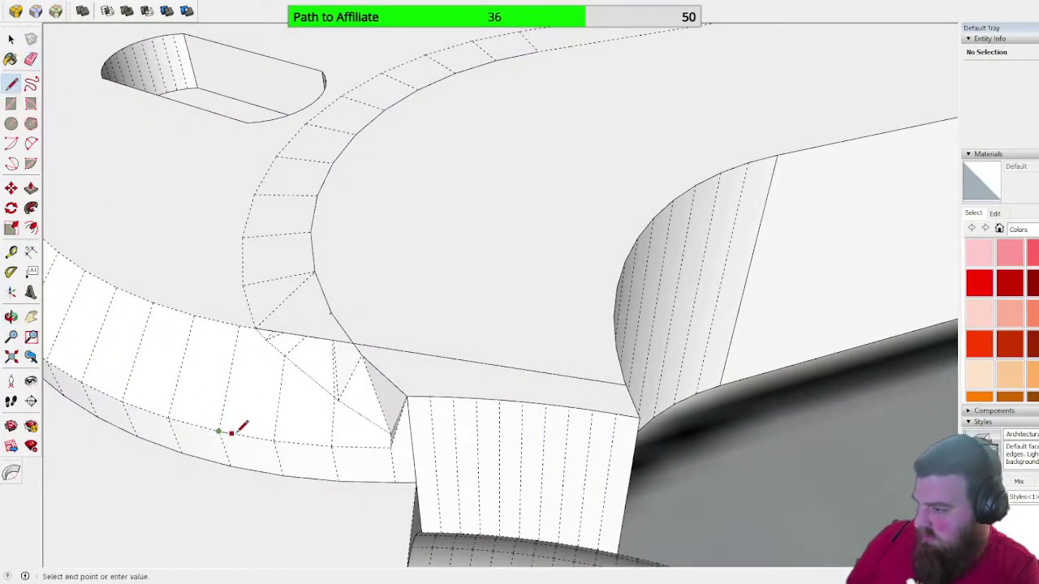
pyautogui.click(628, 391)
pyautogui.moveTo(628, 390)
pyautogui.mouseDown(button='middle')
pyautogui.moveTo(165, 176)
pyautogui.moveTo(260, 240)
pyautogui.moveTo(229, 253)
pyautogui.moveTo(338, 272)
pyautogui.moveTo(422, 343)
pyautogui.moveTo(297, 341)
pyautogui.mouseUp(button='middle')
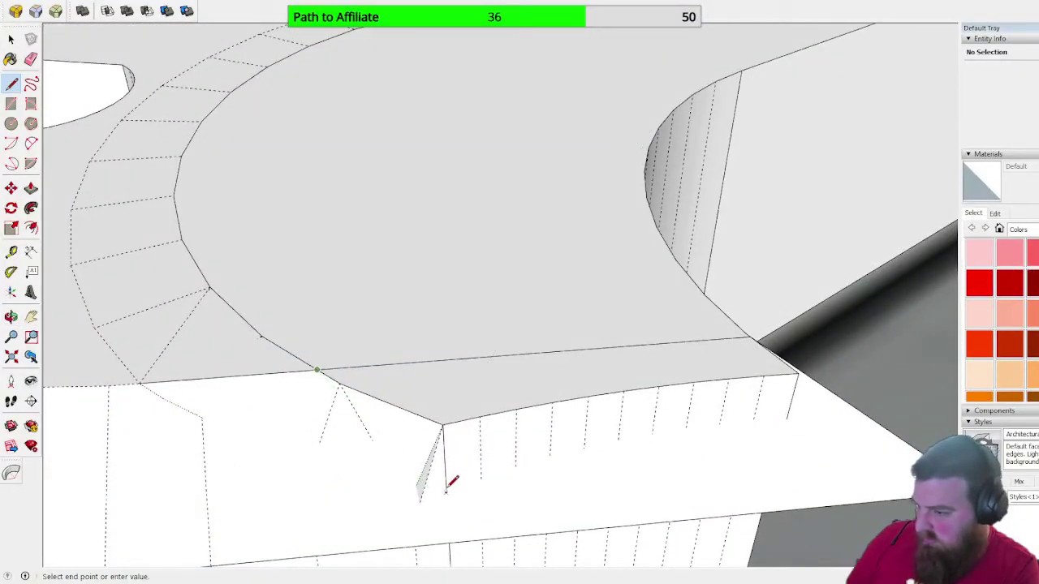
pyautogui.moveTo(448, 487)
pyautogui.mouseDown(button='middle')
pyautogui.moveTo(364, 366)
pyautogui.moveTo(322, 382)
pyautogui.mouseUp(button='middle')
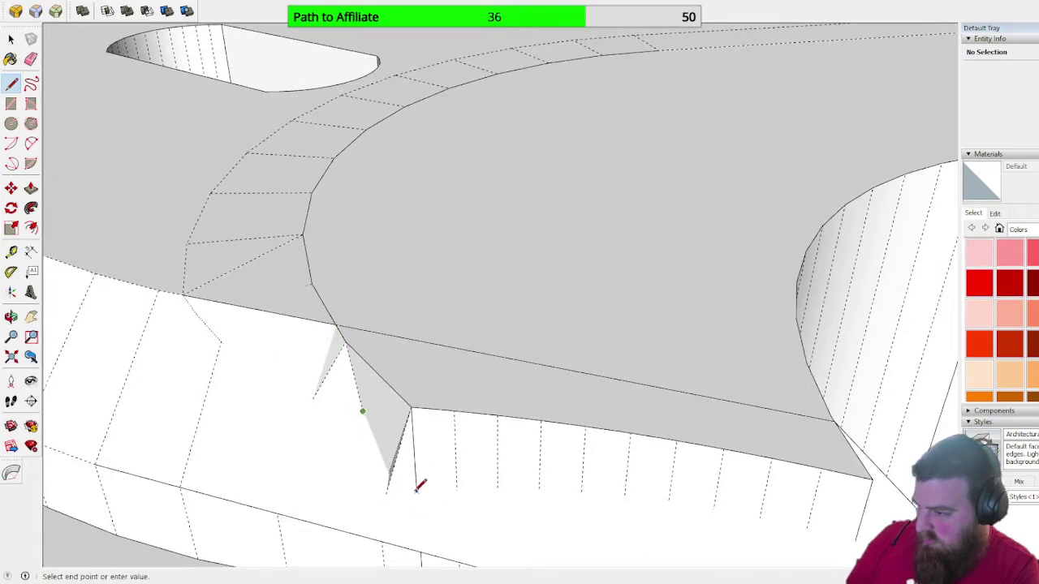
pyautogui.moveTo(390, 472); pyautogui.dragTo(452, 500, button='middle')
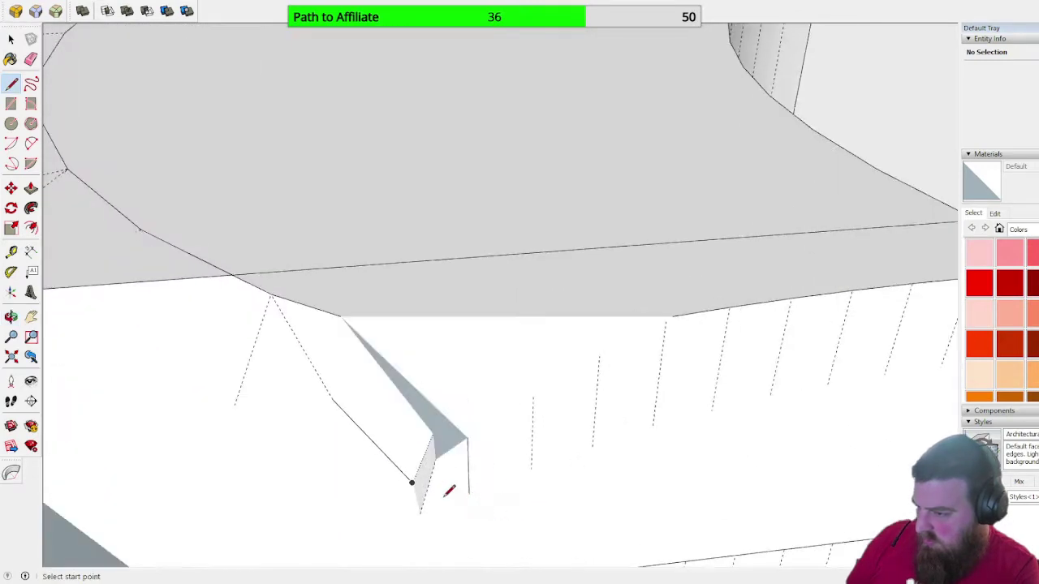
# - Trace the lower chamfer edge across the strip's faceted outer side, segment by segment where the temporary sloped face crosses it
pyautogui.click(469, 490)
pyautogui.scroll(-3, 349, 408)
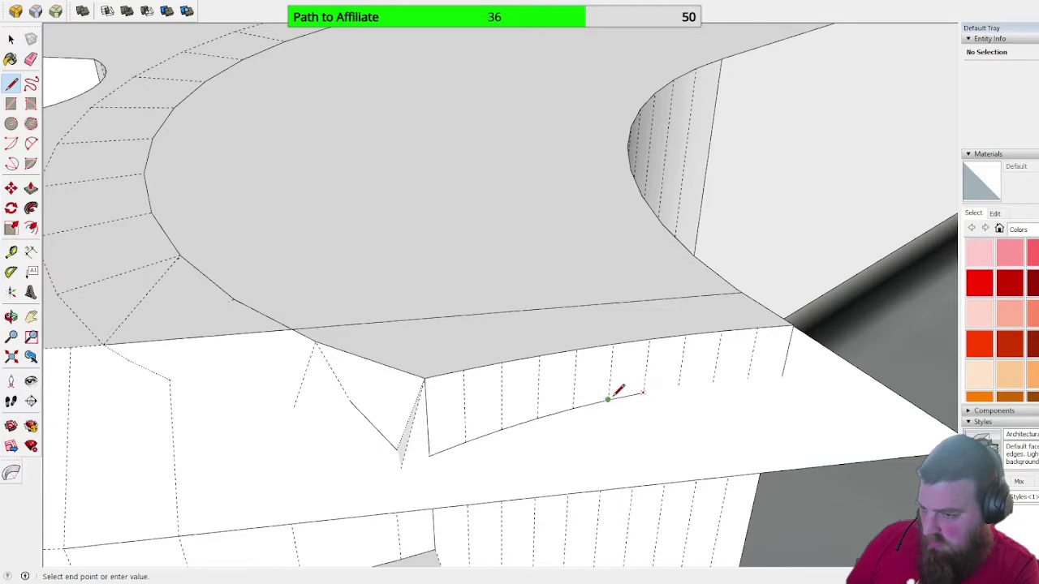
pyautogui.click(679, 386)
pyautogui.press('Escape')
pyautogui.click(748, 379)
pyautogui.click(714, 382)
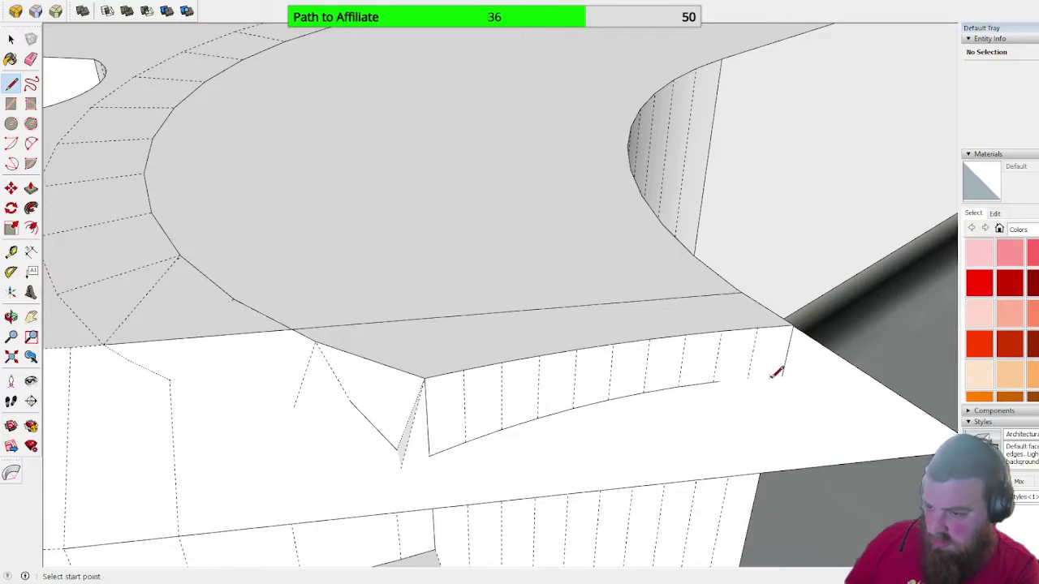
pyautogui.scroll(2, 802, 370)
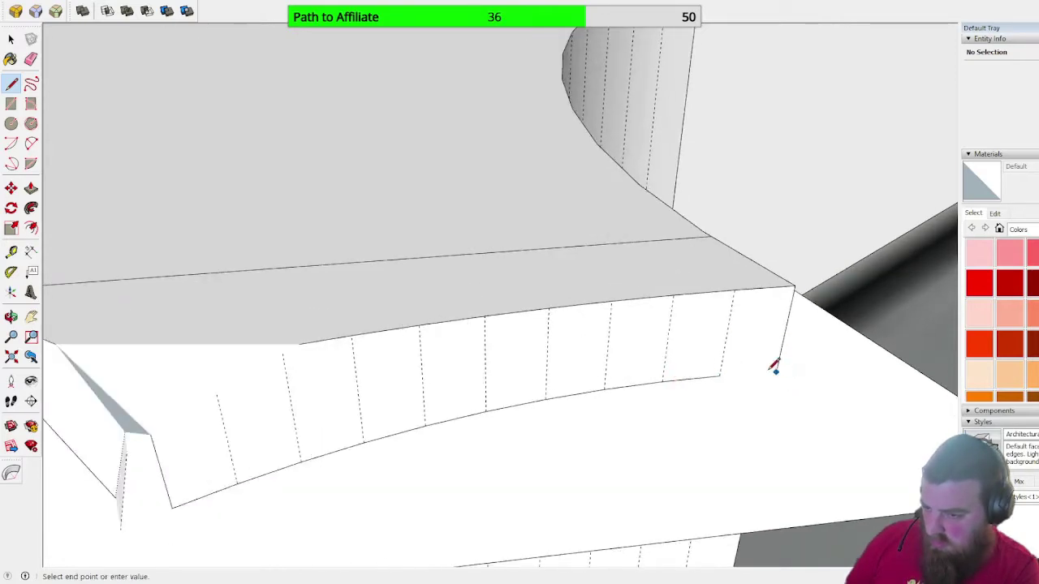
pyautogui.scroll(-5, 633, 312)
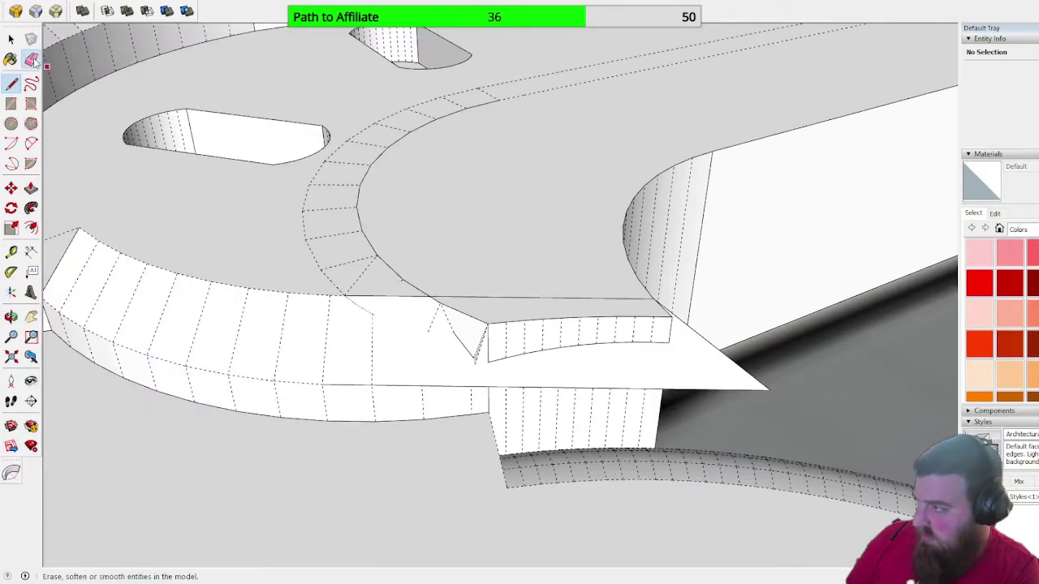
# - Erase the temporary sloped face and the strip's original upper outer edge above the traced line
pyautogui.click(34, 62)
pyautogui.moveTo(770, 398); pyautogui.dragTo(735, 367)
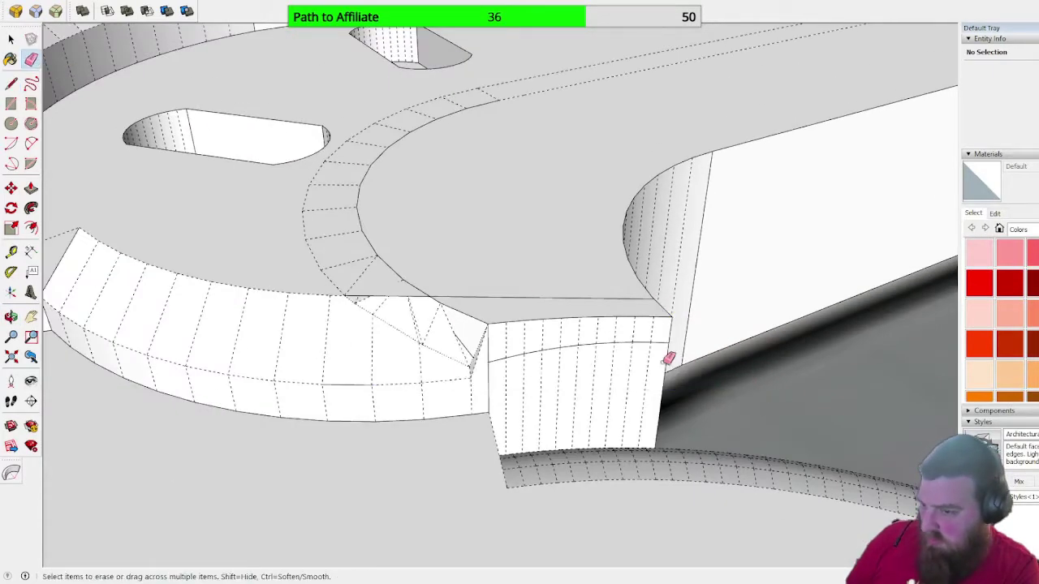
pyautogui.scroll(3, 412, 349)
pyautogui.moveTo(386, 332)
pyautogui.mouseDown(button='middle')
pyautogui.moveTo(535, 299)
pyautogui.moveTo(292, 249)
pyautogui.moveTo(520, 240)
pyautogui.moveTo(239, 179)
pyautogui.moveTo(413, 174)
pyautogui.moveTo(130, 83)
pyautogui.mouseUp(button='middle')
pyautogui.click(536, 293)
# - Draw the closing line at the strip's far end to form its sloped chamfer face and clean up the leftover corner
pyautogui.click(11, 84)
pyautogui.moveTo(725, 295); pyautogui.dragTo(714, 418, button='middle')
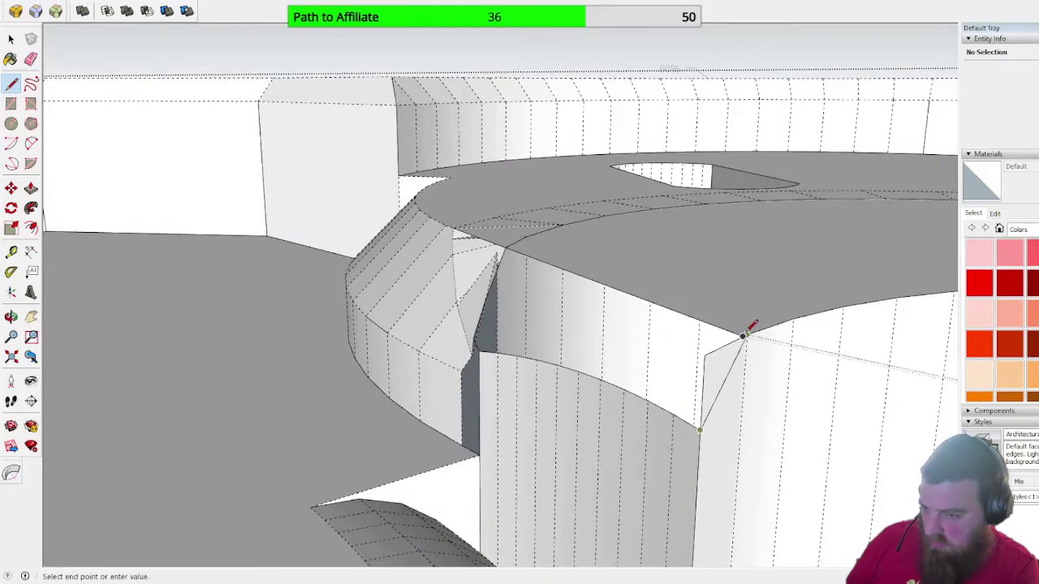
pyautogui.click(748, 328)
pyautogui.moveTo(748, 328)
pyautogui.mouseDown(button='middle')
pyautogui.moveTo(686, 274)
pyautogui.moveTo(162, 86)
pyautogui.mouseUp(button='middle')
pyautogui.click(12, 58)
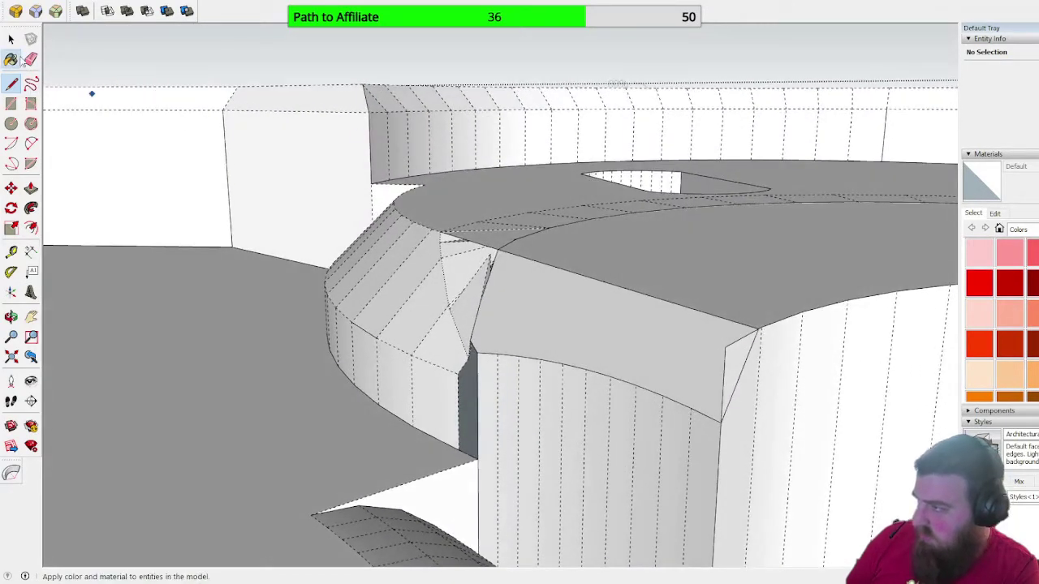
pyautogui.click(31, 58)
pyautogui.moveTo(742, 333)
pyautogui.mouseDown(button='middle')
pyautogui.moveTo(598, 297)
pyautogui.moveTo(535, 306)
pyautogui.moveTo(654, 269)
pyautogui.moveTo(1025, 274)
pyautogui.moveTo(528, 357)
pyautogui.moveTo(468, 397)
pyautogui.moveTo(582, 308)
pyautogui.moveTo(599, 310)
pyautogui.moveTo(533, 382)
pyautogui.mouseUp(button='middle')
# - Draw a line from the strip's chamfer corner to the curved chamfer's lower end point to close the vertical gap
pyautogui.click(12, 83)
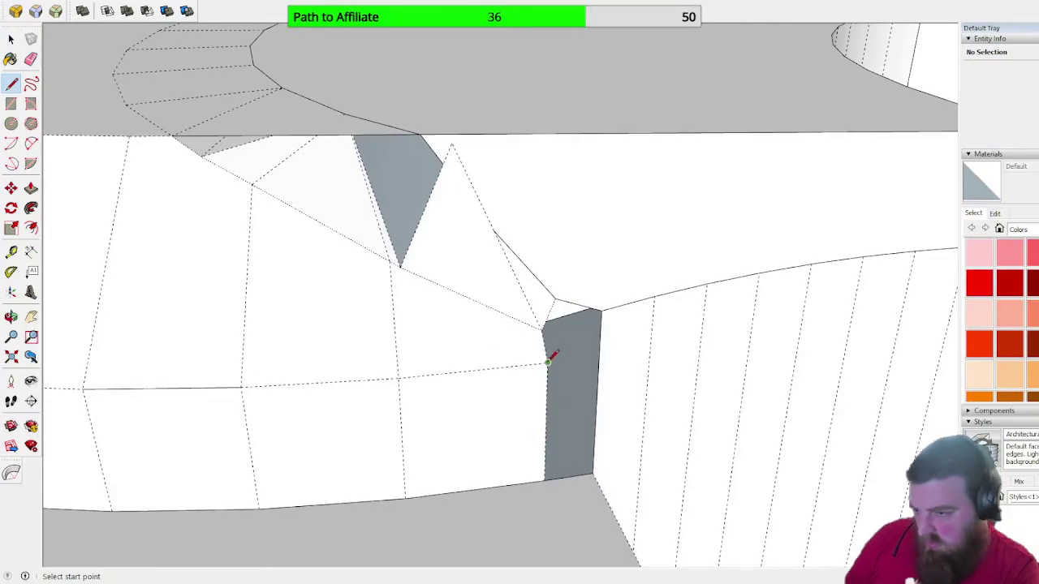
pyautogui.click(601, 310)
pyautogui.moveTo(563, 243); pyautogui.dragTo(536, 264, button='middle')
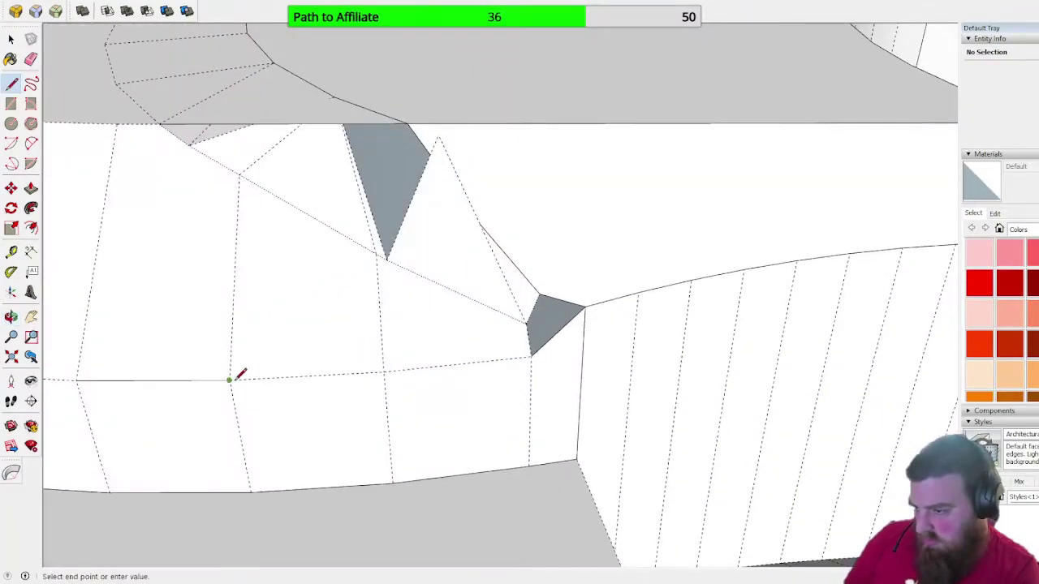
pyautogui.moveTo(551, 313)
pyautogui.mouseDown(button='middle')
pyautogui.moveTo(350, 267)
pyautogui.moveTo(184, 202)
pyautogui.moveTo(630, 220)
pyautogui.moveTo(843, 252)
pyautogui.moveTo(524, 124)
pyautogui.moveTo(238, 114)
pyautogui.moveTo(267, 121)
pyautogui.moveTo(246, 158)
pyautogui.moveTo(112, 175)
pyautogui.mouseUp(button='middle')
# - Erase the leftover triangular slivers and edges between the curved chamfer's end and the strip's new chamfer
pyautogui.press('e')
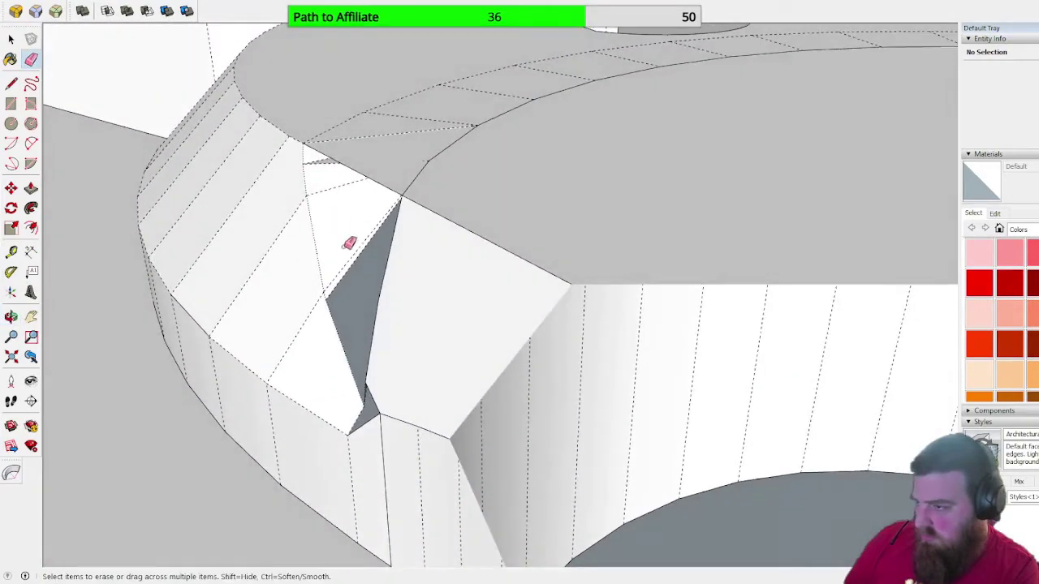
pyautogui.moveTo(318, 160); pyautogui.dragTo(336, 158)
pyautogui.moveTo(336, 158)
pyautogui.mouseDown(button='middle')
pyautogui.moveTo(693, 103)
pyautogui.moveTo(723, 121)
pyautogui.moveTo(575, 130)
pyautogui.moveTo(797, 294)
pyautogui.moveTo(616, 215)
pyautogui.moveTo(983, 94)
pyautogui.moveTo(578, 276)
pyautogui.mouseUp(button='middle')
pyautogui.scroll(3, 467, 311)
pyautogui.moveTo(467, 311); pyautogui.dragTo(399, 343, button='middle')
pyautogui.click(11, 82)
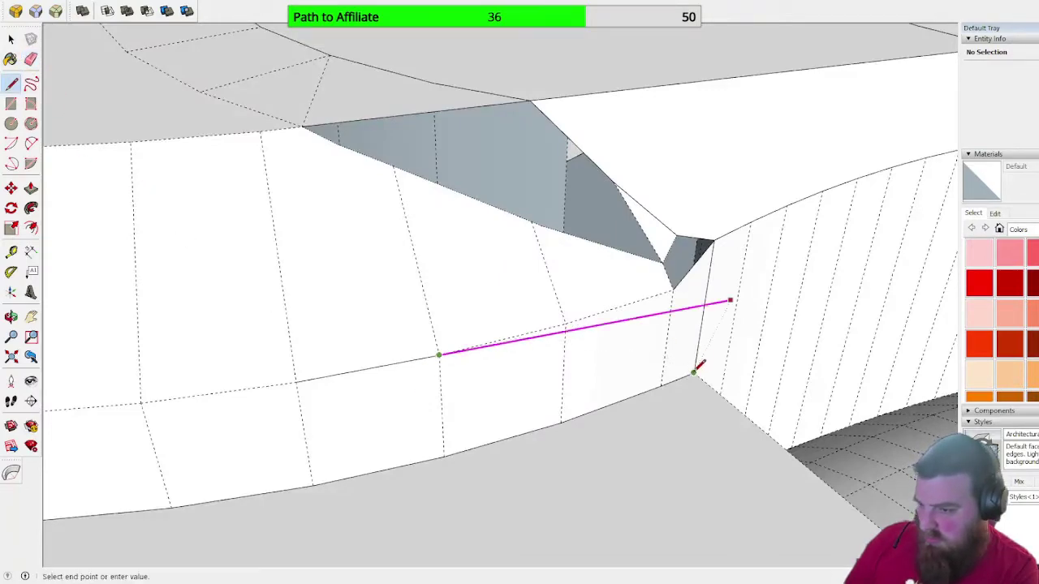
pyautogui.moveTo(772, 262); pyautogui.dragTo(197, 260, button='middle')
pyautogui.moveTo(563, 316); pyautogui.dragTo(542, 316, button='middle')
pyautogui.moveTo(594, 394); pyautogui.dragTo(504, 348, button='middle')
pyautogui.moveTo(604, 306); pyautogui.dragTo(809, 322, button='middle')
pyautogui.press('e')
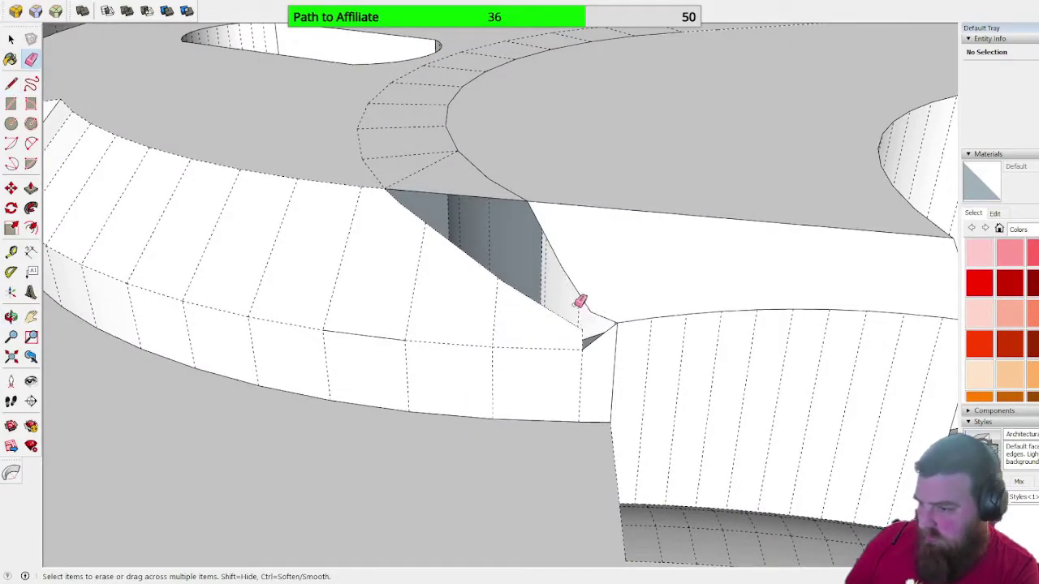
pyautogui.moveTo(587, 325); pyautogui.dragTo(590, 326)
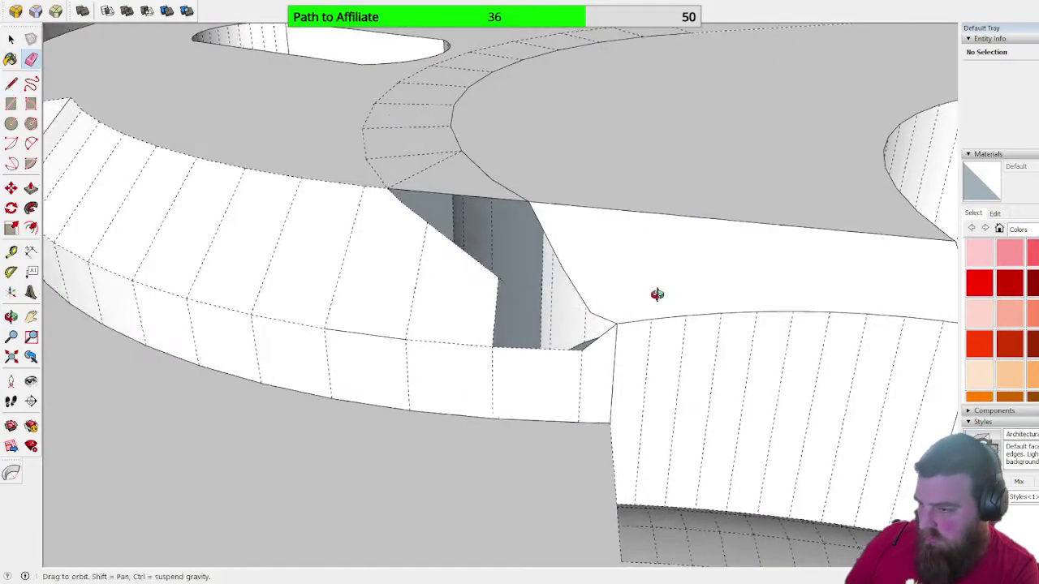
# - Draw lines between the lower corner points of the opening to rebuild the faces where the two chamfers meet
pyautogui.scroll(3, 649, 302)
pyautogui.press('l')
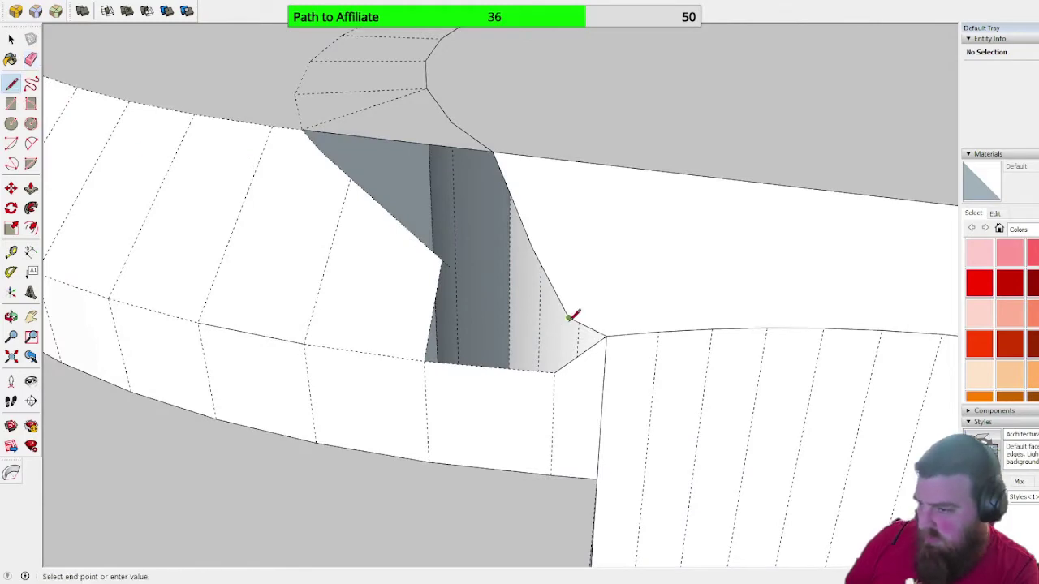
pyautogui.click(555, 373)
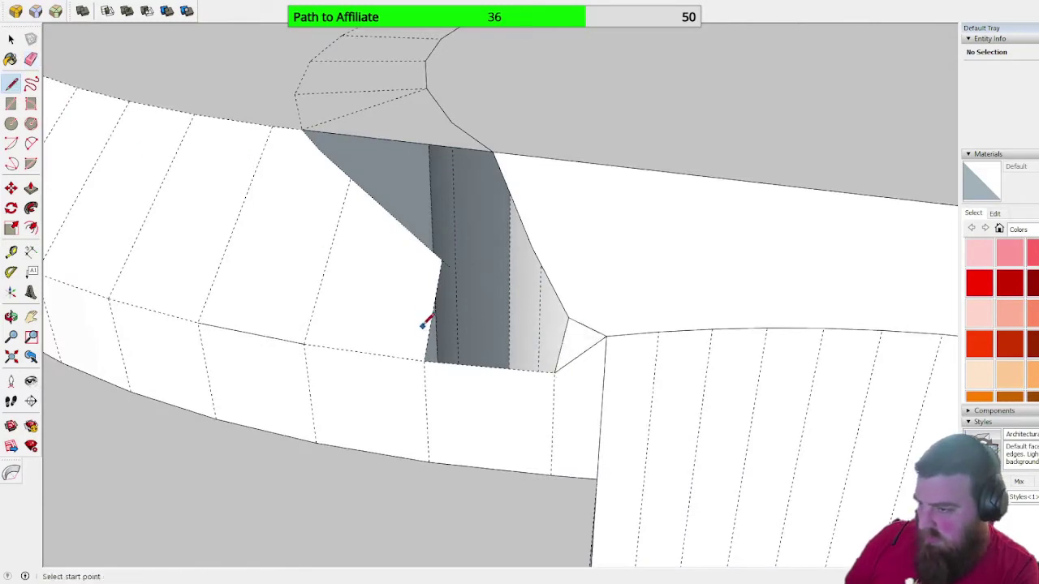
pyautogui.click(568, 318)
pyautogui.click(442, 258)
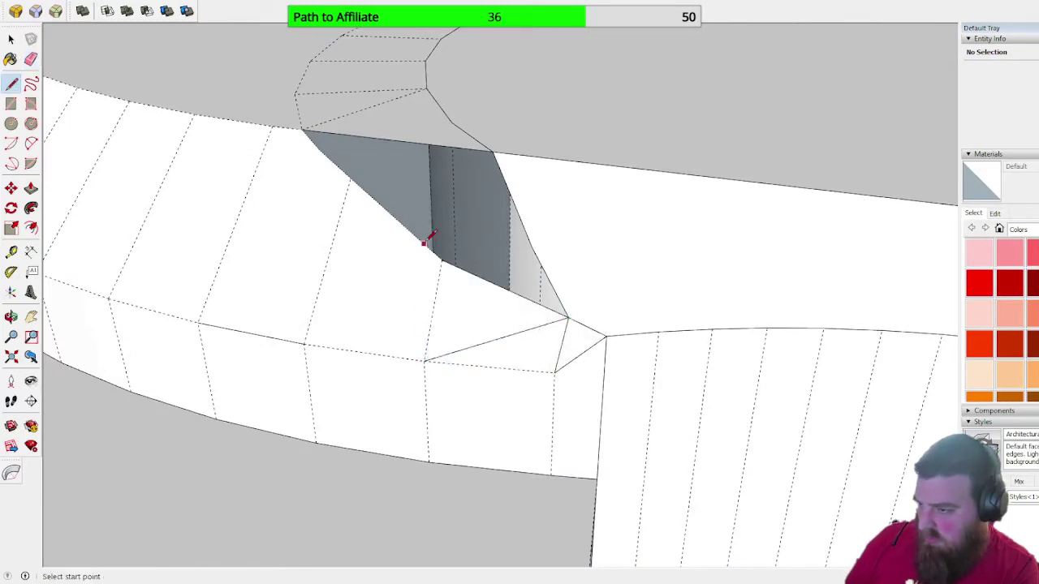
# - Fill the rest of the opening between the two chamfers with triangular faces up to the top surface
pyautogui.scroll(5, 431, 232)
pyautogui.scroll(-5, 441, 330)
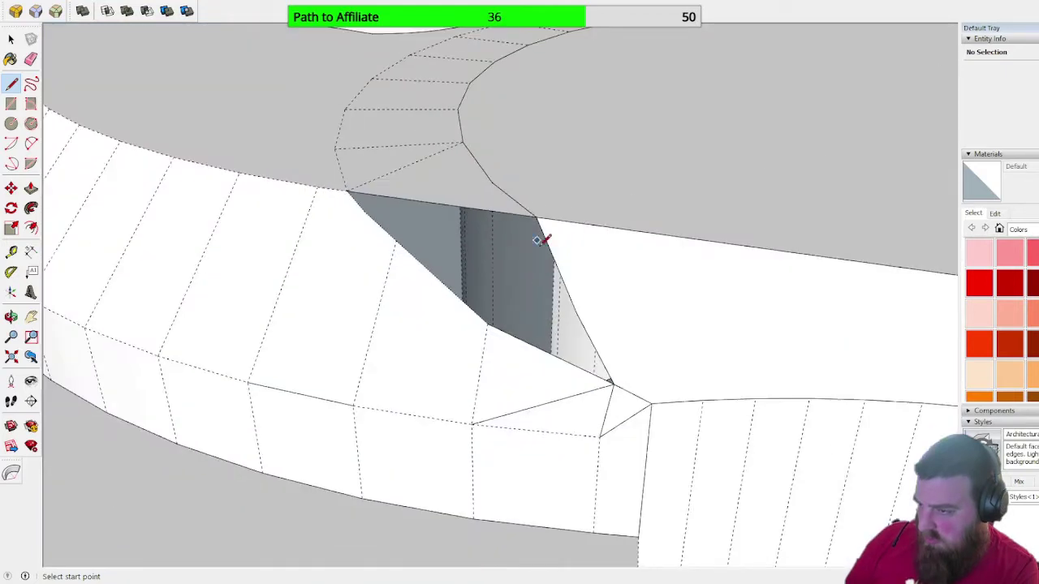
pyautogui.click(487, 323)
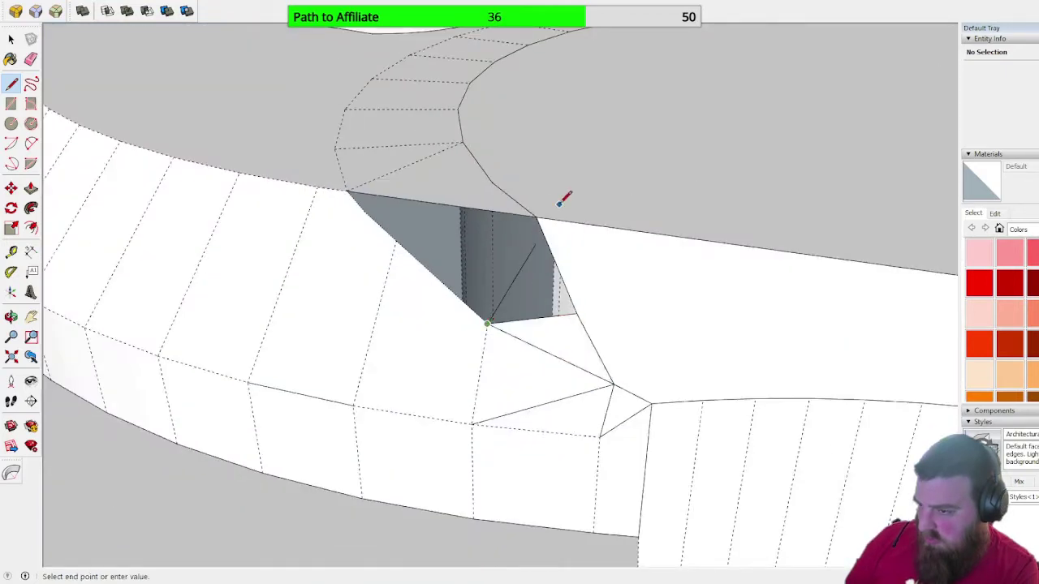
pyautogui.moveTo(547, 213); pyautogui.dragTo(555, 258, button='middle')
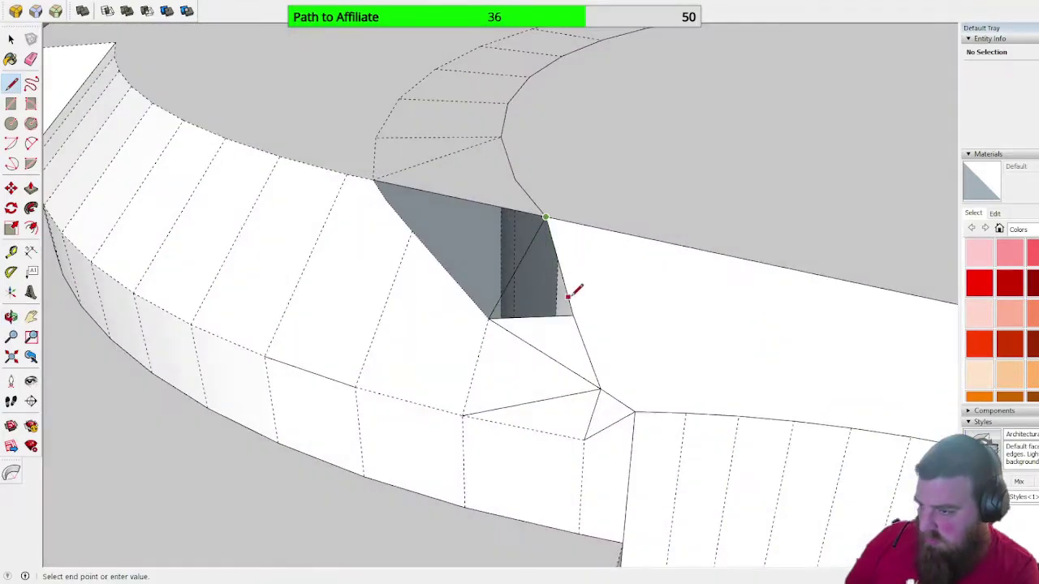
pyautogui.press('Escape')
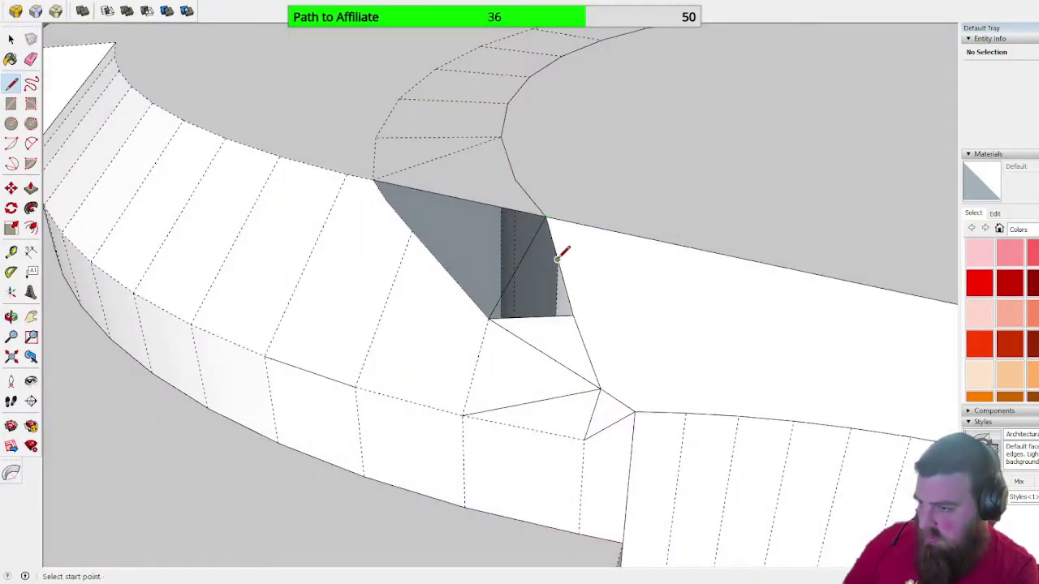
pyautogui.click(488, 318)
pyautogui.click(545, 217)
pyautogui.click(411, 230)
# - Erase the old curved band of edges on the slotted panel's top face
pyautogui.moveTo(521, 243); pyautogui.dragTo(849, 208, button='middle')
pyautogui.scroll(-2, 347, 390)
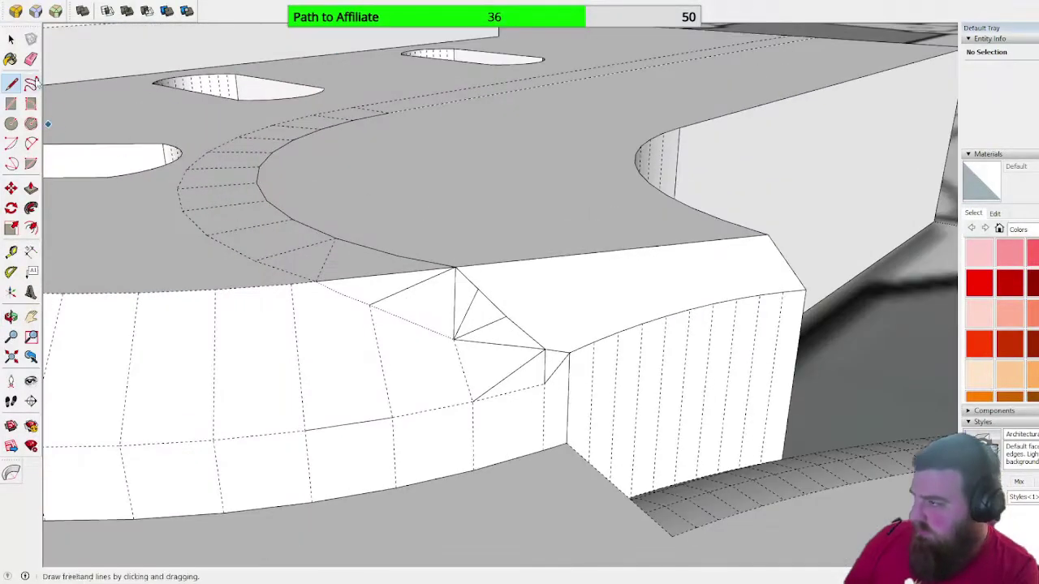
pyautogui.click(31, 59)
pyautogui.moveTo(355, 237)
pyautogui.mouseDown()
pyautogui.moveTo(263, 259)
pyautogui.moveTo(289, 264)
pyautogui.mouseUp()
pyautogui.moveTo(283, 249); pyautogui.dragTo(222, 332, button='middle')
pyautogui.scroll(-4, 276, 326)
pyautogui.scroll(2, 311, 155)
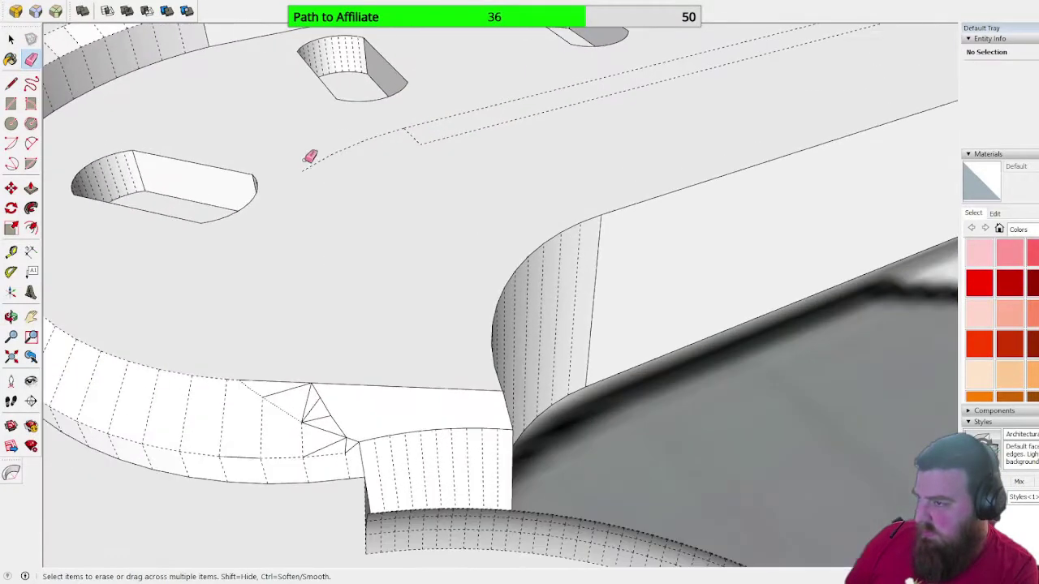
pyautogui.moveTo(310, 168); pyautogui.dragTo(279, 222)
# - Erase the remaining straight seam lines along the panel's top face and the dividing edge on its rear end
pyautogui.scroll(-4, 232, 316)
pyautogui.moveTo(495, 223)
pyautogui.mouseDown(button='middle')
pyautogui.moveTo(426, 213)
pyautogui.moveTo(381, 231)
pyautogui.mouseUp(button='middle')
pyautogui.moveTo(410, 210)
pyautogui.mouseDown()
pyautogui.moveTo(422, 185)
pyautogui.moveTo(438, 185)
pyautogui.mouseUp()
pyautogui.moveTo(443, 182)
pyautogui.mouseDown(button='middle')
pyautogui.moveTo(244, 130)
pyautogui.moveTo(210, 156)
pyautogui.mouseUp(button='middle')
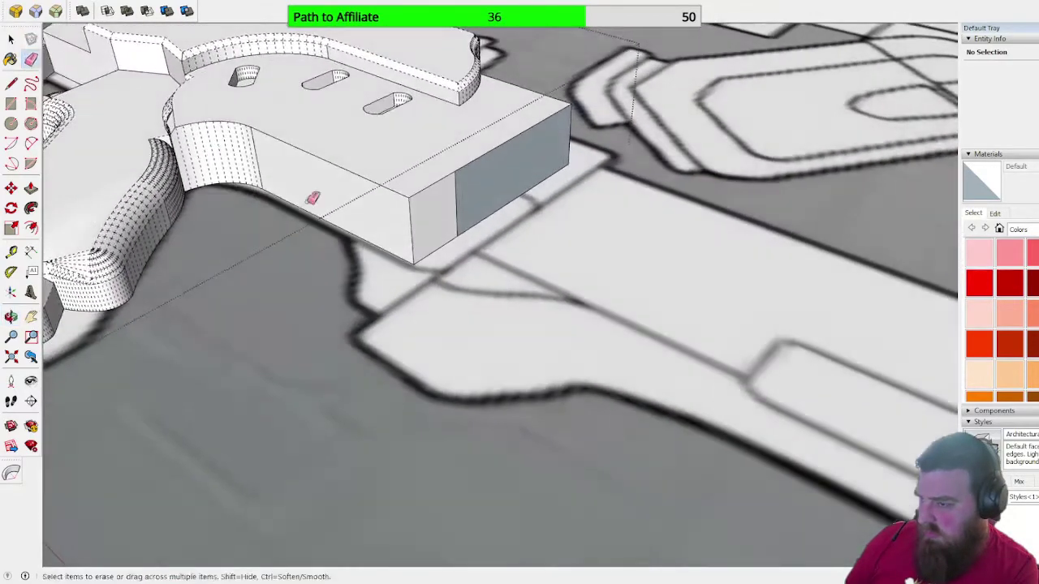
pyautogui.moveTo(484, 190); pyautogui.dragTo(495, 195)
# - Draw a line across the panel's top face from the raised body's lower corner to the rear end edge
pyautogui.scroll(-3, 515, 215)
pyautogui.scroll(6, 495, 179)
pyautogui.press('l')
pyautogui.press('Escape')
pyautogui.click(530, 304)
pyautogui.click(704, 387)
# - Push the separated rear corner face down through the full thickness to remove that block
pyautogui.moveTo(725, 382); pyautogui.dragTo(360, 289, button='middle')
pyautogui.moveTo(513, 282); pyautogui.dragTo(387, 299, button='middle')
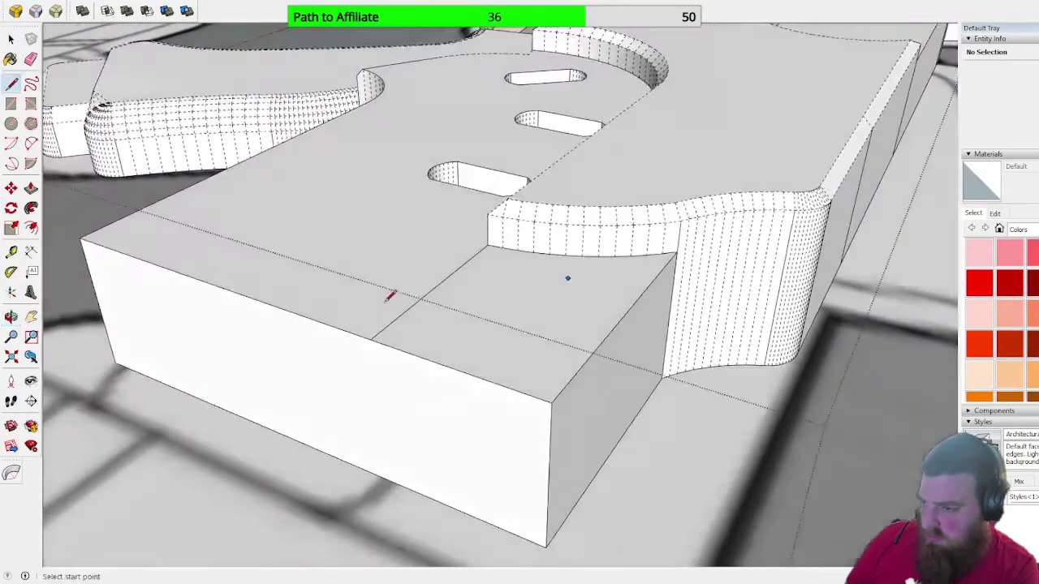
pyautogui.scroll(-1, 382, 279)
pyautogui.scroll(2, 679, 277)
pyautogui.moveTo(682, 274); pyautogui.dragTo(338, 197, button='middle')
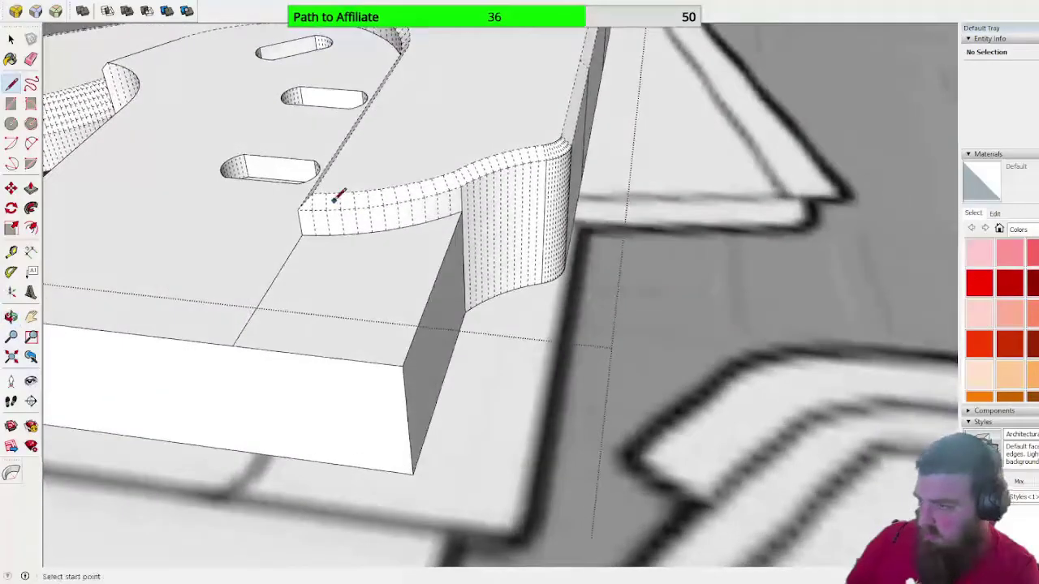
pyautogui.click(31, 187)
pyautogui.moveTo(352, 312); pyautogui.dragTo(397, 475)
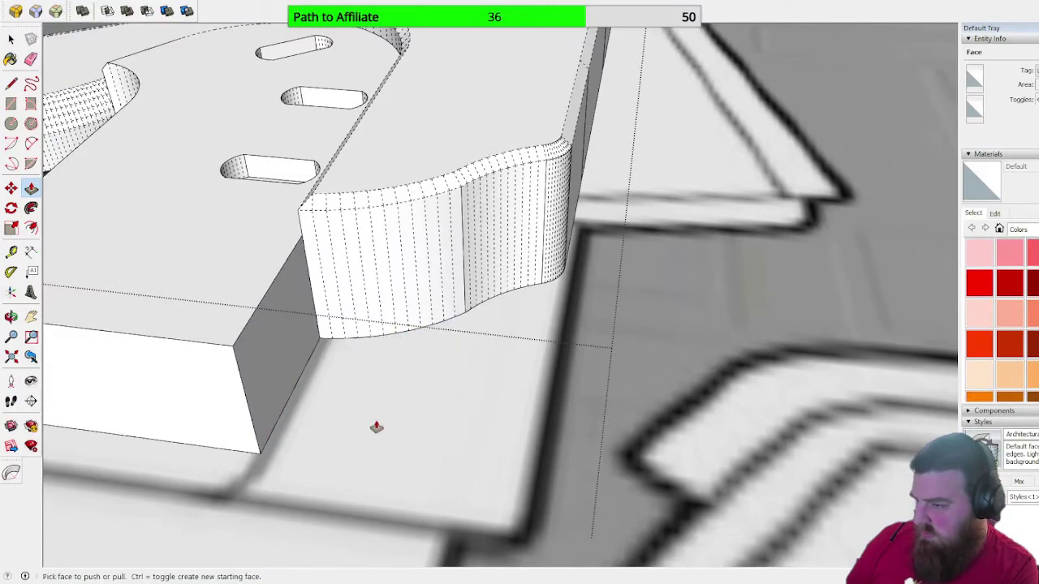
# - Bevel the stock's lower top edge, including the curve near the grip, with a 10 mm offset
pyautogui.moveTo(399, 462); pyautogui.dragTo(666, 322, button='middle')
pyautogui.moveTo(422, 276); pyautogui.dragTo(575, 376, button='middle')
pyautogui.moveTo(575, 376); pyautogui.dragTo(610, 408)
pyautogui.moveTo(610, 408); pyautogui.dragTo(7, 81, button='middle')
pyautogui.click(55, 13)
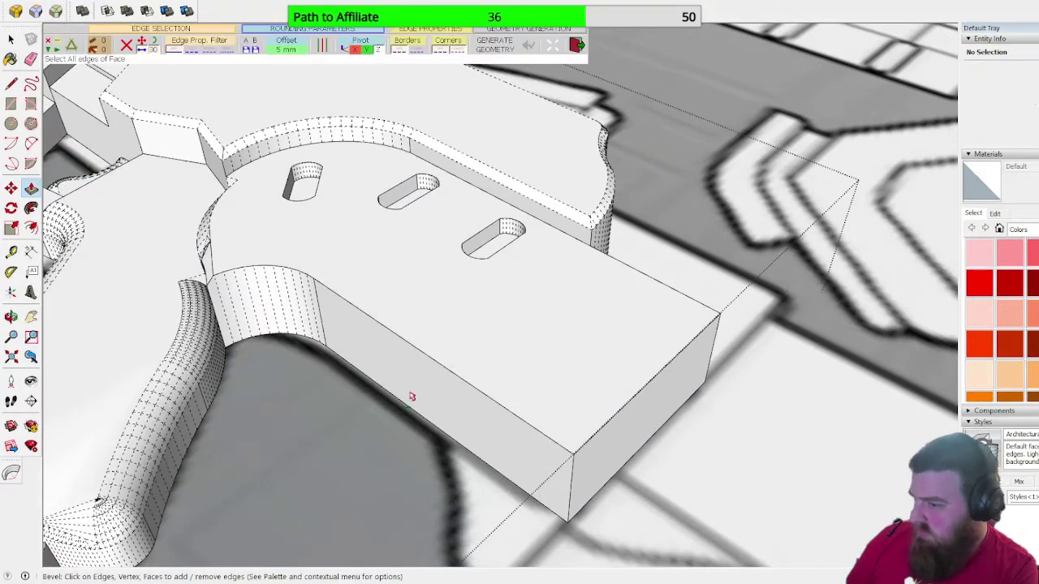
pyautogui.click(435, 365)
pyautogui.scroll(5, 163, 288)
pyautogui.moveTo(198, 275); pyautogui.dragTo(404, 245, button='middle')
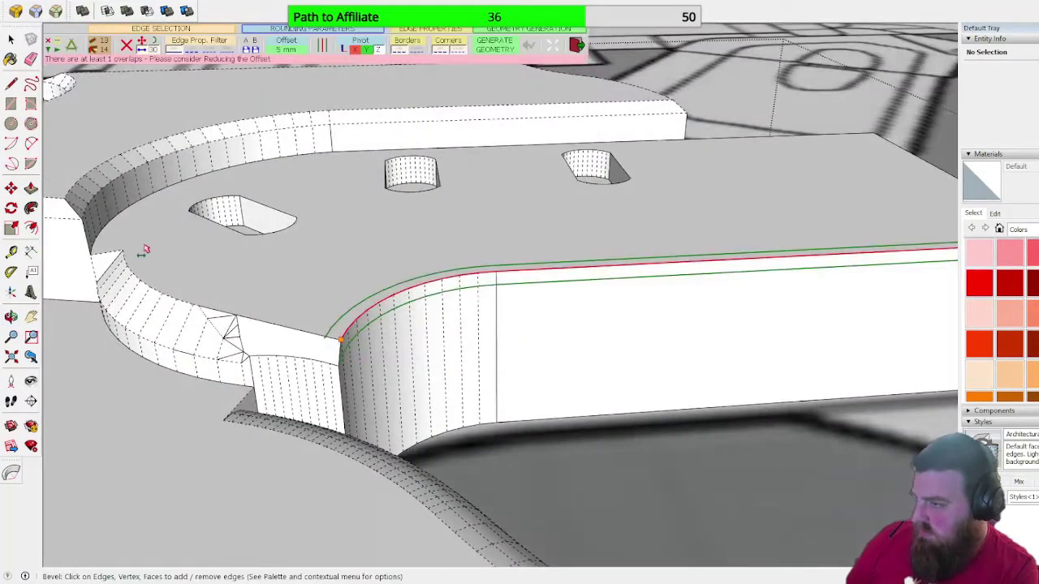
pyautogui.write('10')
pyautogui.press('Return')
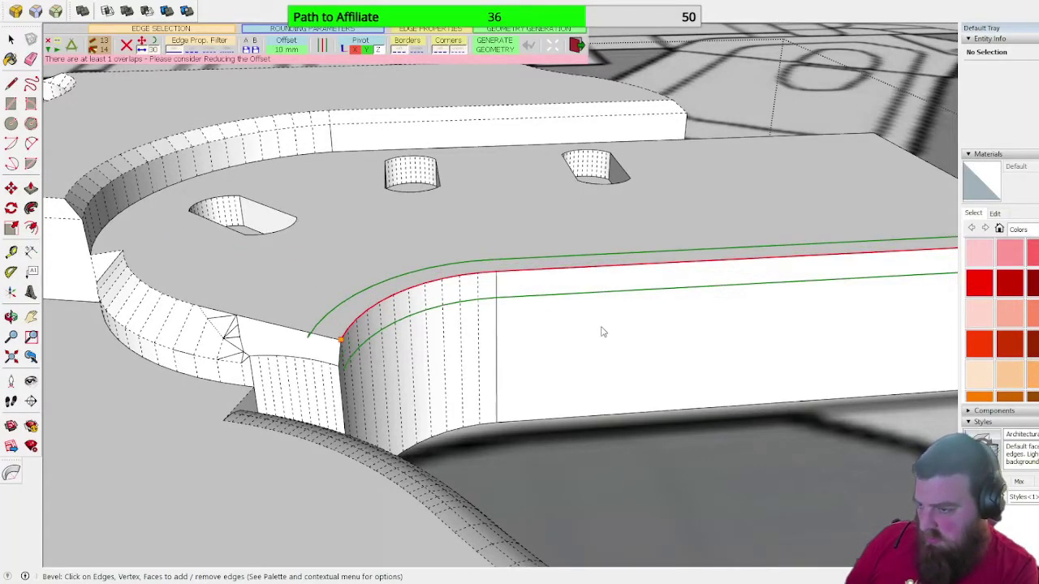
pyautogui.press('Return')
# - Draw a line from the curved bevel's lower corner across the adjoining end face to its far vertical edge
pyautogui.scroll(5, 311, 360)
pyautogui.moveTo(309, 351); pyautogui.dragTo(369, 309, button='middle')
pyautogui.moveTo(544, 241); pyautogui.dragTo(647, 288, button='middle')
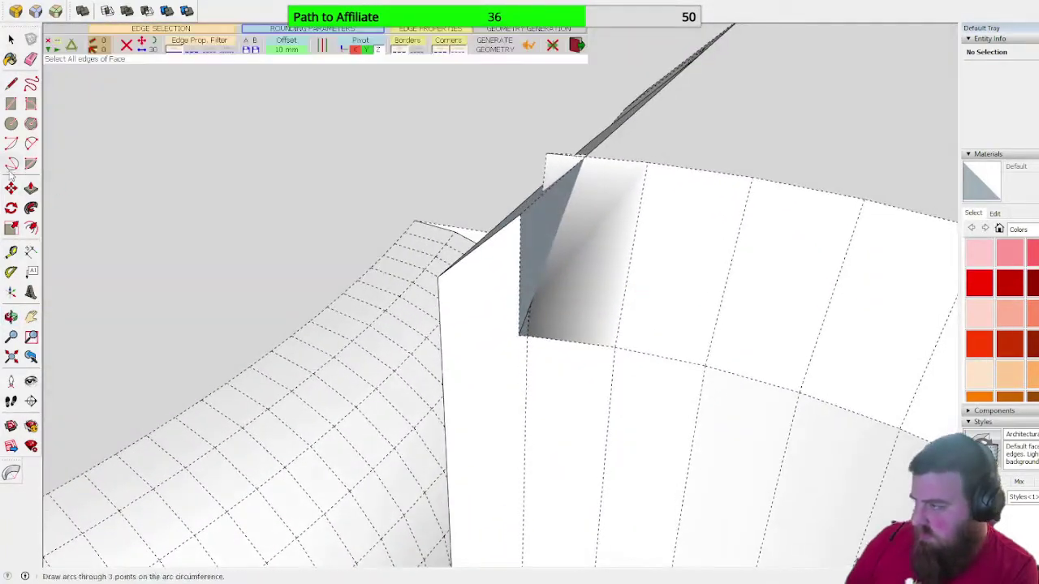
pyautogui.click(12, 82)
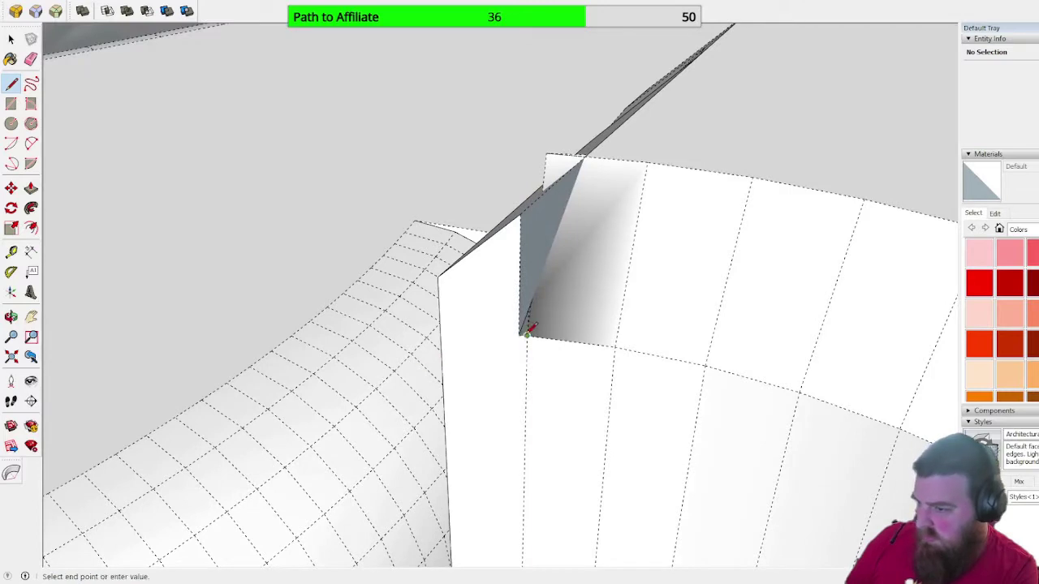
pyautogui.scroll(3, 523, 328)
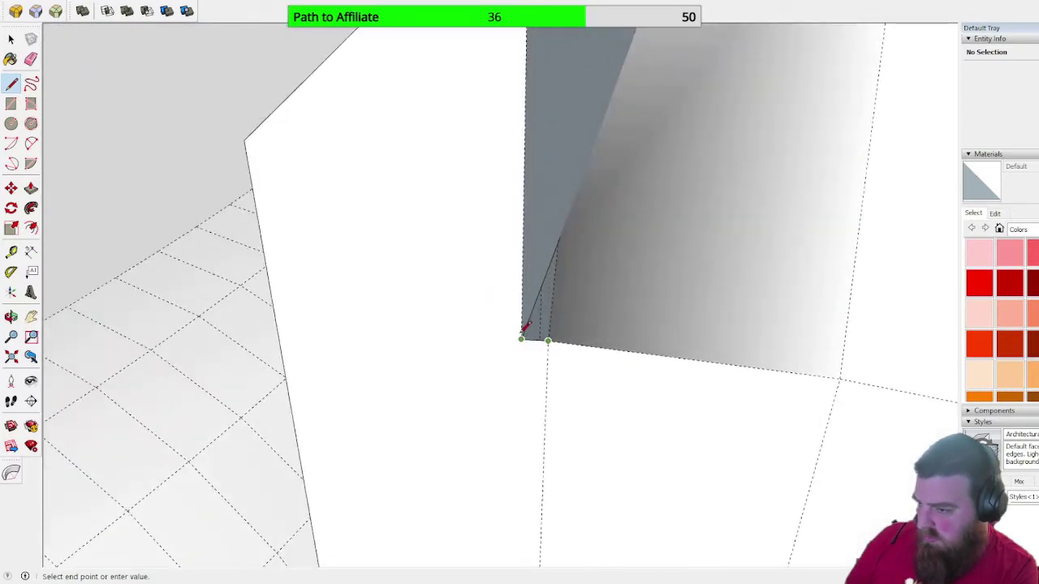
pyautogui.scroll(-3, 524, 329)
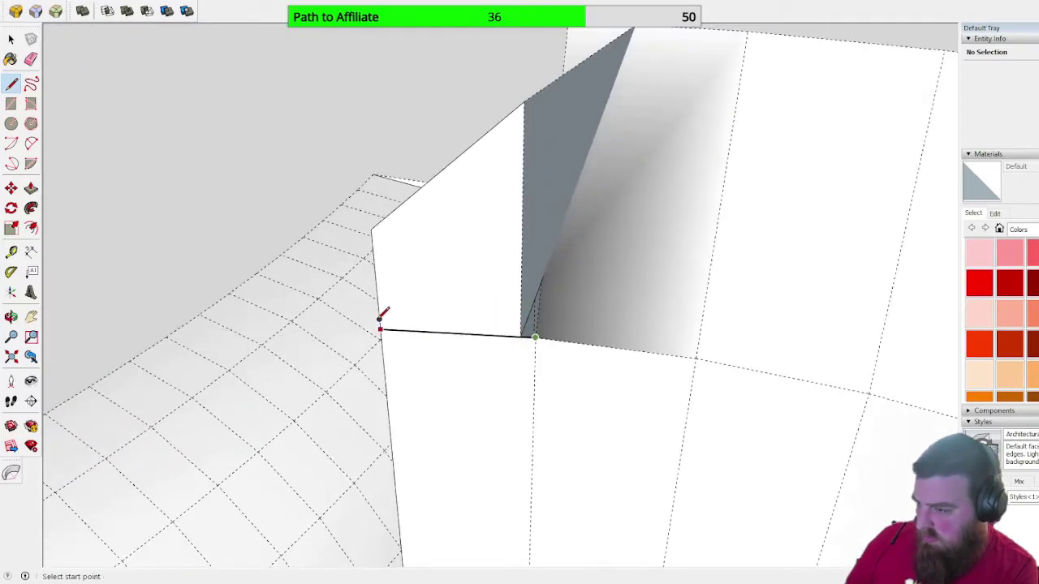
pyautogui.moveTo(398, 329); pyautogui.dragTo(554, 293, button='middle')
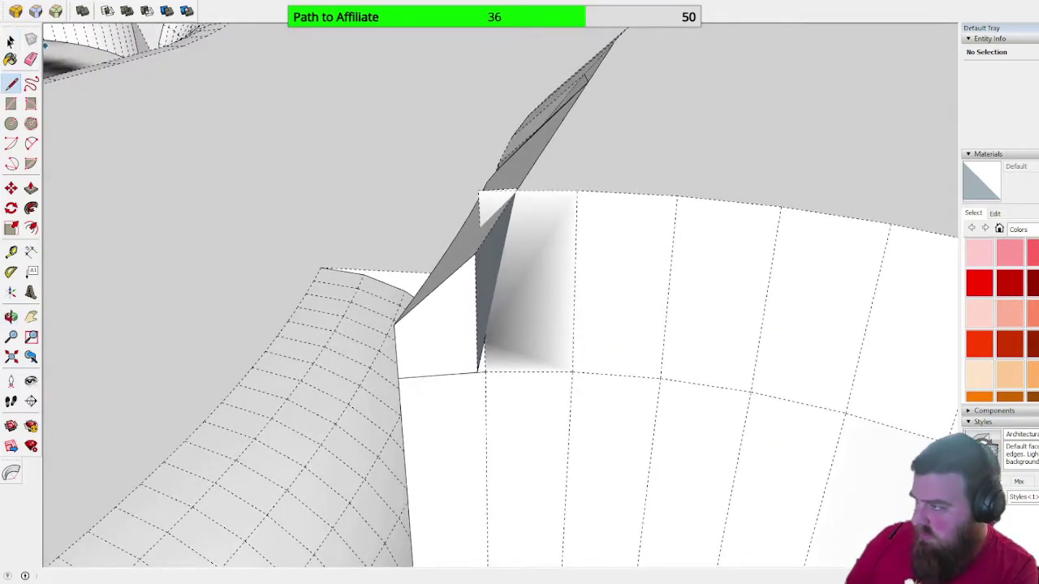
# - Copy the new line and the adjoining short edges upward to the bevel's top corner
pyautogui.click(10, 39)
pyautogui.click(450, 375)
pyautogui.scroll(2, 487, 375)
pyautogui.scroll(2, 480, 348)
pyautogui.scroll(2, 480, 348)
pyautogui.keyDown('shift'); pyautogui.click(466, 358); pyautogui.keyUp('shift')
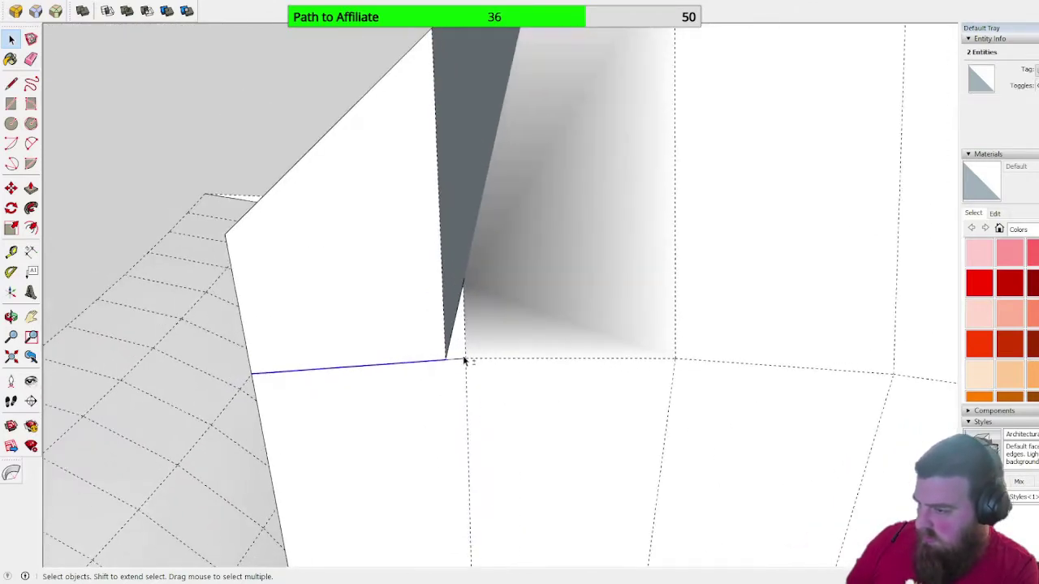
pyautogui.click(10, 188)
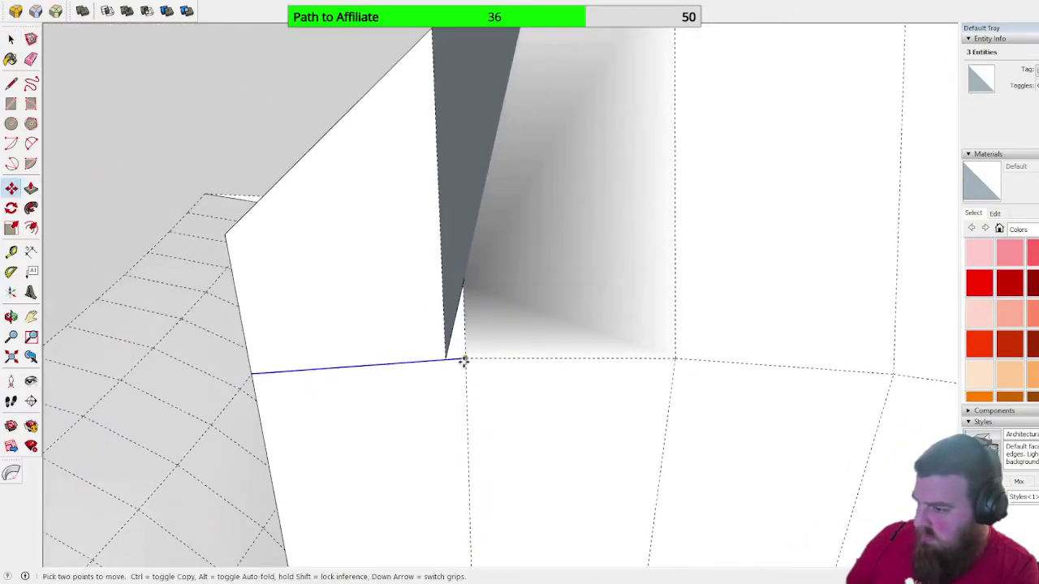
pyautogui.click(466, 359)
pyautogui.scroll(-3, 468, 371)
pyautogui.press('ctrl')
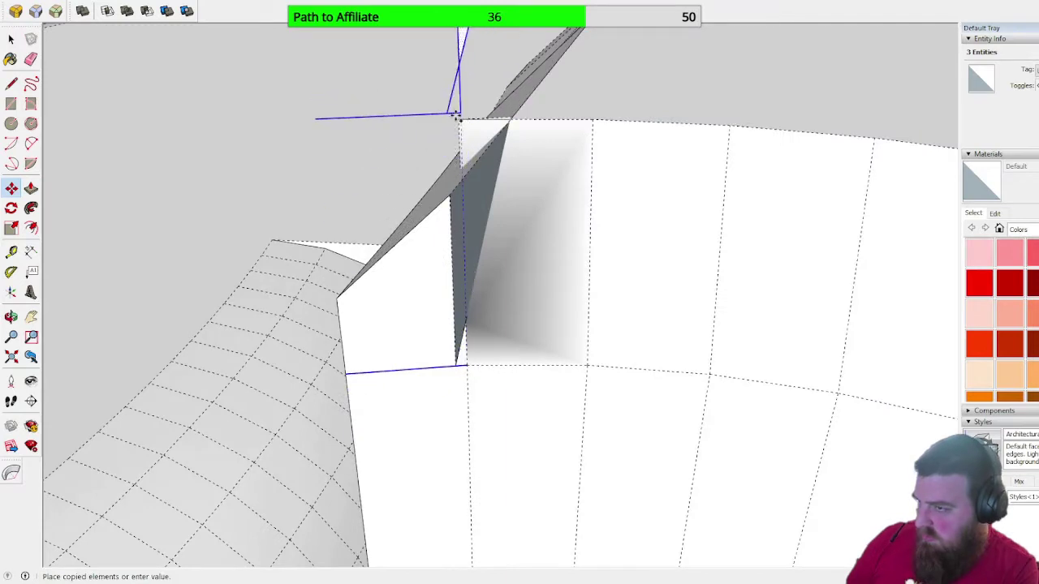
pyautogui.click(458, 120)
# - Draw connecting lines around the protruding corner piece, down to the bevel's lower corner and along its inner seam
pyautogui.click(31, 58)
pyautogui.moveTo(475, 174)
pyautogui.mouseDown(button='middle')
pyautogui.moveTo(480, 78)
pyautogui.moveTo(498, 180)
pyautogui.mouseUp(button='middle')
pyautogui.press('l')
pyautogui.click(366, 276)
pyautogui.click(370, 504)
pyautogui.moveTo(568, 351); pyautogui.dragTo(709, 322, button='middle')
pyautogui.scroll(-2, 477, 290)
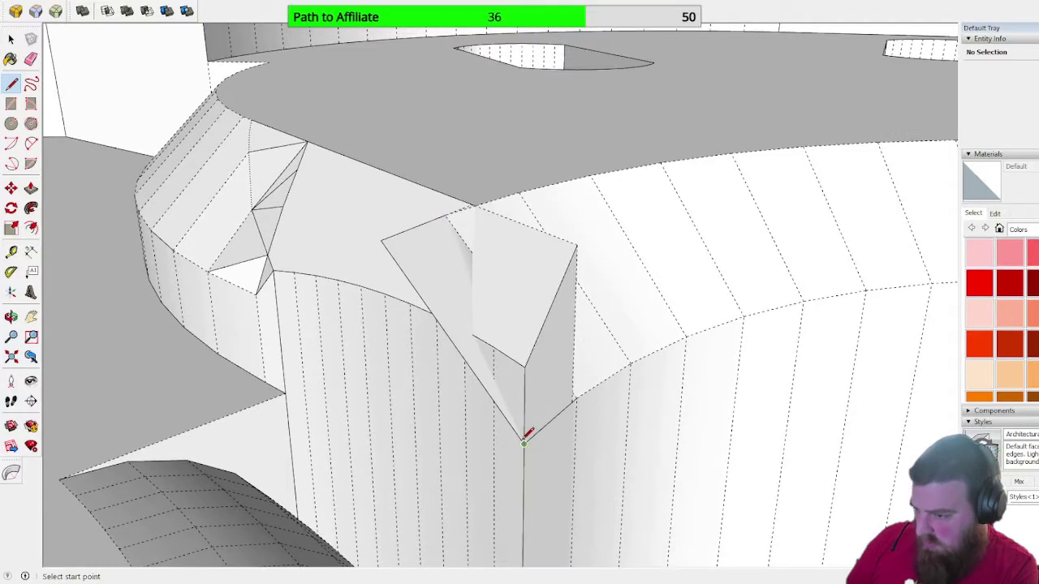
pyautogui.click(493, 378)
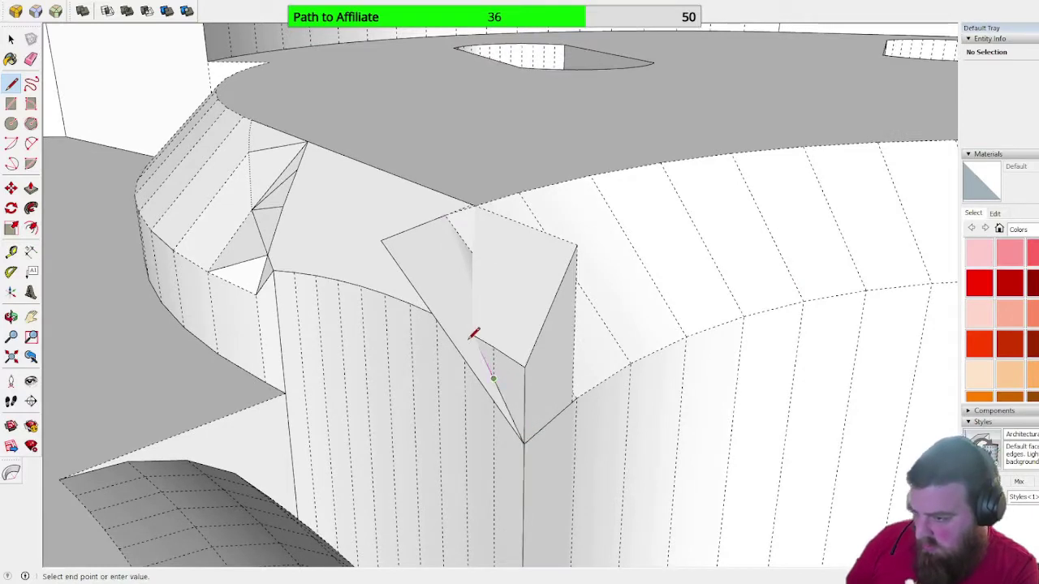
pyautogui.click(474, 333)
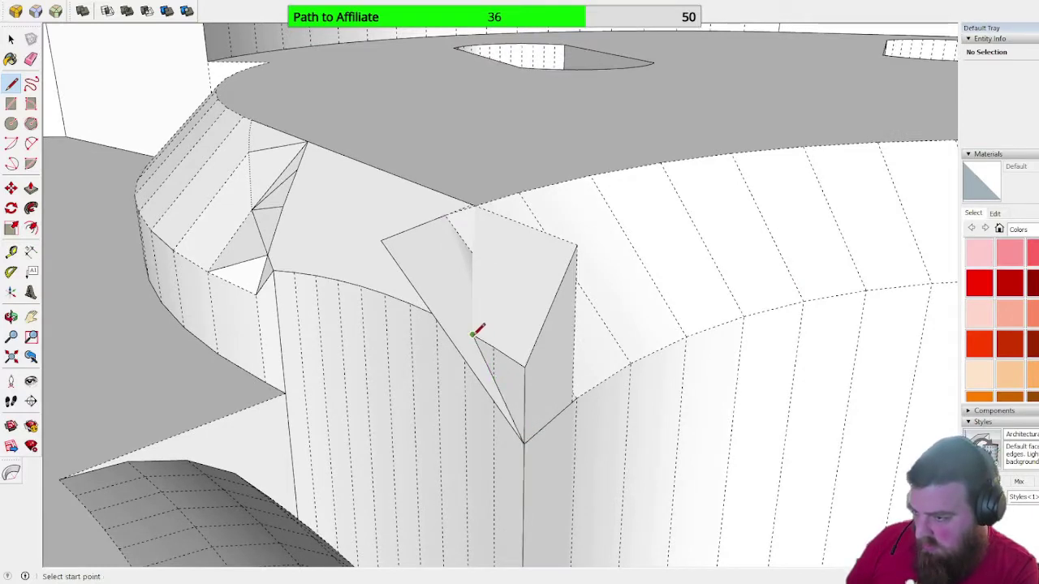
# - Undo the last change and draw a line along the corner seam up to the top face's corner
pyautogui.scroll(3, 481, 222)
pyautogui.scroll(-3, 505, 255)
pyautogui.moveTo(506, 255); pyautogui.dragTo(570, 274, button='middle')
pyautogui.hotkey('ctrl', 'z')
pyautogui.moveTo(496, 272); pyautogui.dragTo(492, 251, button='middle')
pyautogui.click(485, 269)
pyautogui.click(486, 223)
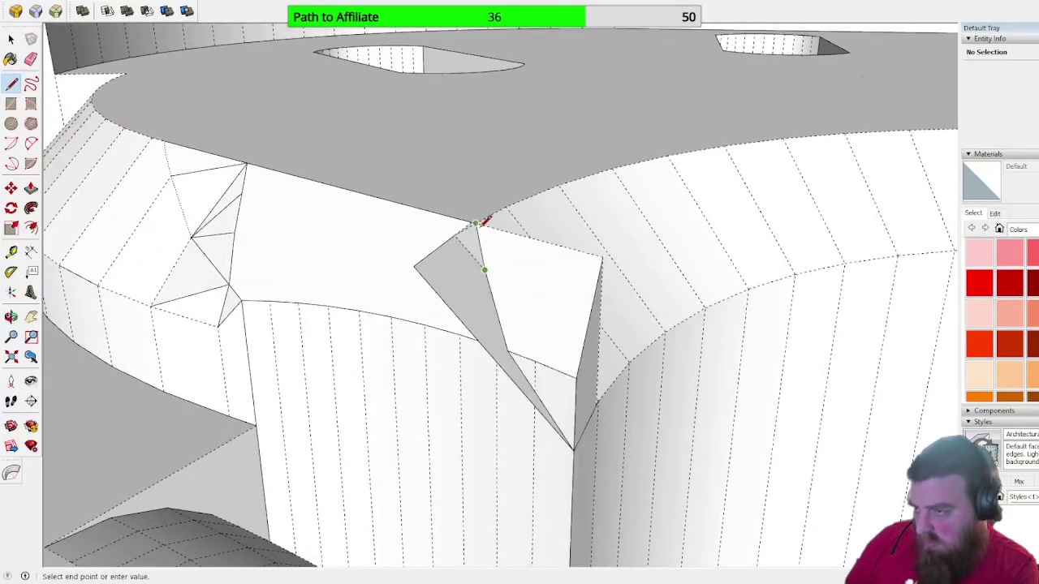
# - Erase the edges of the leftover protruding block at the bevel corner, keeping the corner seam
pyautogui.click(30, 58)
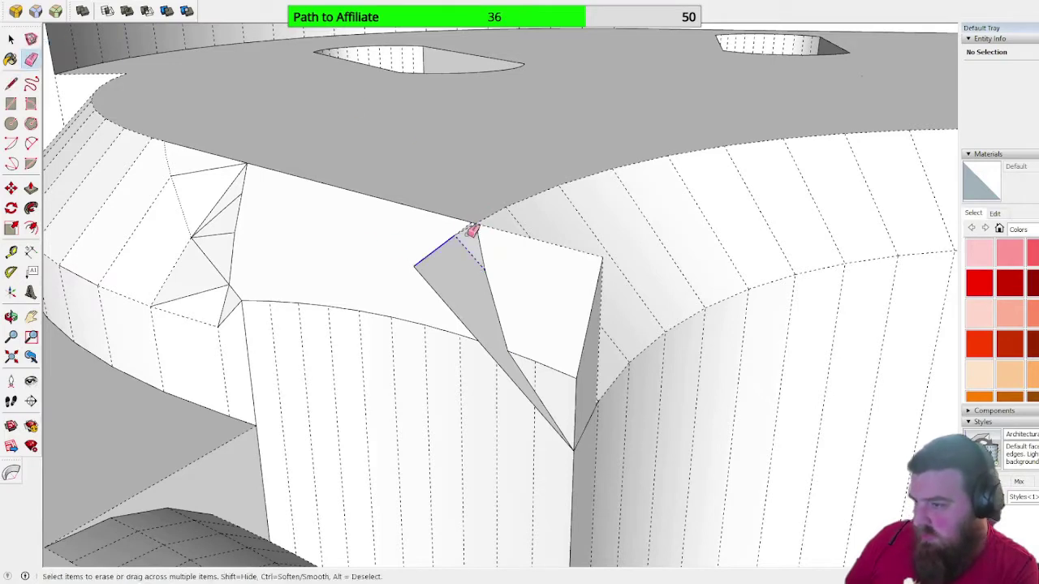
pyautogui.click(469, 232)
pyautogui.moveTo(492, 239)
pyautogui.mouseDown()
pyautogui.moveTo(609, 255)
pyautogui.moveTo(609, 263)
pyautogui.mouseUp()
pyautogui.click(570, 376)
pyautogui.moveTo(579, 364)
pyautogui.mouseDown(button='middle')
pyautogui.moveTo(378, 283)
pyautogui.moveTo(482, 308)
pyautogui.moveTo(507, 344)
pyautogui.mouseUp(button='middle')
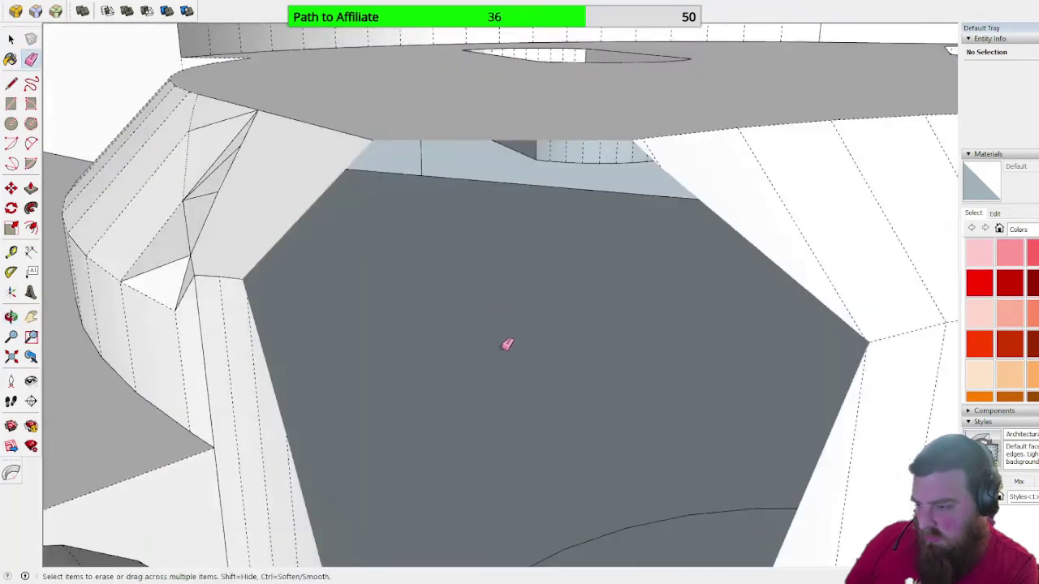
pyautogui.scroll(-5, 507, 344)
pyautogui.click(574, 383)
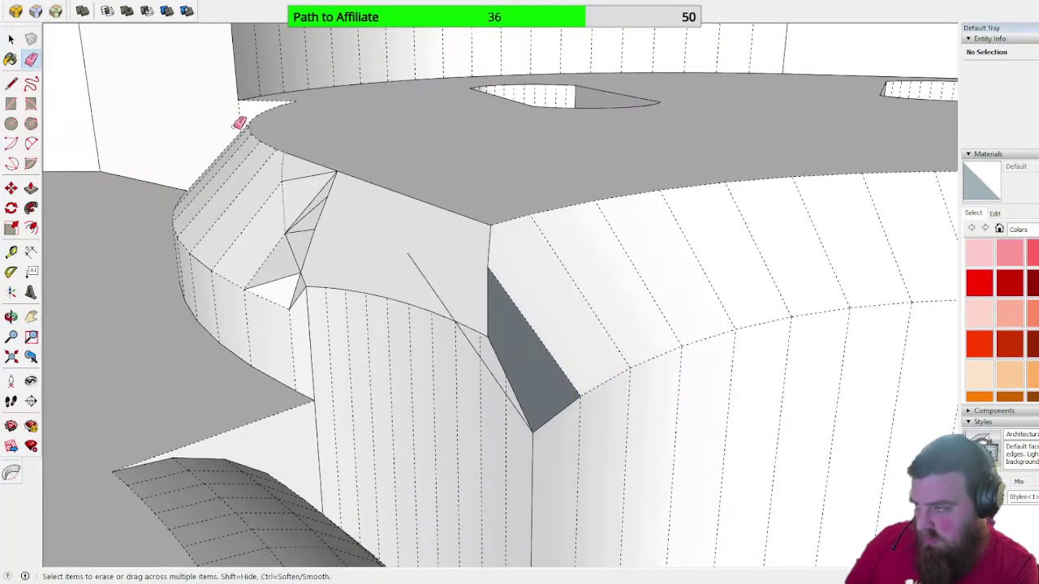
# - Close the gap in the corner bevel with a line to the seam's lower end and delete the stray line beside it
pyautogui.click(12, 84)
pyautogui.click(580, 396)
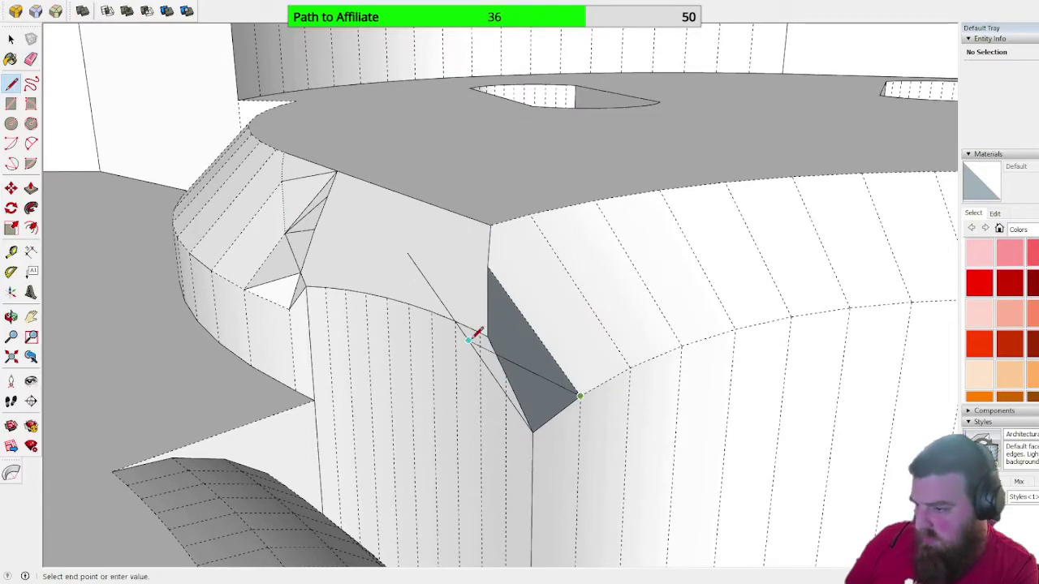
pyautogui.click(487, 335)
pyautogui.press('space')
pyautogui.click(426, 284)
pyautogui.press('Delete')
# - Examine the repaired bevel corner and the stock's rear end, toggling the hidden geometry display
pyautogui.moveTo(498, 239)
pyautogui.mouseDown(button='middle')
pyautogui.moveTo(182, 246)
pyautogui.moveTo(561, 194)
pyautogui.moveTo(905, 174)
pyautogui.moveTo(666, 290)
pyautogui.mouseUp(button='middle')
pyautogui.scroll(-2, 666, 289)
pyautogui.moveTo(429, 240)
pyautogui.mouseDown(button='middle')
pyautogui.moveTo(909, 225)
pyautogui.moveTo(409, 278)
pyautogui.moveTo(166, 232)
pyautogui.mouseUp(button='middle')
pyautogui.scroll(-5, 166, 232)
pyautogui.moveTo(293, 255)
pyautogui.mouseDown(button='middle')
pyautogui.moveTo(139, 251)
pyautogui.moveTo(109, 290)
pyautogui.moveTo(179, 302)
pyautogui.mouseUp(button='middle')
pyautogui.scroll(3, 359, 252)
pyautogui.moveTo(358, 252)
pyautogui.mouseDown(button='middle')
pyautogui.moveTo(519, 283)
pyautogui.moveTo(409, 283)
pyautogui.moveTo(309, 308)
pyautogui.moveTo(185, 213)
pyautogui.moveTo(111, 213)
pyautogui.moveTo(135, 246)
pyautogui.moveTo(205, 241)
pyautogui.mouseUp(button='middle')
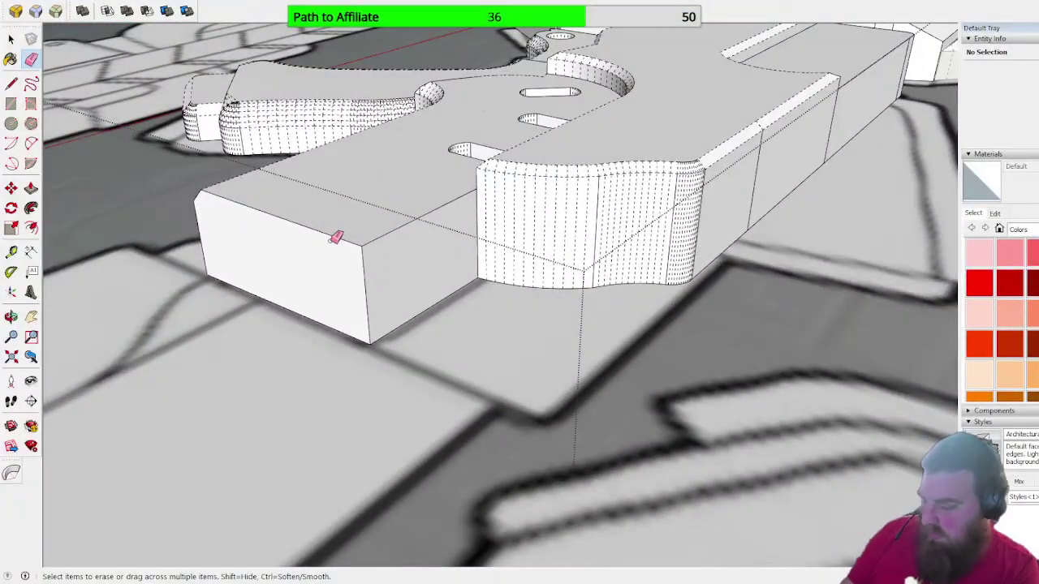
pyautogui.hotkey('alt', 'h')
pyautogui.hotkey('alt', 'h')
pyautogui.scroll(3, 673, 156)
pyautogui.moveTo(673, 155); pyautogui.dragTo(737, 157, button='middle')
# - Soften the edges of the whole connected stock geometry and turn off the hidden geometry display
pyautogui.click(10, 39)
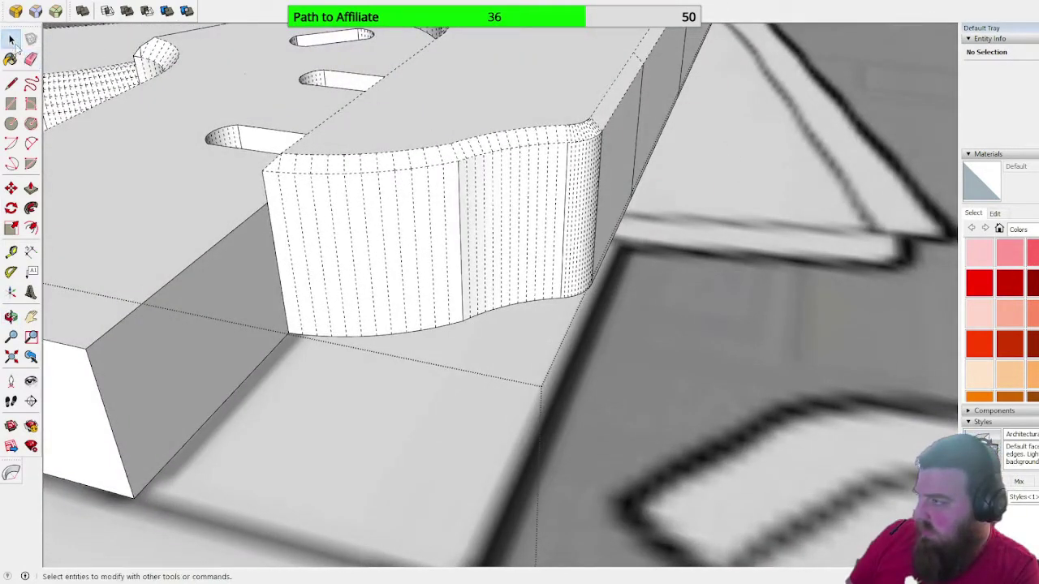
pyautogui.tripleClick(362, 106)
pyautogui.rightClick(363, 107)
pyautogui.click(426, 294)
pyautogui.scroll(-2, 507, 261)
pyautogui.click(510, 304)
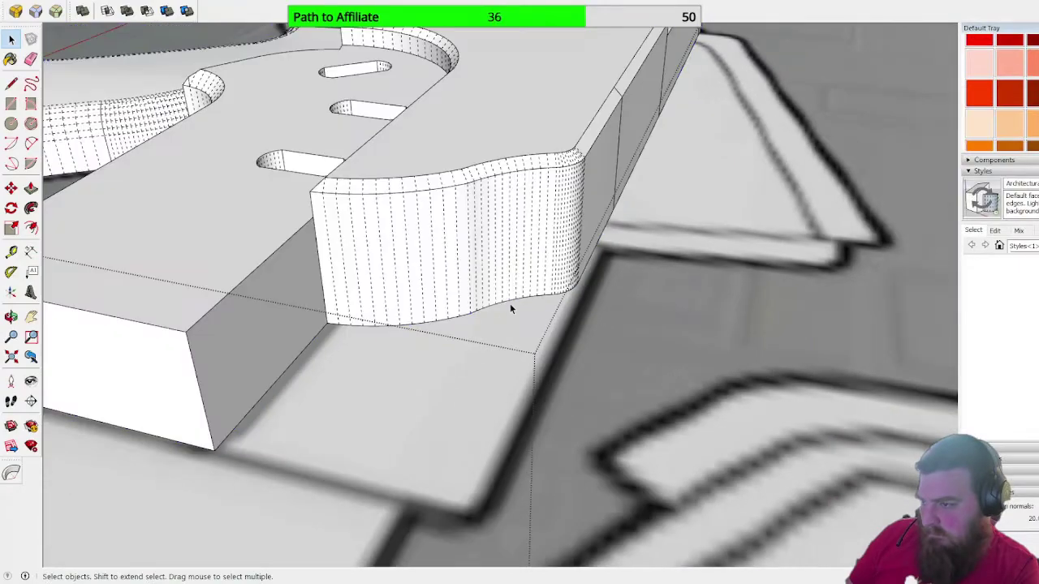
pyautogui.hotkey('alt', 'h')
# - Move the raised section's curved rear end faces outward along the stock, past the end of the lower block
pyautogui.click(514, 163)
pyautogui.keyDown('shift'); pyautogui.click(509, 225); pyautogui.keyUp('shift')
pyautogui.moveTo(487, 221); pyautogui.dragTo(422, 241, button='middle')
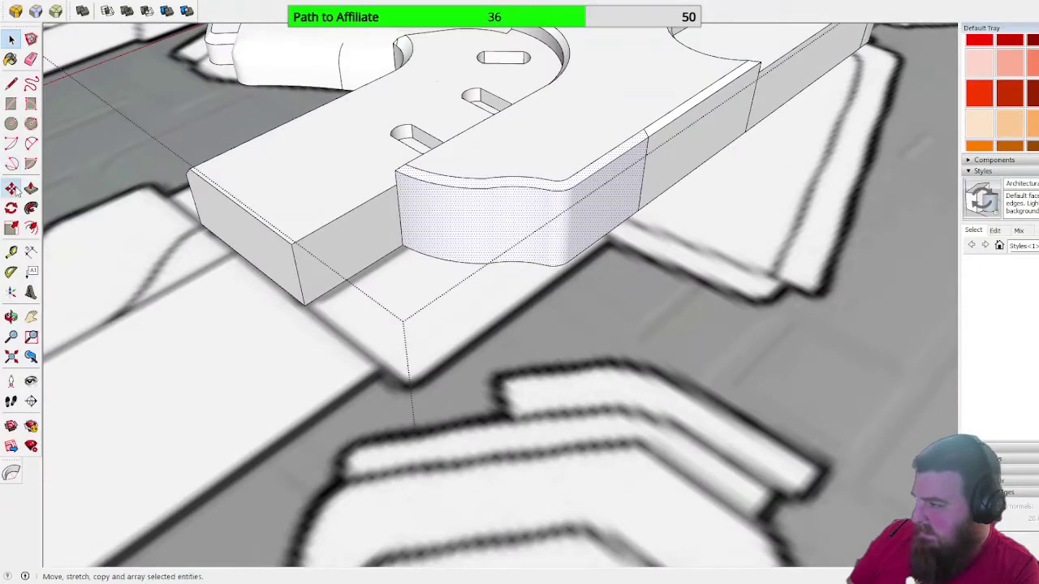
pyautogui.click(11, 189)
pyautogui.click(398, 244)
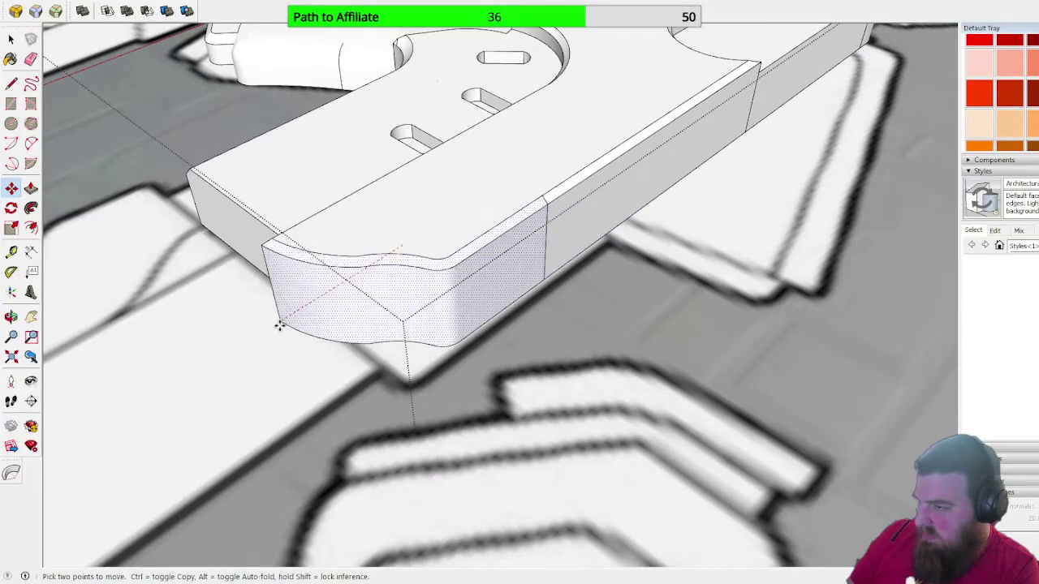
pyautogui.click(128, 404)
# - Draw a cut line around the extended raised section, level with the lower block's rear face, across both sides, chamfers and top
pyautogui.moveTo(127, 403); pyautogui.dragTo(633, 213, button='middle')
pyautogui.scroll(5, 428, 347)
pyautogui.click(11, 83)
pyautogui.click(483, 407)
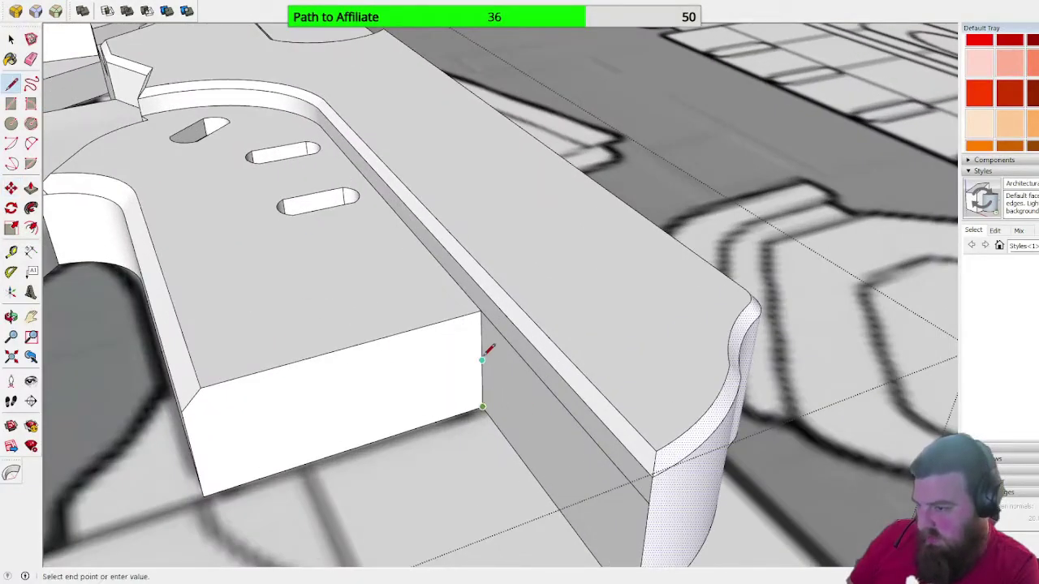
pyautogui.click(490, 276)
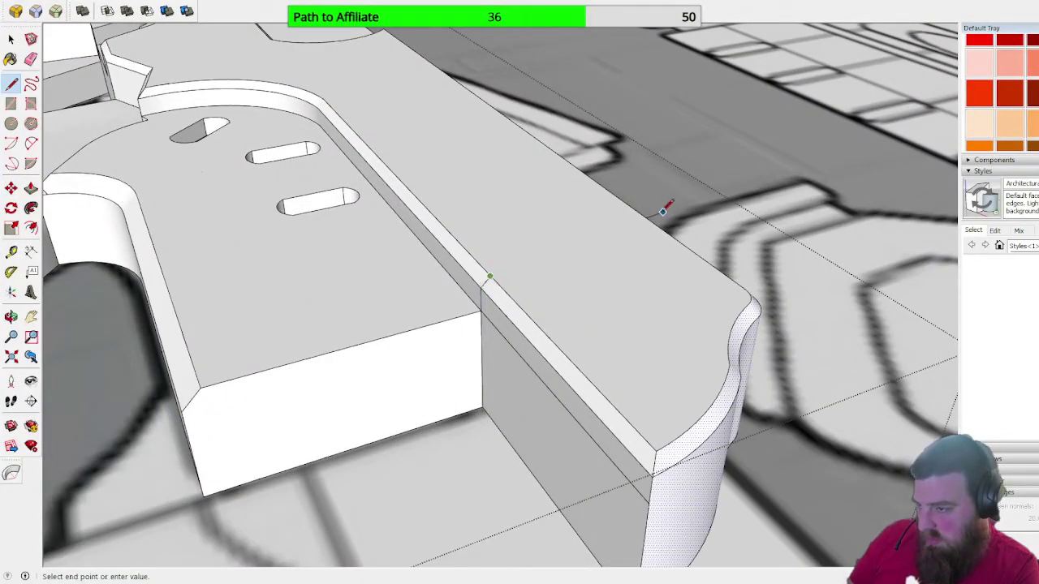
pyautogui.moveTo(664, 209); pyautogui.dragTo(301, 234, button='middle')
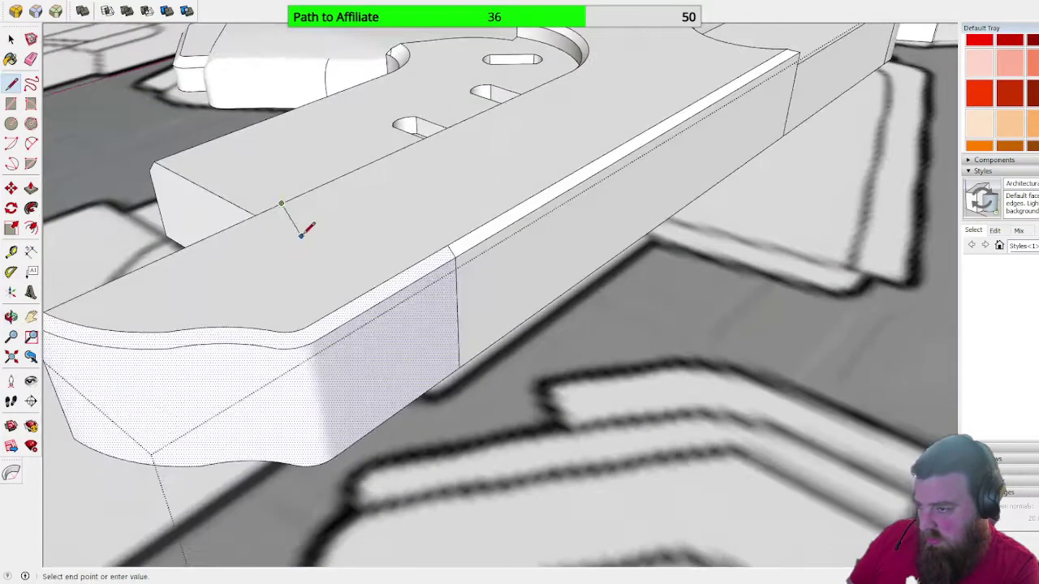
pyautogui.click(408, 267)
pyautogui.scroll(3, 410, 268)
pyautogui.click(410, 272)
pyautogui.click(423, 293)
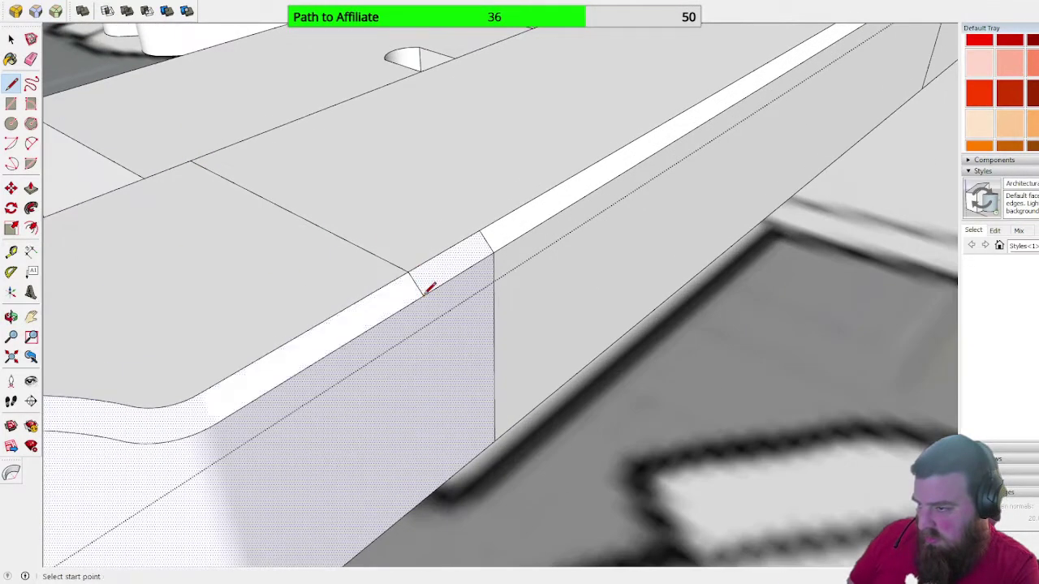
pyautogui.click(443, 490)
# - Erase the raised section's edges beyond the cut line and delete the detached curved end surface
pyautogui.scroll(-5, 552, 395)
pyautogui.moveTo(527, 357); pyautogui.dragTo(771, 242, button='middle')
pyautogui.scroll(4, 763, 239)
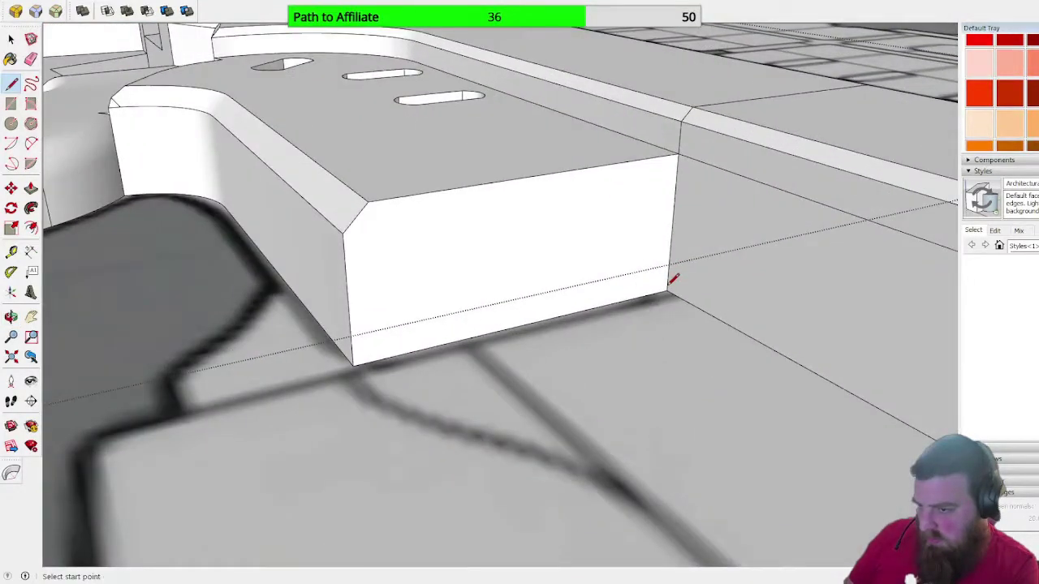
pyautogui.click(10, 39)
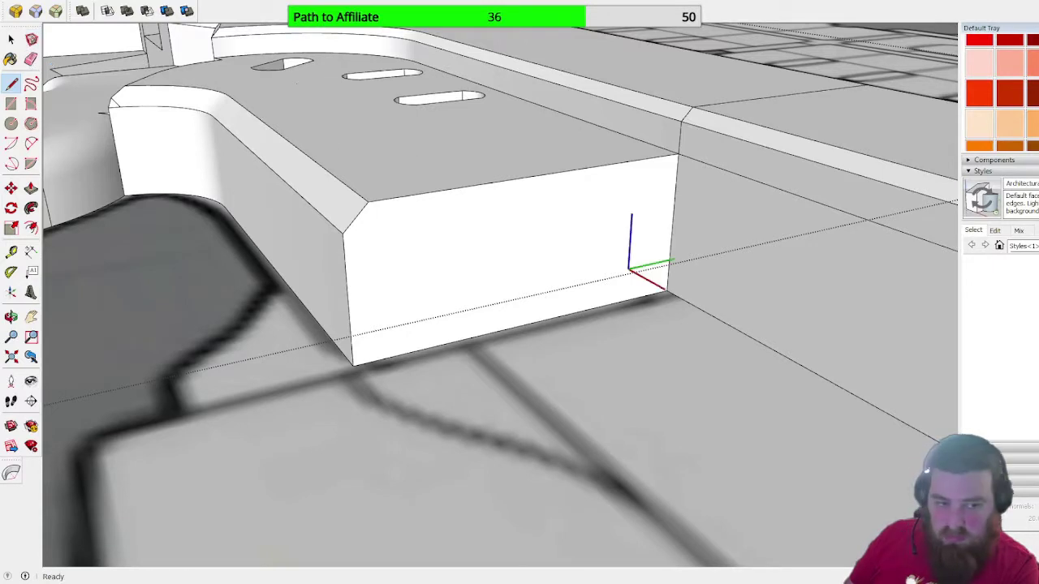
pyautogui.press('space')
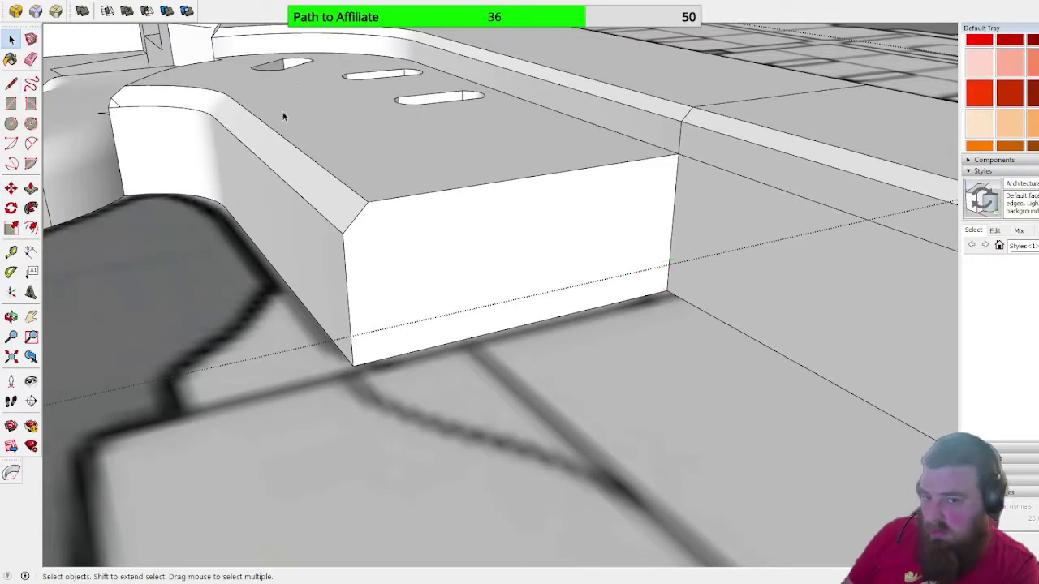
pyautogui.click(30, 58)
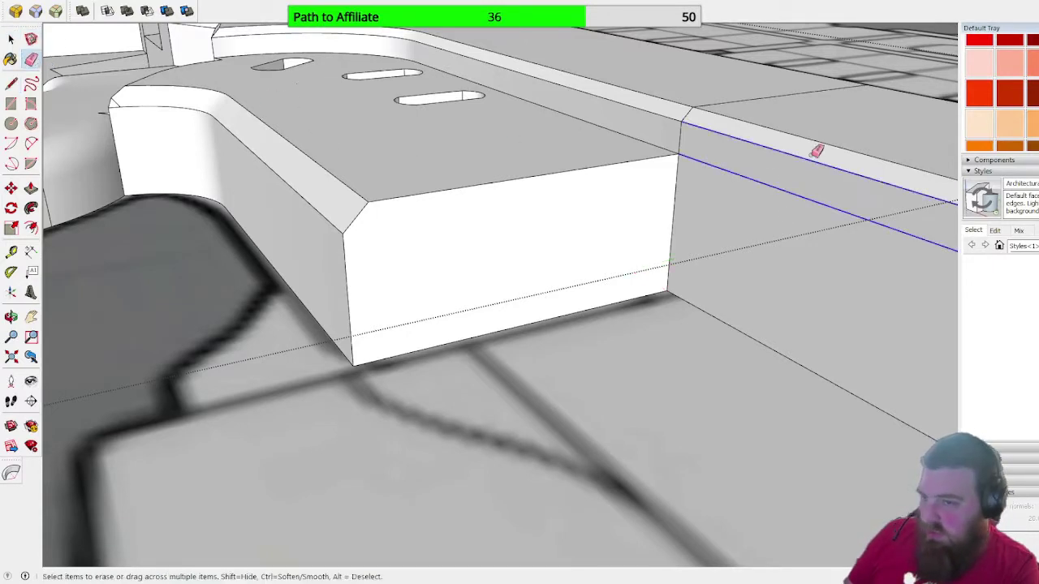
pyautogui.moveTo(815, 155); pyautogui.dragTo(404, 166, button='middle')
pyautogui.moveTo(773, 126)
pyautogui.mouseDown()
pyautogui.moveTo(718, 232)
pyautogui.moveTo(666, 300)
pyautogui.mouseUp()
pyautogui.moveTo(735, 179); pyautogui.dragTo(945, 227, button='middle')
pyautogui.click(10, 40)
pyautogui.scroll(-3, 406, 194)
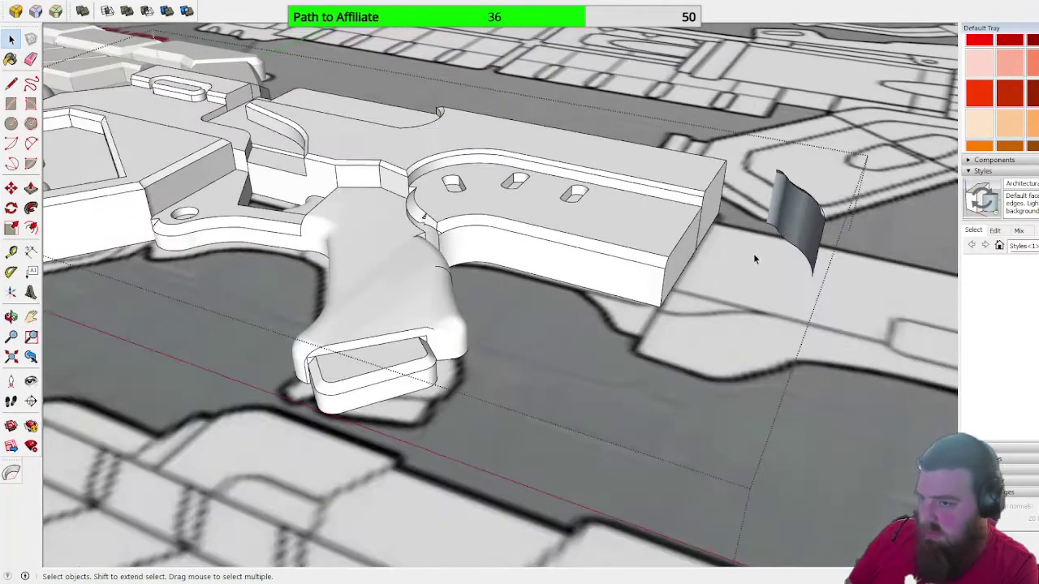
pyautogui.tripleClick(785, 215)
pyautogui.press('Delete')
# - Examine the whole missile launcher against the reference drawing around the stock's rear end
pyautogui.scroll(-6, 673, 252)
pyautogui.moveTo(600, 255); pyautogui.dragTo(643, 307, button='middle')
pyautogui.scroll(-2, 644, 307)
pyautogui.scroll(4, 631, 187)
pyautogui.click(667, 214)
pyautogui.moveTo(721, 256); pyautogui.dragTo(296, 134, button='middle')
pyautogui.scroll(-4, 296, 134)
pyautogui.scroll(7, 511, 353)
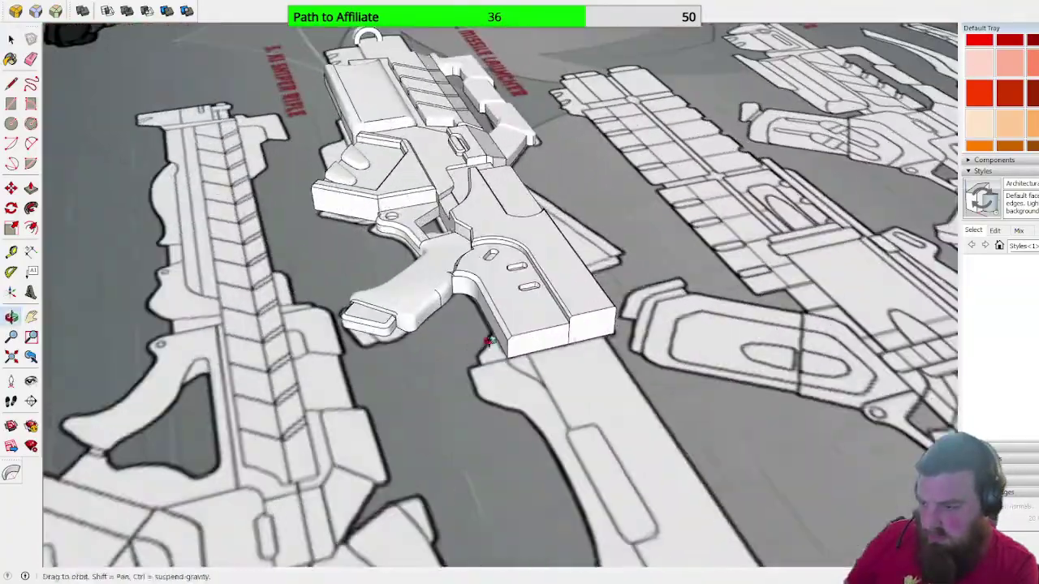
# - Trace the small reference outline beneath the stock's rear end with an arc and lines, closing it at the lower block's bottom corner
pyautogui.moveTo(492, 342); pyautogui.dragTo(791, 396, button='middle')
pyautogui.scroll(8, 793, 398)
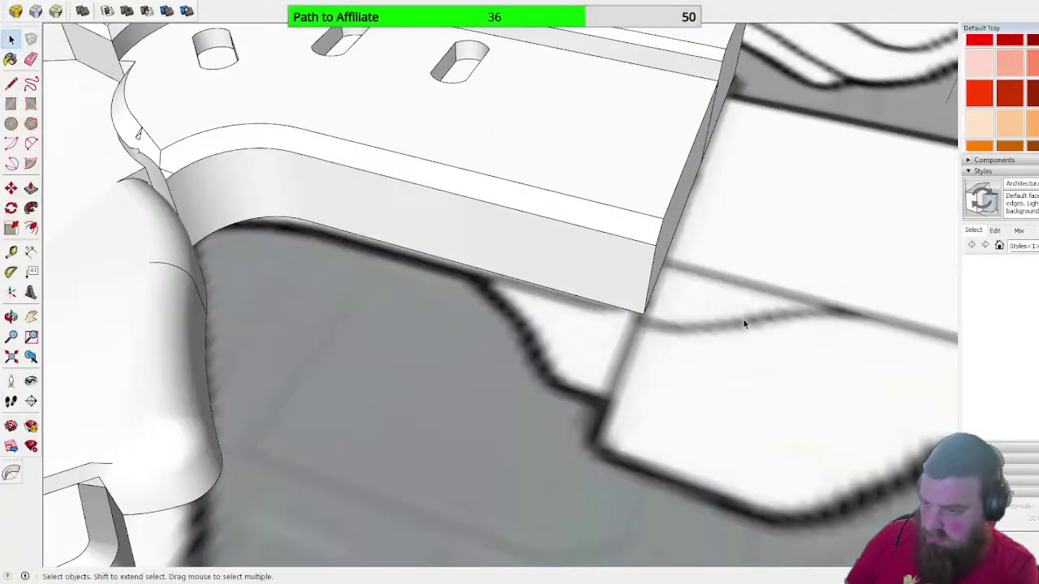
pyautogui.click(31, 144)
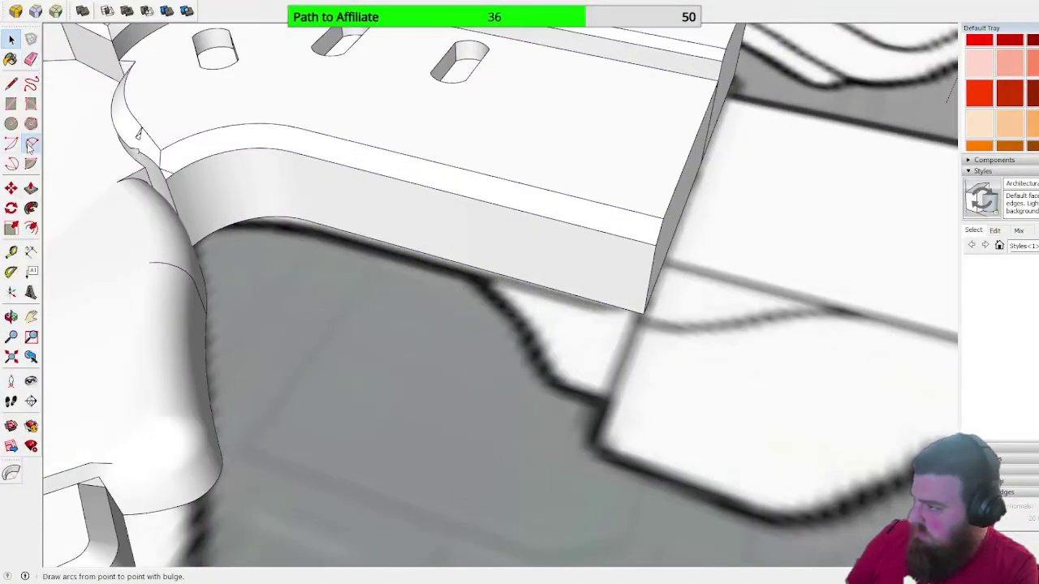
pyautogui.click(465, 263)
pyautogui.click(551, 384)
pyautogui.click(526, 321)
pyautogui.click(12, 84)
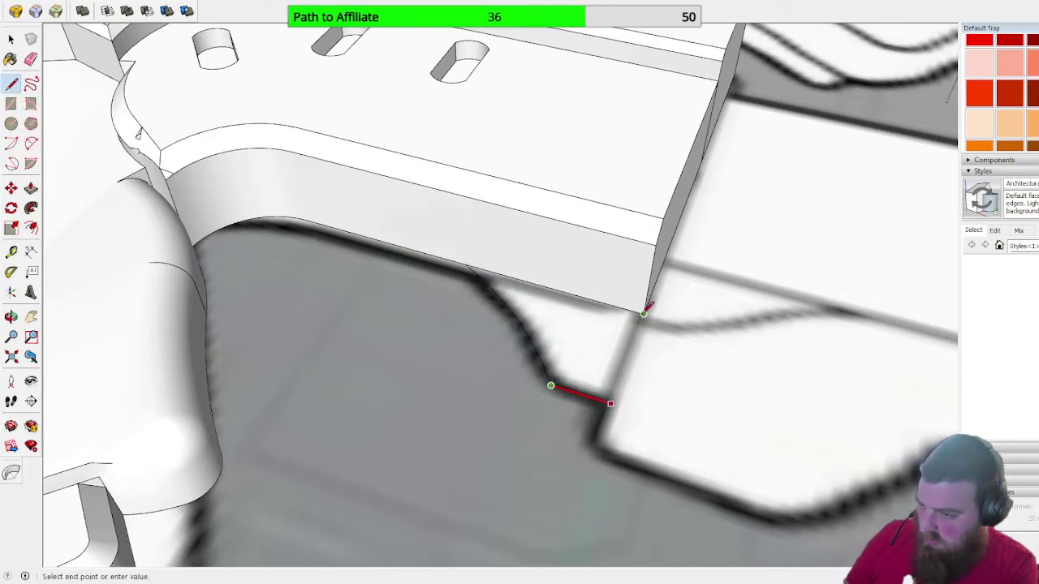
pyautogui.click(643, 313)
pyautogui.scroll(-3, 525, 262)
pyautogui.scroll(3, 435, 289)
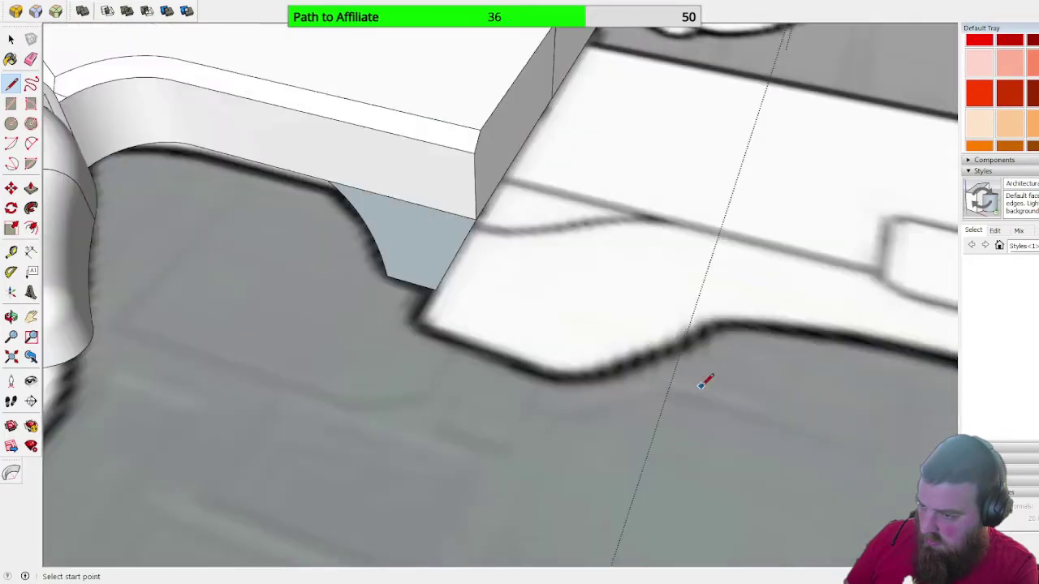
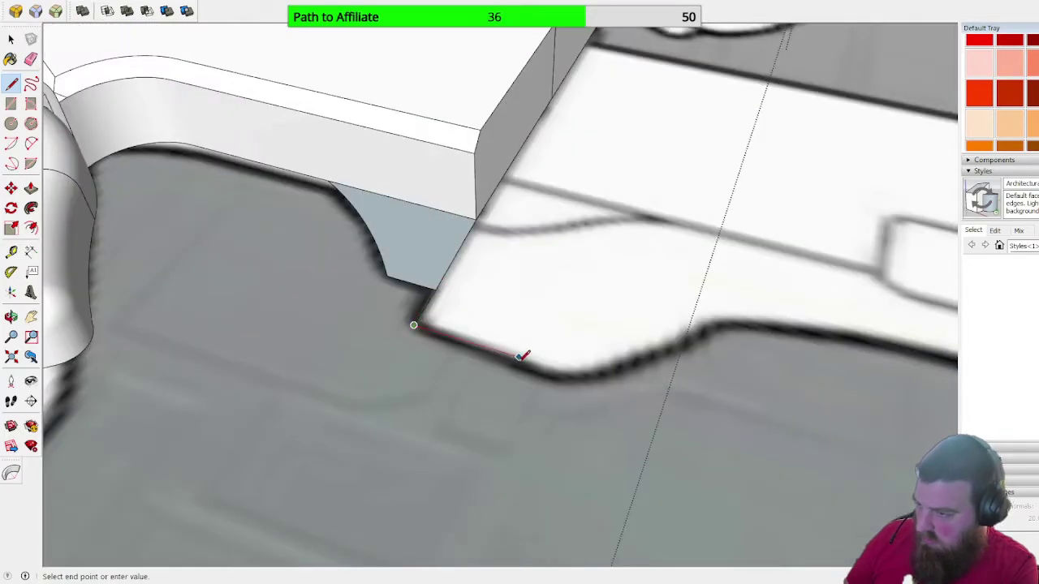
# - Trace the reference's lower outline beyond the rear block with a straight bottom line and an arc rising along the slope
pyautogui.click(558, 373)
pyautogui.moveTo(538, 292); pyautogui.dragTo(343, 348, button='middle')
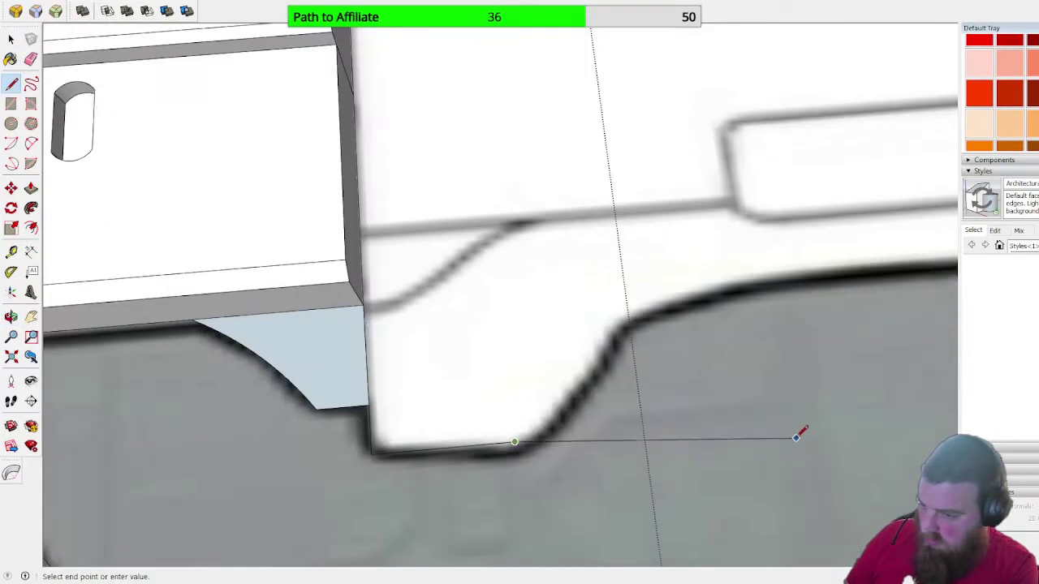
pyautogui.click(31, 143)
pyautogui.click(513, 442)
pyautogui.click(621, 329)
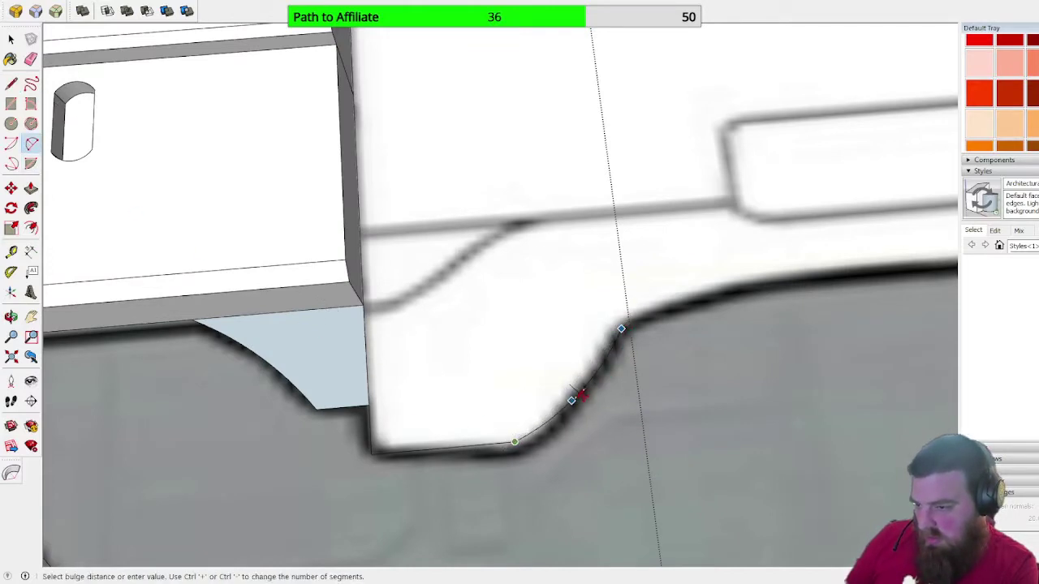
pyautogui.click(577, 396)
# - Continue the lower outline with a small arc at the bend and long arcs along the concave underside to its far bottom corner
pyautogui.scroll(-2, 623, 351)
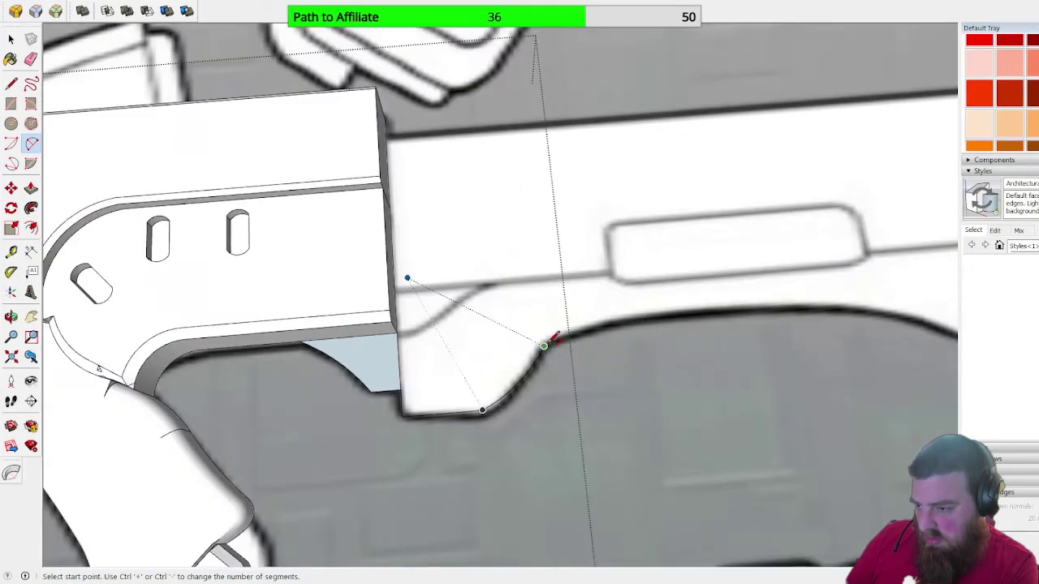
pyautogui.click(544, 346)
pyautogui.scroll(5, 544, 345)
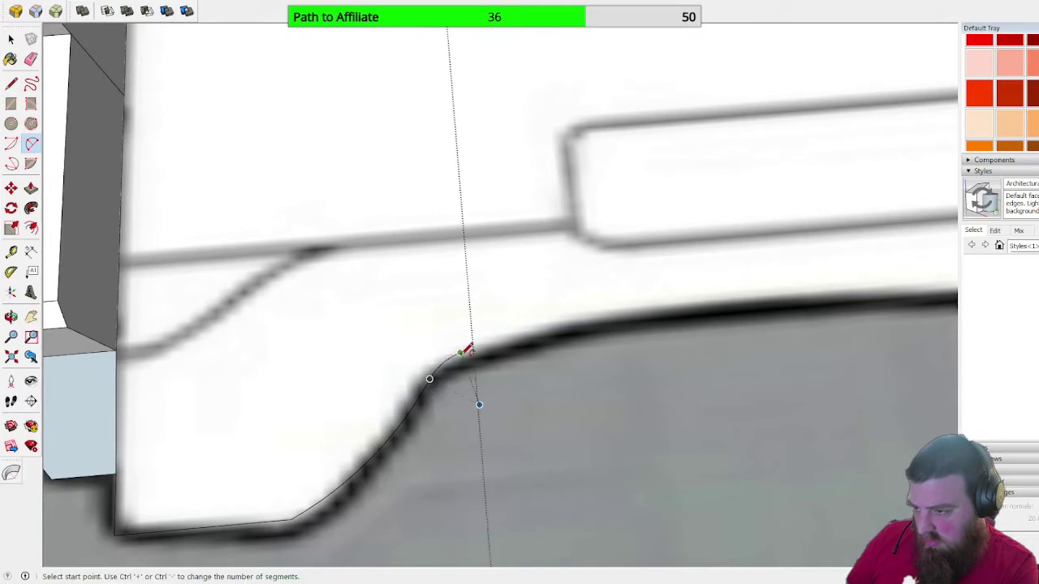
pyautogui.scroll(-3, 292, 283)
pyautogui.scroll(3, 684, 313)
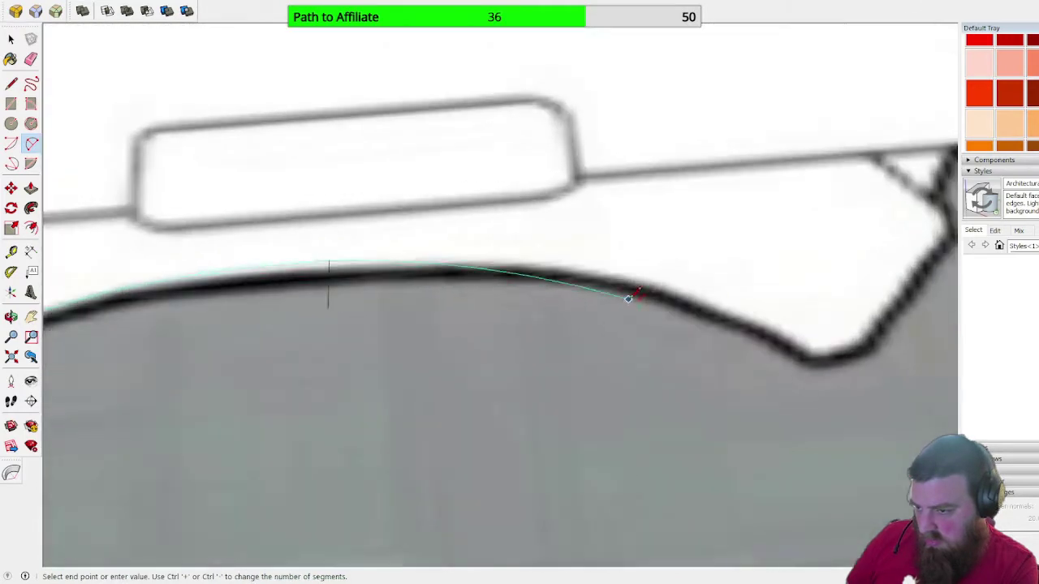
pyautogui.doubleClick(641, 285)
pyautogui.doubleClick(816, 366)
# - Trace the outline's far bottom corner and slanted end with straight lines up to the small triangular notch
pyautogui.scroll(-2, 564, 323)
pyautogui.scroll(3, 822, 328)
pyautogui.click(10, 84)
pyautogui.click(648, 371)
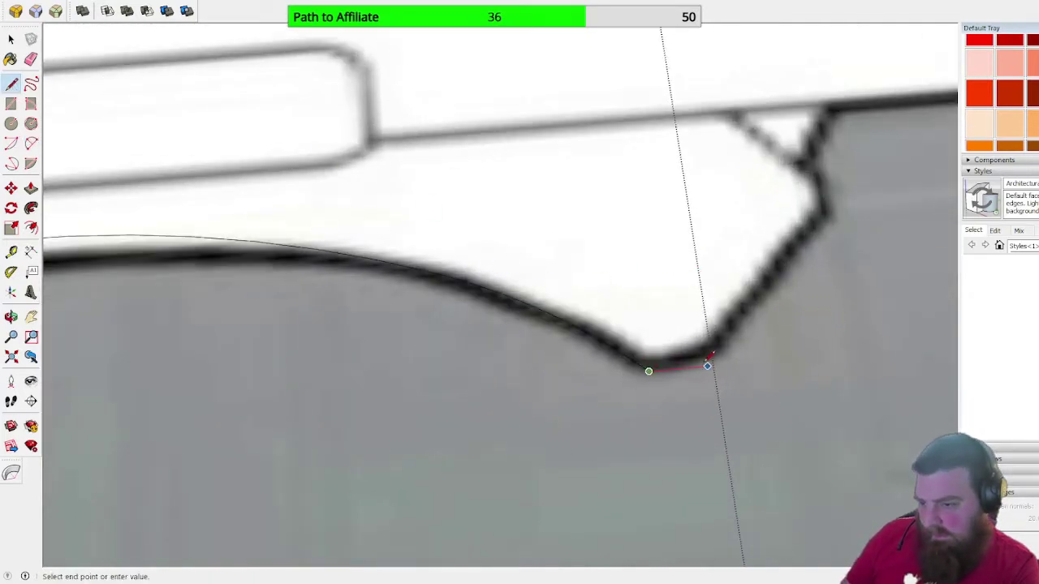
pyautogui.click(697, 367)
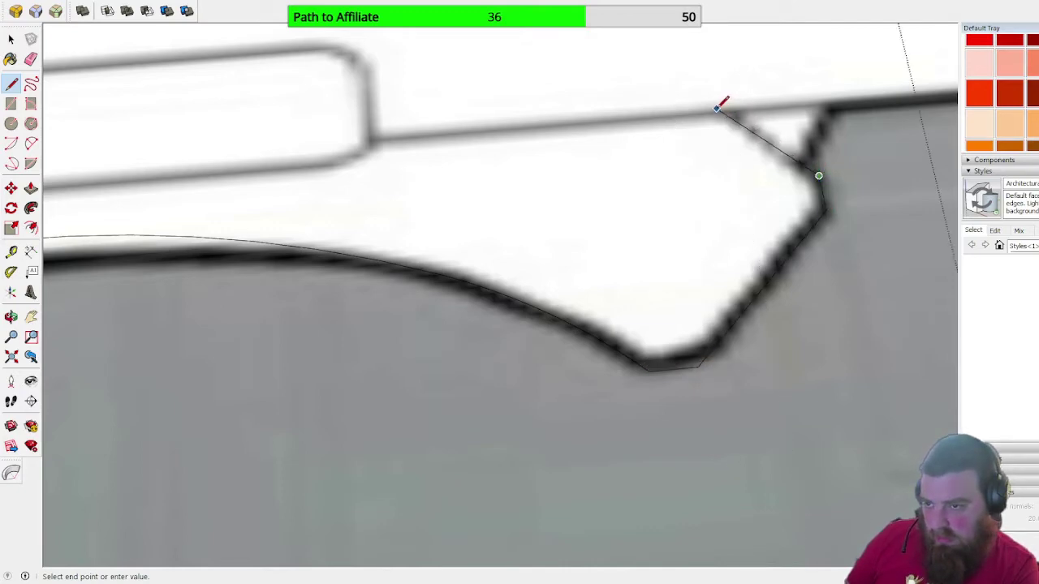
# - Draw a closed triangle over the notch at the outline's far end, extending its top edge slightly above the reference seam
pyautogui.scroll(-5, 617, 292)
pyautogui.scroll(3, 641, 259)
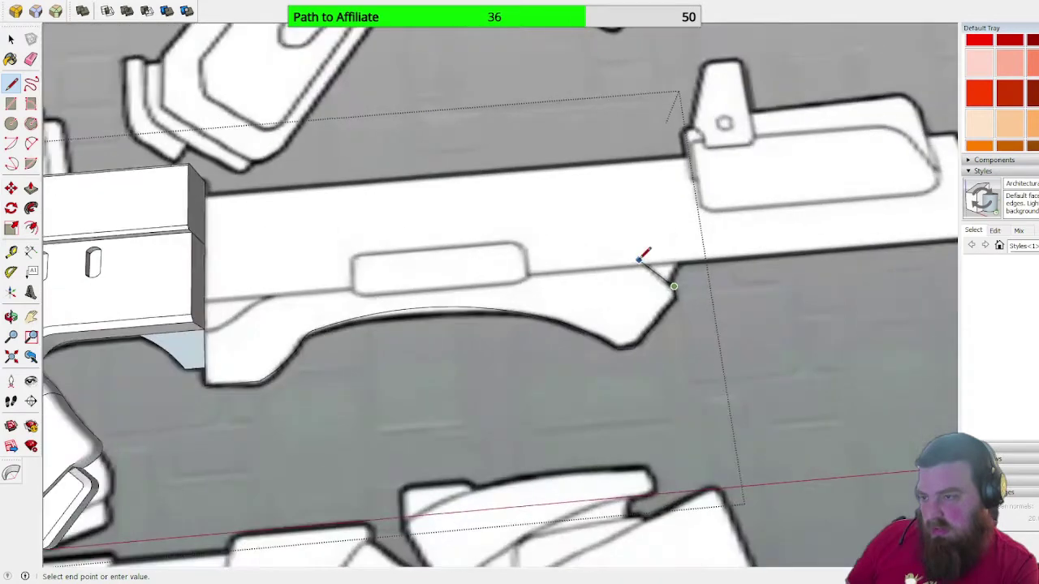
pyautogui.scroll(2, 641, 258)
pyautogui.click(625, 251)
pyautogui.scroll(2, 625, 251)
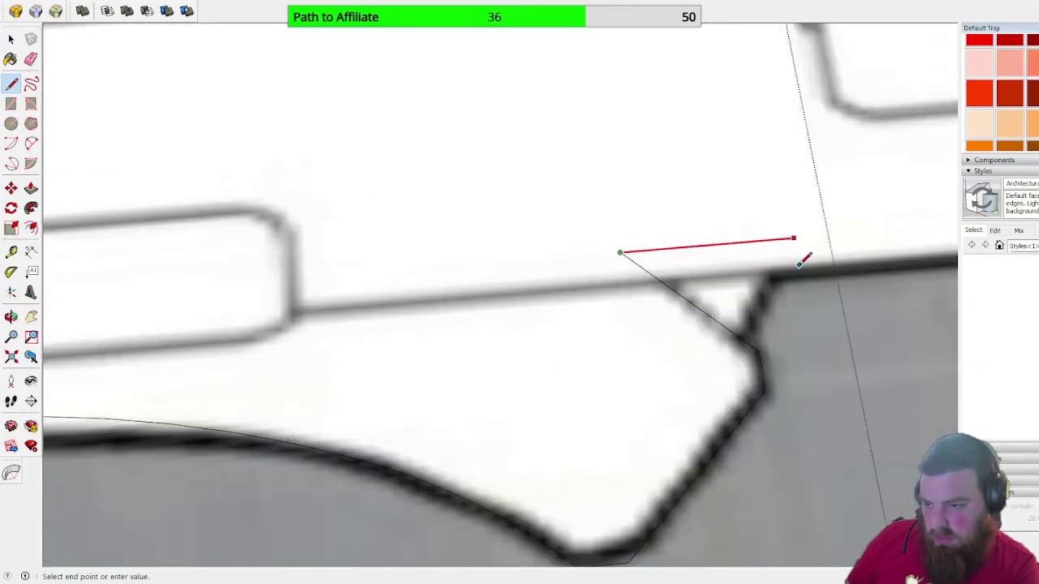
pyautogui.click(794, 240)
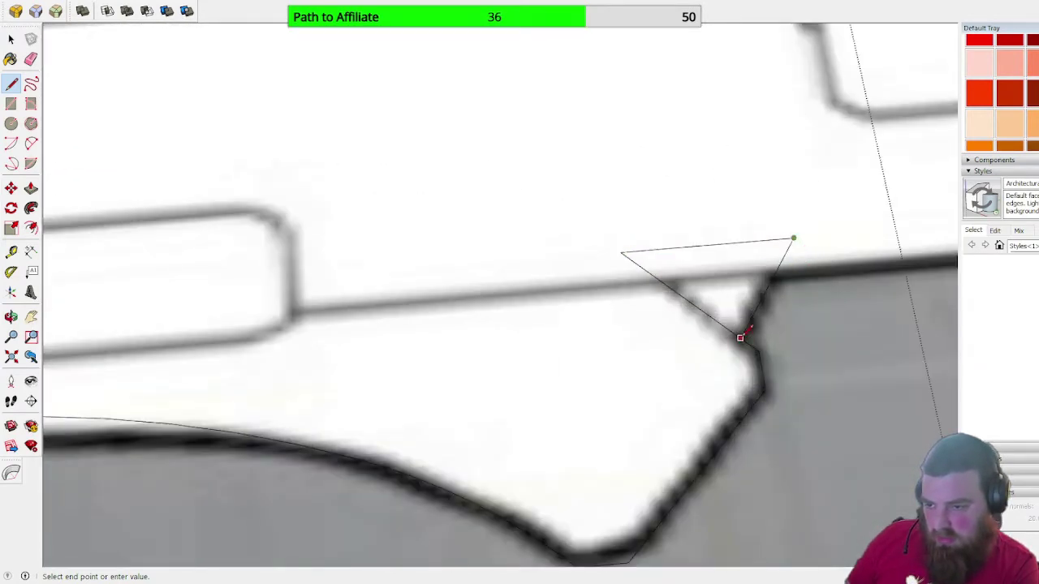
pyautogui.click(740, 337)
# - Draw a line from the triangle's upper corner, parallel to the reference seam, to the near end of the rounded rectangular detail
pyautogui.scroll(-5, 844, 216)
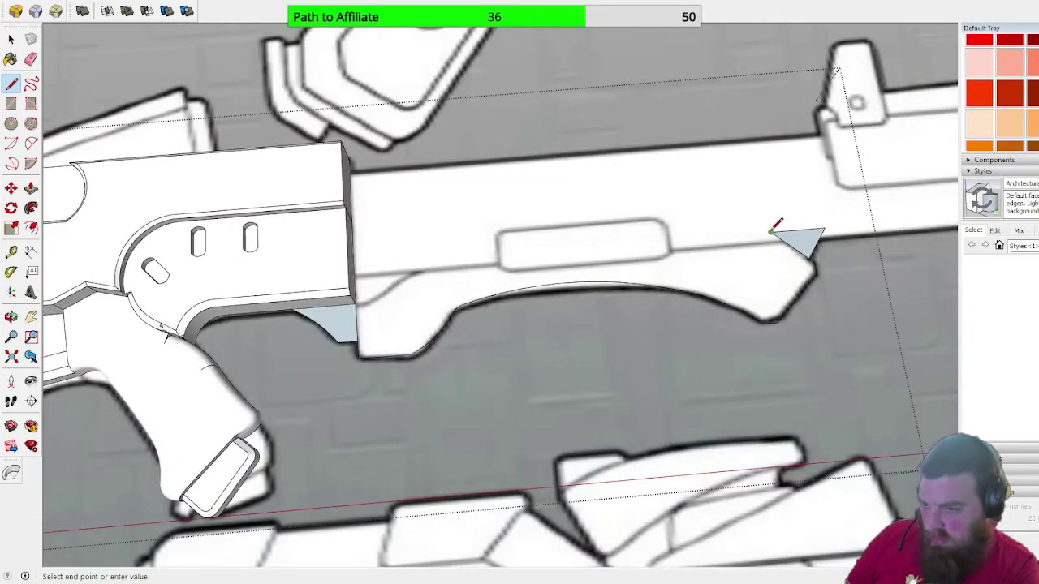
pyautogui.scroll(3, 719, 231)
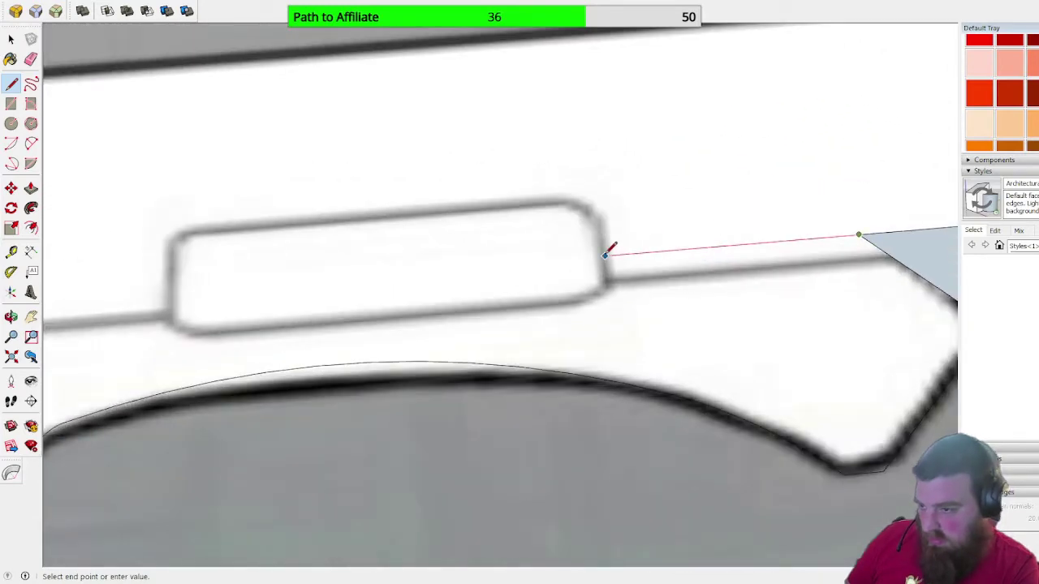
pyautogui.scroll(-1, 604, 254)
pyautogui.click(604, 254)
pyautogui.scroll(-1, 608, 241)
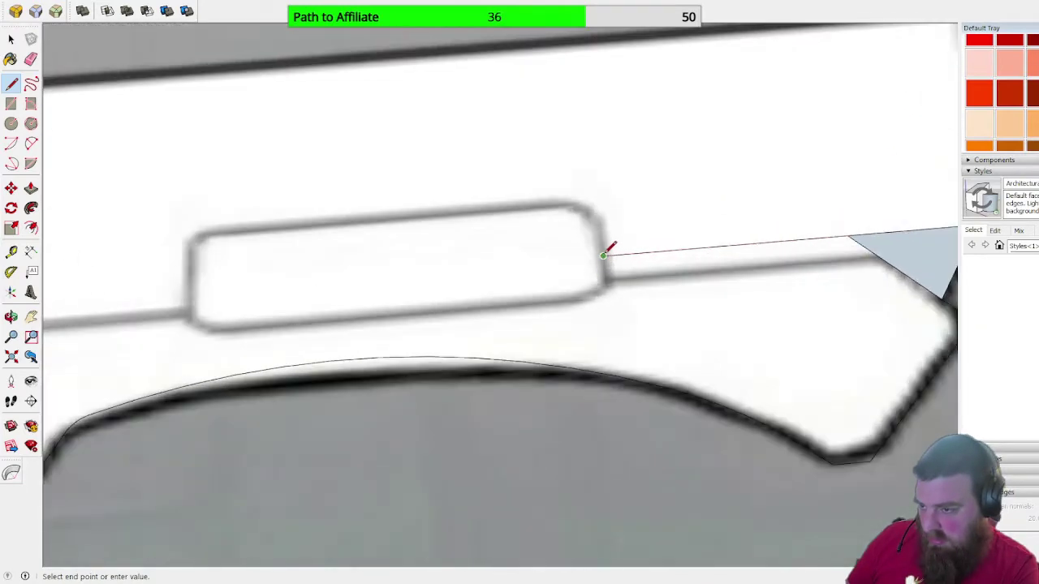
pyautogui.scroll(3, 607, 268)
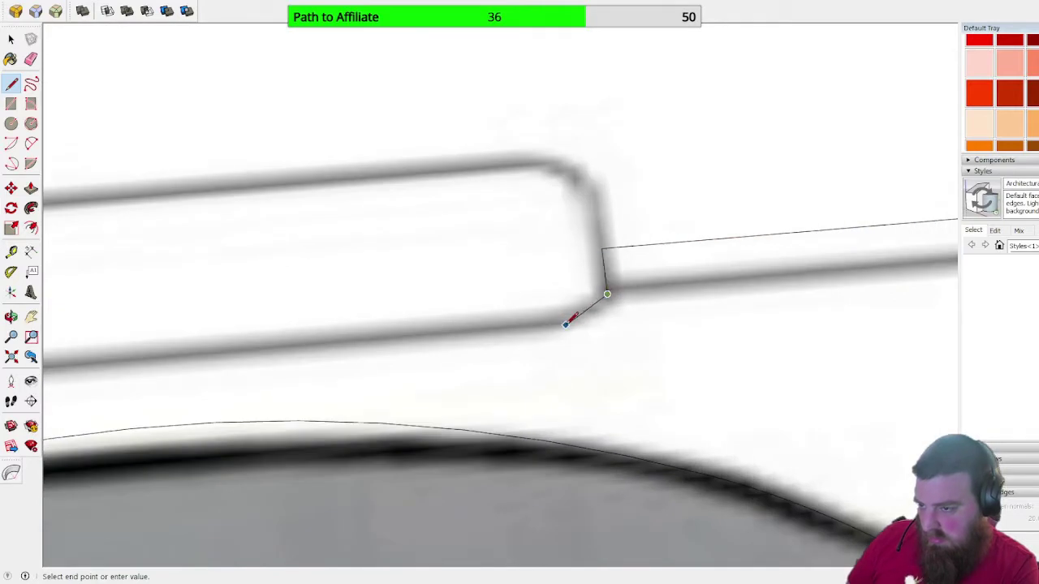
pyautogui.click(565, 323)
pyautogui.scroll(-2, 565, 322)
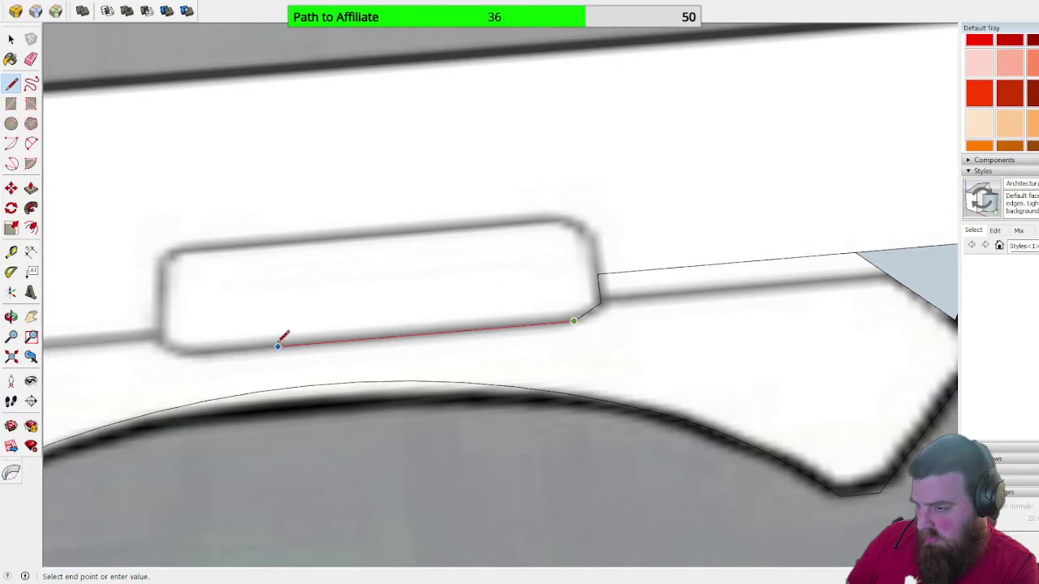
pyautogui.scroll(-1, 279, 346)
pyautogui.scroll(3, 162, 332)
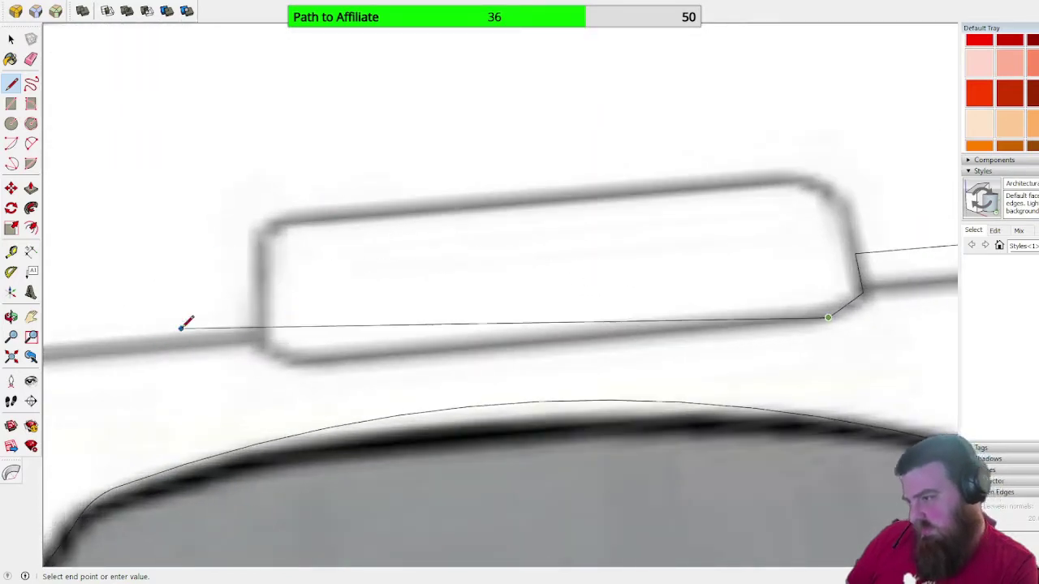
pyautogui.scroll(-2, 259, 357)
pyautogui.click(260, 357)
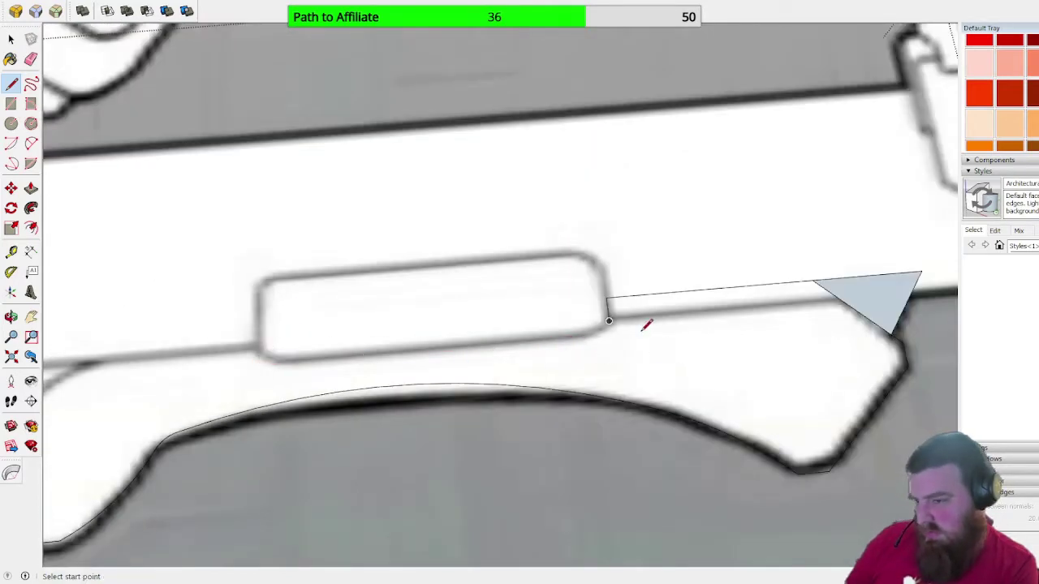
pyautogui.scroll(1, 609, 323)
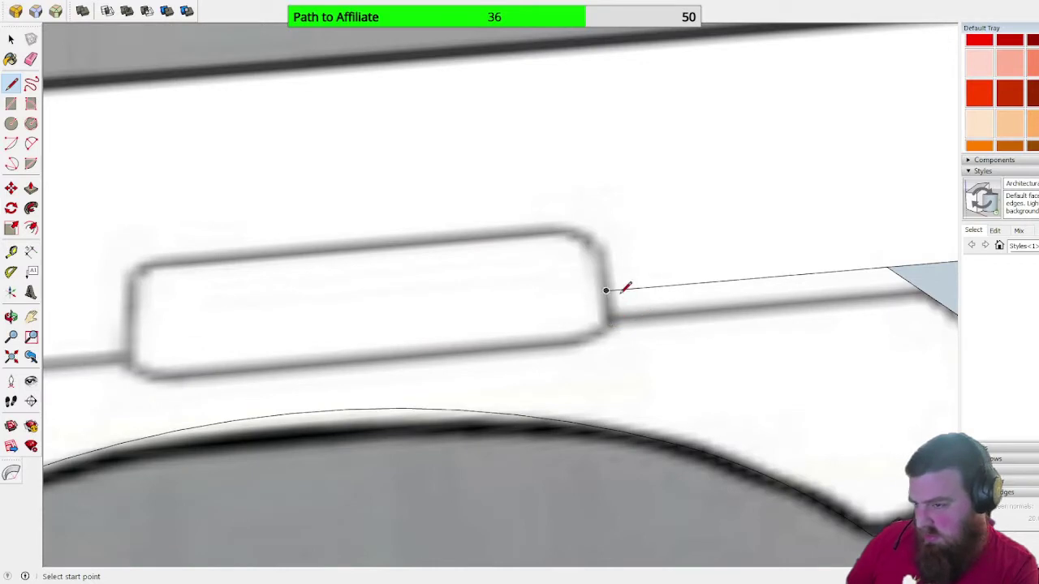
# - Trace the rounded rectangular detail as a closed four-sided face with sharp corners, starting from the end of the seam line
pyautogui.click(607, 291)
pyautogui.click(483, 347)
pyautogui.click(129, 276)
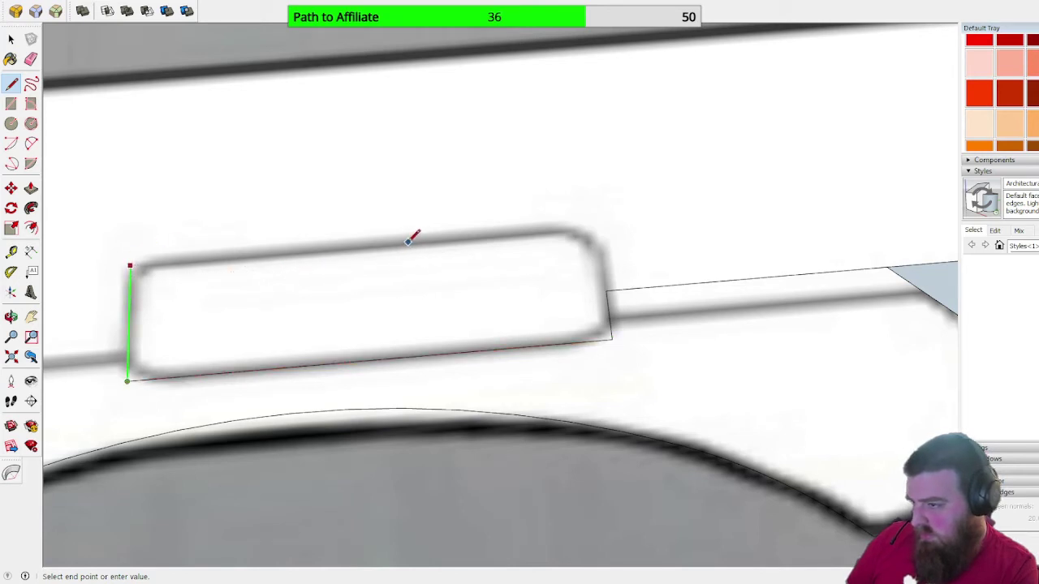
pyautogui.click(599, 224)
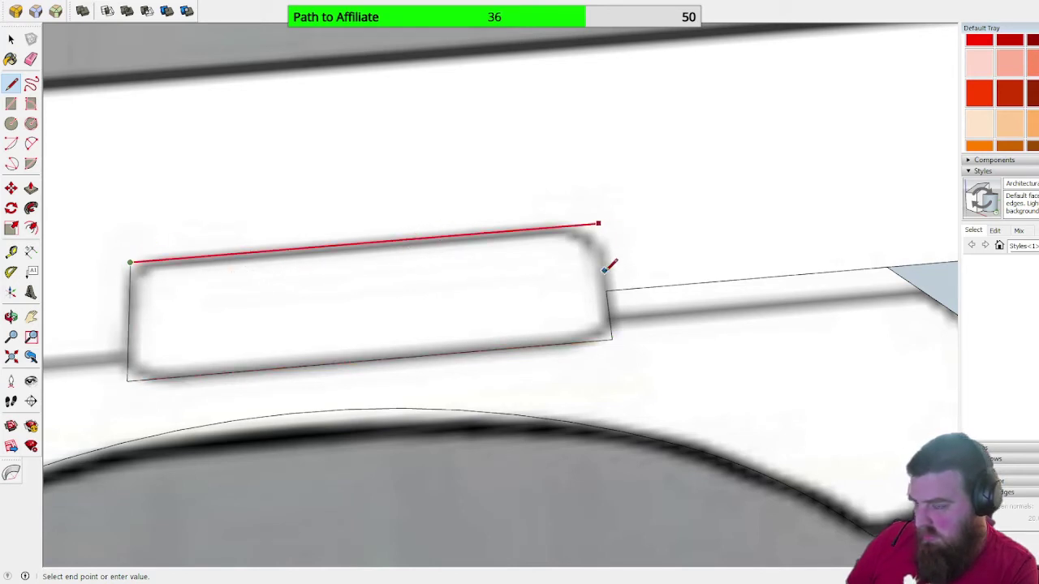
pyautogui.click(608, 290)
pyautogui.scroll(-2, 649, 268)
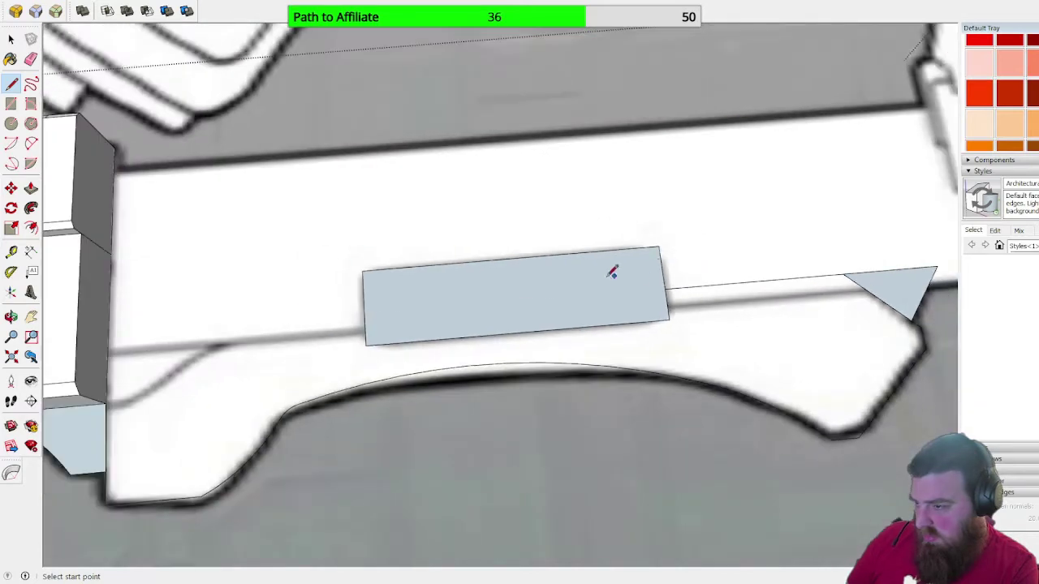
# - Continue the seam line from the rectangle's opposite edge a short way toward the rear block, aligned with the existing seam segment
pyautogui.scroll(2, 361, 329)
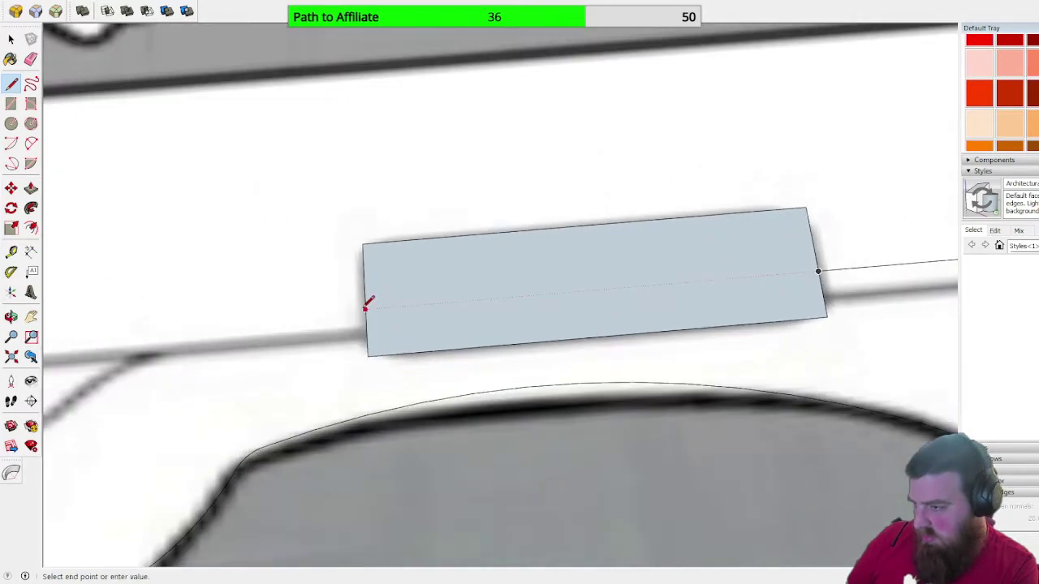
pyautogui.click(365, 307)
pyautogui.scroll(-2, 370, 307)
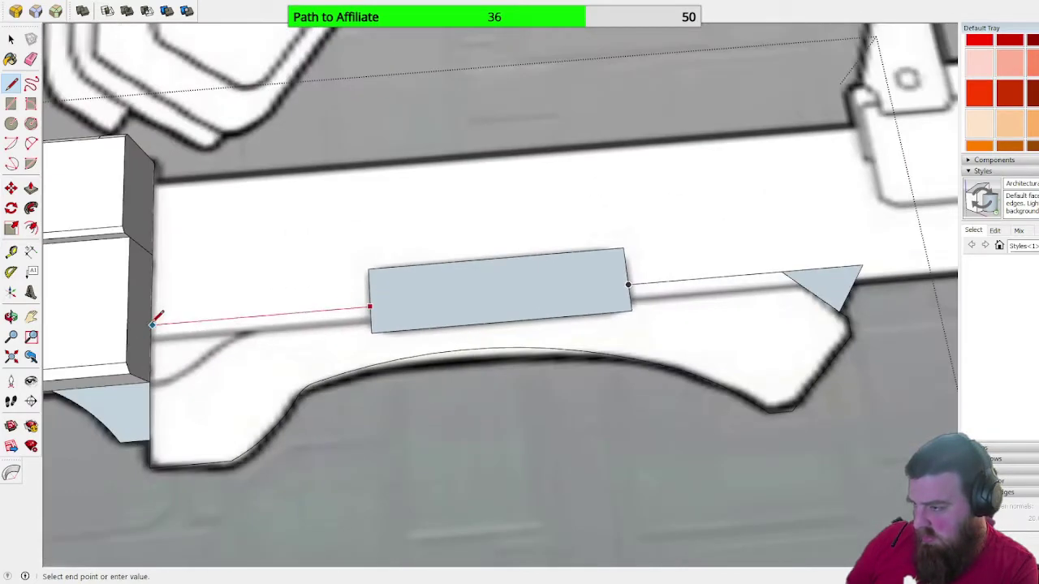
pyautogui.click(282, 313)
pyautogui.scroll(2, 122, 369)
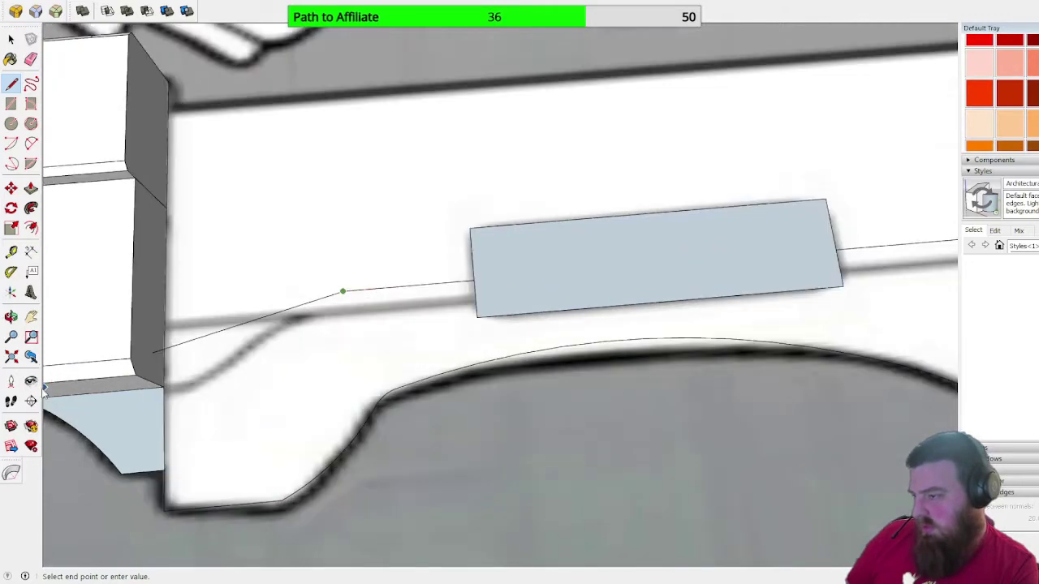
pyautogui.scroll(-1, 365, 352)
pyautogui.scroll(1, 111, 348)
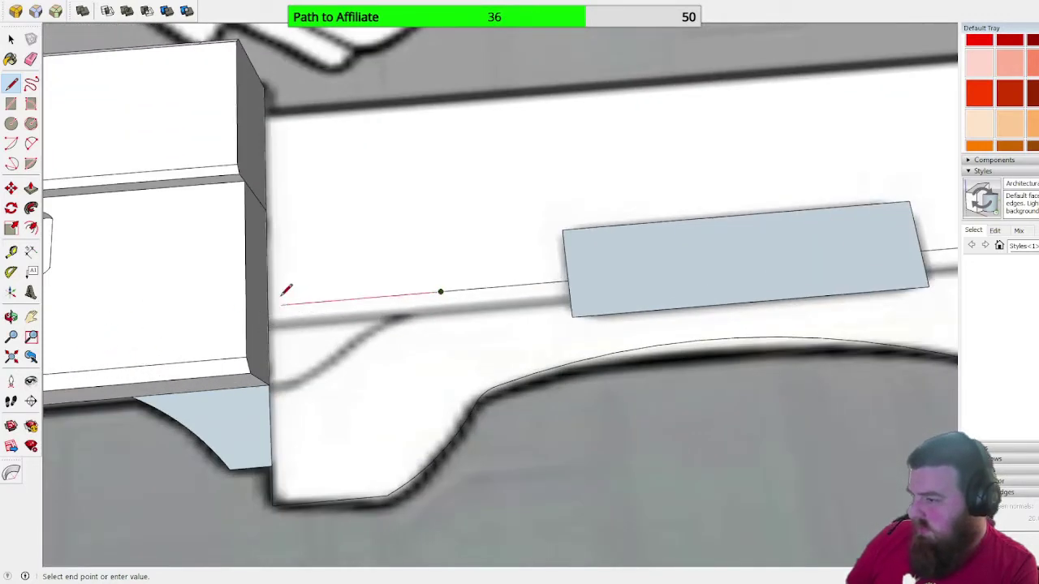
pyautogui.press('Escape')
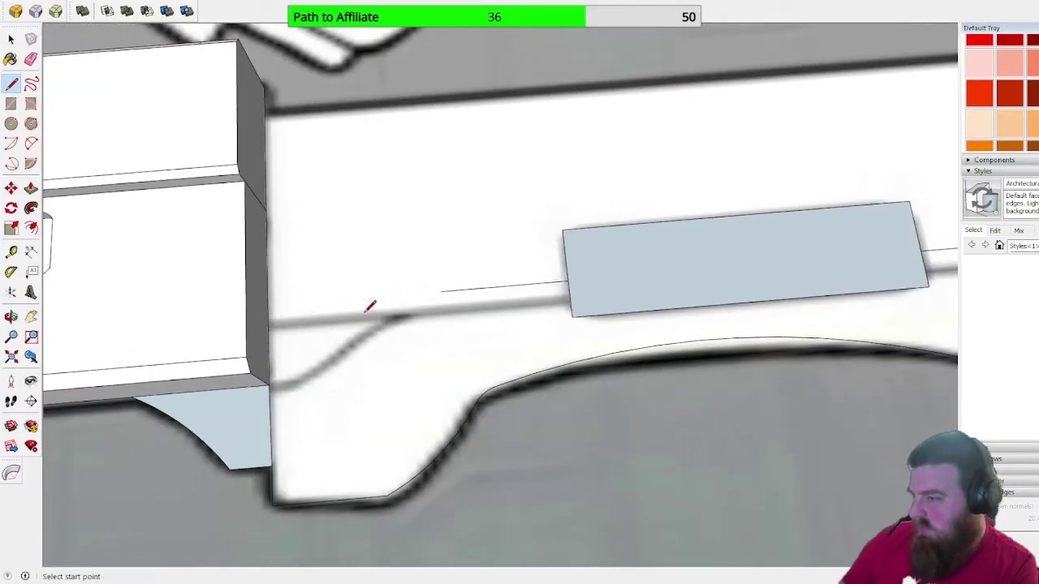
# - Trace the S-shaped curve with two arcs from the lower block's bottom corner to the free end of the seam line
pyautogui.click(31, 143)
pyautogui.click(270, 384)
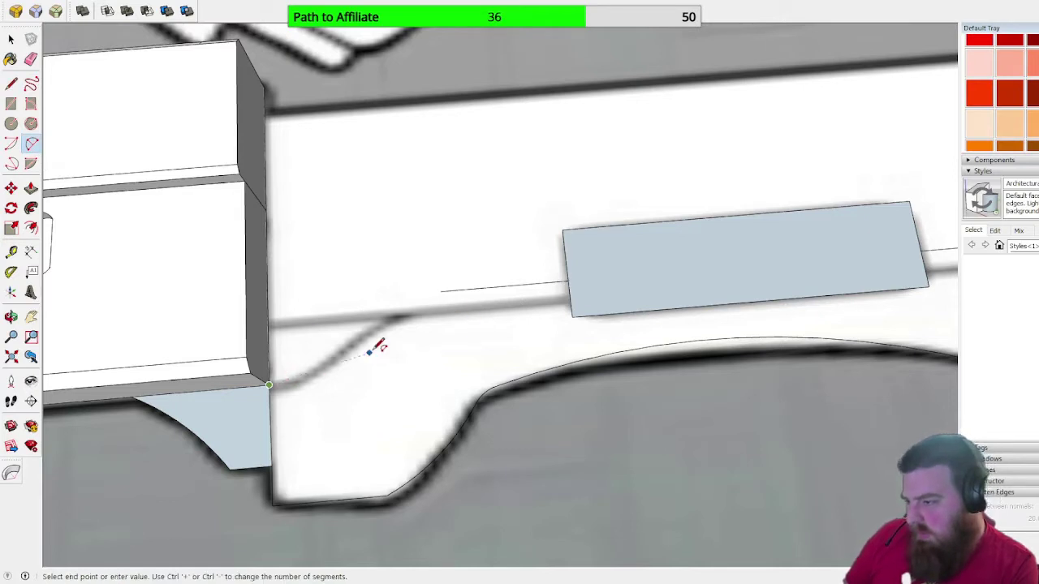
pyautogui.scroll(3, 318, 357)
pyautogui.click(379, 336)
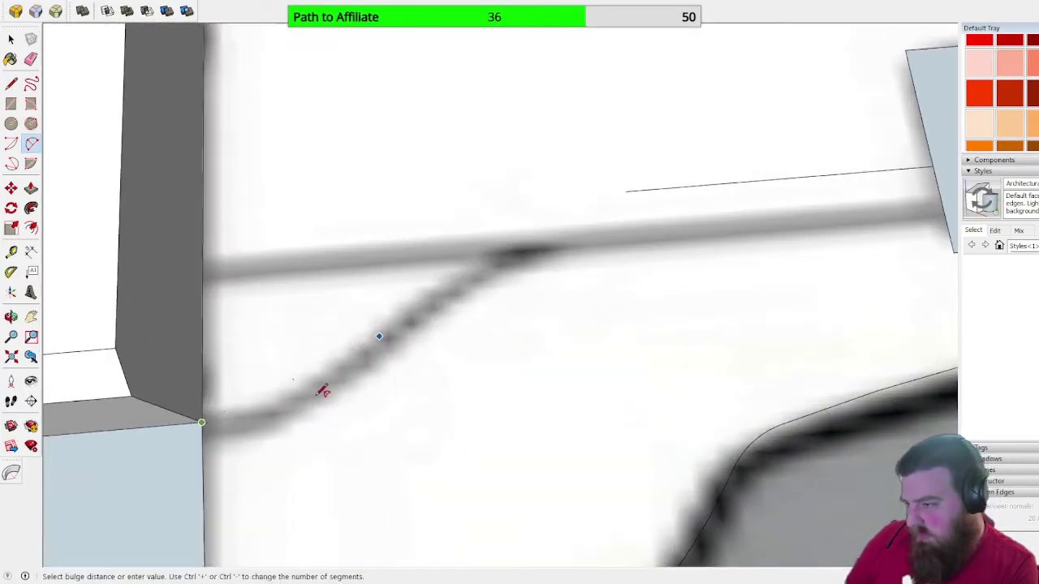
pyautogui.click(294, 393)
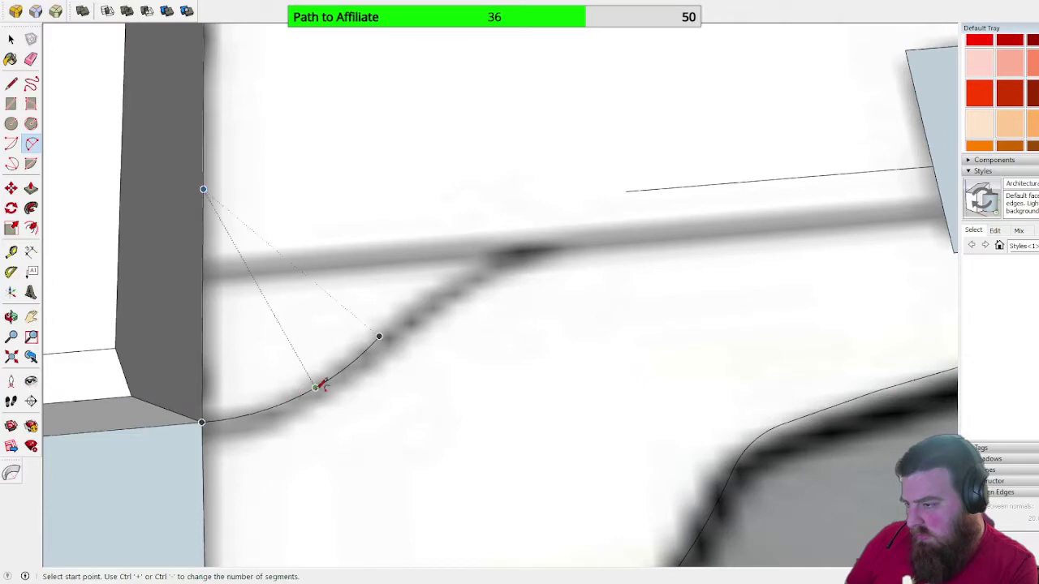
pyautogui.click(379, 336)
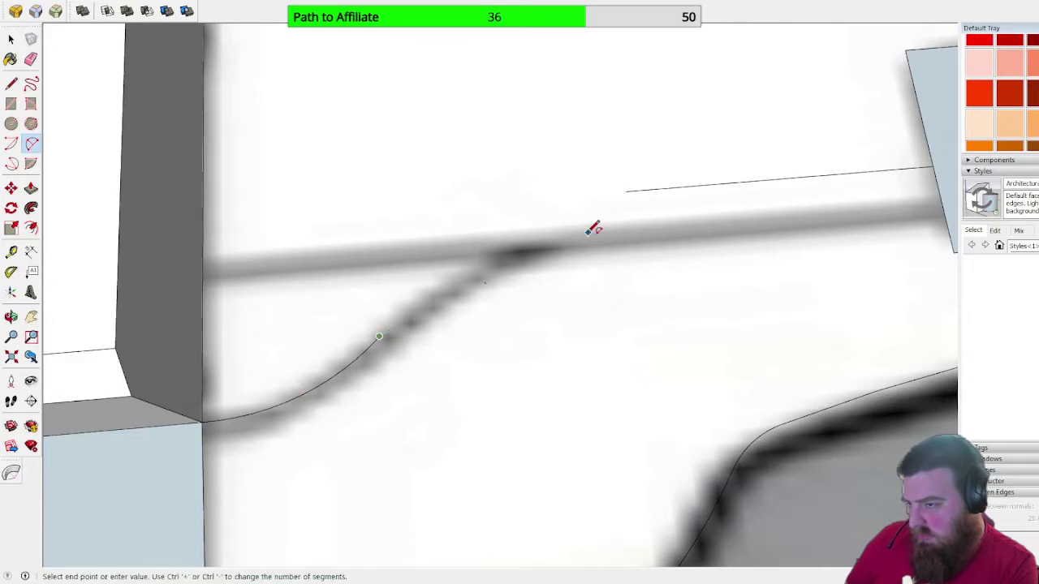
pyautogui.click(629, 188)
# - Examine the traced outline against the block's end face and look over the surrounding reference sheet
pyautogui.moveTo(612, 341); pyautogui.dragTo(548, 345, button='middle')
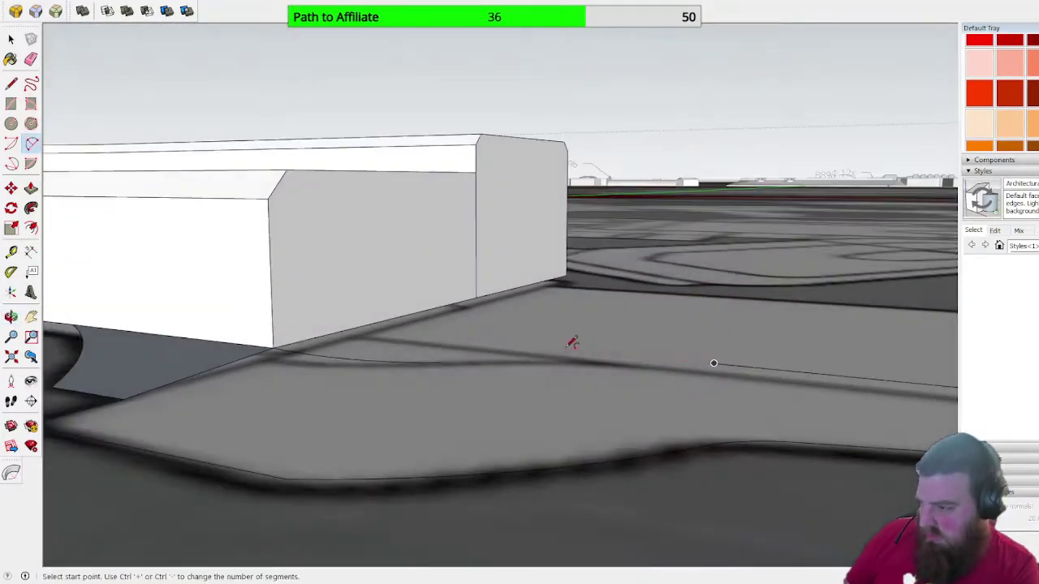
pyautogui.scroll(-7, 607, 344)
pyautogui.scroll(2, 489, 327)
pyautogui.moveTo(494, 321); pyautogui.dragTo(545, 293, button='middle')
pyautogui.scroll(5, 442, 349)
pyautogui.scroll(8, 756, 221)
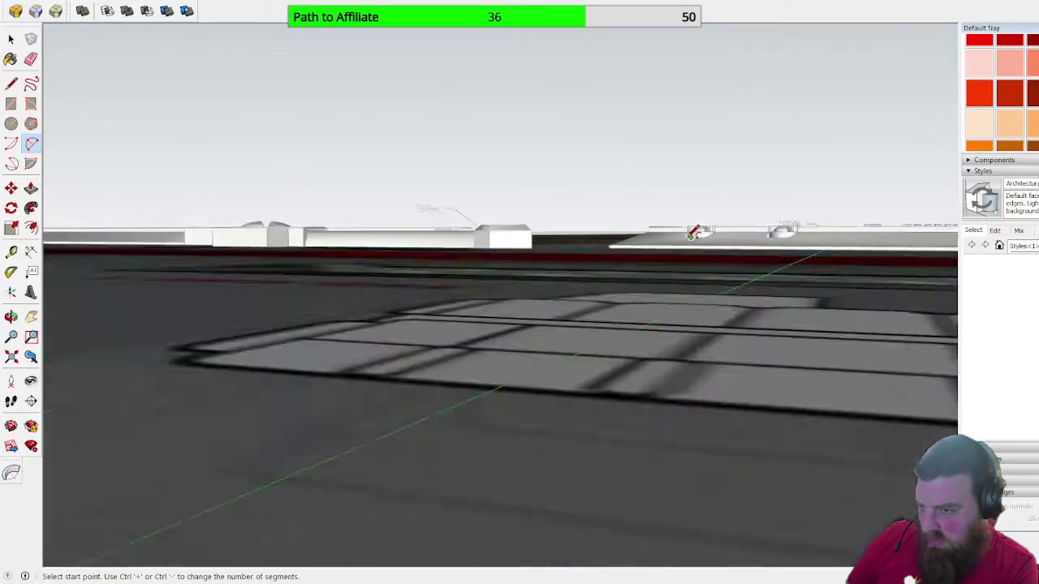
pyautogui.moveTo(694, 233); pyautogui.dragTo(295, 329, button='middle')
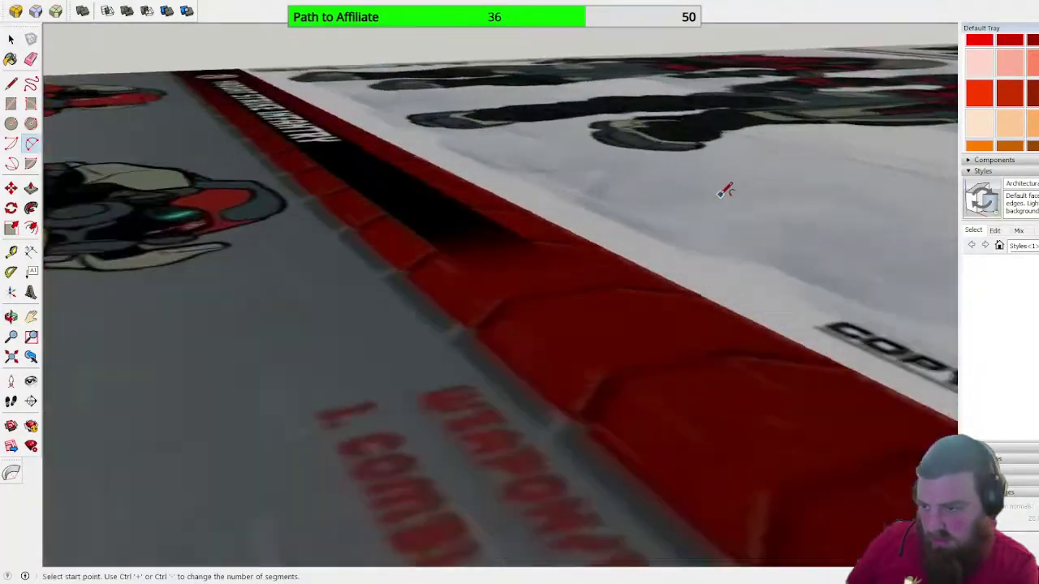
# - Examine the missile launcher's rear stock outline where it meets the body block
pyautogui.moveTo(725, 191); pyautogui.dragTo(649, 154, button='middle')
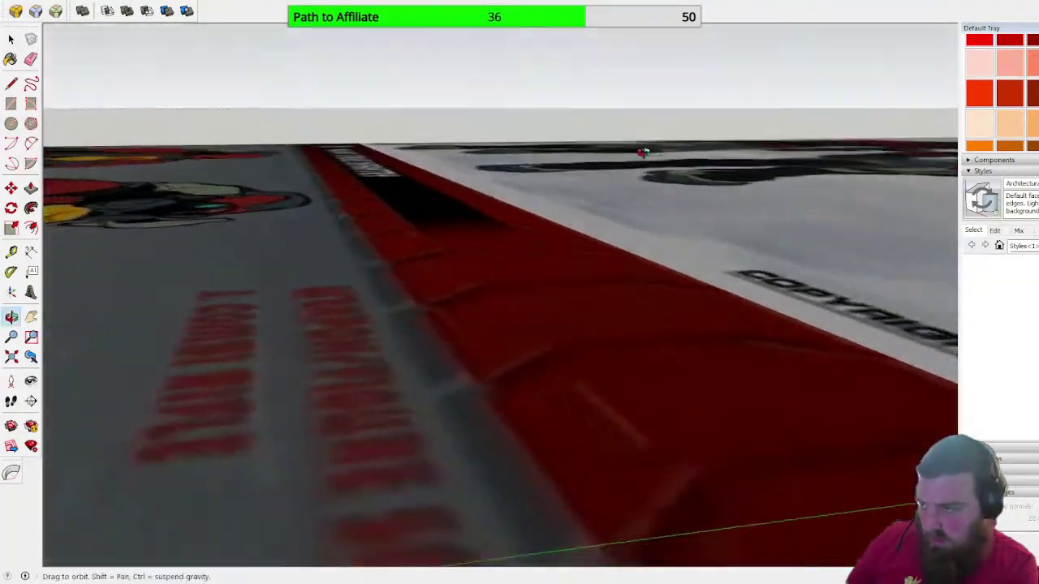
pyautogui.moveTo(581, 123); pyautogui.dragTo(848, 192, button='middle')
pyautogui.scroll(-15, 848, 192)
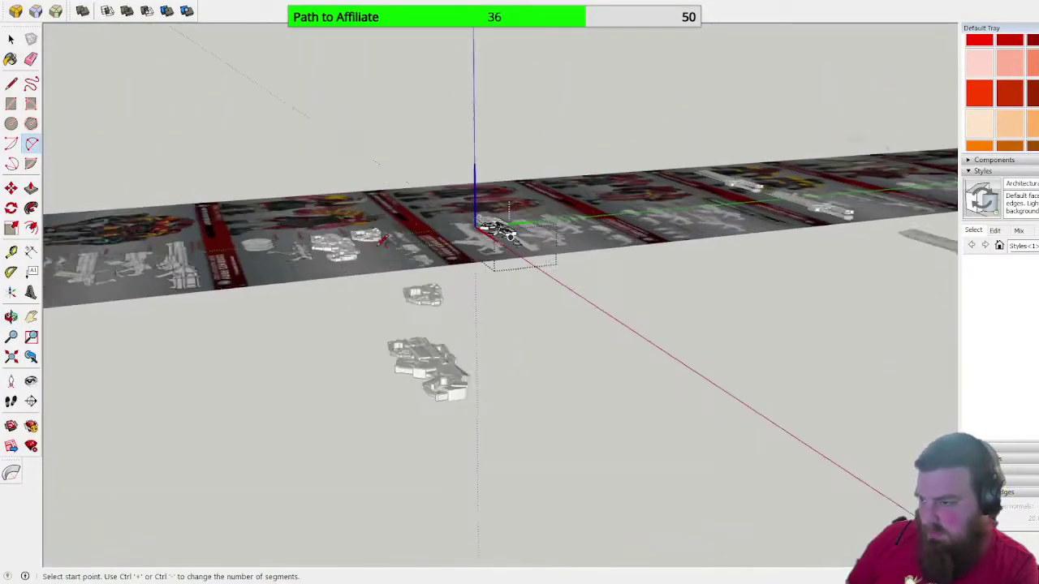
pyautogui.scroll(10, 550, 225)
pyautogui.moveTo(634, 232); pyautogui.dragTo(457, 257, button='middle')
pyautogui.scroll(-5, 531, 188)
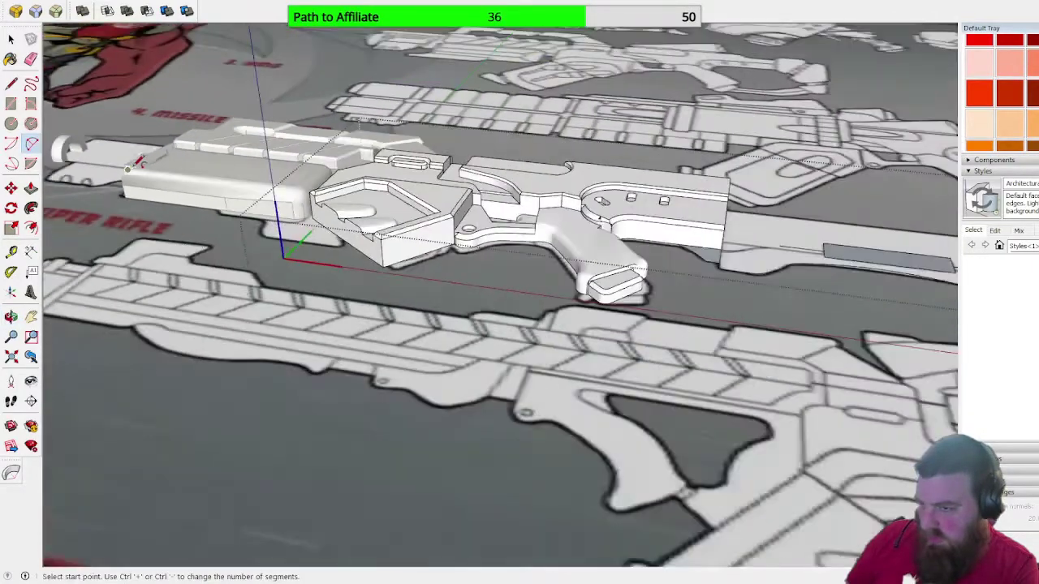
pyautogui.scroll(8, 535, 195)
pyautogui.moveTo(580, 209); pyautogui.dragTo(300, 134, button='middle')
pyautogui.scroll(6, 309, 139)
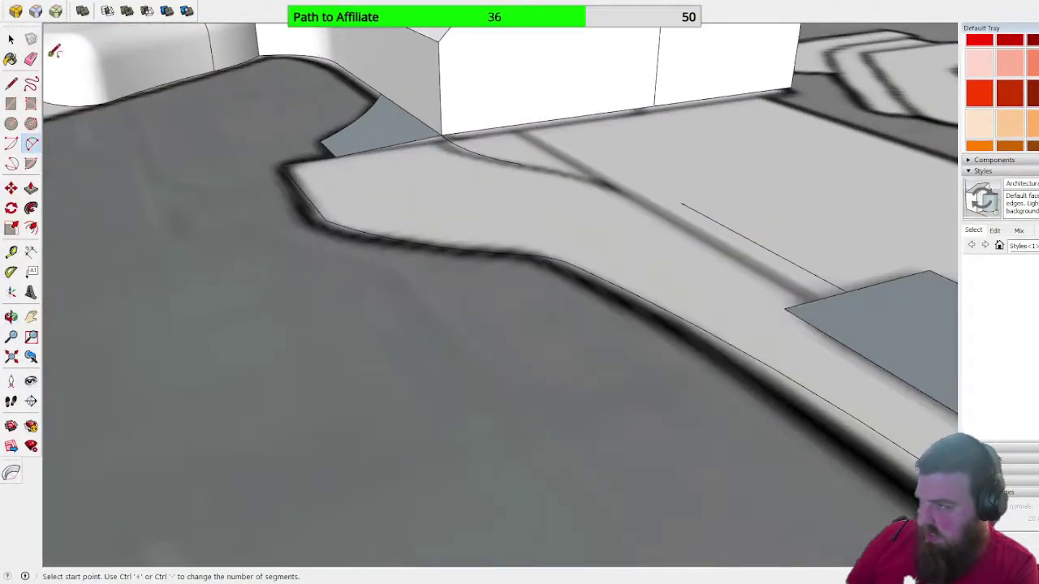
# - Try to move the traced outline edges and rectangular panel of the rear stock vertically
pyautogui.click(11, 39)
pyautogui.click(300, 191)
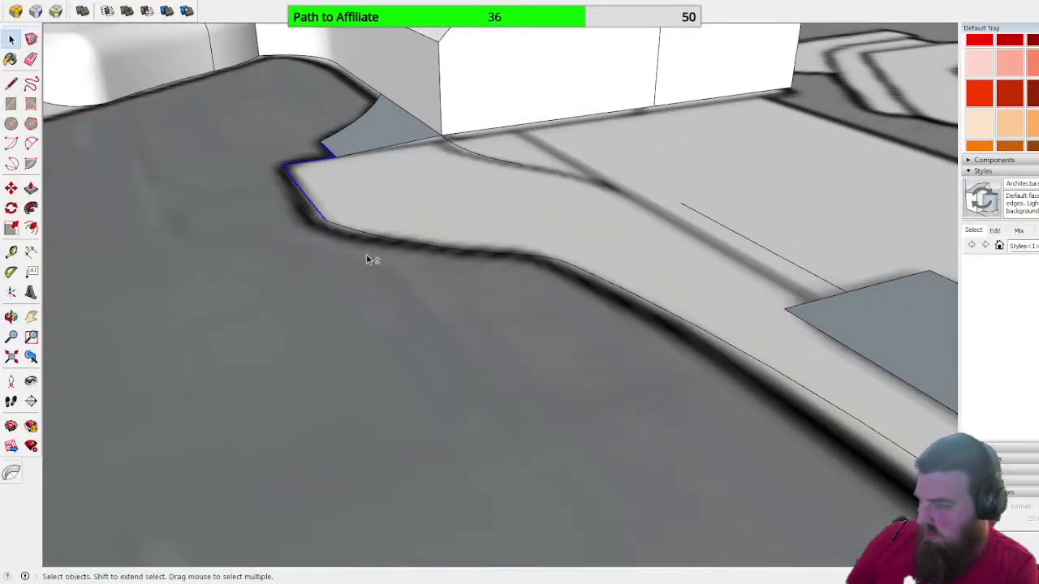
pyautogui.scroll(-3, 224, 187)
pyautogui.keyDown('shift'); pyautogui.moveTo(224, 187); pyautogui.dragTo(464, 321); pyautogui.keyUp('shift')
pyautogui.scroll(-2, 430, 293)
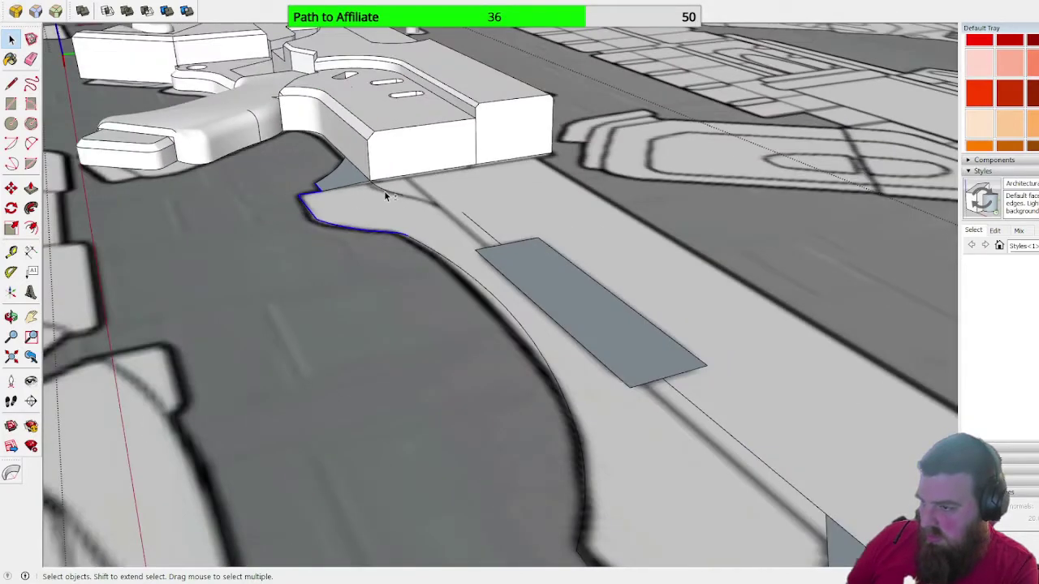
pyautogui.keyDown('shift'); pyautogui.moveTo(382, 202); pyautogui.dragTo(616, 439); pyautogui.keyUp('shift')
pyautogui.scroll(-3, 479, 294)
pyautogui.keyDown('shift'); pyautogui.moveTo(479, 298); pyautogui.dragTo(749, 506); pyautogui.keyUp('shift')
pyautogui.scroll(5, 362, 155)
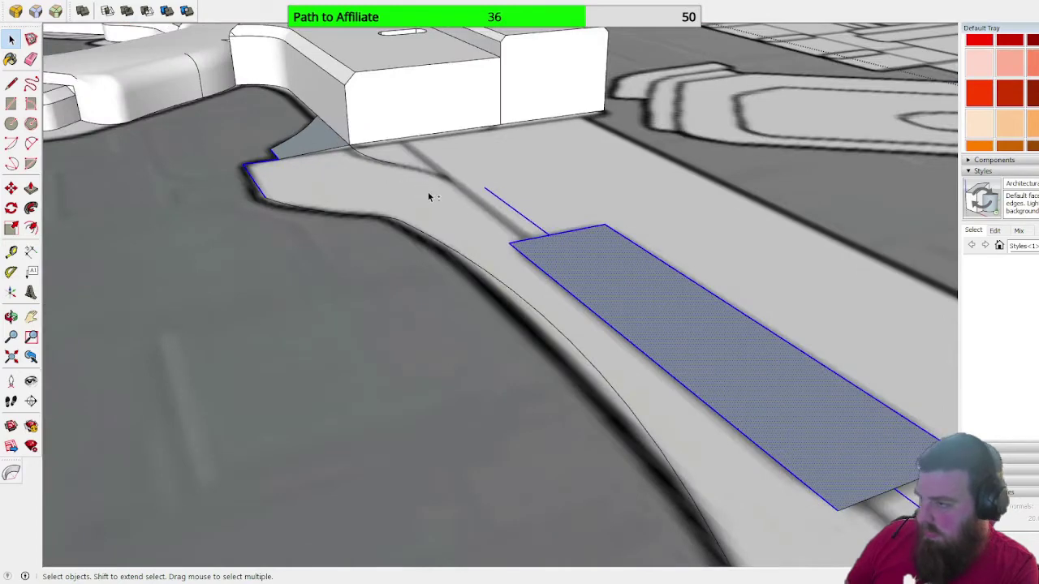
pyautogui.scroll(-2, 382, 200)
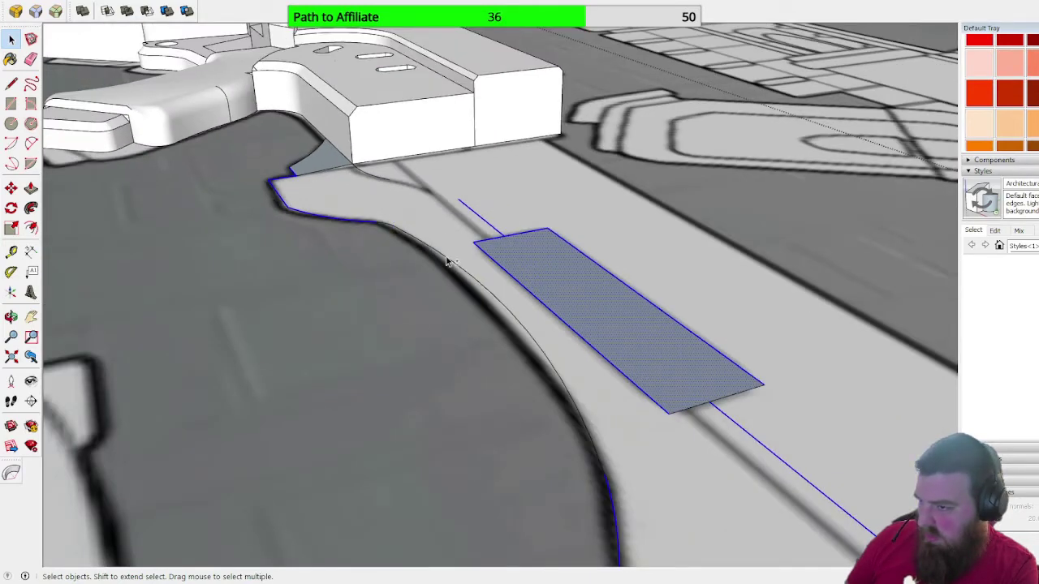
pyautogui.moveTo(440, 255); pyautogui.dragTo(442, 292, button='middle')
pyautogui.scroll(5, 276, 333)
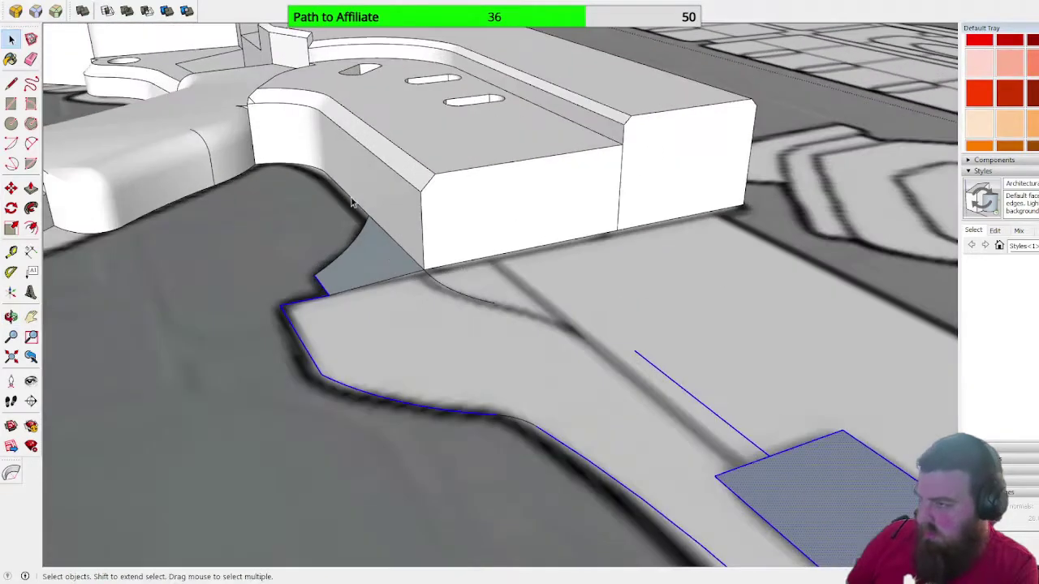
pyautogui.press('m')
pyautogui.click(328, 292)
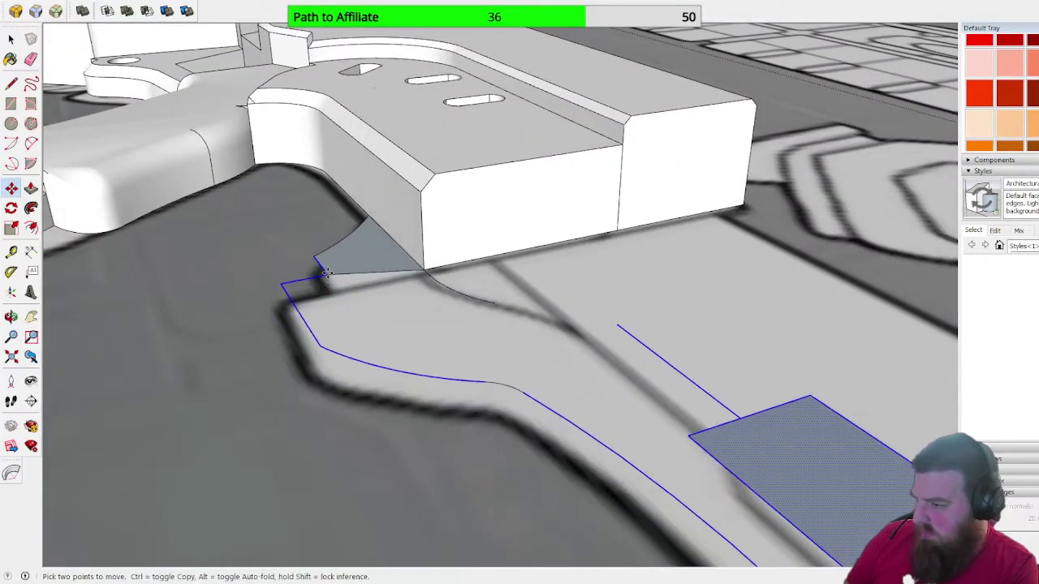
pyautogui.moveTo(339, 273); pyautogui.dragTo(366, 377, button='middle')
pyautogui.hotkey('ctrl', 't')
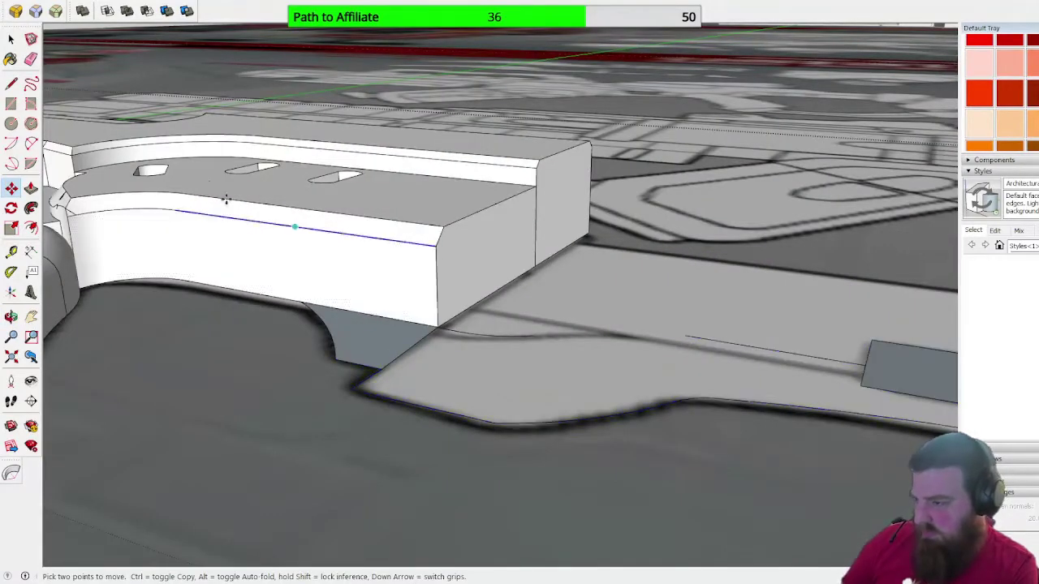
# - Erase the small face under the body's rear lower corner and the short arc beside it
pyautogui.click(11, 40)
pyautogui.scroll(-3, 253, 256)
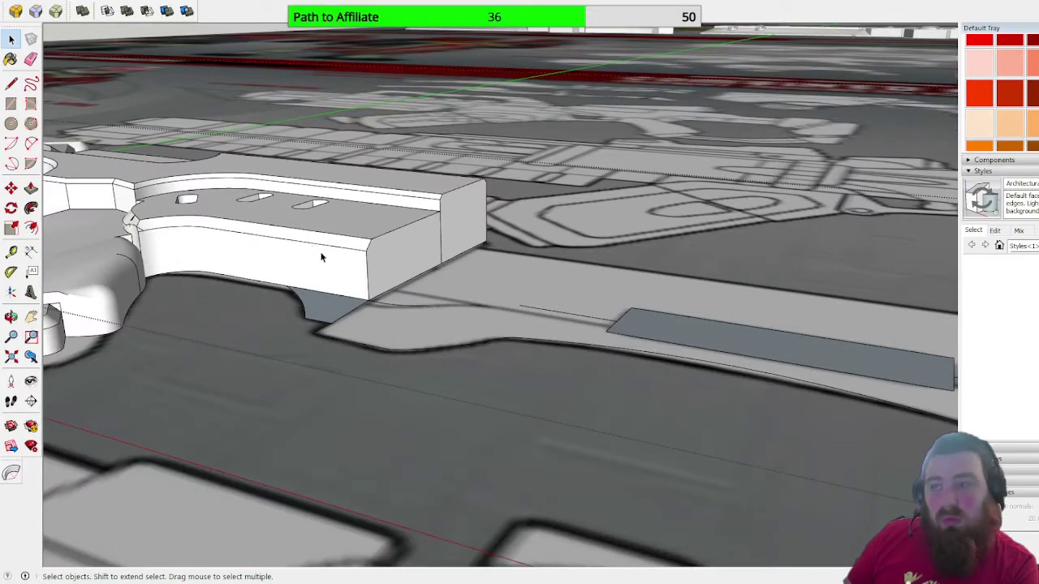
pyautogui.scroll(5, 313, 245)
pyautogui.press('e')
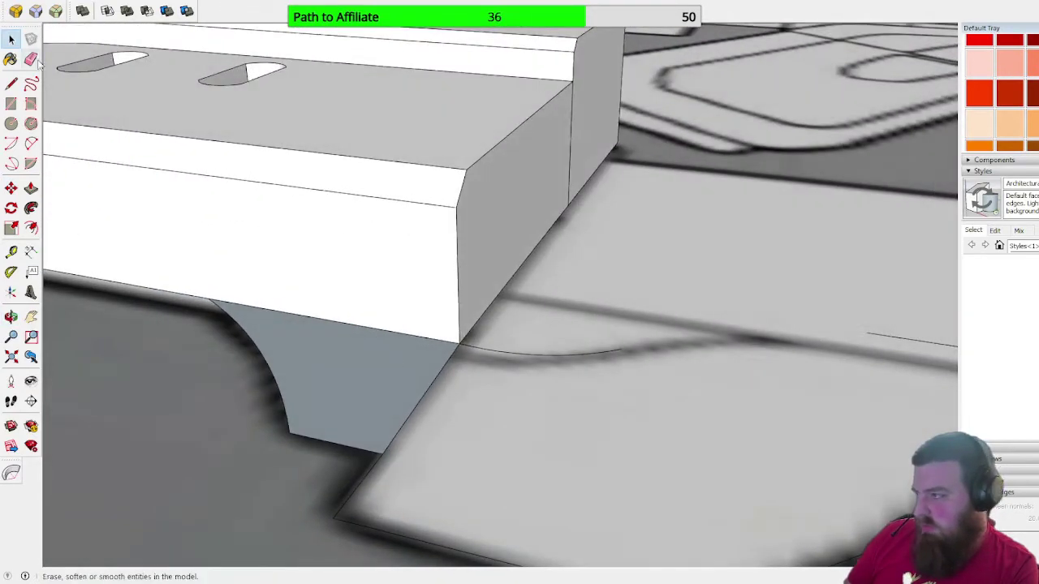
pyautogui.moveTo(471, 364); pyautogui.dragTo(307, 366)
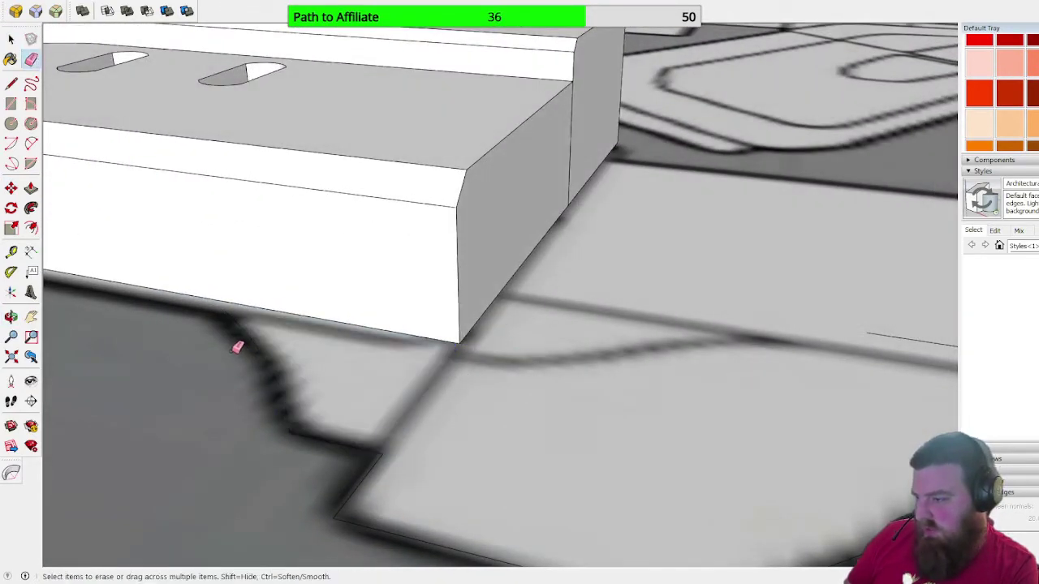
# - Move the entire connected grip and receiver body vertically to the level of the traced stock outline
pyautogui.click(12, 39)
pyautogui.click(330, 258)
pyautogui.tripleClick(330, 257)
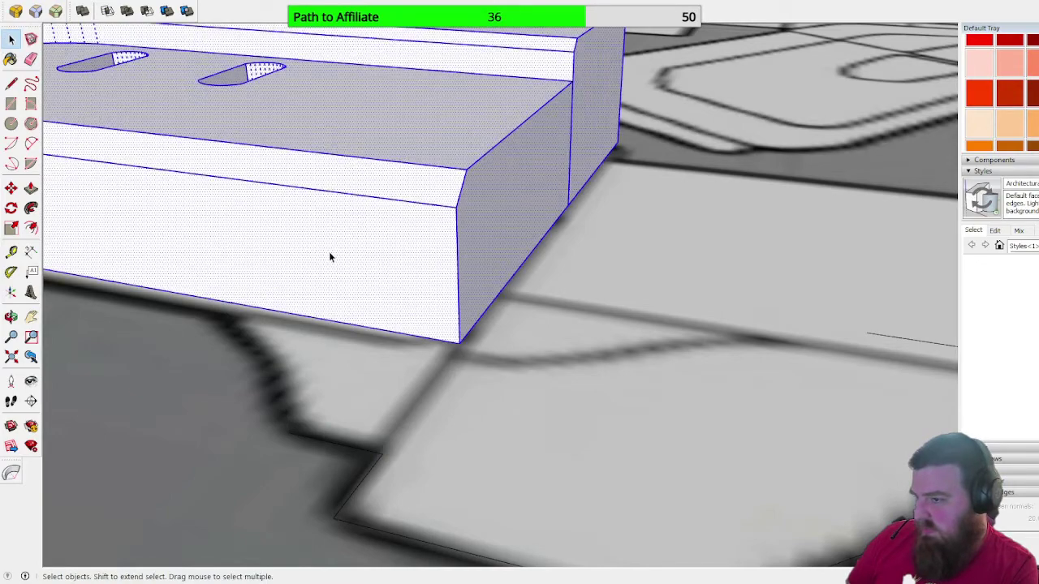
pyautogui.click(12, 188)
pyautogui.click(459, 343)
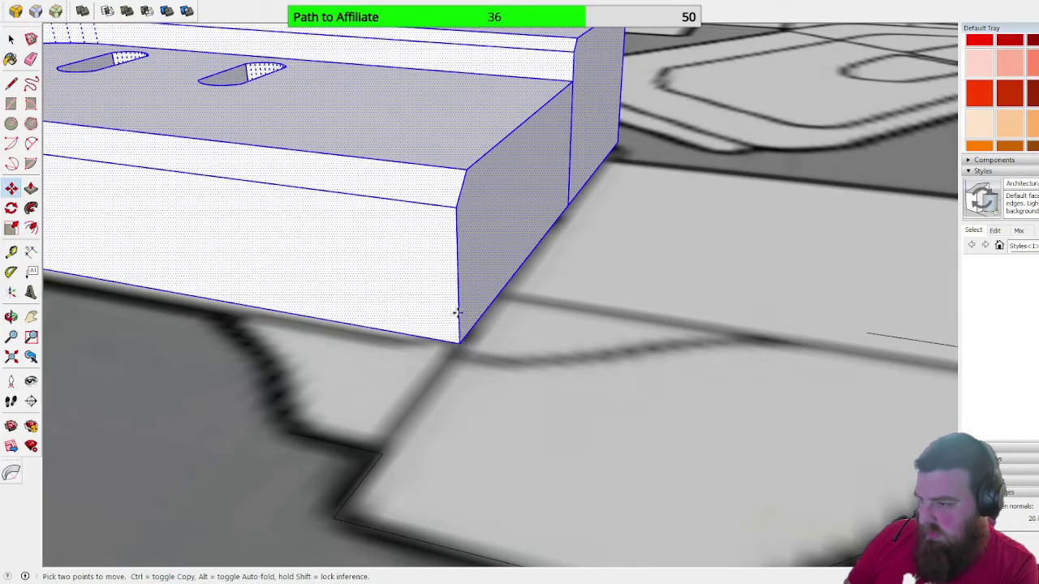
pyautogui.keyDown('shift'); pyautogui.click(610, 434); pyautogui.keyUp('shift')
pyautogui.scroll(-4, 698, 270)
pyautogui.scroll(-5, 698, 270)
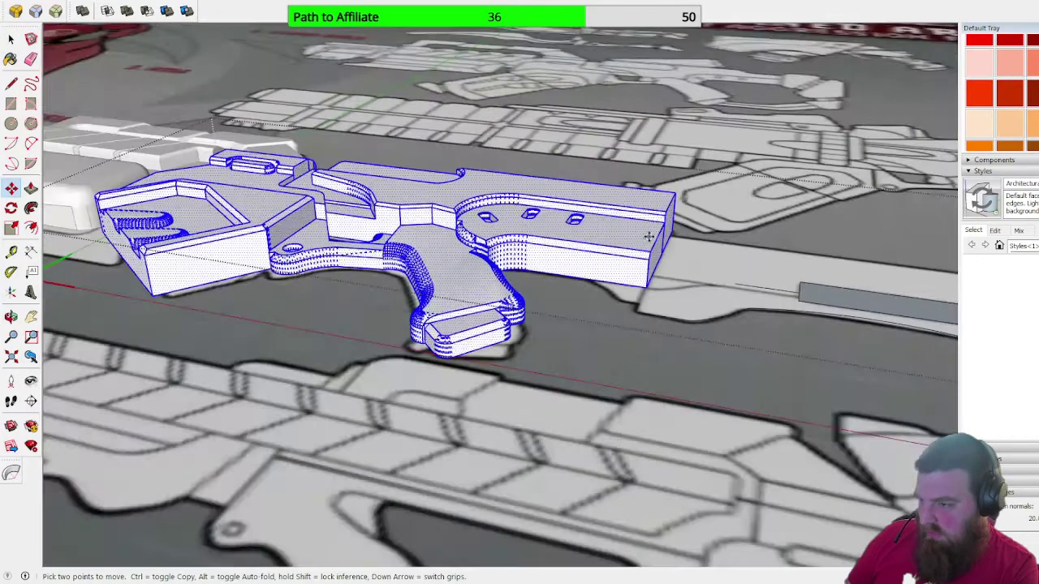
pyautogui.moveTo(651, 238); pyautogui.dragTo(772, 287, button='middle')
pyautogui.scroll(-3, 772, 287)
pyautogui.click(113, 300)
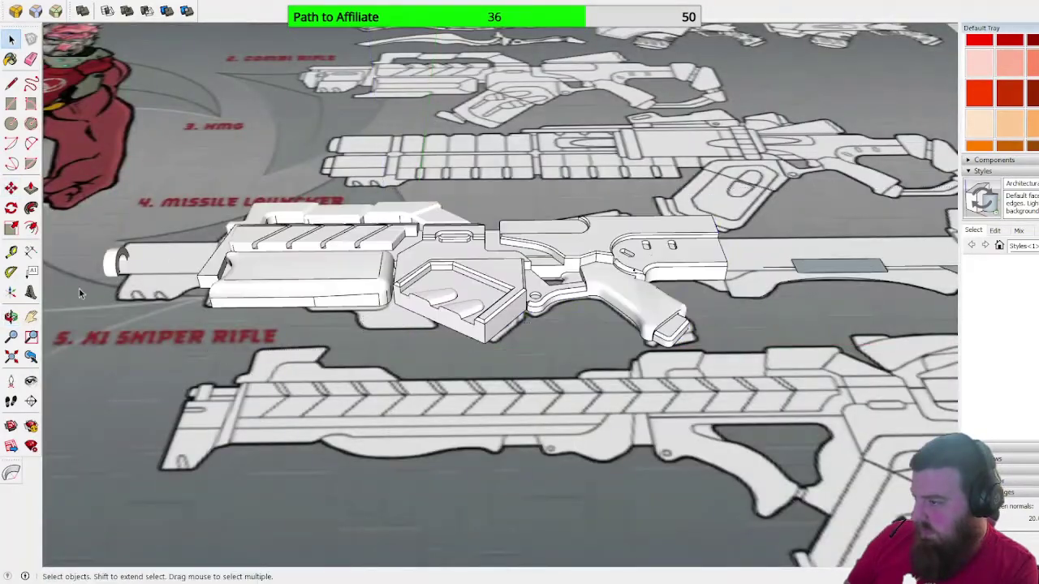
# - Move the front barrel housing group from its lower front corner onto the reference image
pyautogui.scroll(3, 302, 294)
pyautogui.click(302, 294)
pyautogui.moveTo(330, 235); pyautogui.dragTo(455, 180, button='middle')
pyautogui.scroll(3, 190, 301)
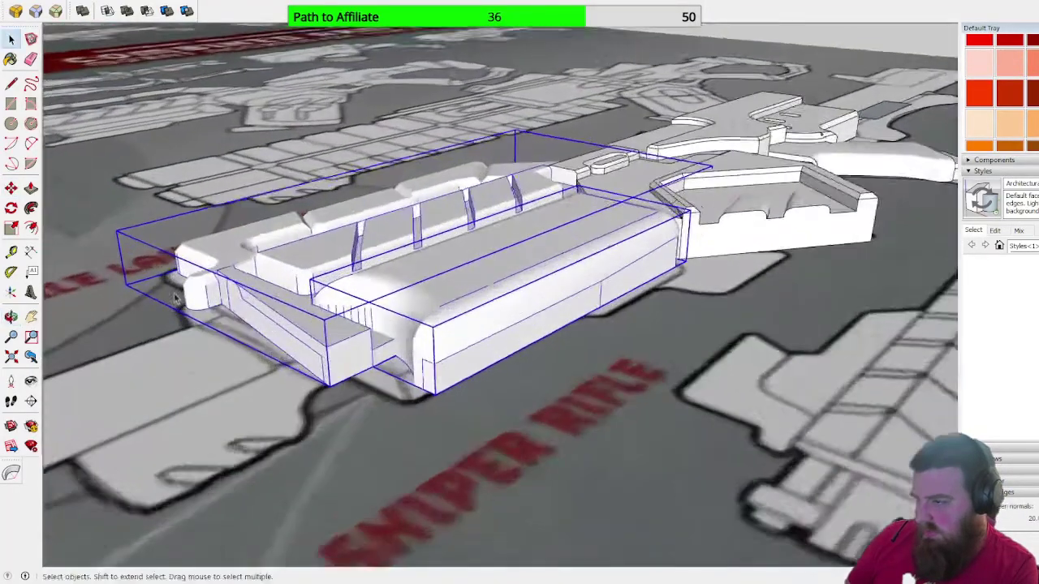
pyautogui.moveTo(190, 301); pyautogui.dragTo(415, 238, button='middle')
pyautogui.scroll(4, 574, 369)
pyautogui.moveTo(575, 368); pyautogui.dragTo(381, 341, button='middle')
pyautogui.click(11, 188)
pyautogui.click(662, 479)
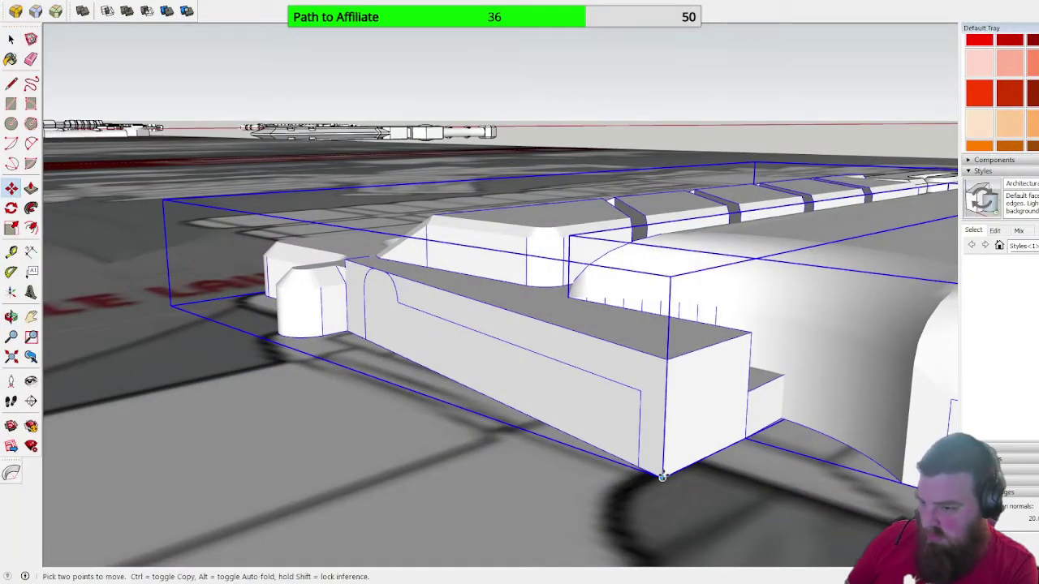
pyautogui.click(676, 480)
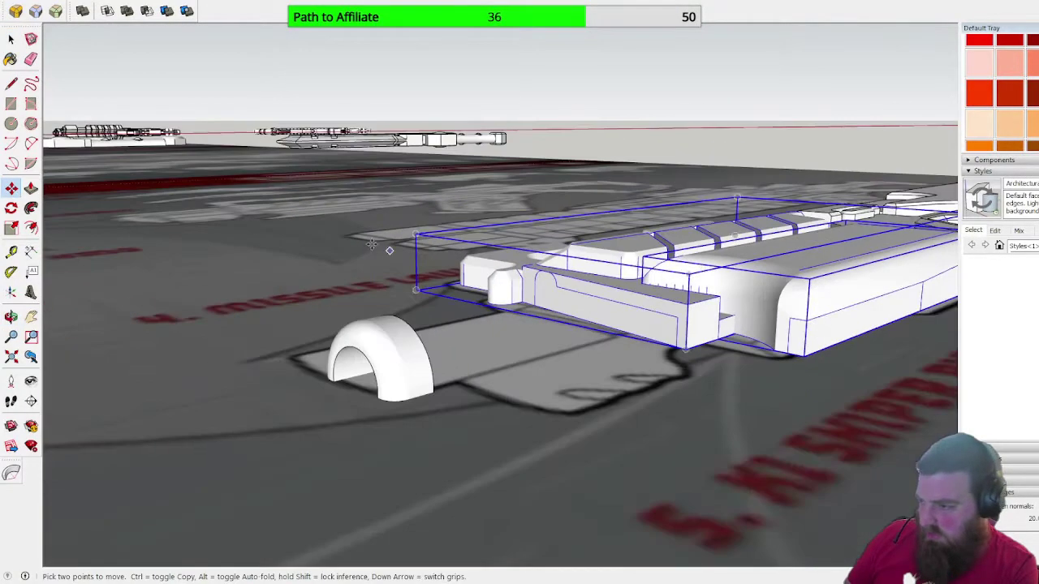
# - Delete the separate half-ring piece at the launcher's muzzle
pyautogui.click(11, 38)
pyautogui.click(379, 349)
pyautogui.press('Delete')
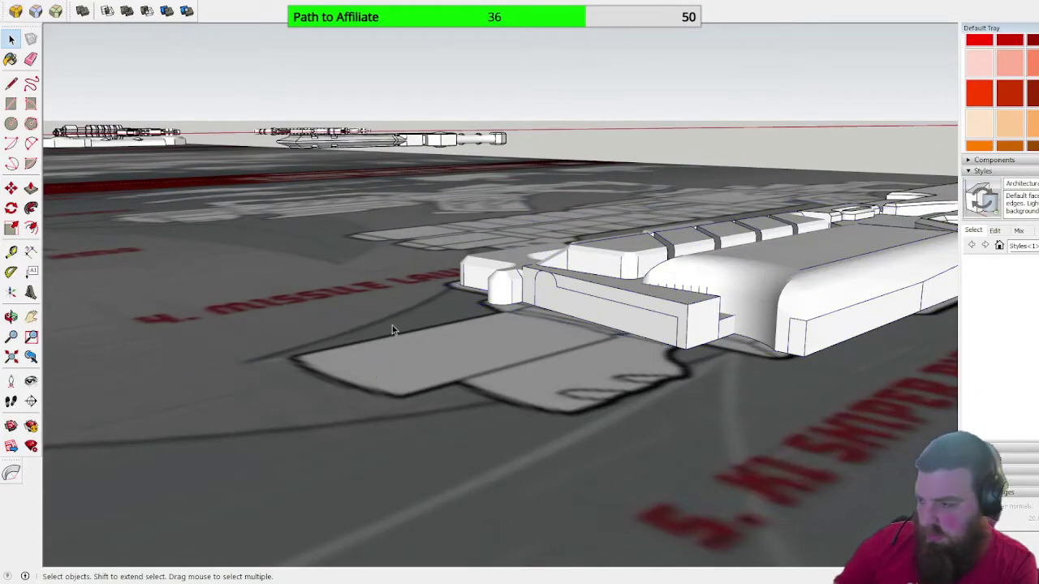
# - Trace the small notch below the body's rear corner with a two-point arc and close it with straight edges
pyautogui.moveTo(379, 349); pyautogui.dragTo(346, 422, button='middle')
pyautogui.scroll(-6, 240, 216)
pyautogui.scroll(10, 708, 422)
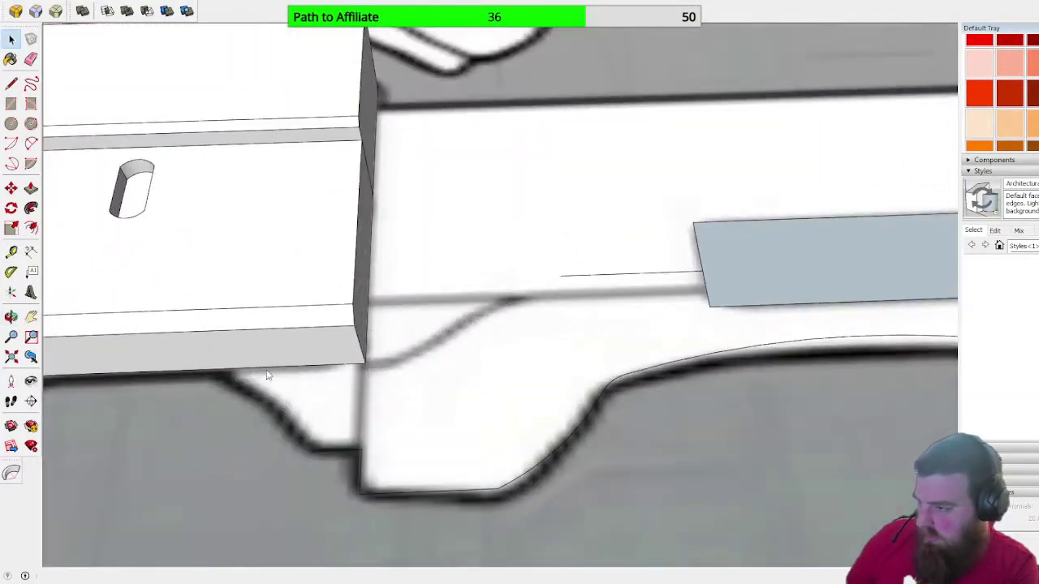
pyautogui.press('c')
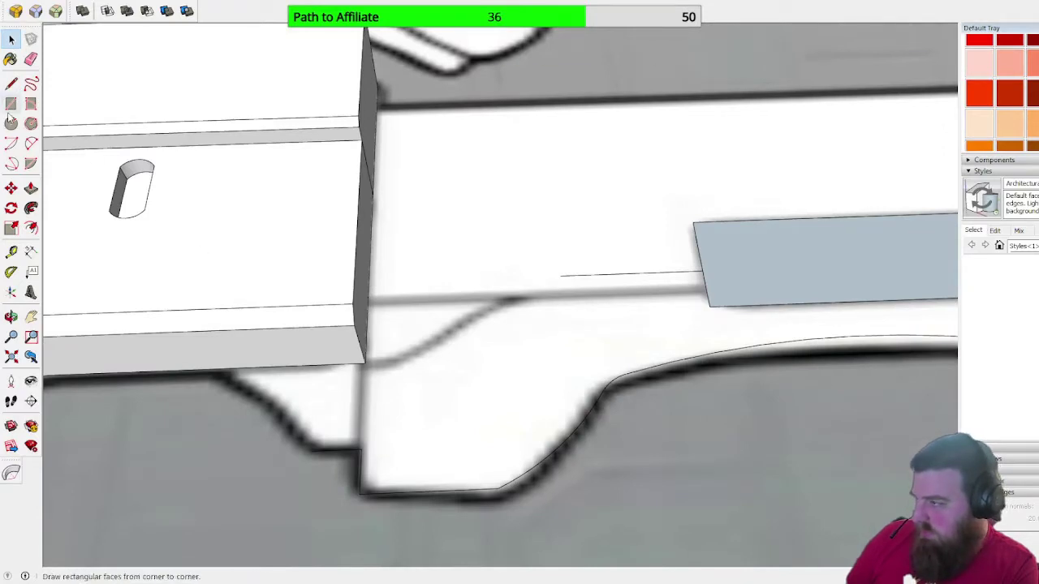
pyautogui.press('a')
pyautogui.click(207, 369)
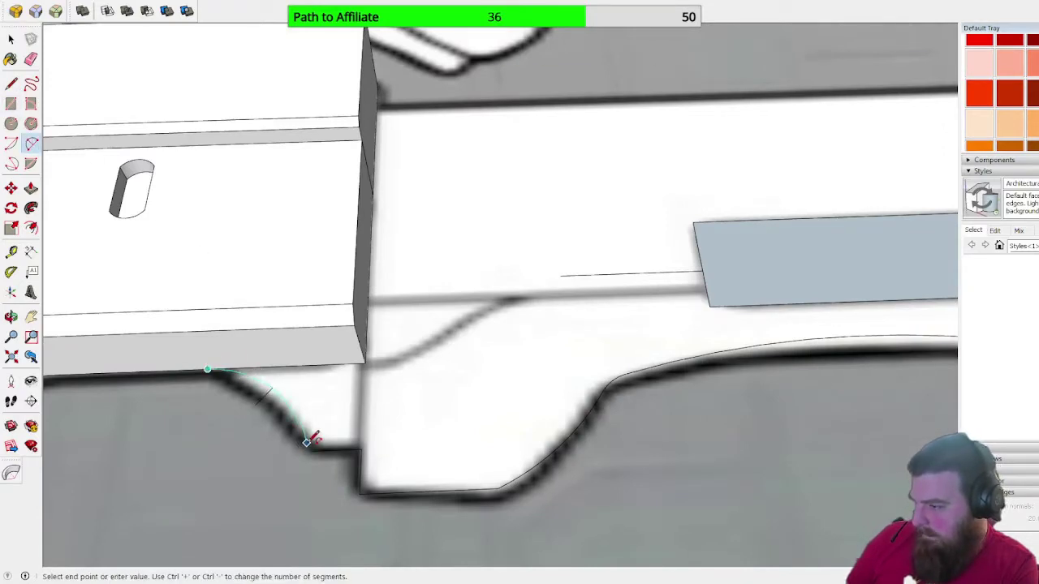
pyautogui.click(311, 450)
pyautogui.scroll(3, 280, 402)
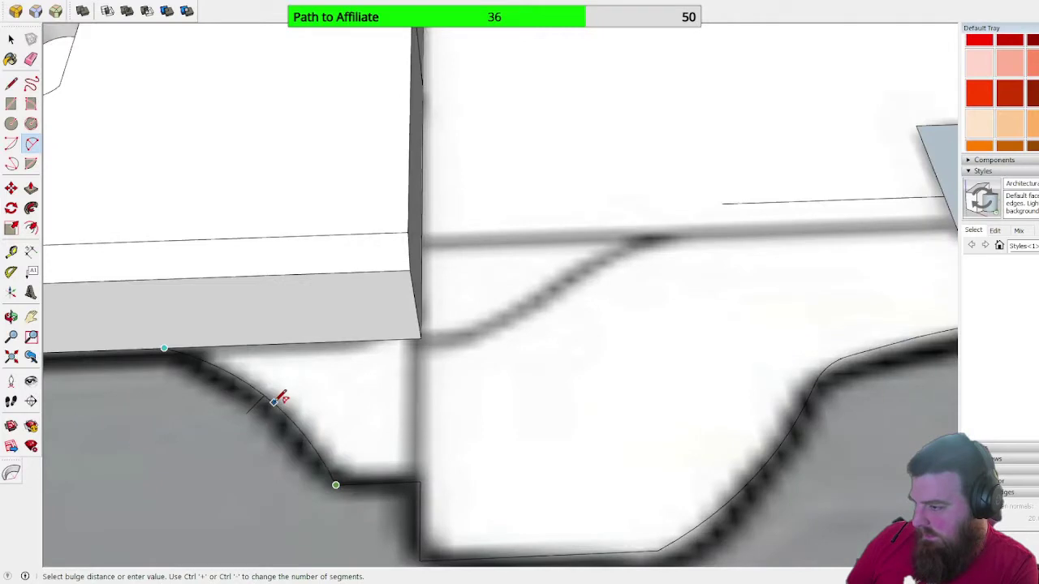
pyautogui.click(278, 401)
pyautogui.click(11, 83)
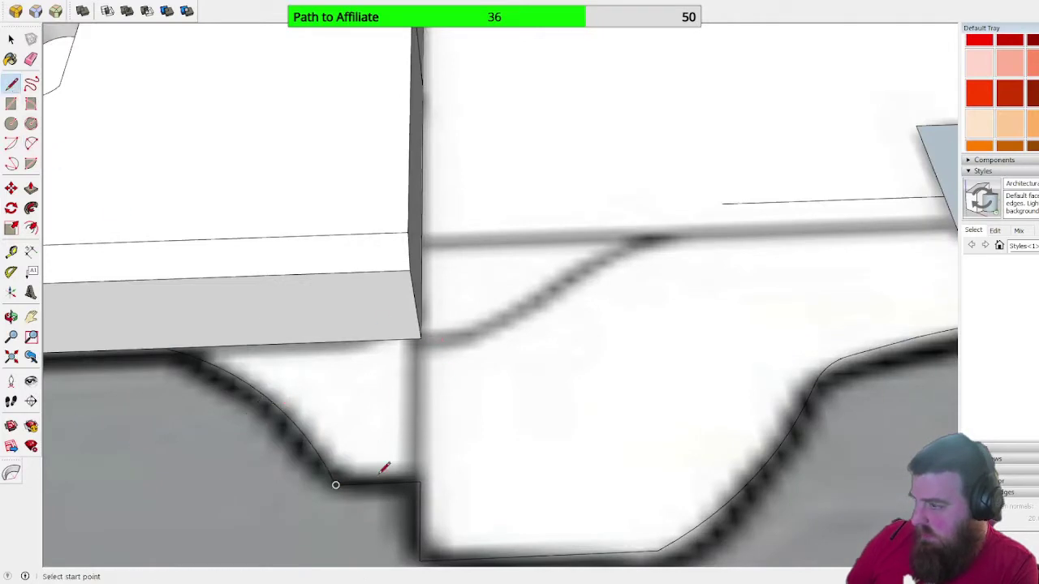
pyautogui.click(420, 480)
pyautogui.click(421, 340)
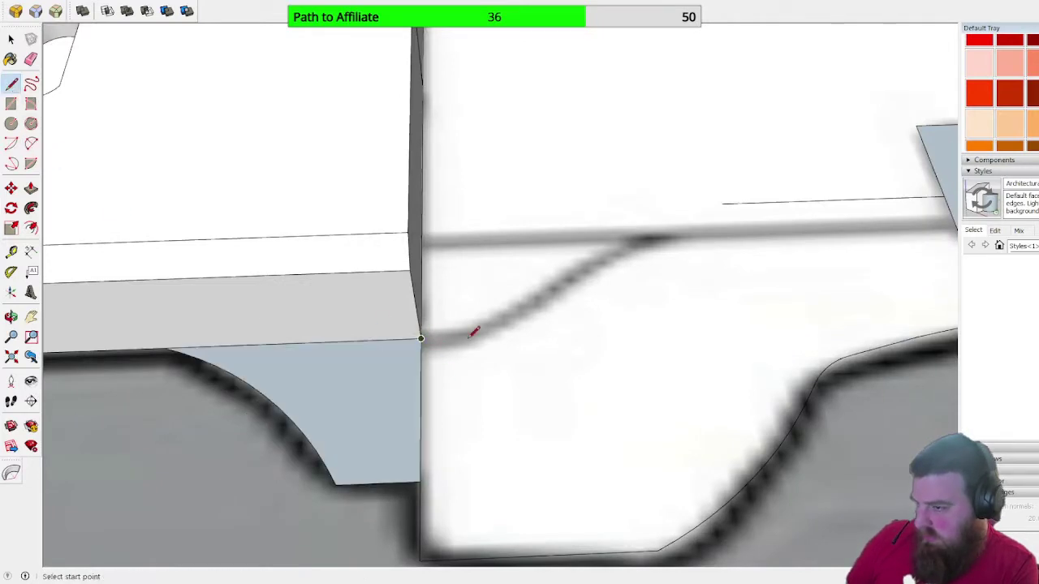
# - Draw two joined arcs forming an S-curve from the body's lower rear corner to the stock line's free end
pyautogui.moveTo(425, 333); pyautogui.dragTo(214, 361, button='middle')
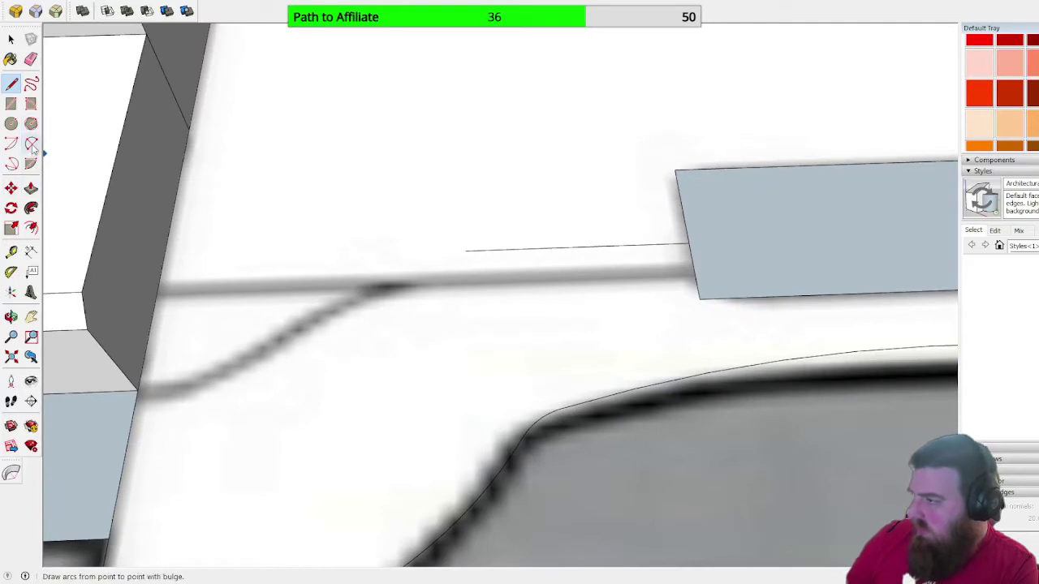
pyautogui.click(31, 144)
pyautogui.click(137, 390)
pyautogui.click(273, 338)
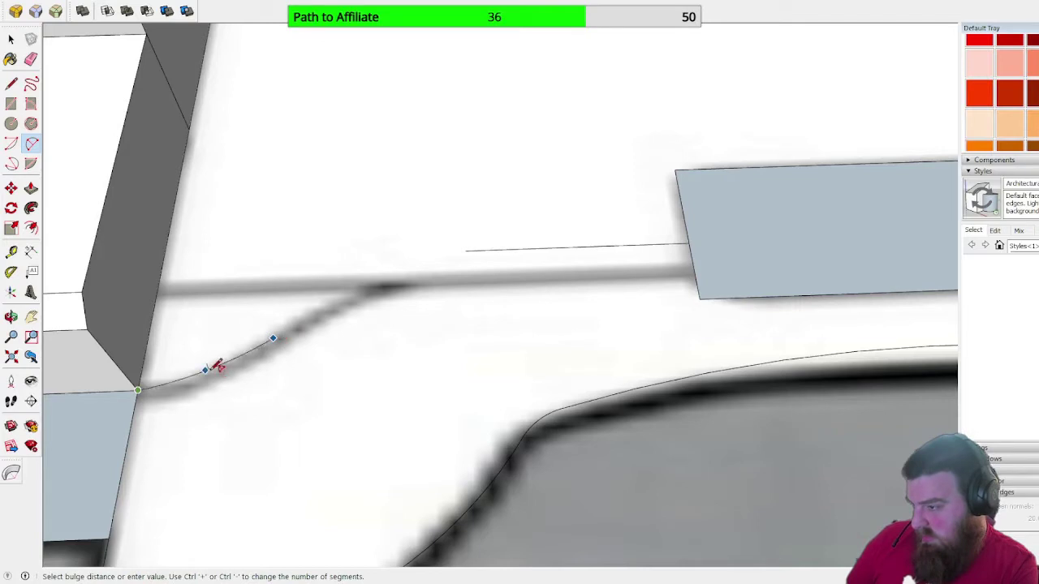
pyautogui.click(209, 374)
pyautogui.click(274, 337)
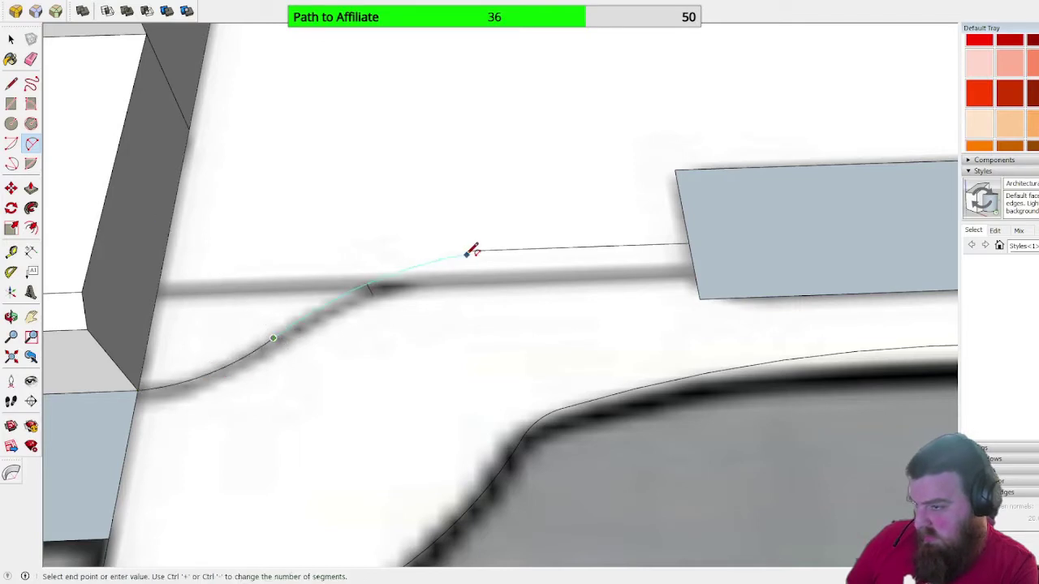
pyautogui.doubleClick(466, 251)
# - Draw a straight edge from the S-curve's upper end to the body's rear face
pyautogui.scroll(-3, 445, 262)
pyautogui.scroll(3, 372, 238)
pyautogui.press('l')
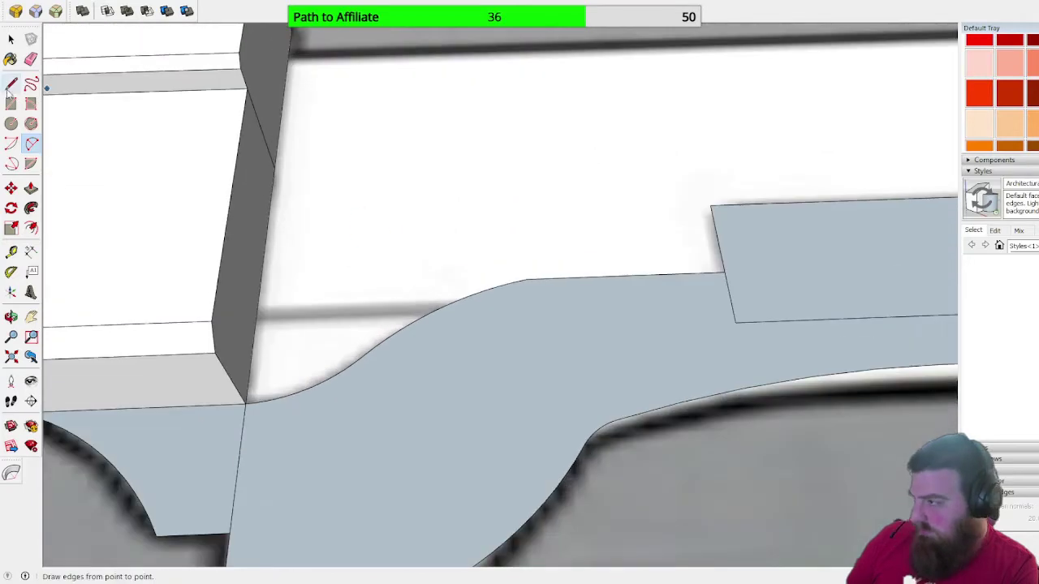
pyautogui.click(527, 280)
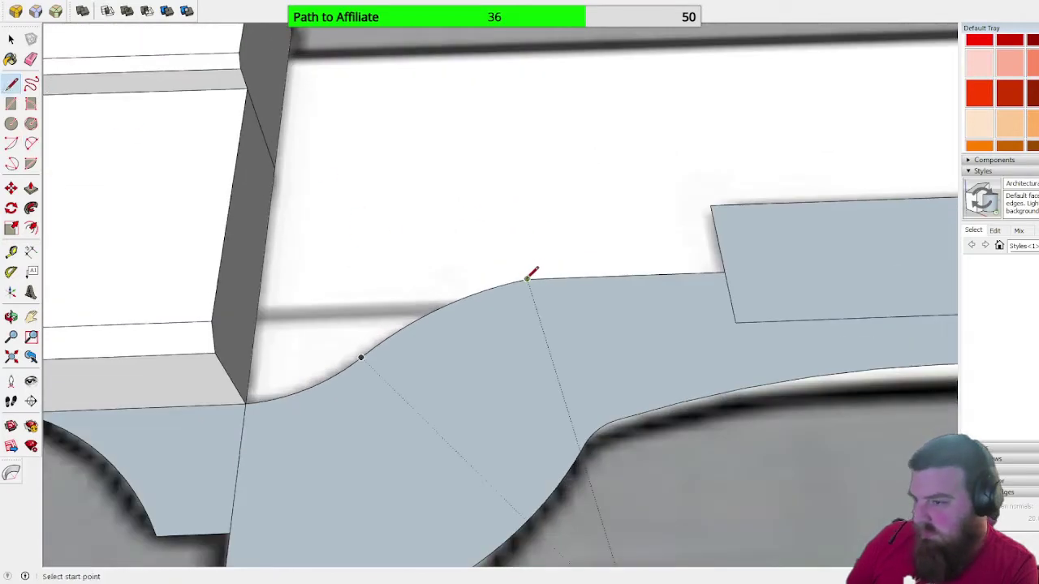
pyautogui.click(260, 288)
pyautogui.scroll(-10, 260, 288)
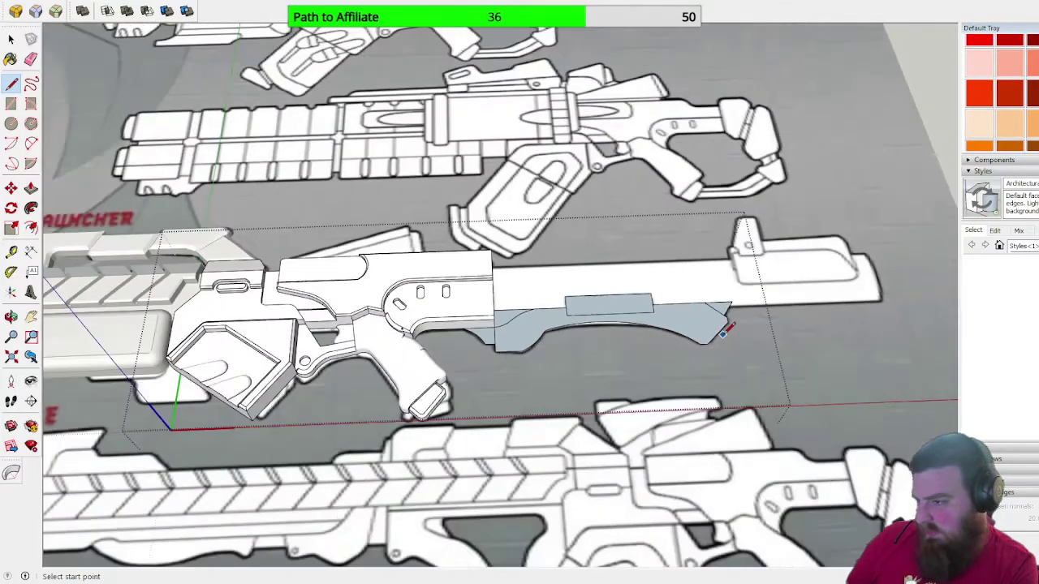
# - Draw a two-point arc over the reference outline's upper front bend, where the lower tab starts below the long rounded housing
pyautogui.scroll(-5, 725, 329)
pyautogui.scroll(8, 302, 366)
pyautogui.moveTo(395, 370)
pyautogui.mouseDown(button='middle')
pyautogui.moveTo(501, 208)
pyautogui.moveTo(348, 371)
pyautogui.mouseUp(button='middle')
pyautogui.scroll(6, 297, 405)
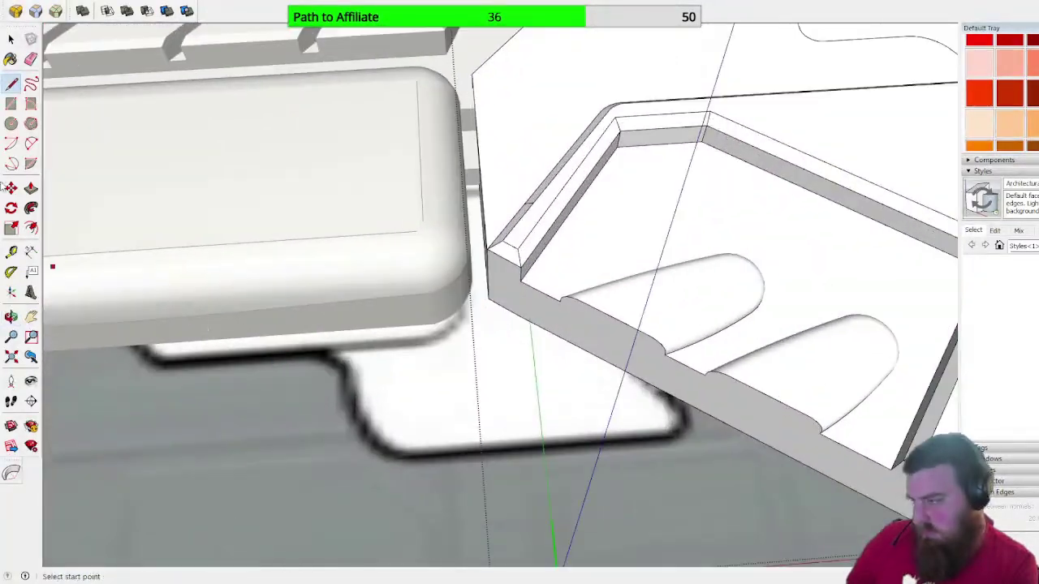
pyautogui.click(11, 143)
pyautogui.click(31, 142)
pyautogui.click(290, 333)
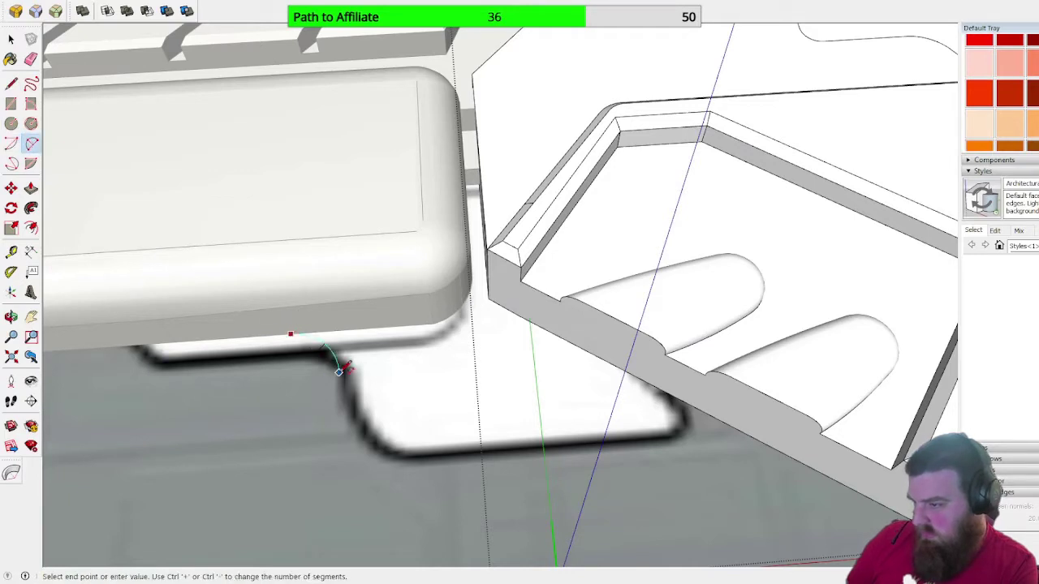
pyautogui.click(355, 369)
pyautogui.click(354, 370)
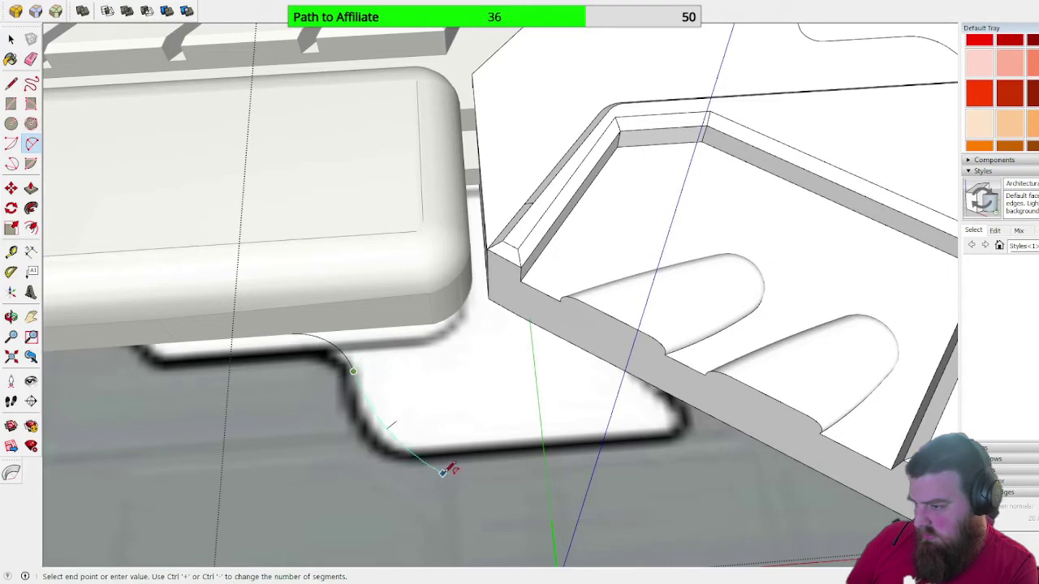
# - Continue the tab's front outline with a short straight edge and a second arc curving into its lower edge
pyautogui.click(11, 83)
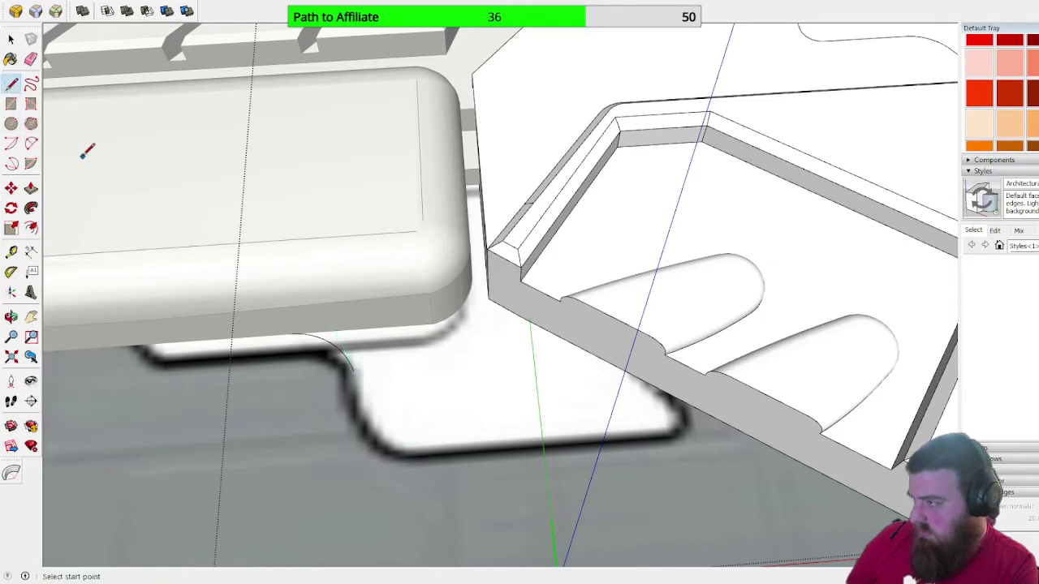
pyautogui.click(354, 371)
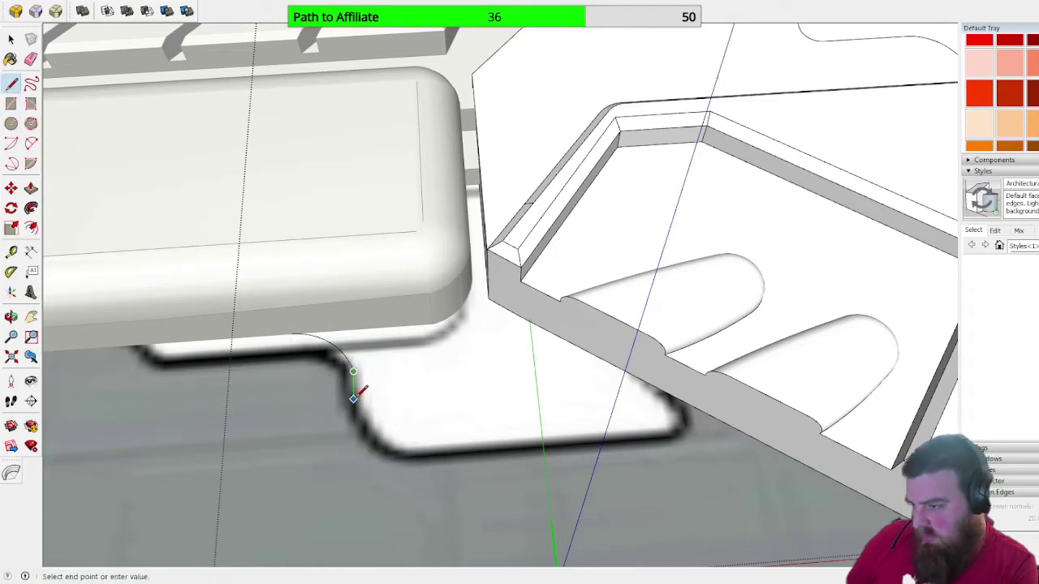
pyautogui.click(31, 144)
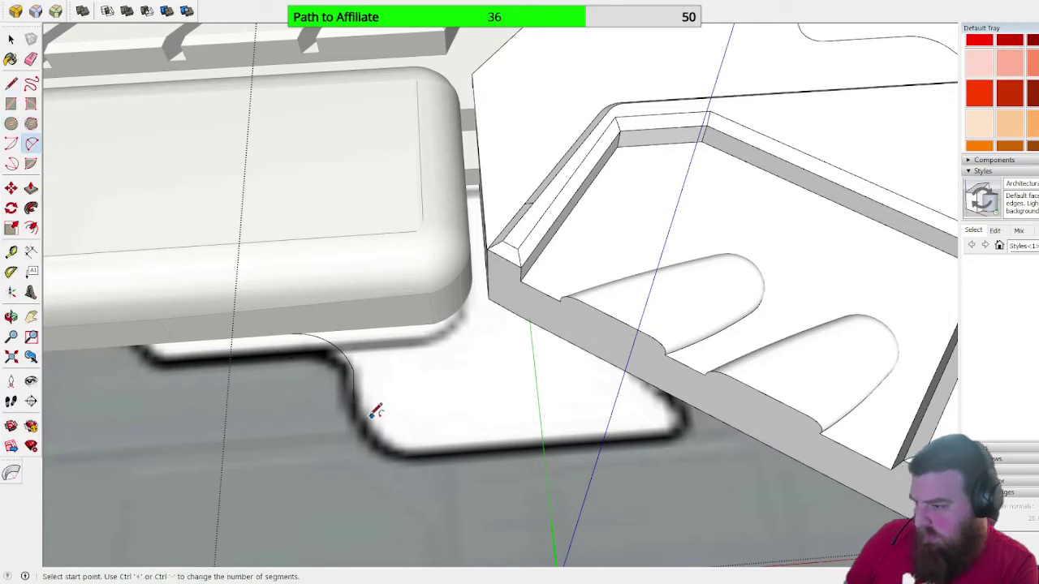
pyautogui.click(354, 399)
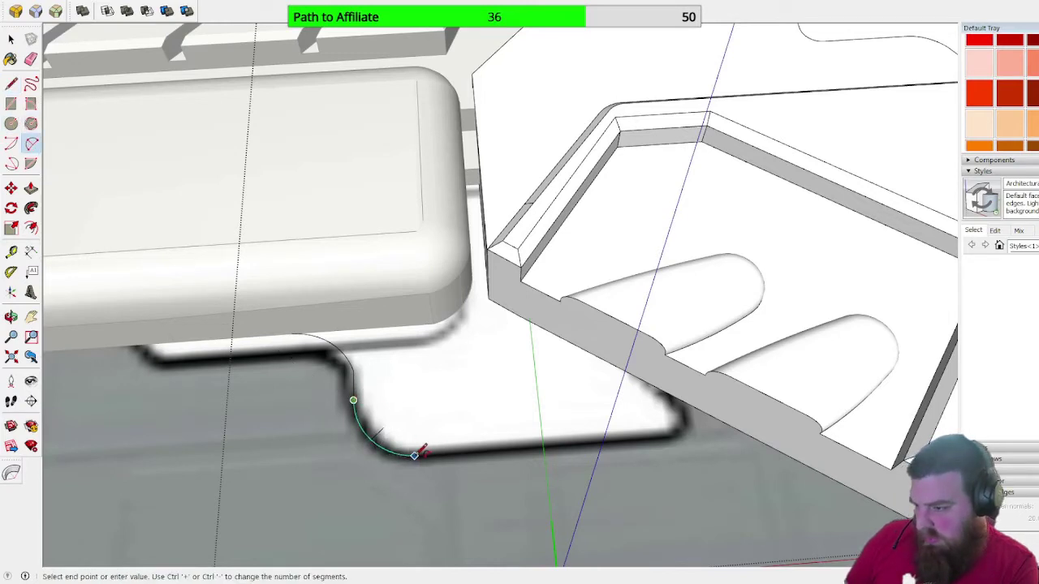
# - Draw the tab's straight lower edge along the reference line up to the rear corner
pyautogui.click(11, 84)
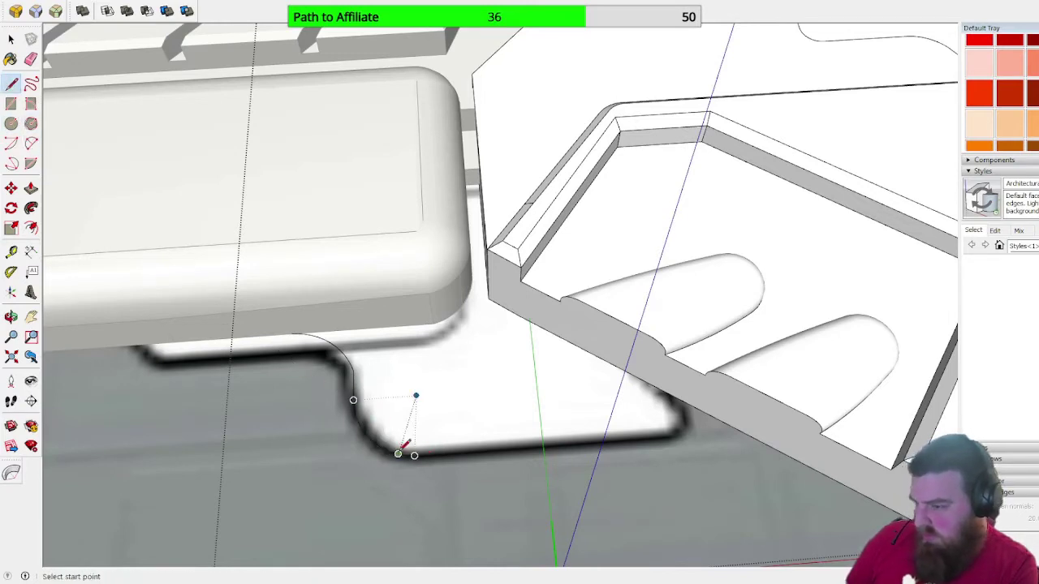
pyautogui.click(414, 455)
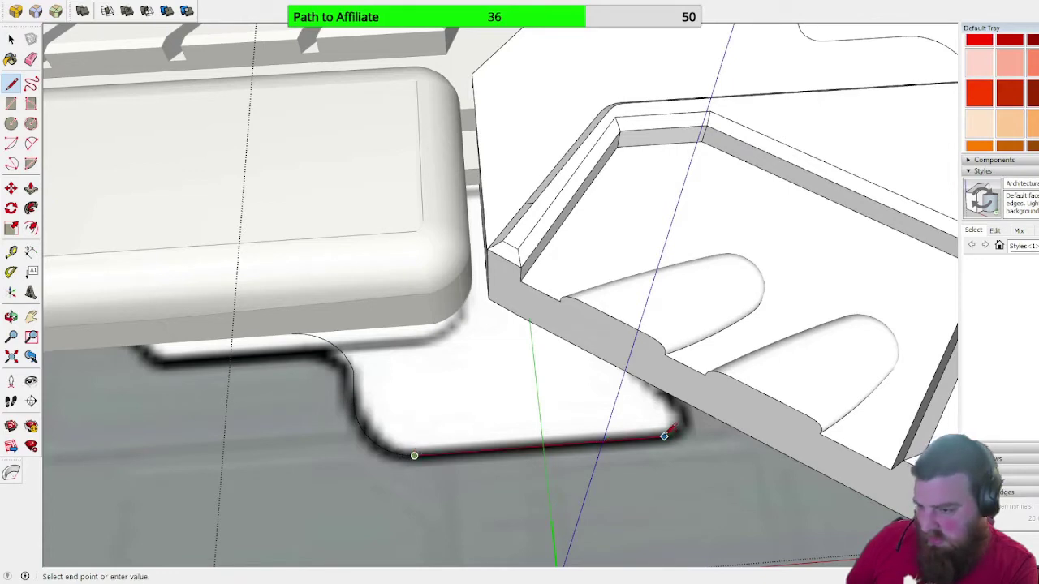
pyautogui.click(662, 436)
# - Round the tab's rear corner with an arc and connect it to the body's slanted lower edge with a short straight edge
pyautogui.scroll(4, 707, 430)
pyautogui.click(32, 143)
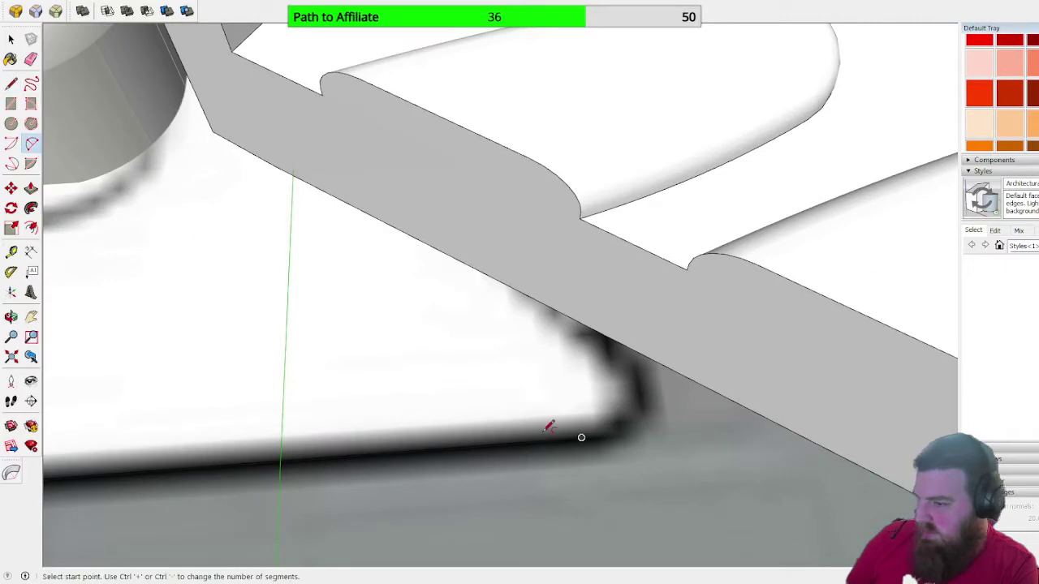
pyautogui.click(581, 437)
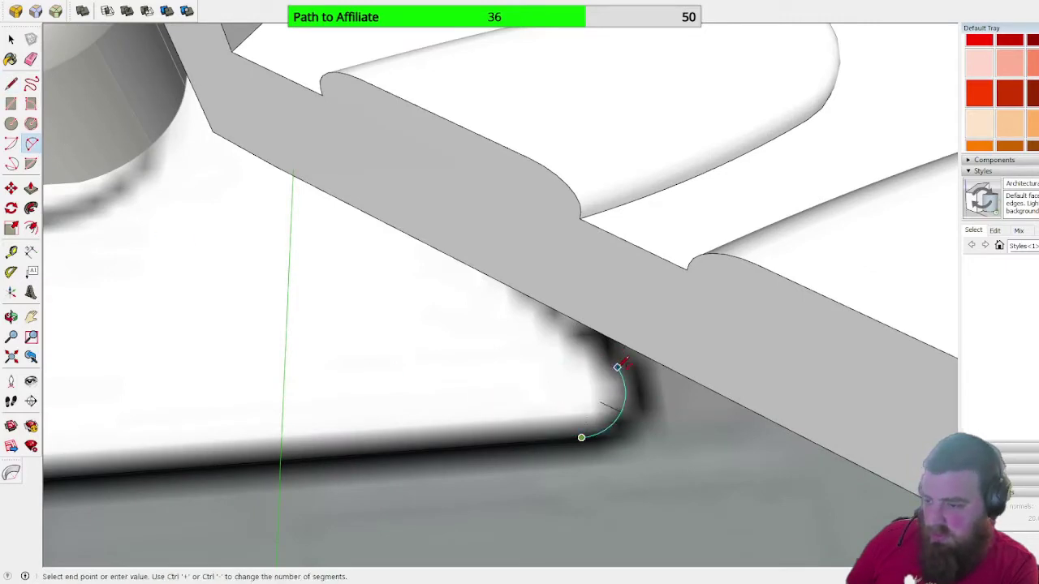
pyautogui.click(11, 84)
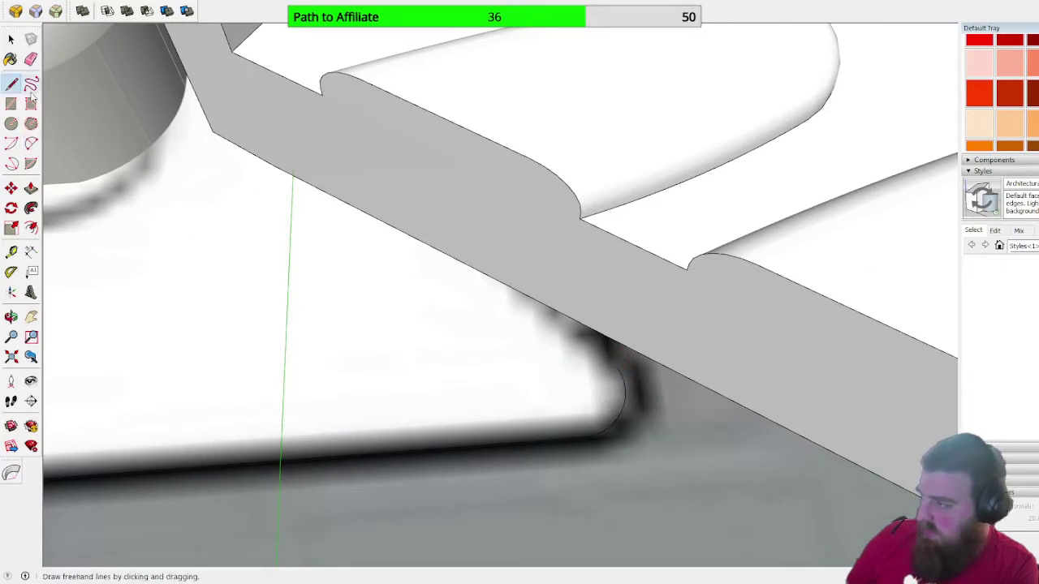
pyautogui.click(617, 367)
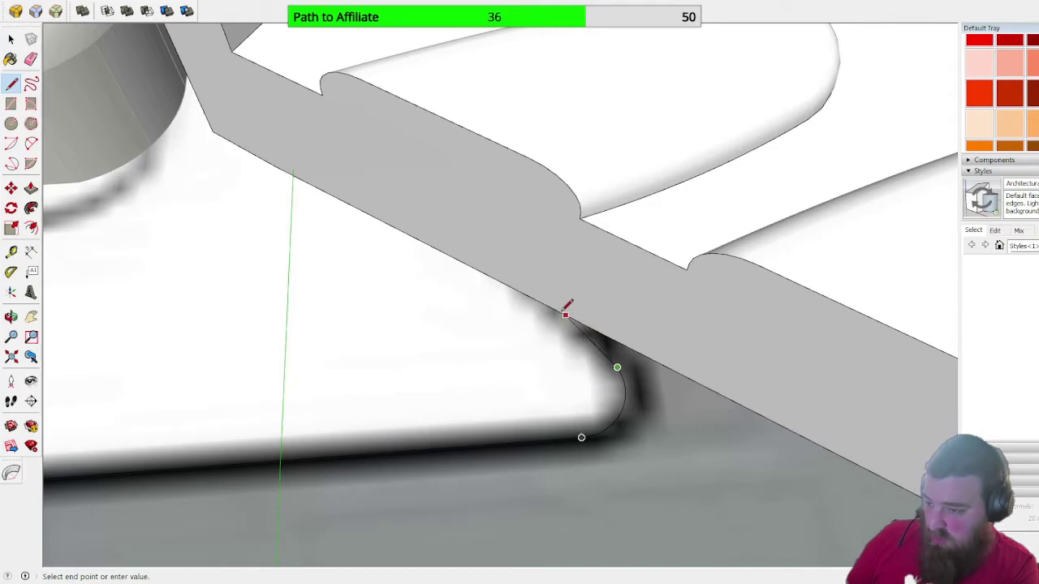
pyautogui.scroll(-5, 582, 336)
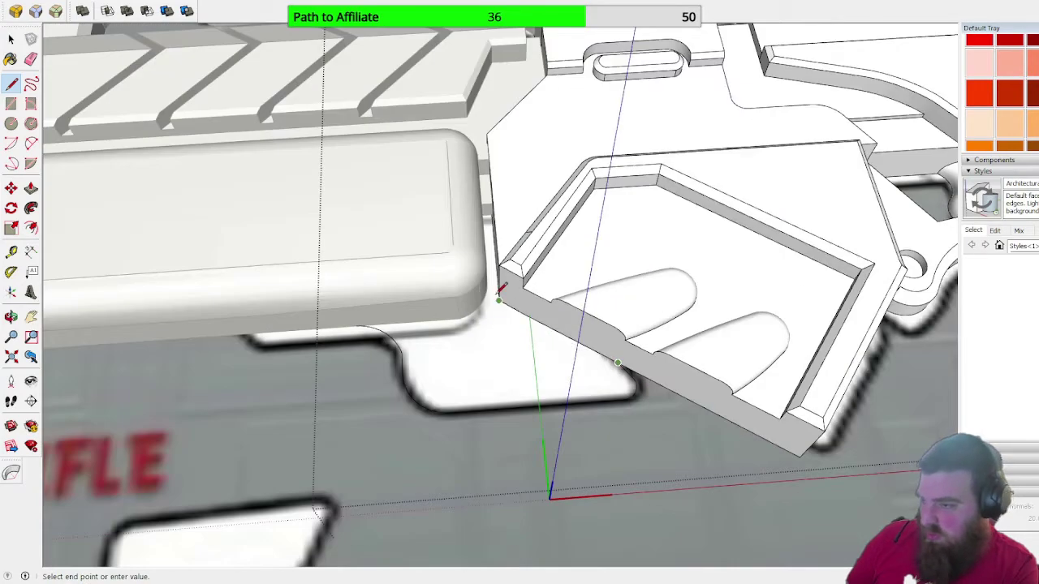
pyautogui.scroll(5, 501, 290)
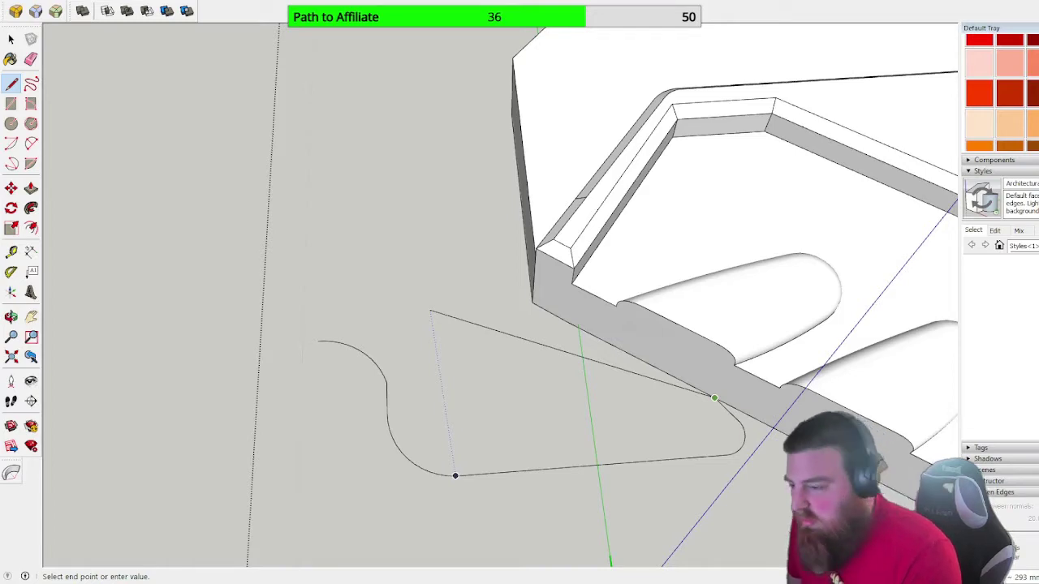
pyautogui.press('Escape')
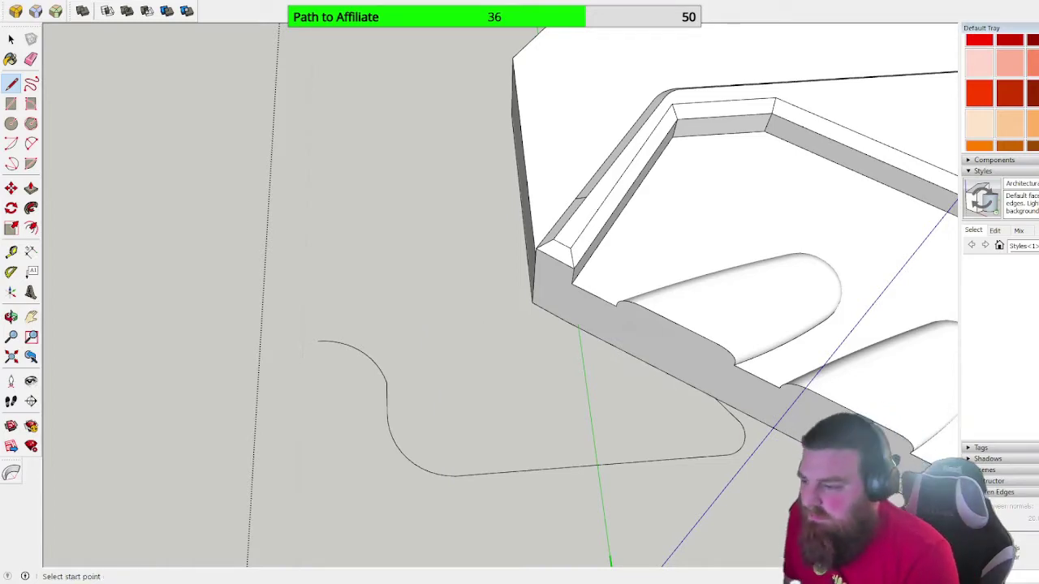
# - Close the tab outline into a face with straight edging from the front arc's free end to the body's front side
pyautogui.moveTo(614, 312); pyautogui.dragTo(544, 373, button='middle')
pyautogui.scroll(-3, 338, 308)
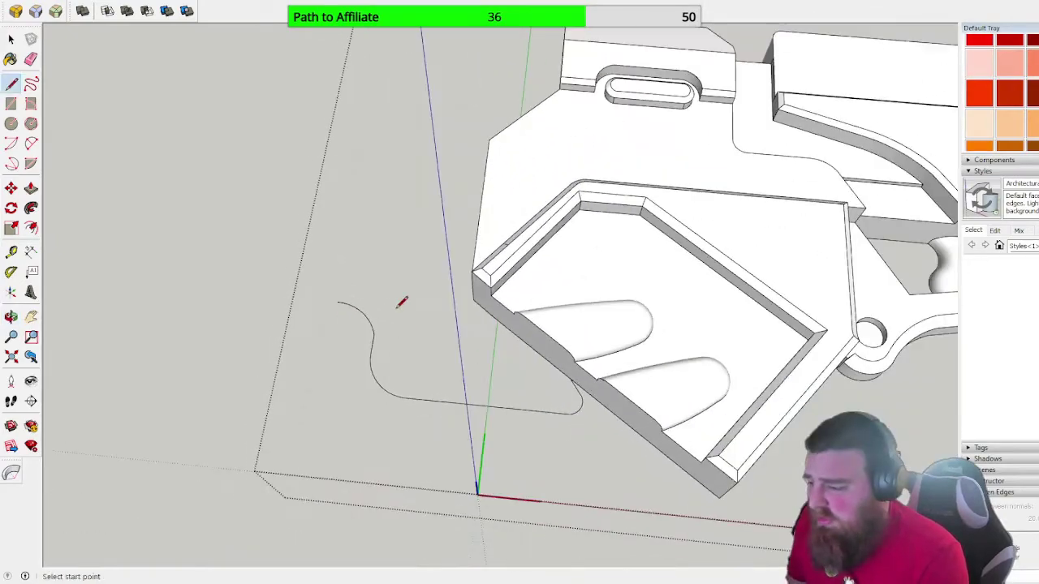
pyautogui.scroll(8, 401, 302)
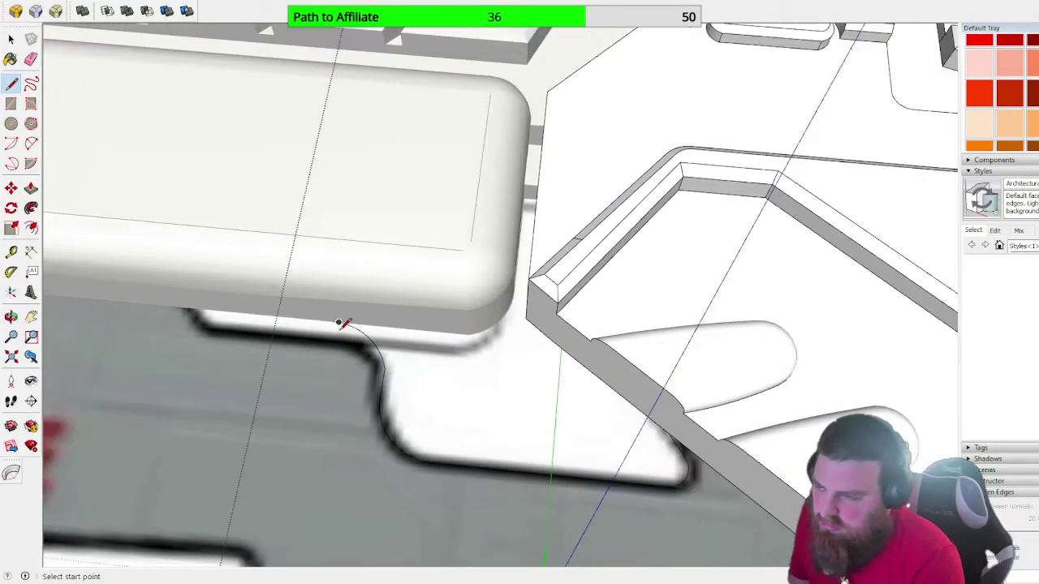
pyautogui.moveTo(340, 323)
pyautogui.mouseDown(button='middle')
pyautogui.moveTo(431, 278)
pyautogui.moveTo(454, 297)
pyautogui.moveTo(362, 341)
pyautogui.mouseUp(button='middle')
pyautogui.click(336, 347)
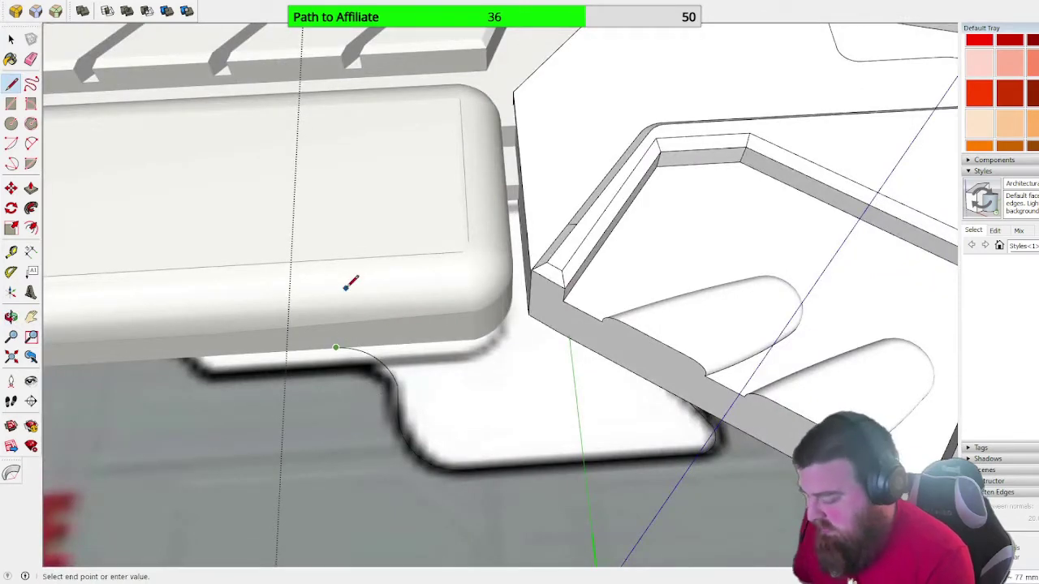
pyautogui.press('i')
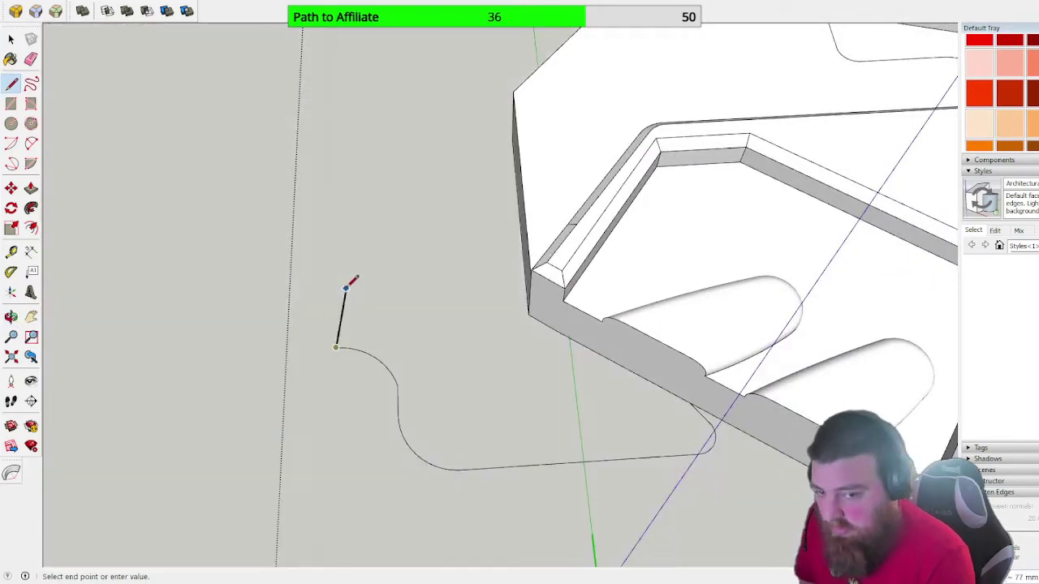
pyautogui.click(517, 134)
pyautogui.moveTo(484, 162); pyautogui.dragTo(389, 236, button='middle')
pyautogui.click(487, 124)
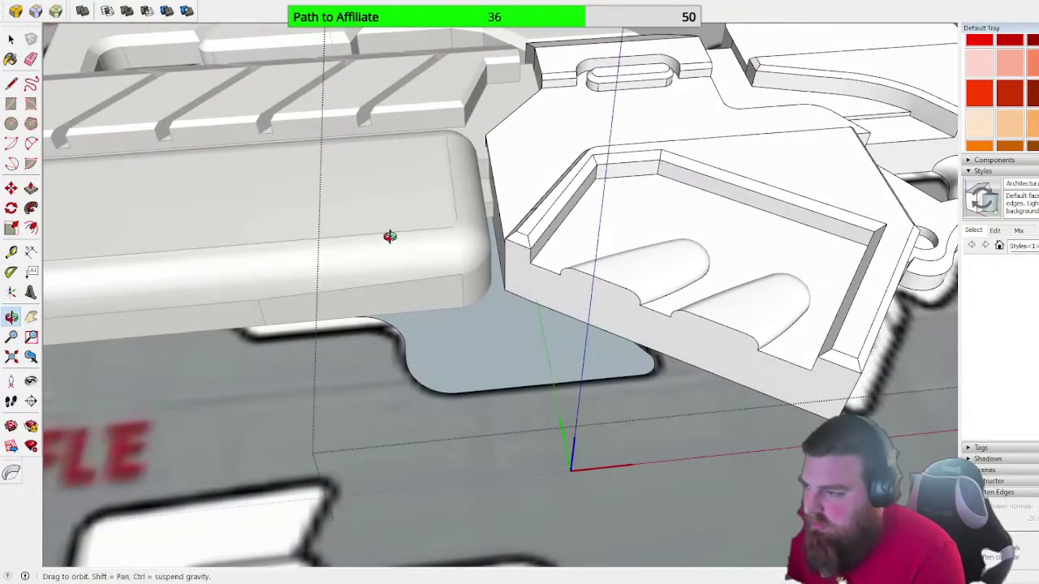
# - Extrude the tab face upward about 44 mm with Push/Pull
pyautogui.press('l')
pyautogui.press('p')
pyautogui.moveTo(492, 325); pyautogui.dragTo(498, 337, button='middle')
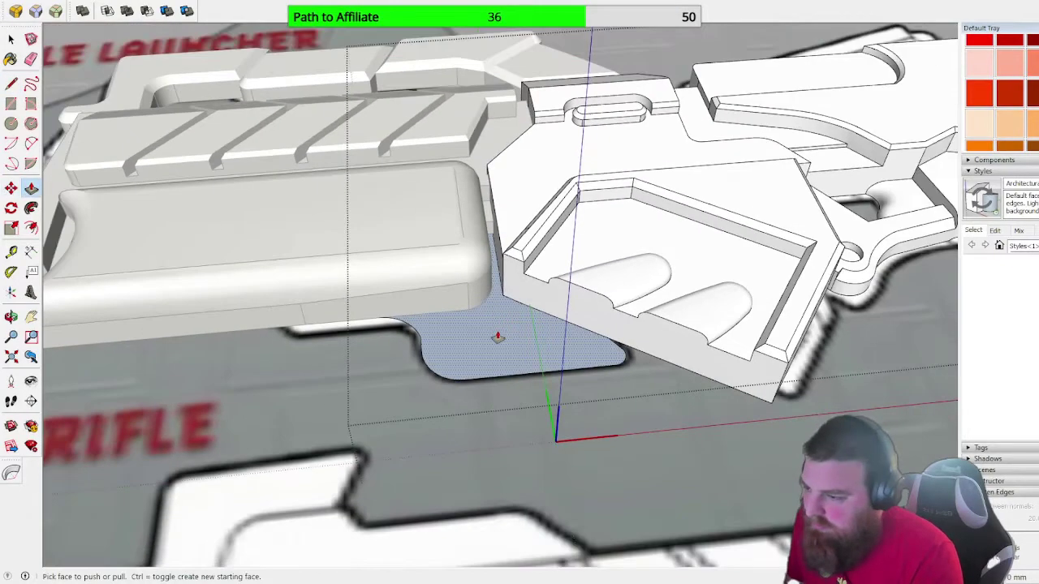
pyautogui.doubleClick(498, 337)
pyautogui.click(364, 300)
pyautogui.moveTo(364, 300); pyautogui.dragTo(552, 320, button='middle')
pyautogui.scroll(3, 552, 319)
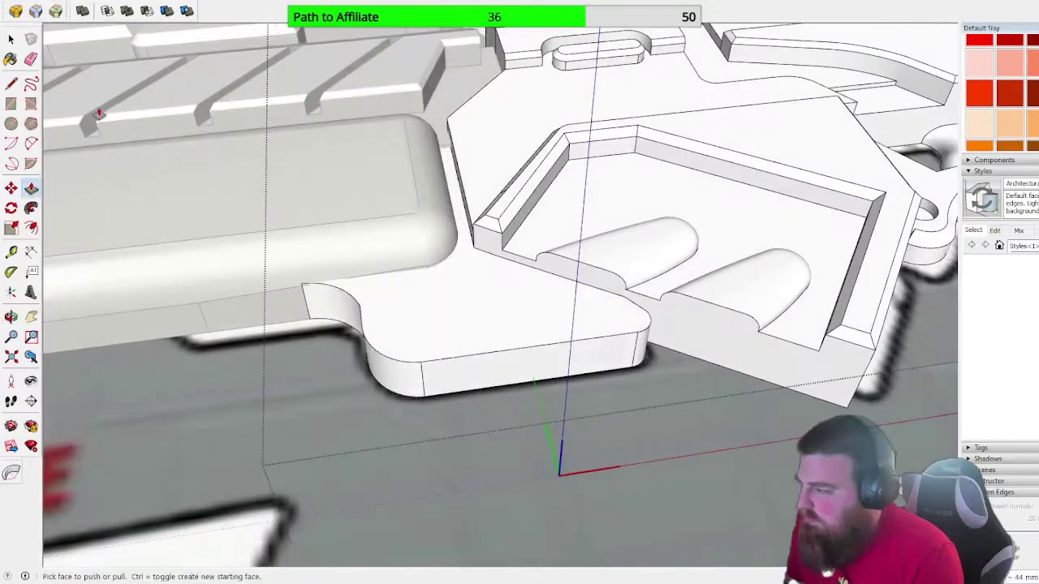
# - Try to round the tab's upper outer edges with Round Corner at a 30 mm offset
pyautogui.click(11, 39)
pyautogui.click(541, 351)
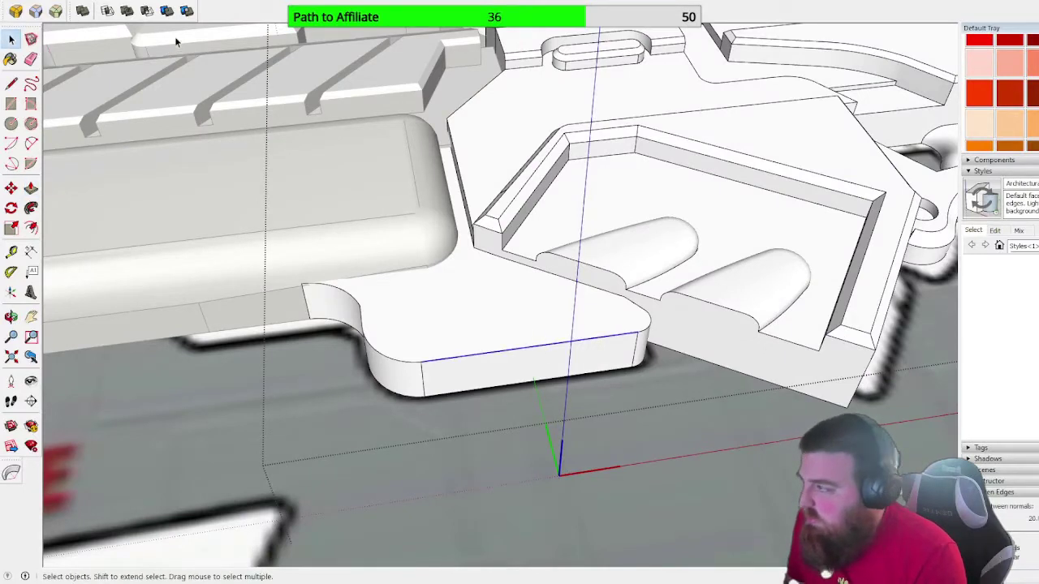
pyautogui.click(16, 11)
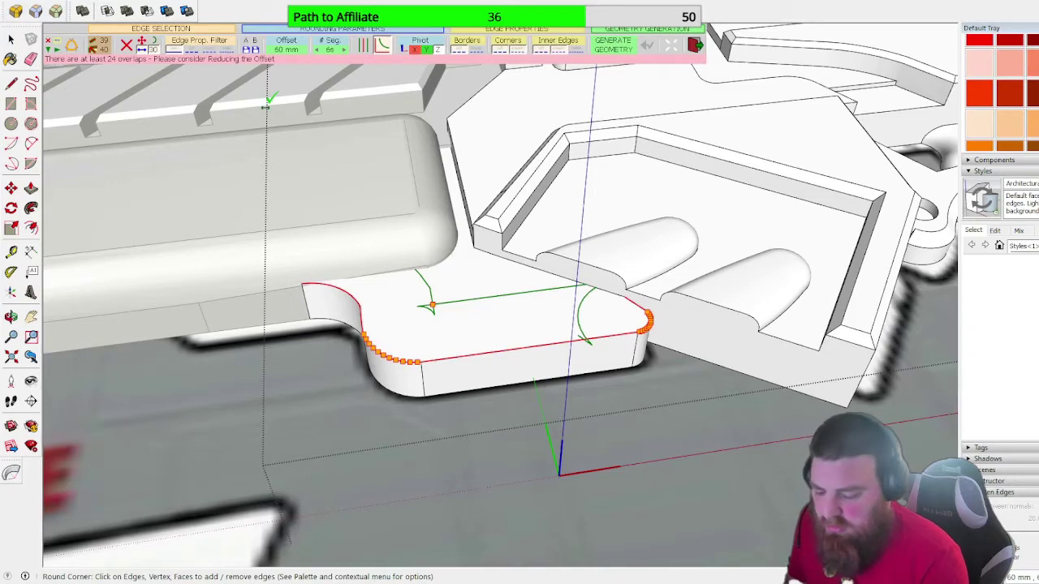
pyautogui.write('30')
pyautogui.press('Return')
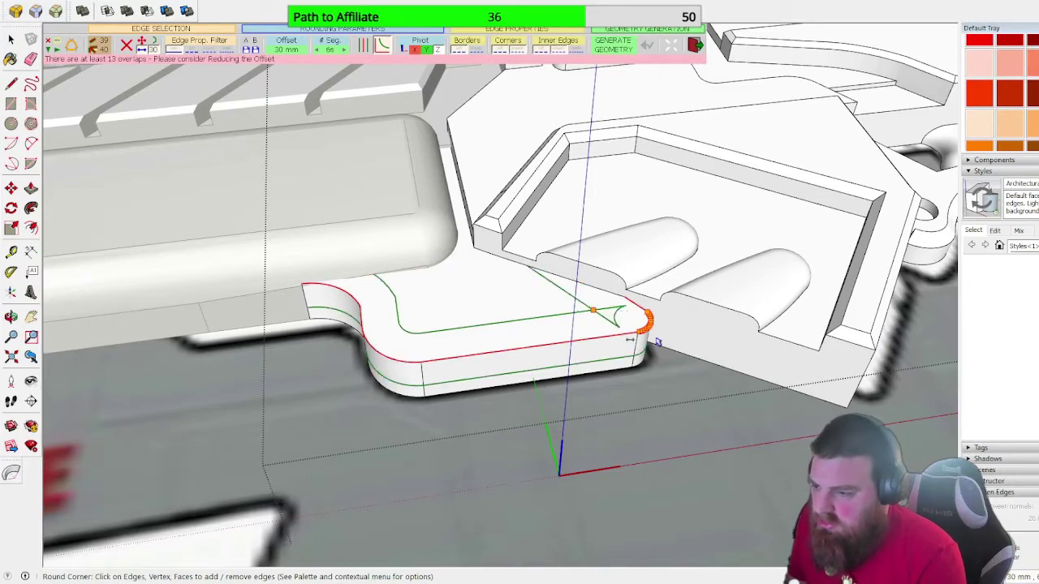
pyautogui.scroll(6, 649, 340)
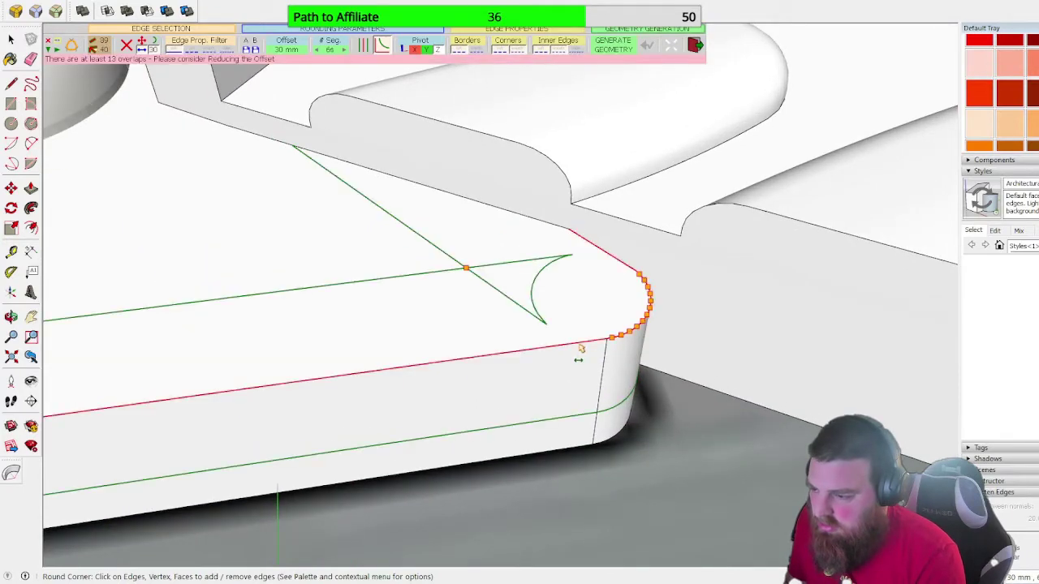
pyautogui.scroll(1, 614, 329)
pyautogui.scroll(-3, 574, 309)
# - Draw an edge across the tab's top face between the two ends of the rounded rear corner
pyautogui.press('l')
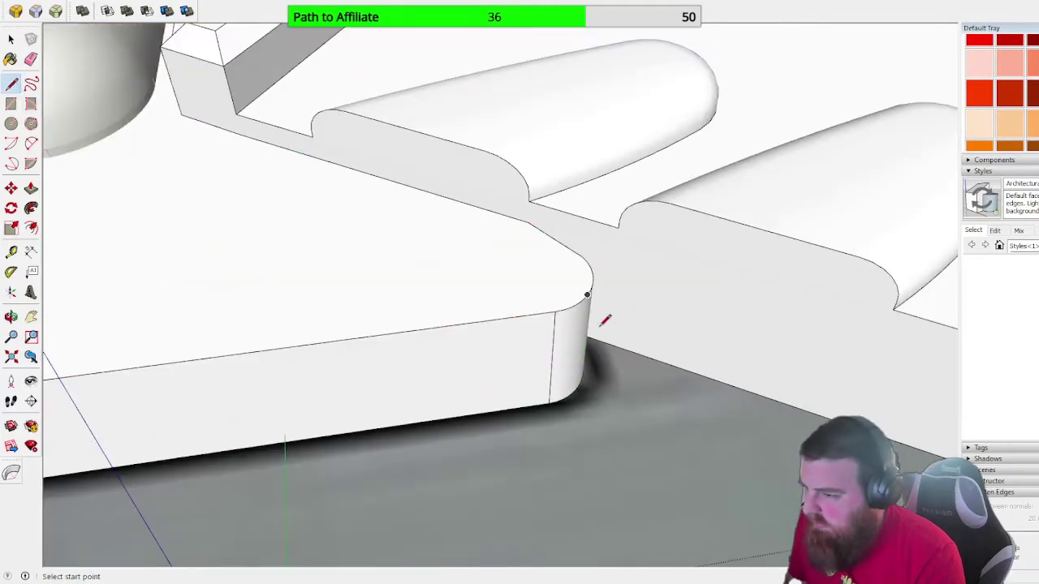
pyautogui.click(555, 311)
pyautogui.click(529, 221)
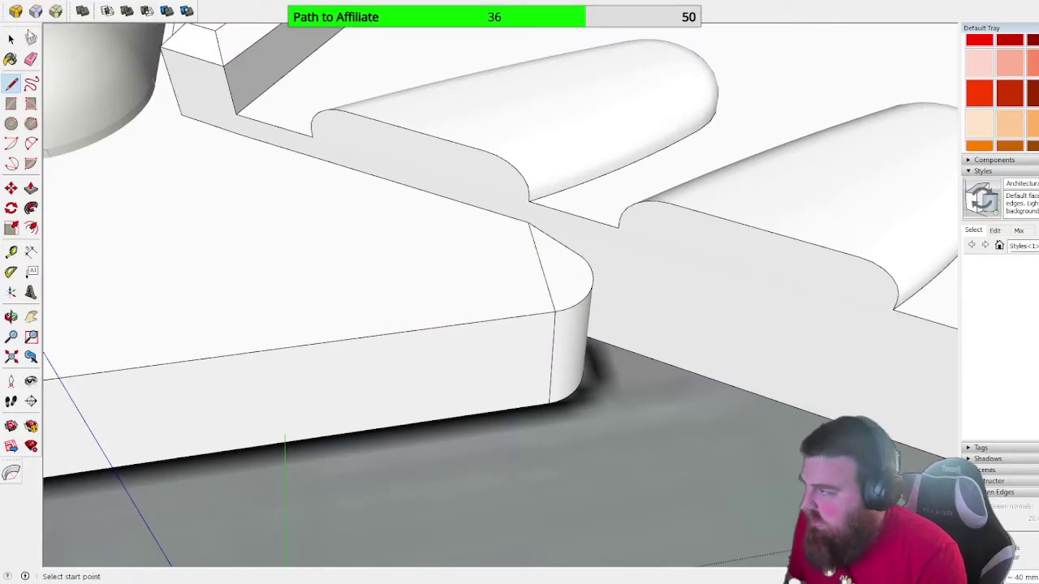
pyautogui.press('space')
pyautogui.click(35, 10)
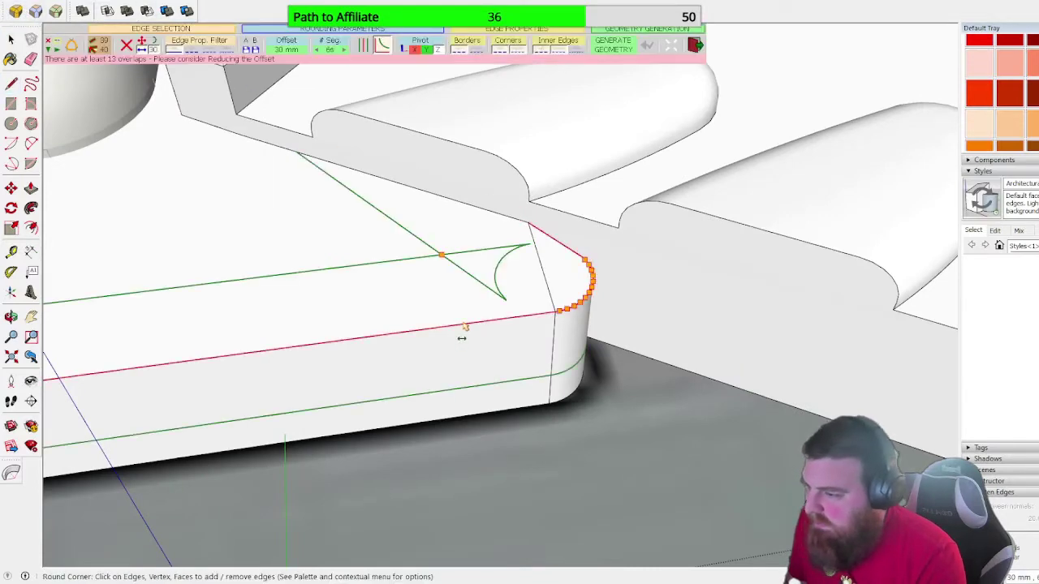
pyautogui.moveTo(392, 316); pyautogui.dragTo(682, 290, button='middle')
pyautogui.moveTo(785, 302); pyautogui.dragTo(297, 279, button='middle')
pyautogui.press('space')
# - Round the tab's upper long edge and its connected front S-curve edges with Round Corner at a 35 mm offset
pyautogui.click(520, 311)
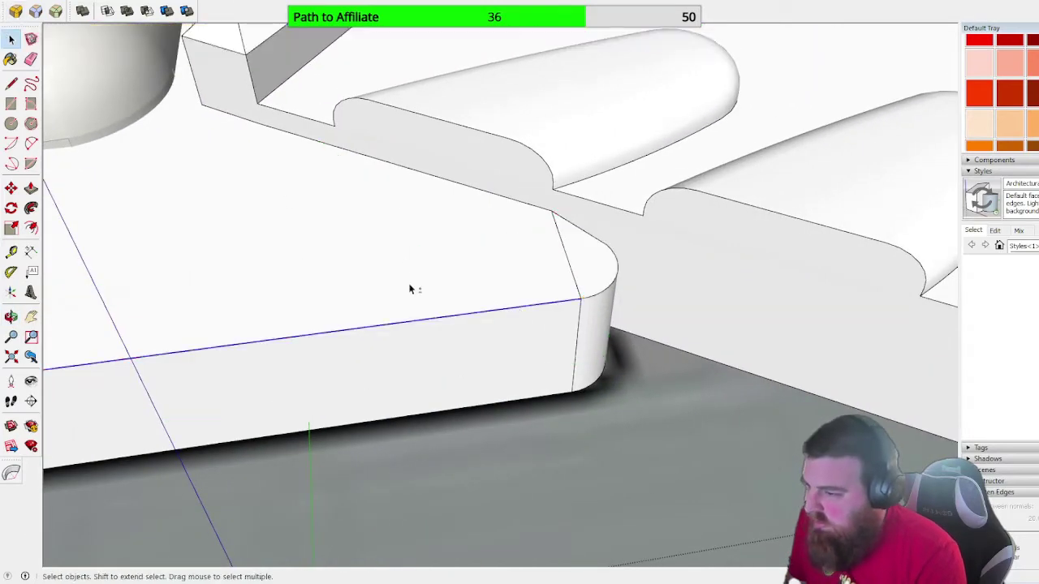
pyautogui.moveTo(414, 287); pyautogui.dragTo(299, 293, button='middle')
pyautogui.keyDown('shift'); pyautogui.click(326, 357); pyautogui.keyUp('shift')
pyautogui.keyDown('shift'); pyautogui.click(314, 362); pyautogui.keyUp('shift')
pyautogui.keyDown('shift'); pyautogui.click(309, 346); pyautogui.keyUp('shift')
pyautogui.keyDown('shift'); pyautogui.click(329, 320); pyautogui.keyUp('shift')
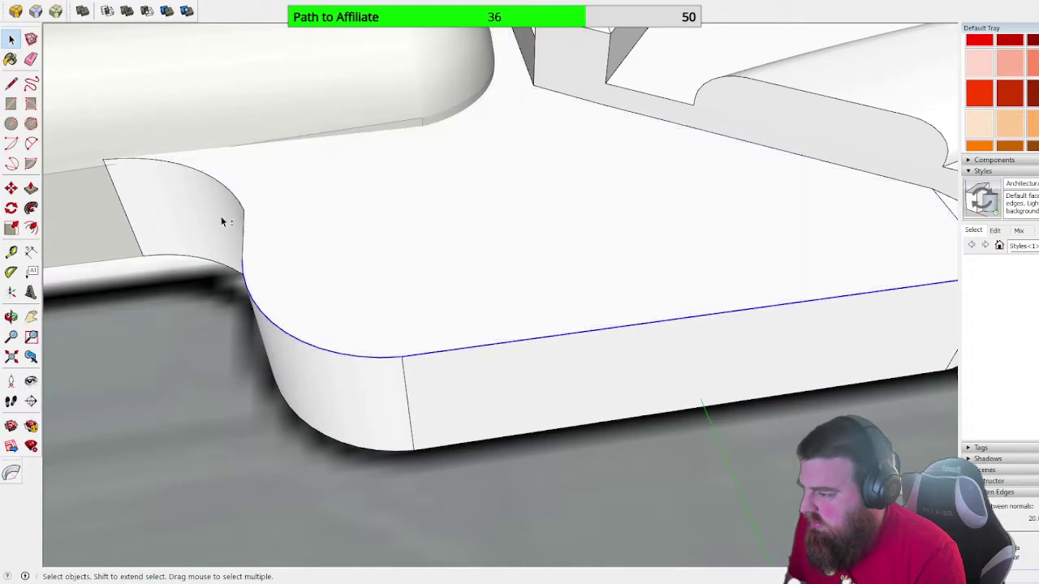
pyautogui.keyDown('shift'); pyautogui.click(217, 181); pyautogui.keyUp('shift')
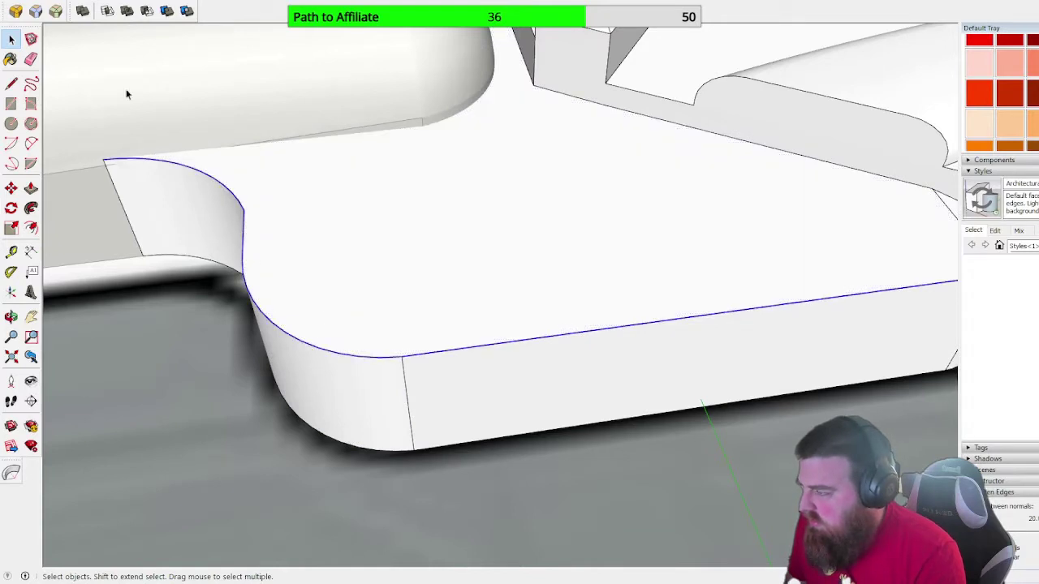
pyautogui.click(15, 10)
pyautogui.moveTo(615, 236); pyautogui.dragTo(624, 260, button='middle')
pyautogui.press('Return')
# - Show hidden geometry and extrude the triangular face at the rounded tab's rear end outward with Push/Pull
pyautogui.moveTo(624, 259); pyautogui.dragTo(732, 278, button='middle')
pyautogui.hotkey('alt', 'h')
pyautogui.scroll(3, 732, 276)
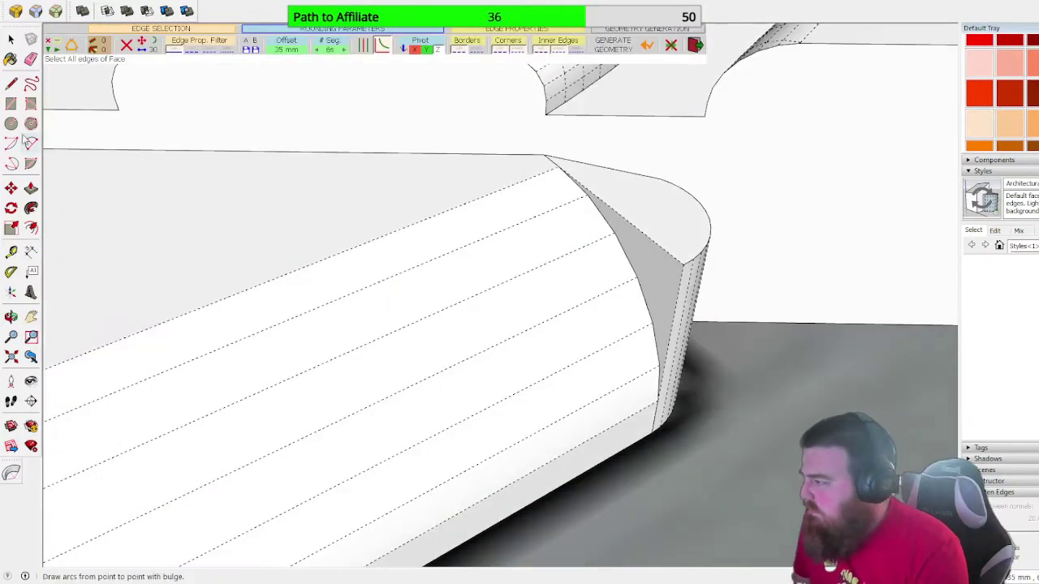
pyautogui.click(31, 188)
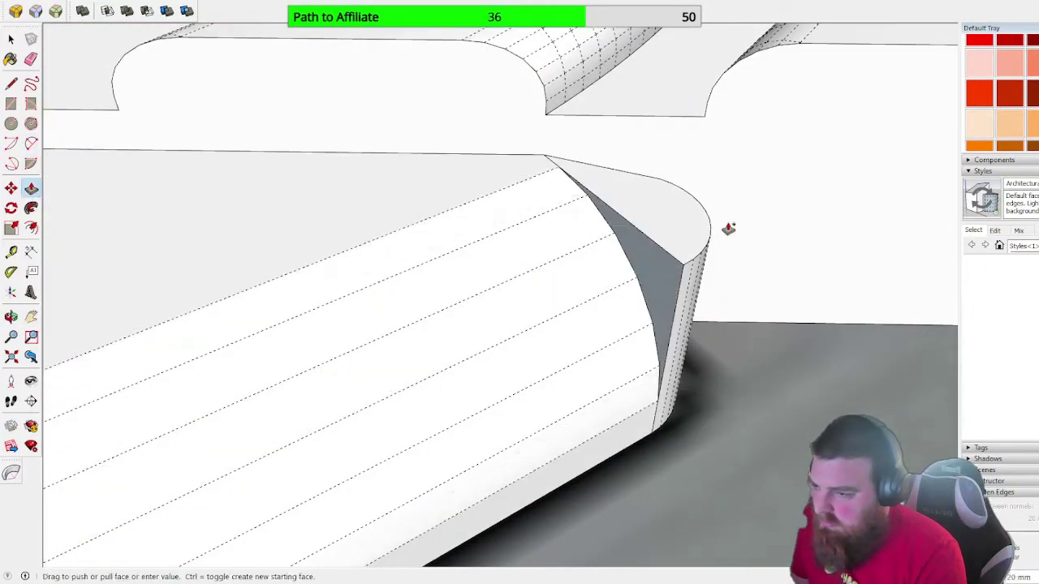
pyautogui.click(742, 186)
pyautogui.scroll(2, 721, 192)
# - Select the tab's rear end together with the extruded block and intersect their faces
pyautogui.click(11, 39)
pyautogui.scroll(-2, 189, 116)
pyautogui.moveTo(629, 127); pyautogui.dragTo(168, 481)
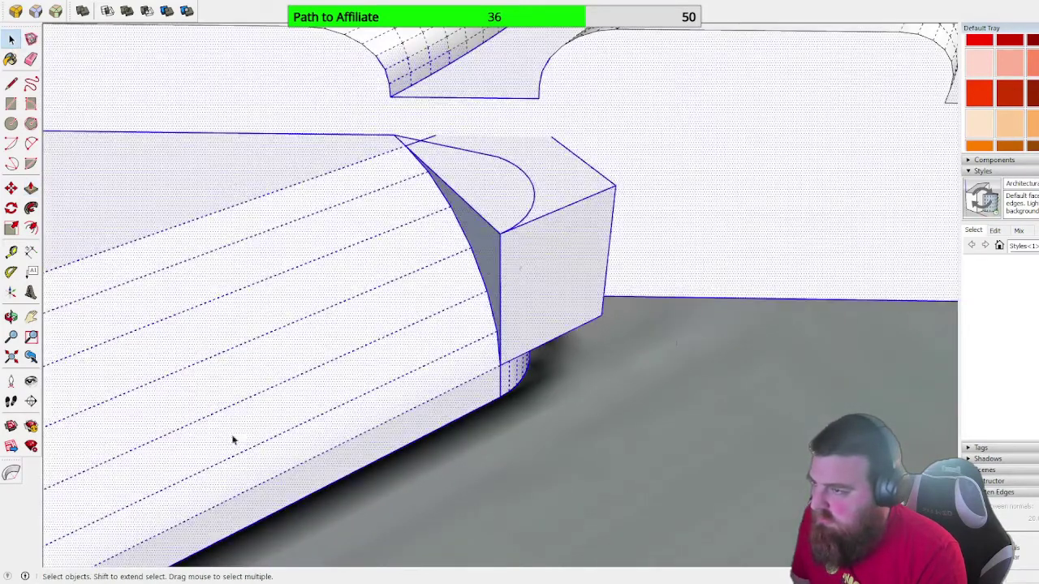
pyautogui.click(688, 395)
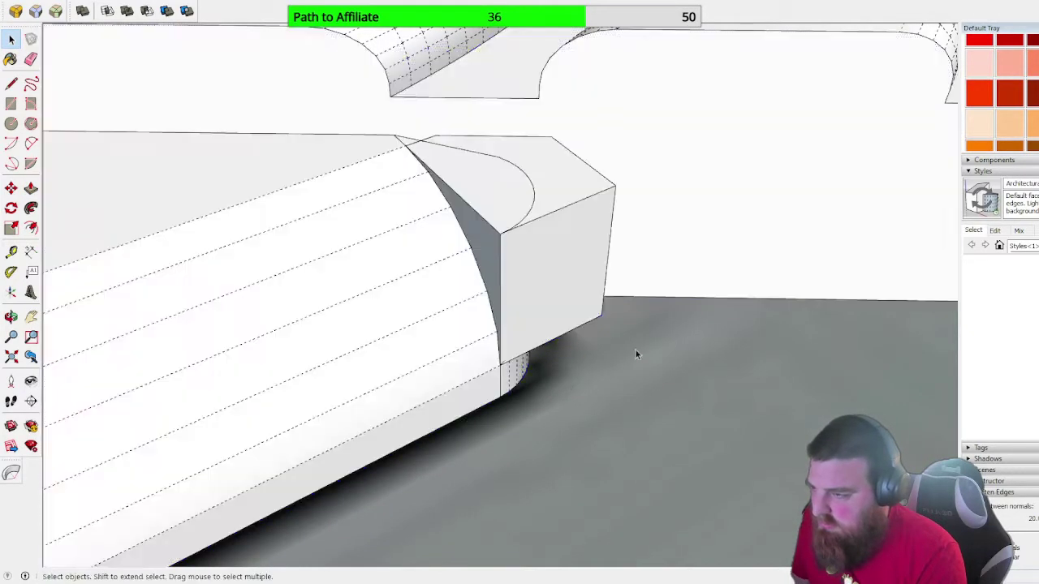
# - Erase the surplus edges on the extruded block's top face around the tab's rear corner
pyautogui.click(31, 59)
pyautogui.moveTo(466, 162)
pyautogui.mouseDown()
pyautogui.moveTo(430, 139)
pyautogui.moveTo(444, 154)
pyautogui.mouseUp()
pyautogui.click(486, 162)
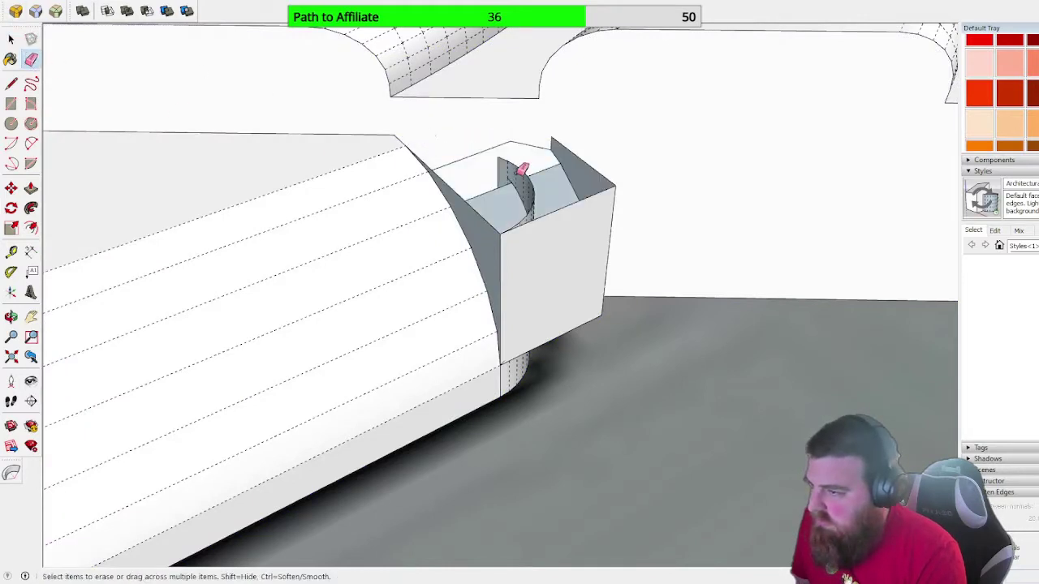
# - Try to erase the block's remaining top, outer and front edges beyond the tab's curved corner
pyautogui.click(517, 171)
pyautogui.click(492, 148)
pyautogui.click(529, 145)
pyautogui.moveTo(581, 159)
pyautogui.mouseDown()
pyautogui.moveTo(604, 182)
pyautogui.moveTo(561, 153)
pyautogui.mouseUp()
pyautogui.moveTo(583, 189)
pyautogui.mouseDown()
pyautogui.moveTo(603, 255)
pyautogui.moveTo(596, 248)
pyautogui.mouseUp()
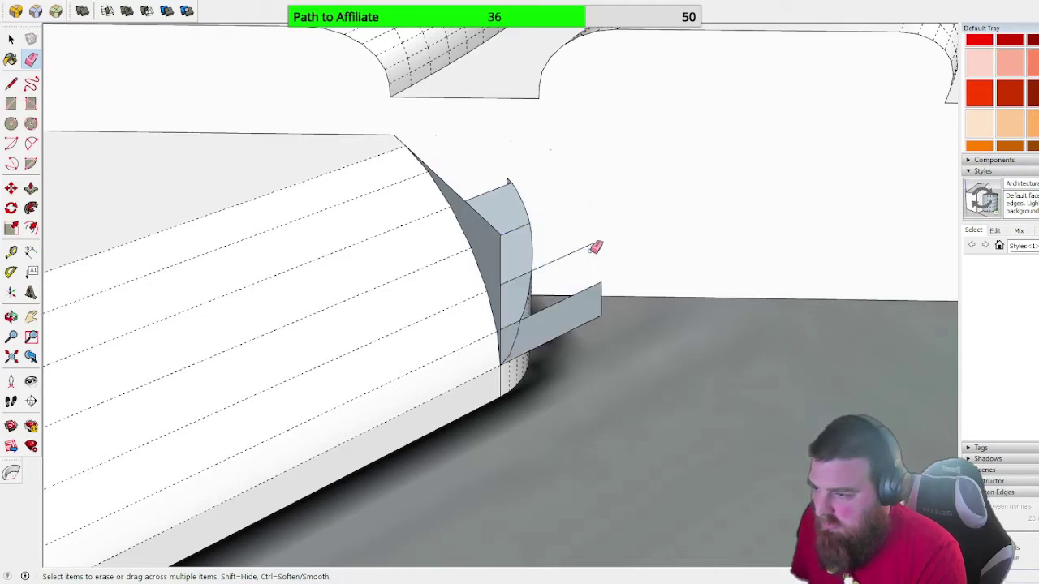
pyautogui.moveTo(581, 297)
pyautogui.mouseDown()
pyautogui.moveTo(561, 316)
pyautogui.moveTo(603, 306)
pyautogui.mouseUp()
# - Undo the last edge erasures on the extruded block
pyautogui.moveTo(603, 306)
pyautogui.mouseDown(button='middle')
pyautogui.moveTo(576, 220)
pyautogui.moveTo(385, 100)
pyautogui.moveTo(133, 158)
pyautogui.moveTo(162, 232)
pyautogui.moveTo(276, 198)
pyautogui.moveTo(383, 228)
pyautogui.mouseUp(button='middle')
pyautogui.hotkey('ctrl', 'z')
pyautogui.hotkey('ctrl', 'z')
pyautogui.hotkey('ctrl', 'z')
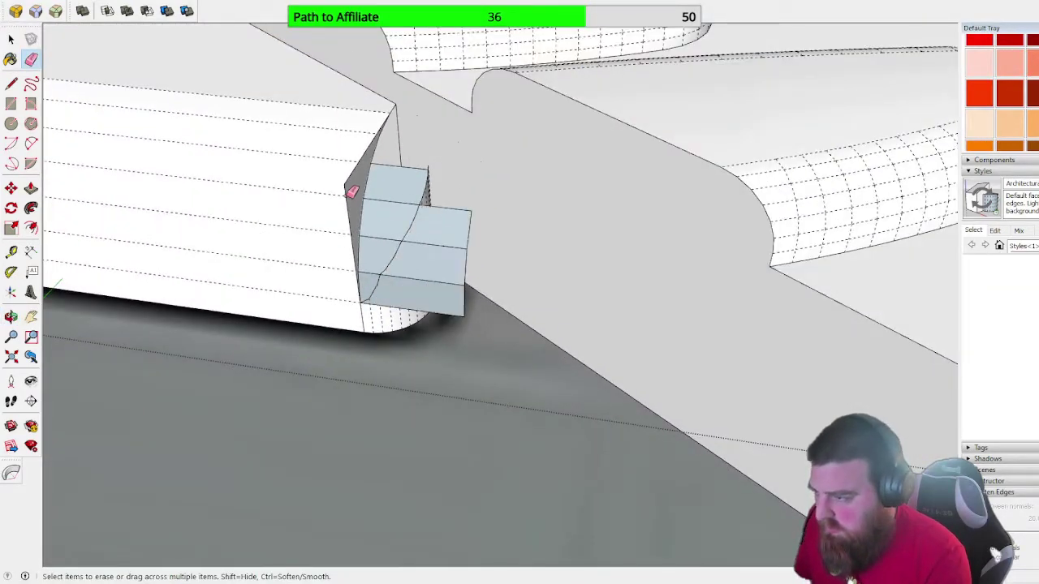
pyautogui.hotkey('ctrl', 'z')
pyautogui.hotkey('ctrl', 'z')
pyautogui.hotkey('ctrl', 'z')
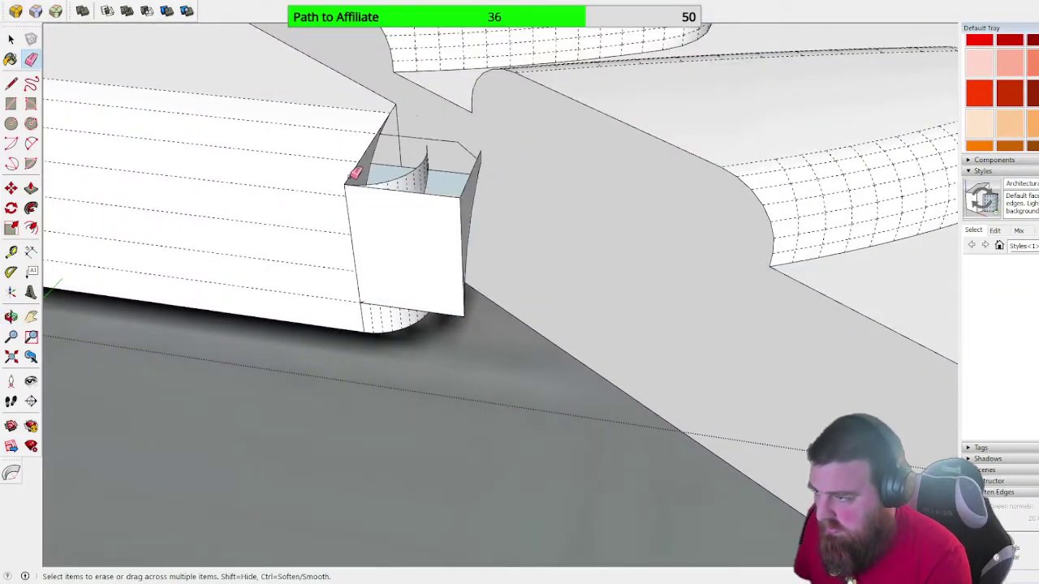
pyautogui.hotkey('ctrl', 'z')
# - Erase the block's rear top edges and draw closing lines at the tab's upper rear corner
pyautogui.moveTo(450, 157)
pyautogui.mouseDown()
pyautogui.moveTo(486, 159)
pyautogui.moveTo(421, 120)
pyautogui.mouseUp()
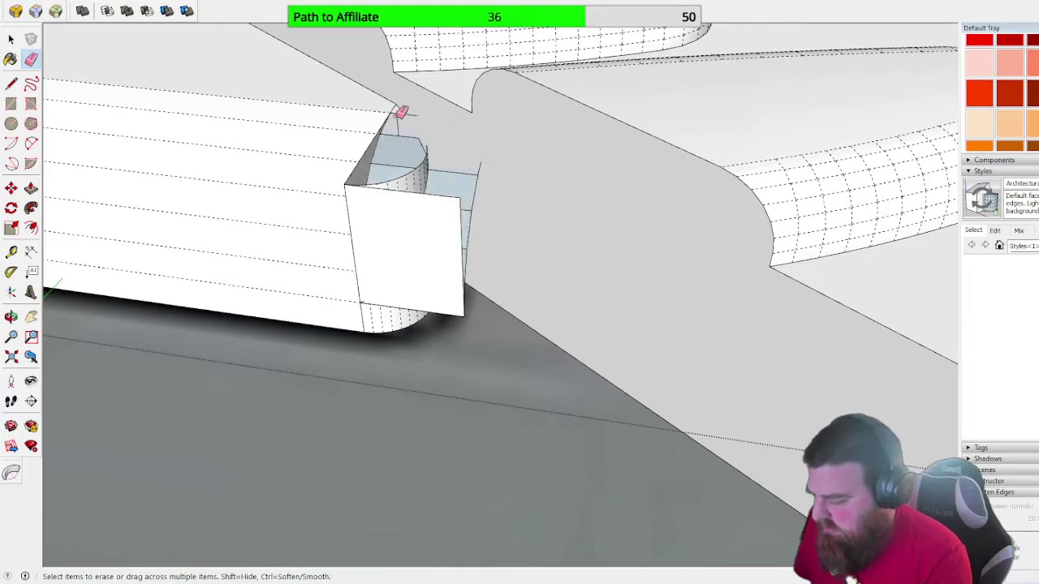
pyautogui.scroll(4, 402, 112)
pyautogui.moveTo(420, 116)
pyautogui.mouseDown(button='middle')
pyautogui.moveTo(378, 228)
pyautogui.moveTo(752, 118)
pyautogui.moveTo(819, 49)
pyautogui.moveTo(361, 245)
pyautogui.moveTo(689, 93)
pyautogui.moveTo(933, 45)
pyautogui.moveTo(304, 184)
pyautogui.mouseUp(button='middle')
pyautogui.click(354, 238)
pyautogui.press('l')
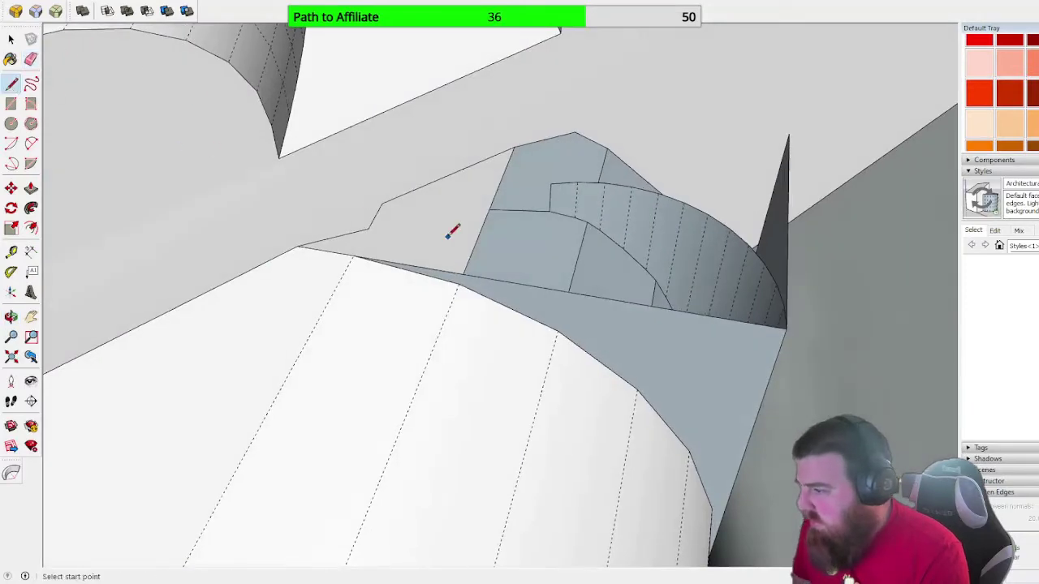
pyautogui.click(371, 225)
pyautogui.click(494, 197)
pyautogui.moveTo(354, 239)
pyautogui.mouseDown(button='middle')
pyautogui.moveTo(308, 170)
pyautogui.moveTo(365, 170)
pyautogui.moveTo(155, 106)
pyautogui.moveTo(471, 204)
pyautogui.mouseUp(button='middle')
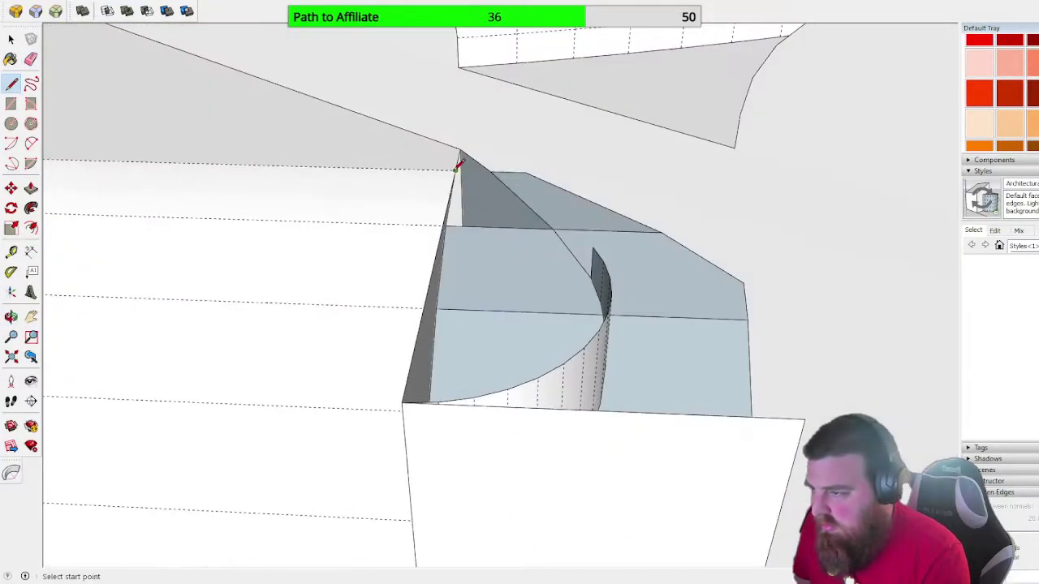
pyautogui.click(491, 169)
pyautogui.scroll(-3, 436, 153)
# - Erase all block edges and faces that protrude beyond the tab's curved rear corner
pyautogui.press('e')
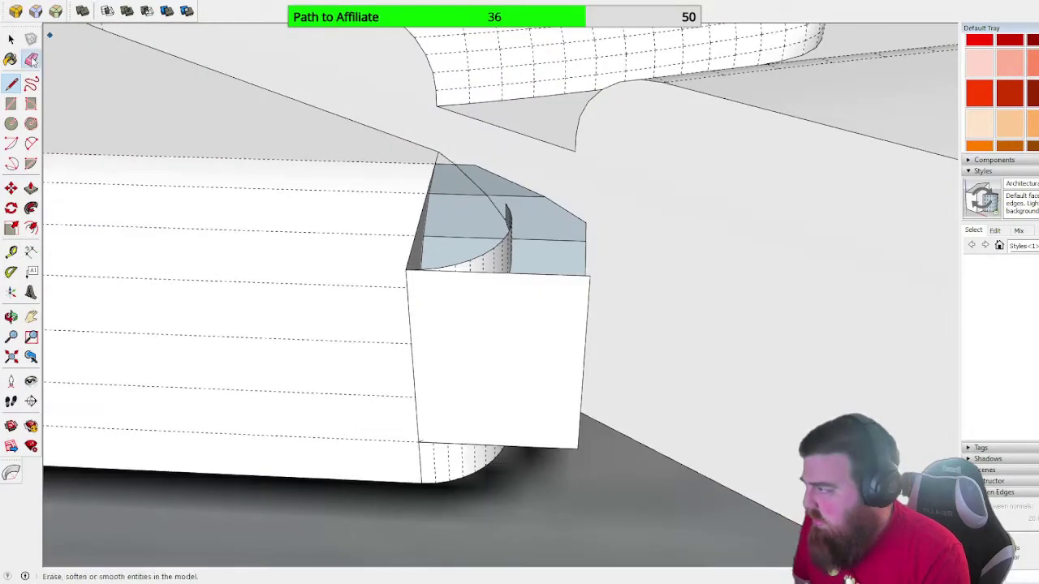
pyautogui.click(536, 195)
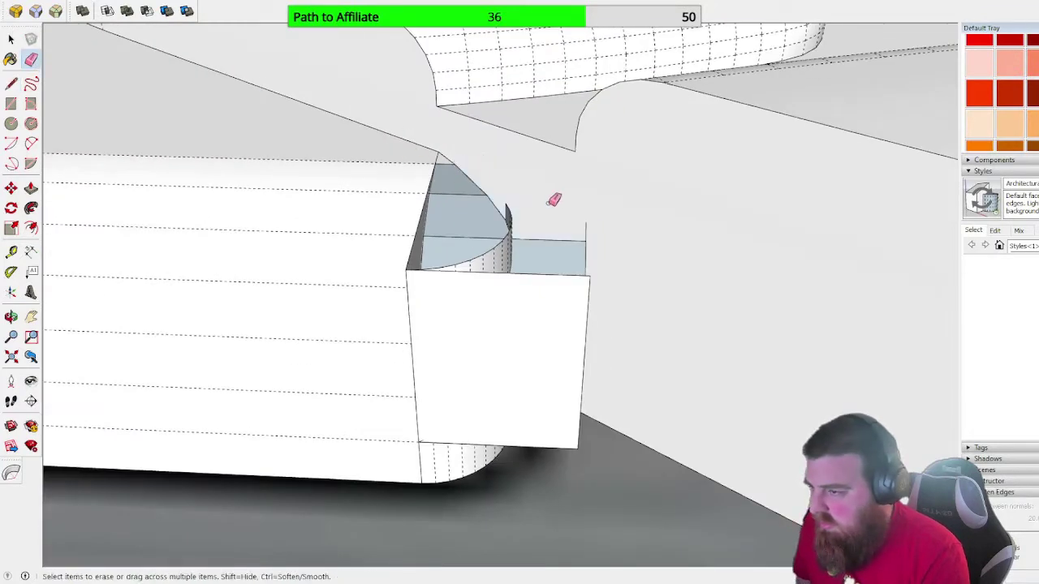
pyautogui.click(591, 245)
pyautogui.moveTo(592, 280); pyautogui.dragTo(592, 290)
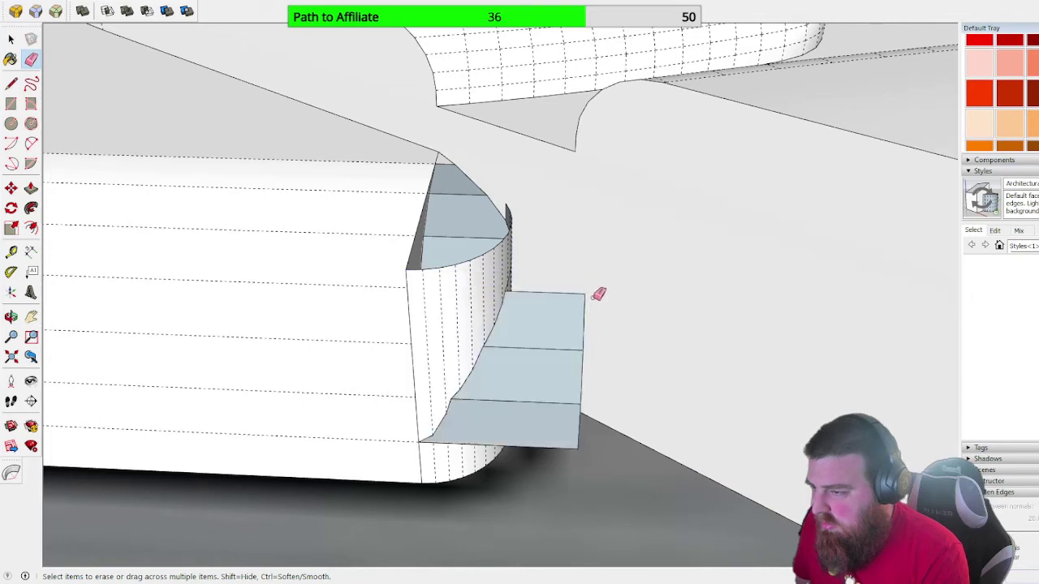
pyautogui.moveTo(575, 293); pyautogui.dragTo(576, 274, button='middle')
pyautogui.moveTo(575, 276); pyautogui.dragTo(590, 317)
pyautogui.moveTo(576, 359); pyautogui.dragTo(596, 361)
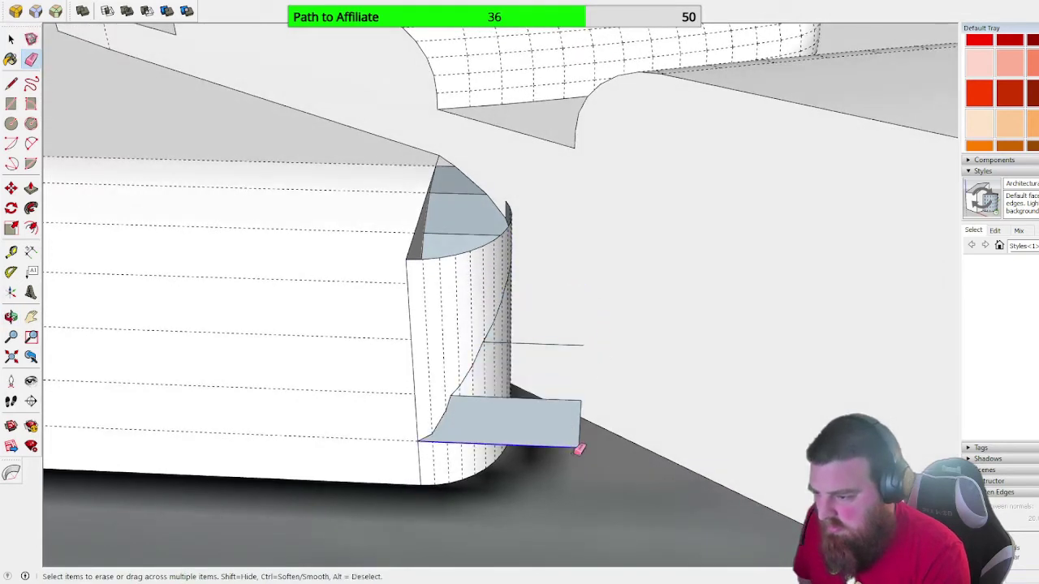
pyautogui.click(570, 444)
pyautogui.click(537, 396)
pyautogui.click(529, 344)
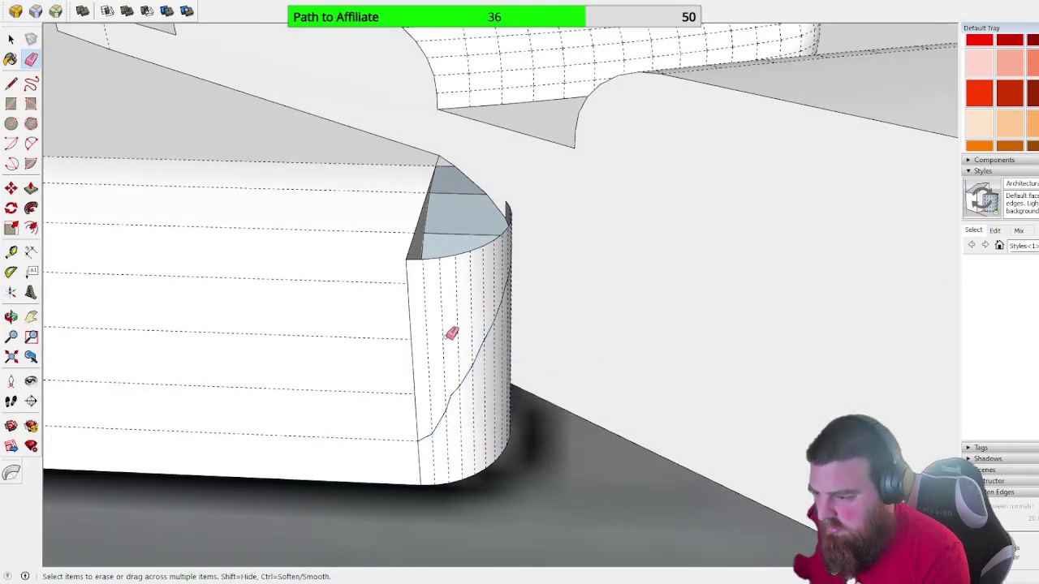
# - Erase the surplus corner faces, leftover arc and diagonal edge above the tab's rounded intersection surface
pyautogui.click(418, 363)
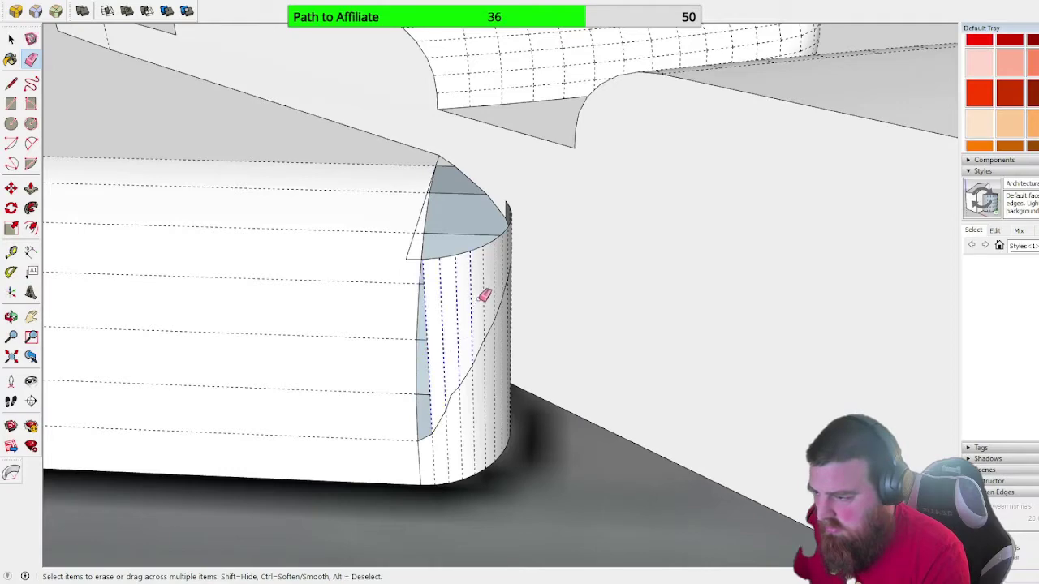
pyautogui.moveTo(508, 249); pyautogui.dragTo(409, 222, button='middle')
pyautogui.scroll(4, 547, 232)
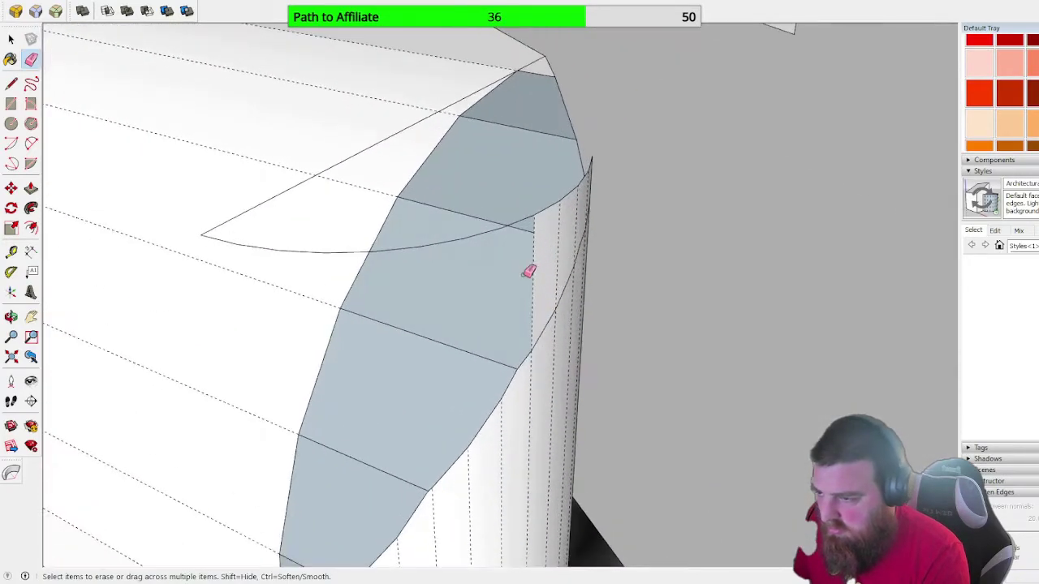
pyautogui.moveTo(579, 205); pyautogui.dragTo(577, 197)
pyautogui.moveTo(577, 197)
pyautogui.mouseDown(button='middle')
pyautogui.moveTo(508, 202)
pyautogui.moveTo(614, 201)
pyautogui.mouseUp(button='middle')
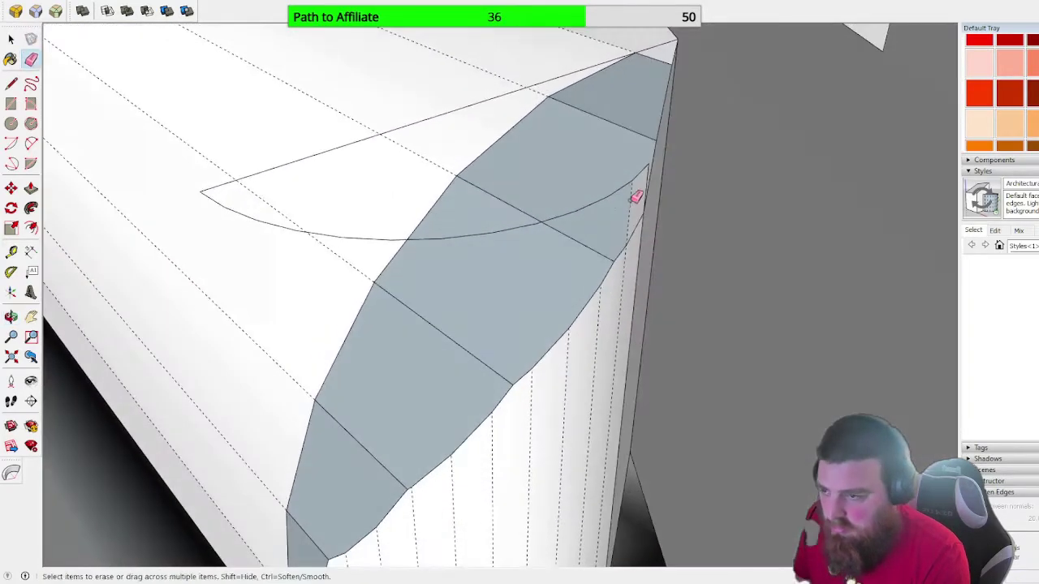
pyautogui.moveTo(637, 184); pyautogui.dragTo(655, 159)
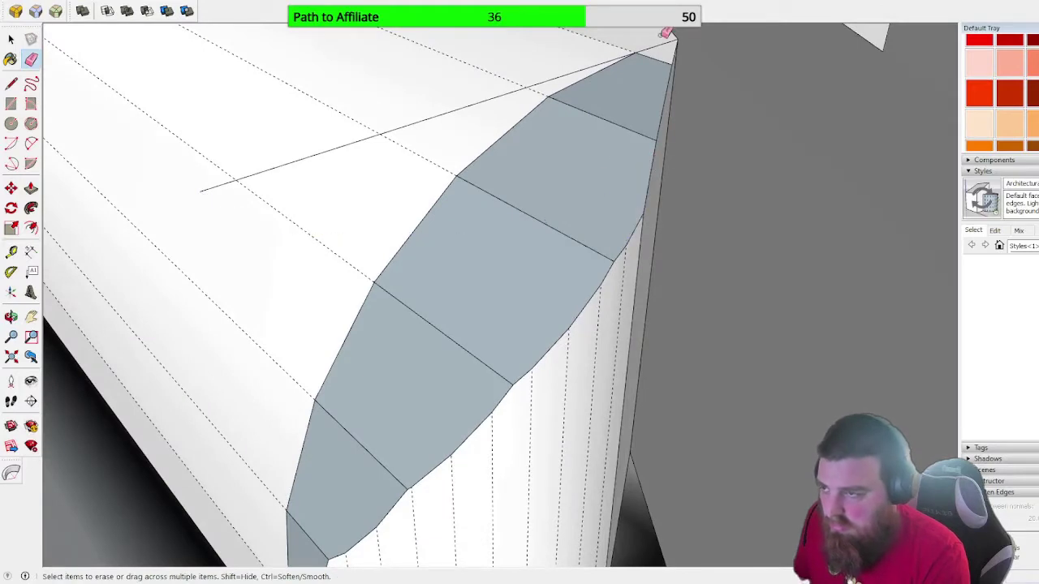
pyautogui.click(571, 74)
pyautogui.scroll(-1, 573, 145)
# - Soften the remaining edges between the facets of the tab's rounded rear corner
pyautogui.moveTo(585, 99); pyautogui.dragTo(575, 85)
pyautogui.click(500, 149)
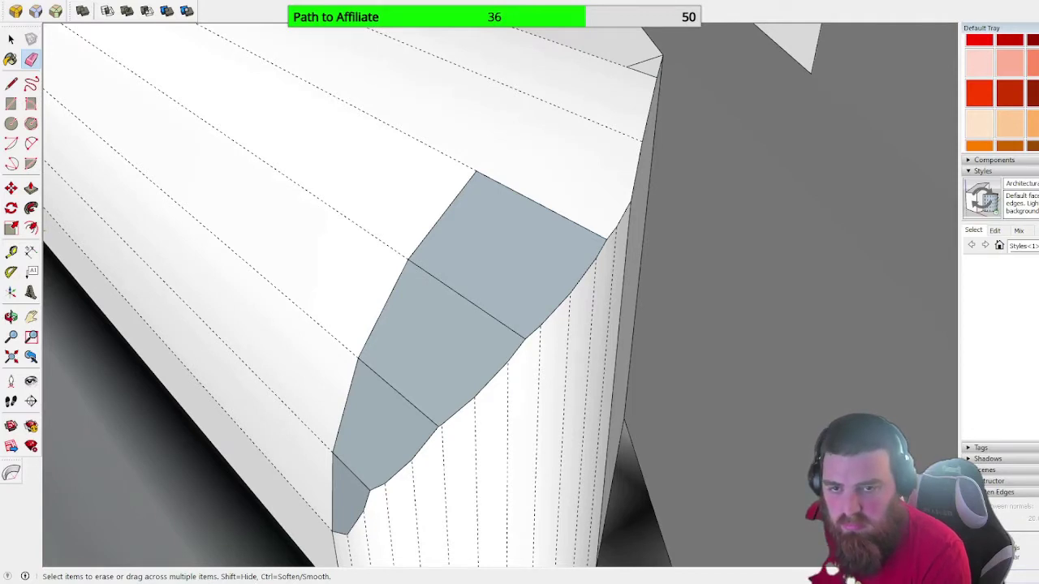
pyautogui.moveTo(410, 258)
pyautogui.mouseDown()
pyautogui.moveTo(383, 294)
pyautogui.moveTo(366, 395)
pyautogui.moveTo(320, 485)
pyautogui.mouseUp()
pyautogui.moveTo(320, 485); pyautogui.dragTo(535, 436, button='middle')
pyautogui.scroll(-5, 553, 394)
pyautogui.moveTo(557, 387)
pyautogui.mouseDown(button='middle')
pyautogui.moveTo(560, 295)
pyautogui.moveTo(571, 307)
pyautogui.mouseUp(button='middle')
pyautogui.scroll(5, 657, 341)
pyautogui.click(672, 332)
pyautogui.scroll(-5, 672, 331)
# - Extrude the small curved bracket face under the receiver's rear end 40 mm with Push/Pull
pyautogui.moveTo(651, 371); pyautogui.dragTo(626, 285, button='middle')
pyautogui.scroll(-3, 347, 236)
pyautogui.scroll(-3, 348, 236)
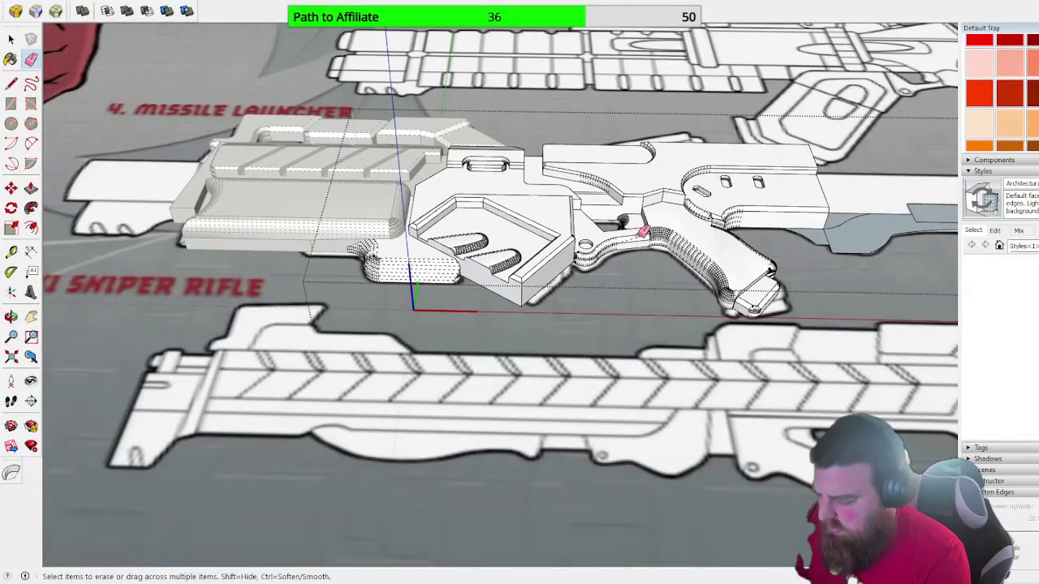
pyautogui.moveTo(642, 232); pyautogui.dragTo(621, 295, button='middle')
pyautogui.scroll(4, 508, 218)
pyautogui.scroll(5, 167, 290)
pyautogui.press('p')
pyautogui.click(383, 323)
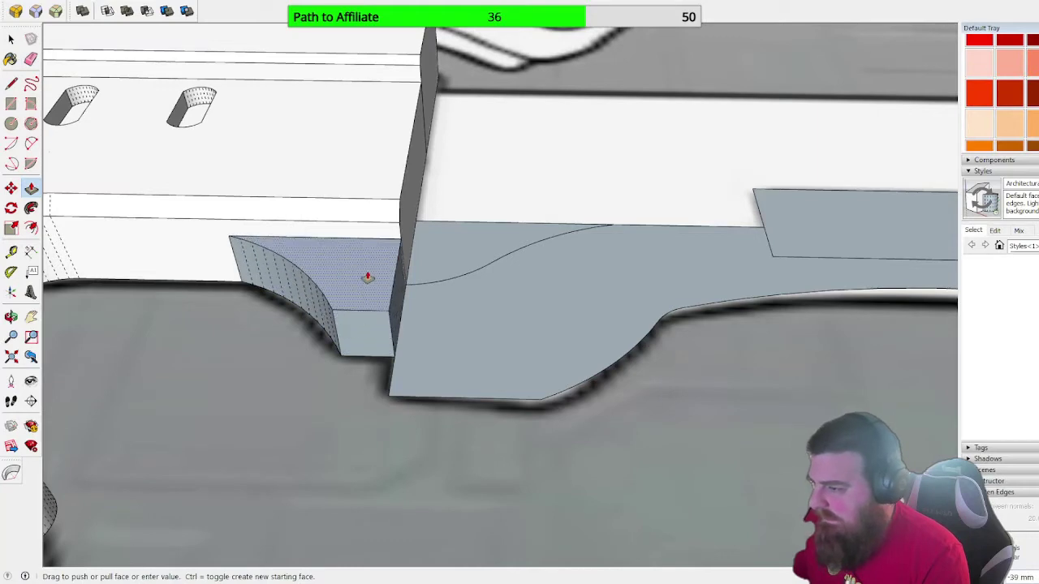
pyautogui.click(367, 277)
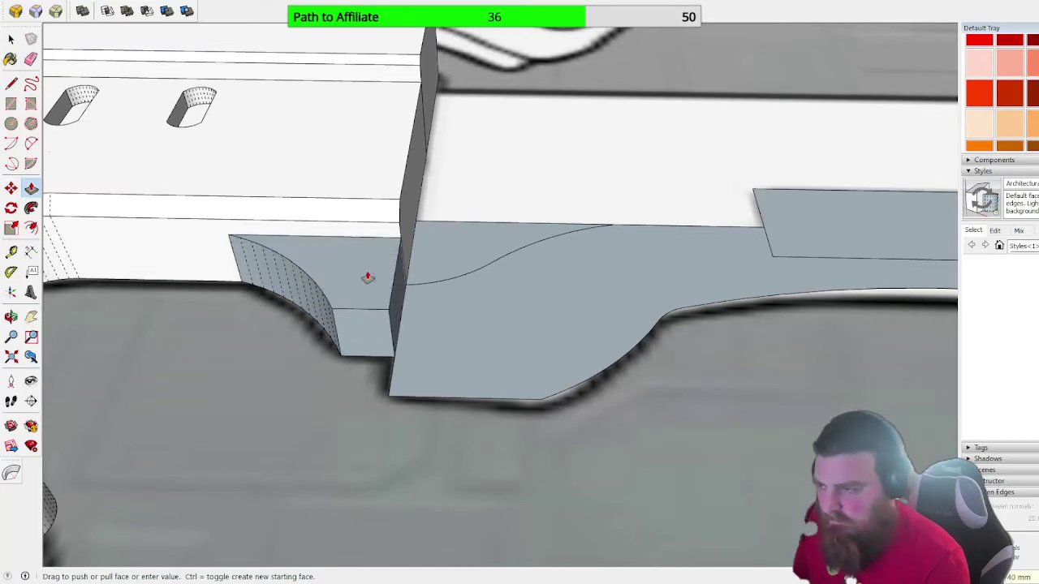
# - Extrude the lower stock face 40 mm with Push/Pull and raise it about another 19 mm
pyautogui.scroll(-2, 360, 287)
pyautogui.click(406, 268)
pyautogui.moveTo(547, 297); pyautogui.dragTo(428, 306, button='middle')
pyautogui.click(360, 187)
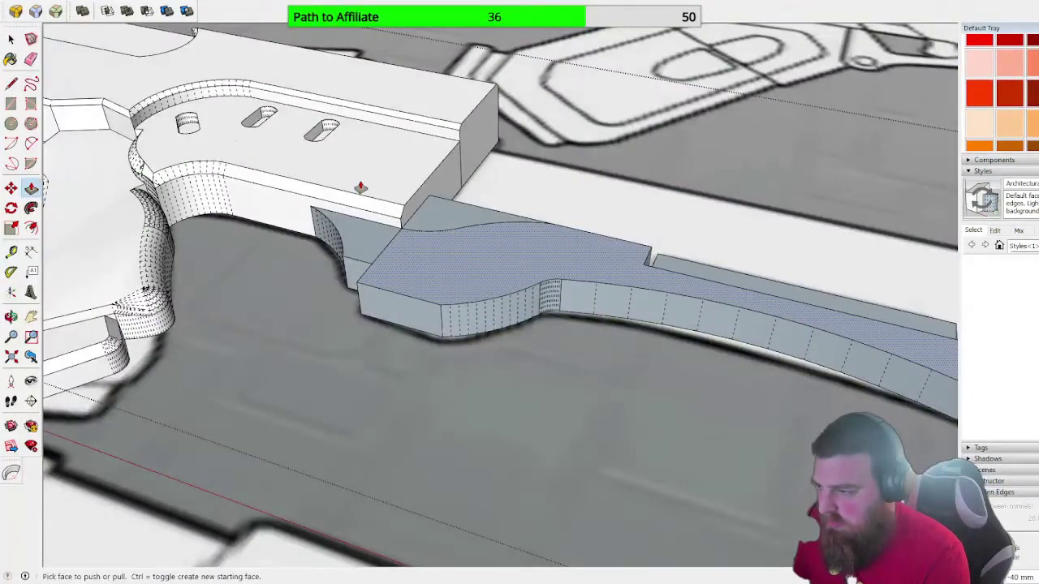
pyautogui.click(402, 240)
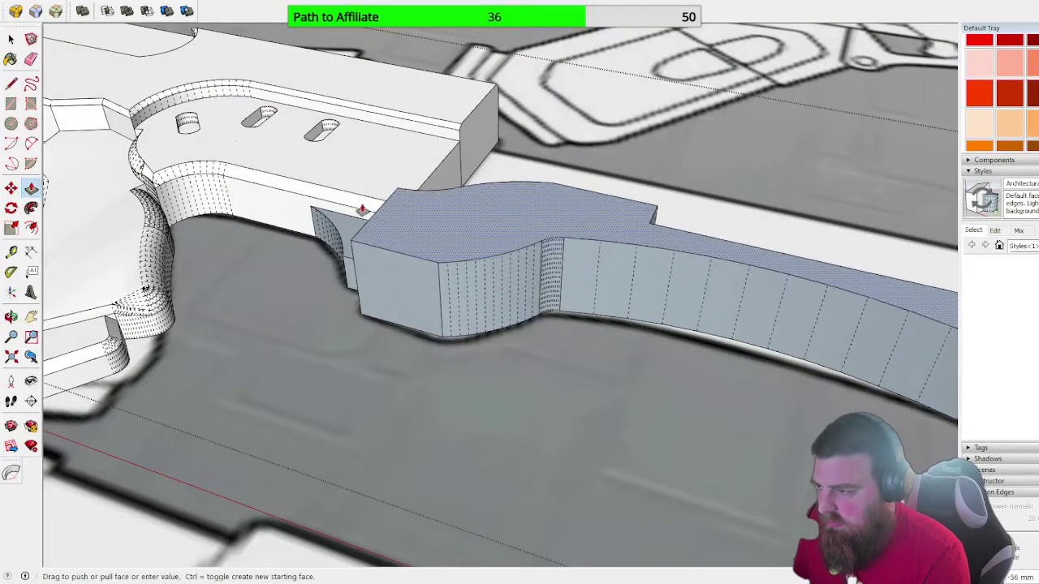
pyautogui.click(332, 193)
pyautogui.scroll(-5, 293, 200)
pyautogui.moveTo(390, 203); pyautogui.dragTo(317, 215, button='middle')
pyautogui.scroll(4, 504, 218)
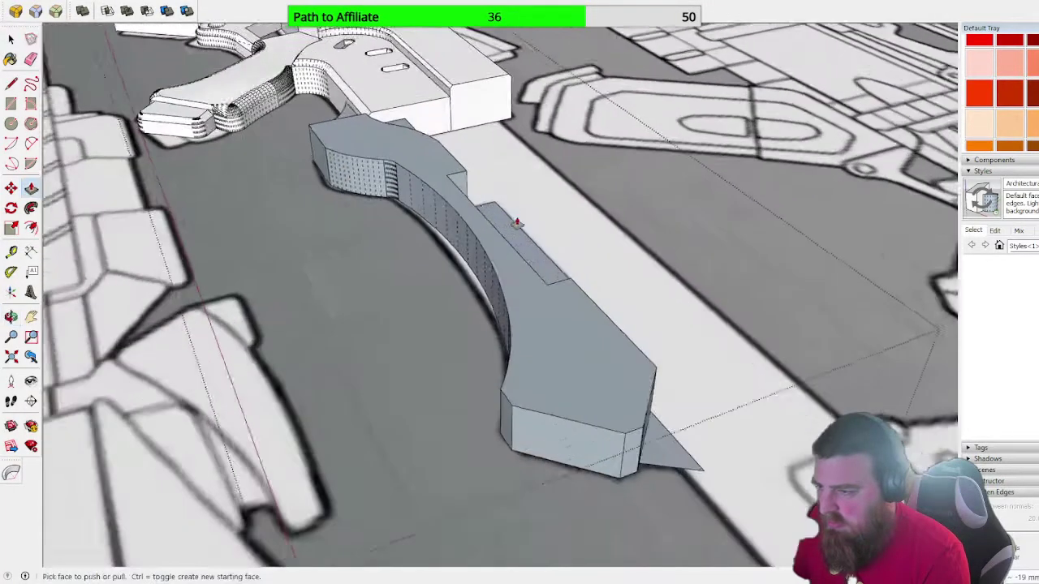
pyautogui.moveTo(516, 225); pyautogui.dragTo(491, 238, button='middle')
pyautogui.click(564, 245)
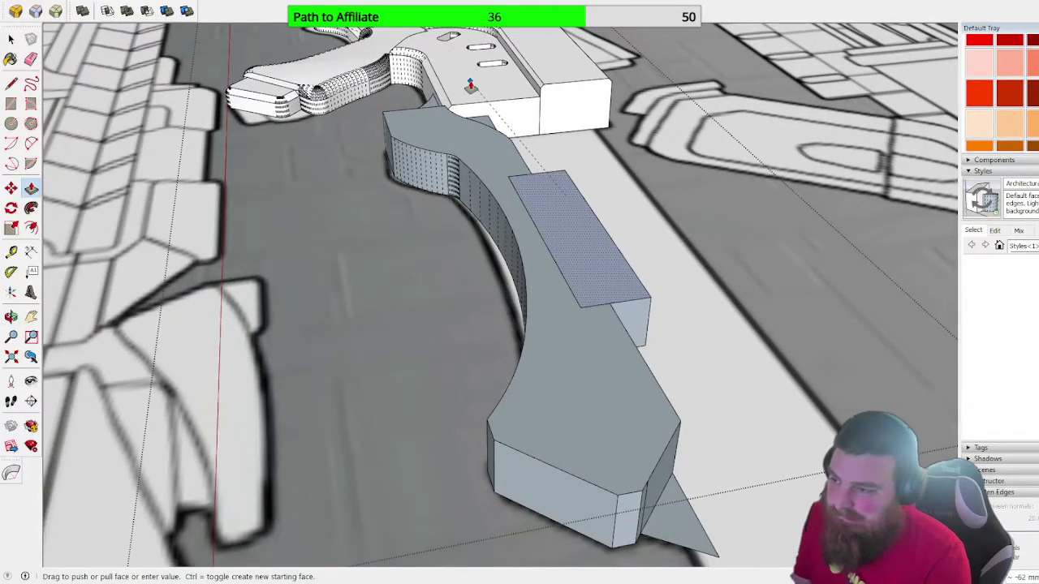
pyautogui.press('Escape')
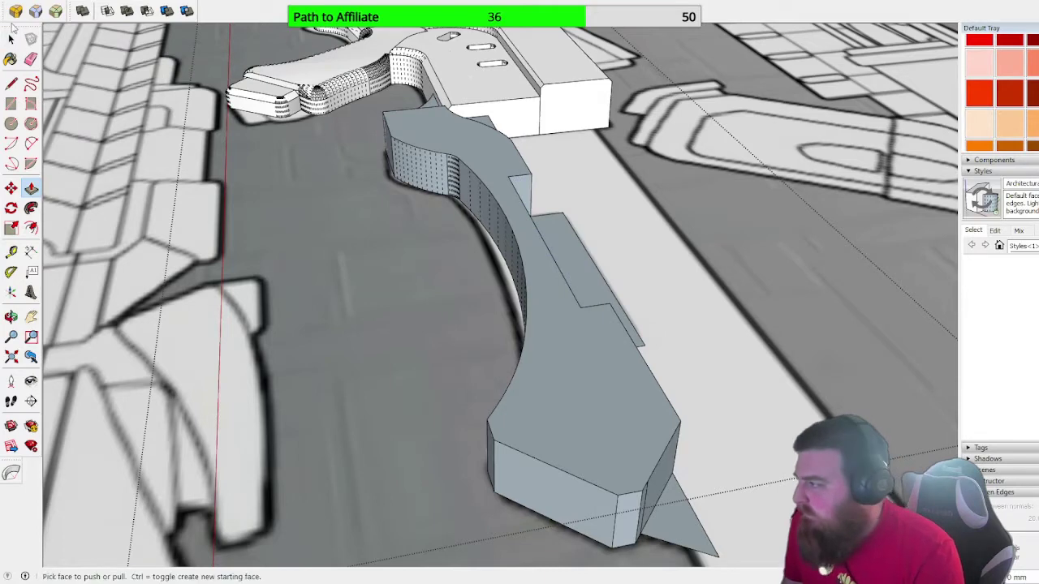
# - Round the lower stock's long curved outer edge with Round Corner at a 50 mm offset
pyautogui.moveTo(380, 145); pyautogui.dragTo(505, 142, button='middle')
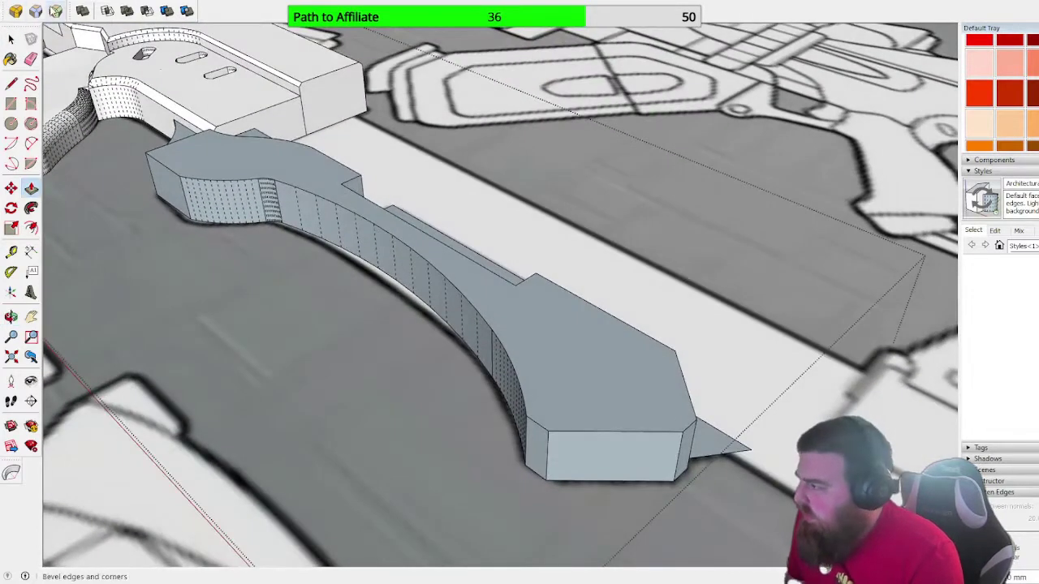
pyautogui.click(16, 11)
pyautogui.click(162, 170)
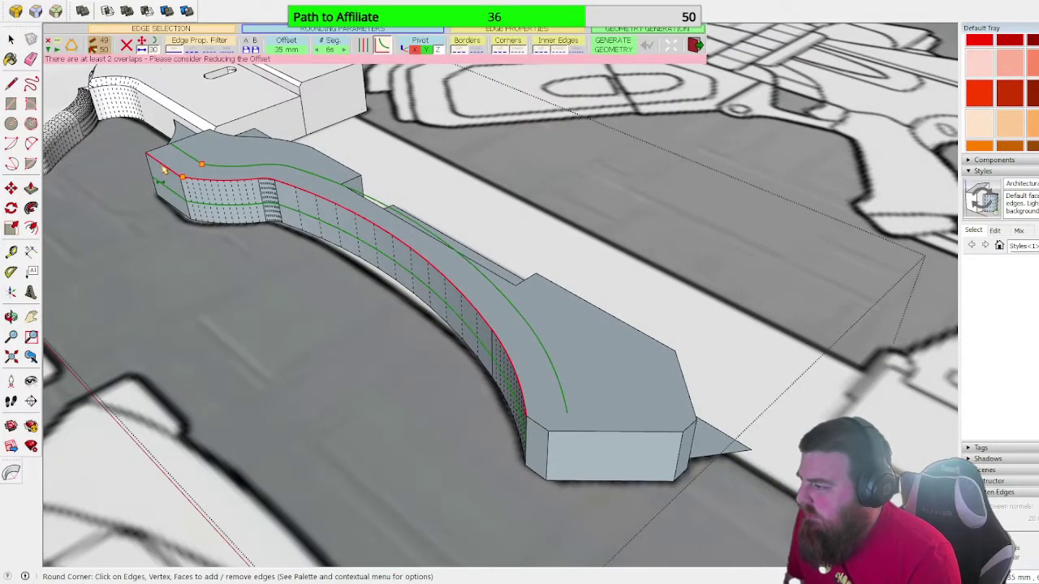
pyautogui.moveTo(568, 337); pyautogui.dragTo(675, 340, button='middle')
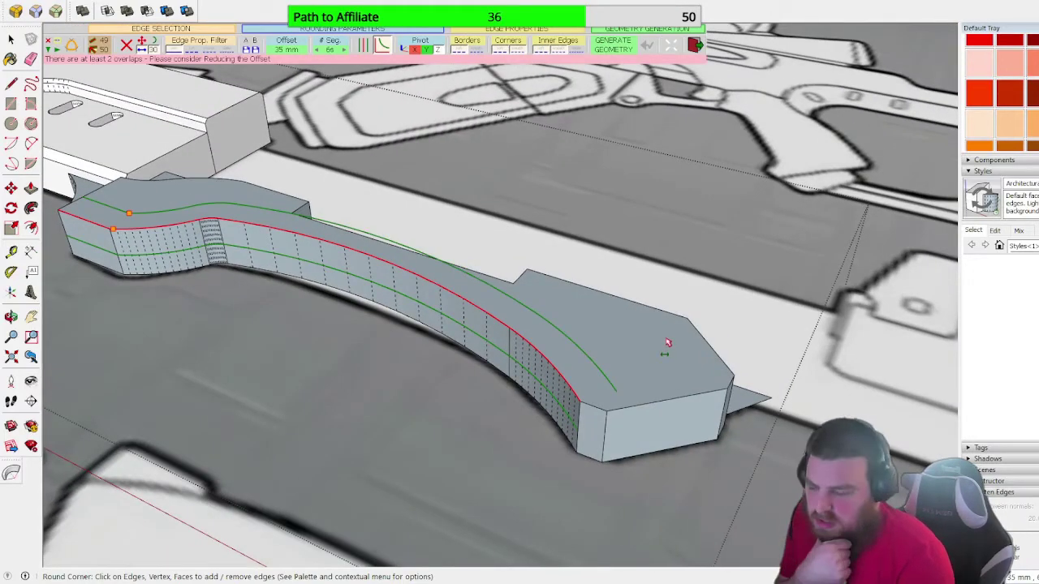
pyautogui.write('50')
pyautogui.press('Return')
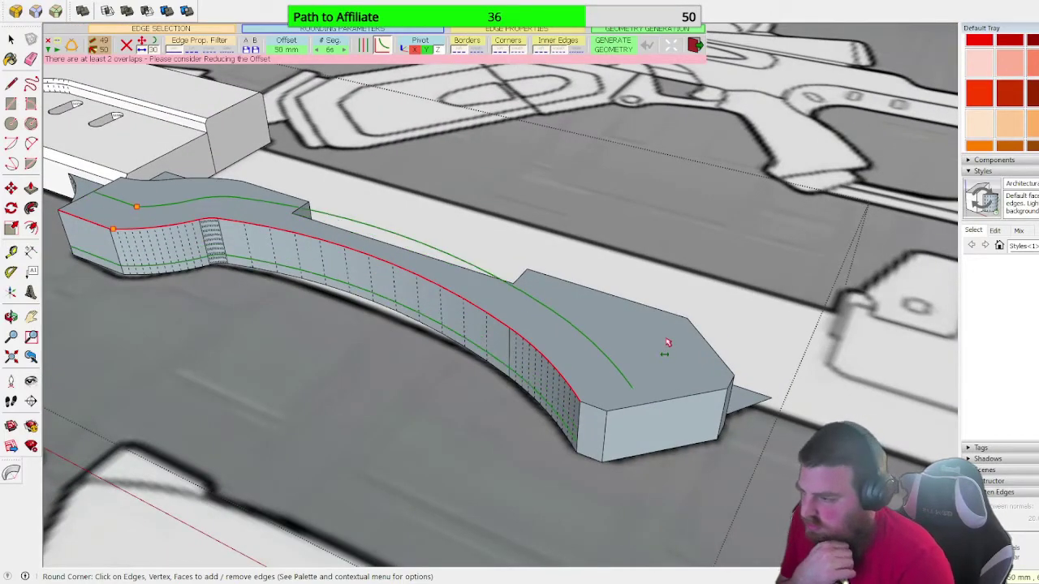
pyautogui.press('Return')
# - Extrude the flat end face beside the lower stock's rounded edge outward about 39 mm with Push/Pull
pyautogui.moveTo(318, 307); pyautogui.dragTo(849, 254, button='middle')
pyautogui.scroll(5, 725, 272)
pyautogui.click(31, 188)
pyautogui.moveTo(881, 224); pyautogui.dragTo(937, 185)
pyautogui.moveTo(936, 186); pyautogui.dragTo(284, 138, button='middle')
pyautogui.press('space')
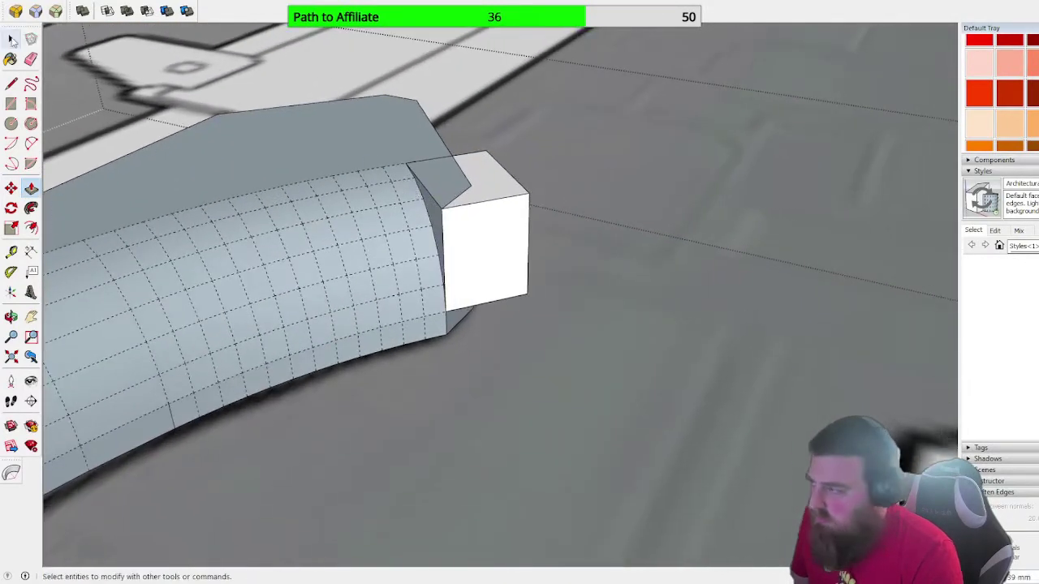
pyautogui.scroll(-4, 739, 129)
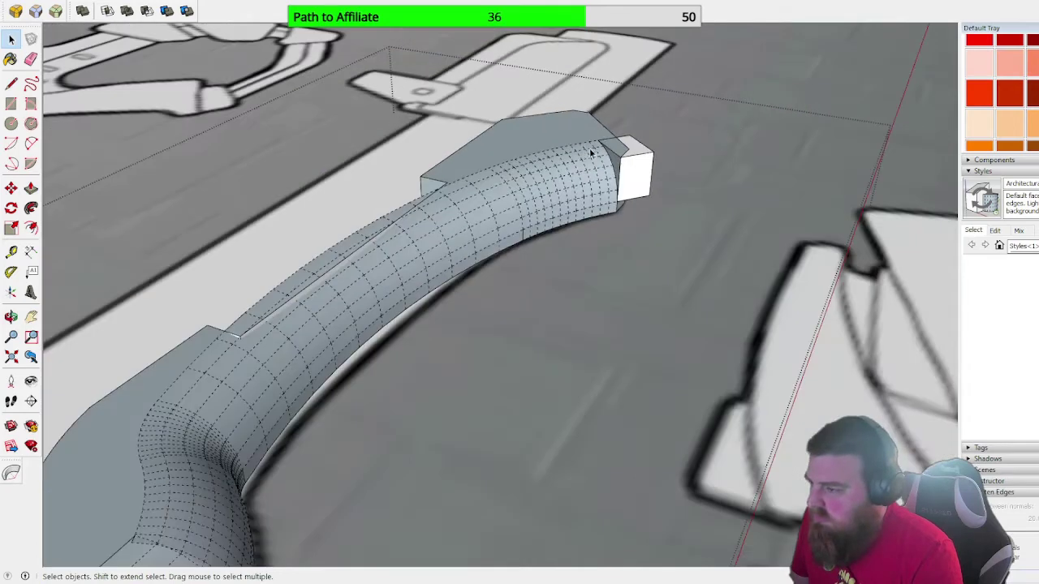
# - Select the lower stock's geometry with its extended end block and intersect the faces
pyautogui.click(151, 432)
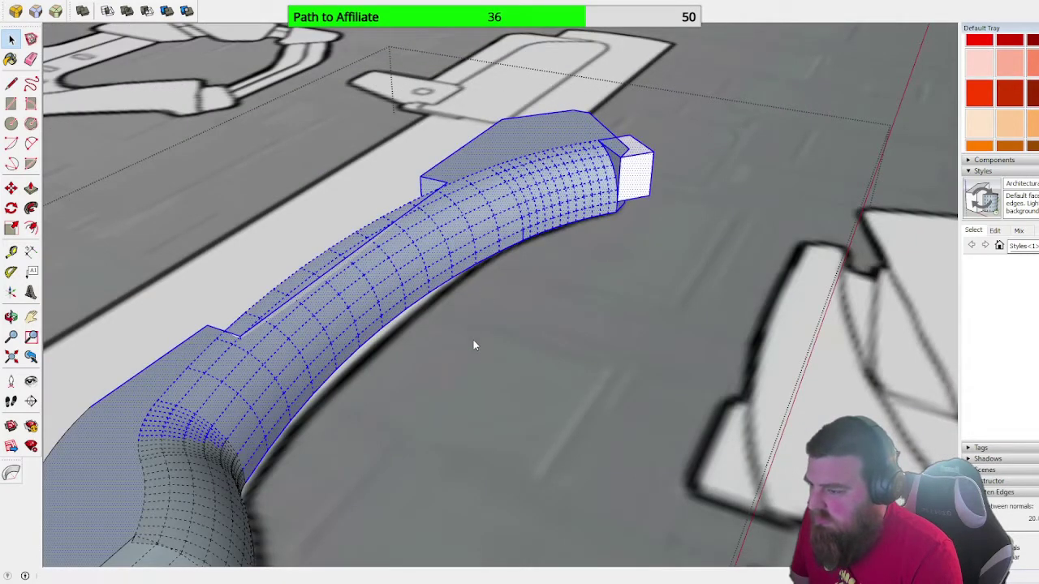
pyautogui.click(586, 410)
pyautogui.scroll(6, 608, 130)
# - Erase the edges of the excess piece protruding beyond the lower stock's angled end with the Eraser
pyautogui.press('e')
pyautogui.click(31, 60)
pyautogui.moveTo(663, 186)
pyautogui.mouseDown()
pyautogui.moveTo(626, 174)
pyautogui.moveTo(633, 158)
pyautogui.mouseUp()
pyautogui.click(651, 147)
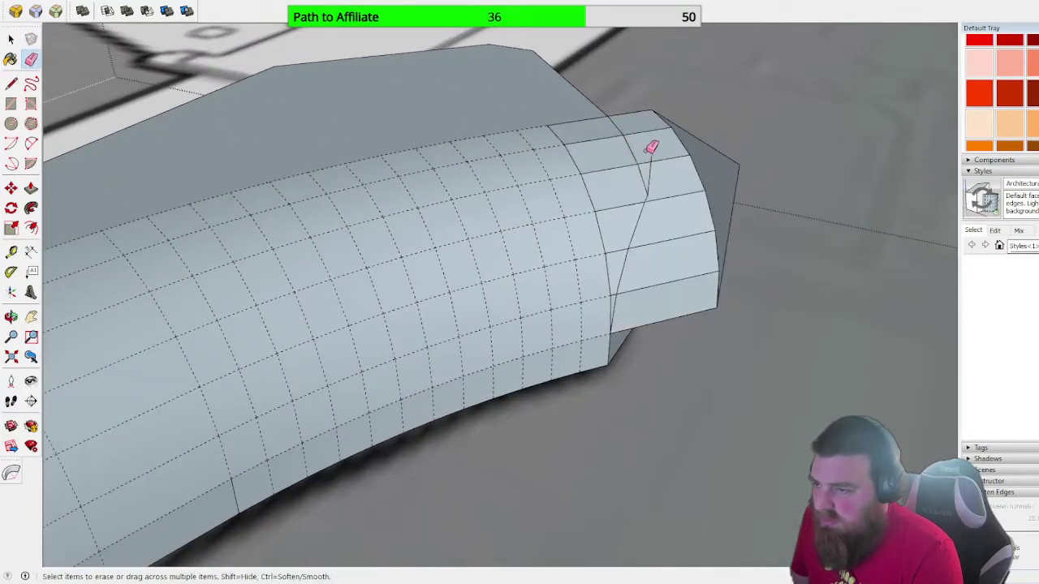
pyautogui.moveTo(641, 114); pyautogui.dragTo(672, 170)
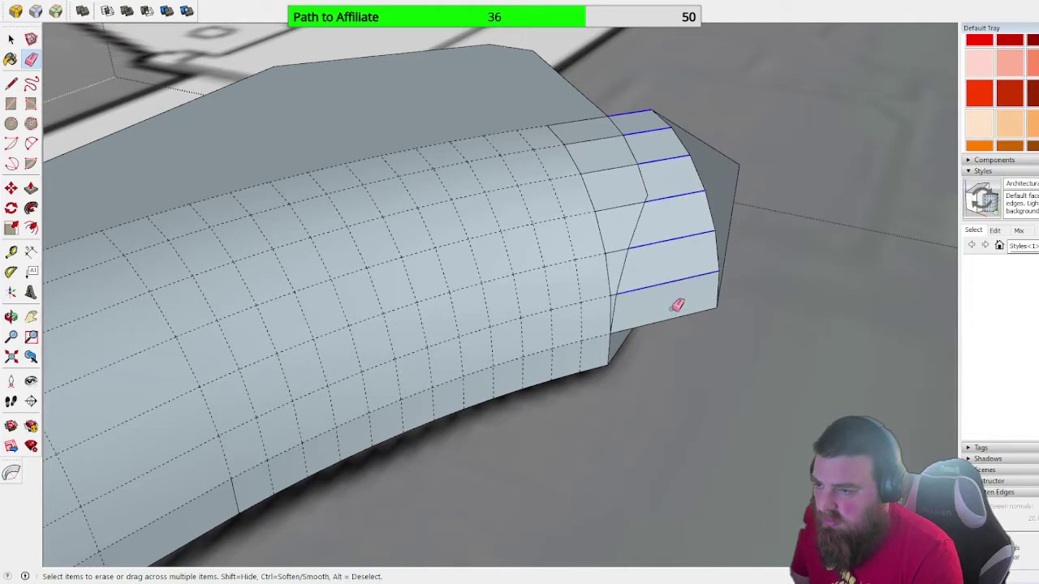
pyautogui.moveTo(677, 299); pyautogui.dragTo(715, 294)
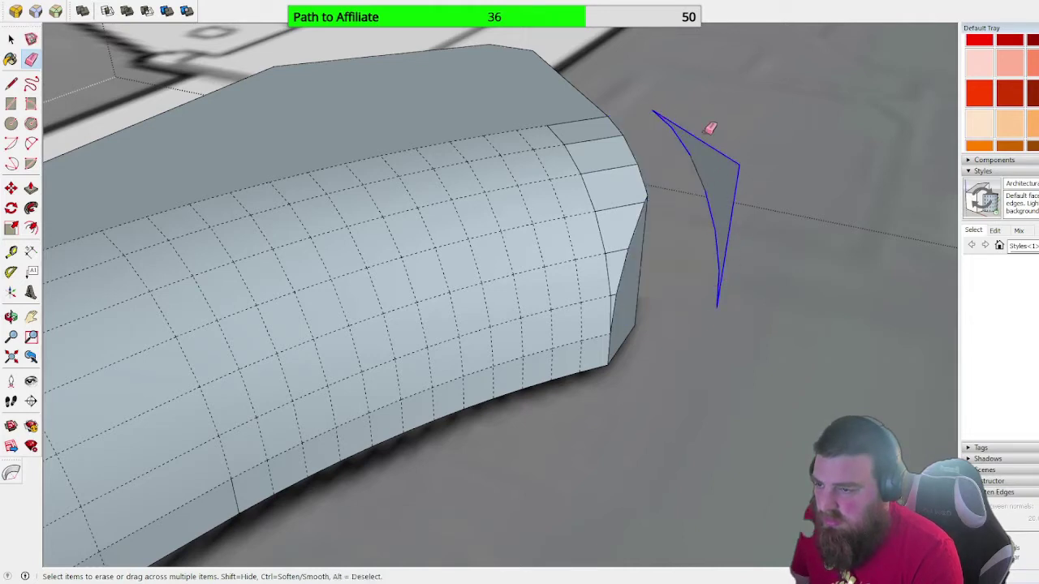
pyautogui.moveTo(703, 173); pyautogui.dragTo(699, 174)
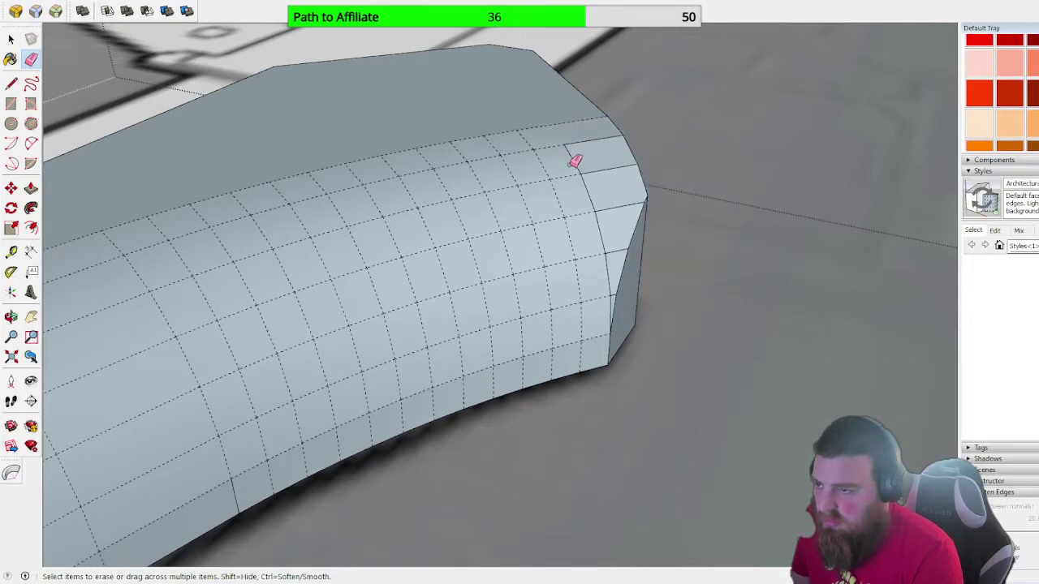
# - Erase the leftover seam edges across the rounded surface at the lower stock's trimmed end
pyautogui.moveTo(595, 188); pyautogui.dragTo(601, 203)
pyautogui.scroll(3, 605, 301)
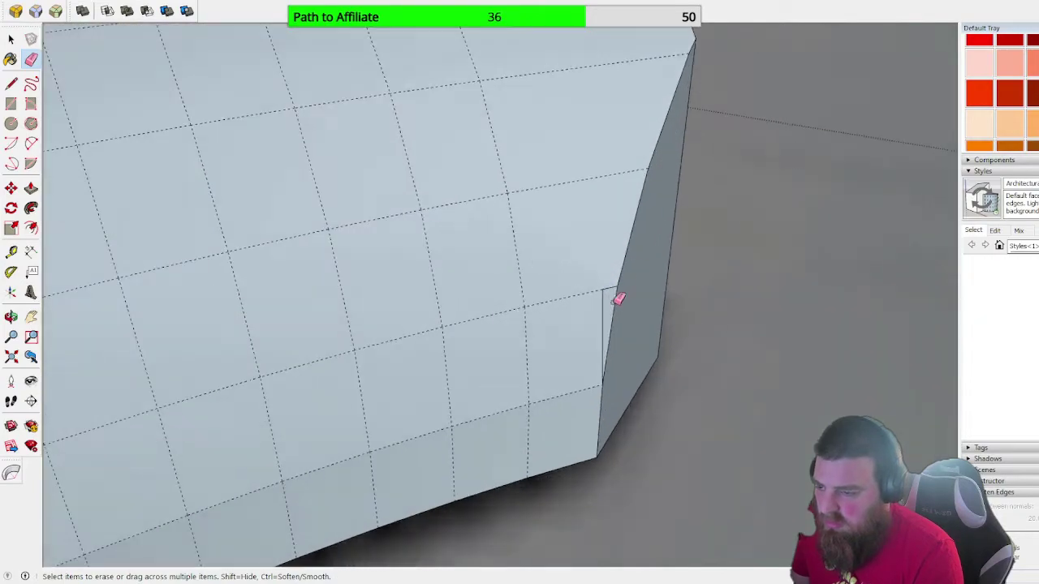
pyautogui.scroll(-4, 608, 301)
pyautogui.moveTo(631, 290)
pyautogui.mouseDown(button='middle')
pyautogui.moveTo(289, 187)
pyautogui.moveTo(246, 121)
pyautogui.moveTo(480, 206)
pyautogui.moveTo(79, 268)
pyautogui.moveTo(534, 304)
pyautogui.mouseUp(button='middle')
pyautogui.scroll(-4, 532, 298)
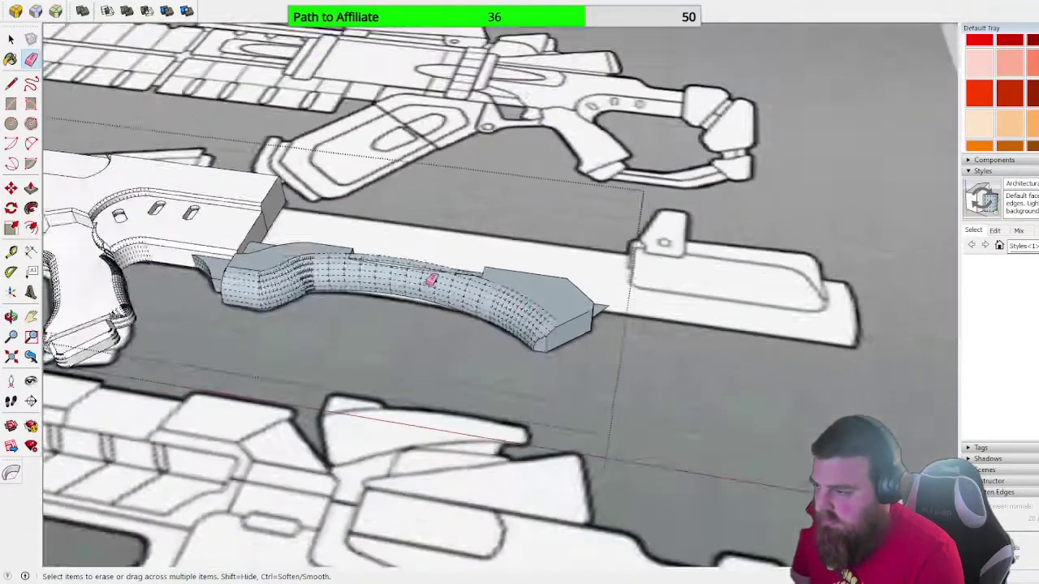
# - Erase the rounded faces overhanging the rectangular recess along the lower stock's inner side
pyautogui.scroll(6, 405, 269)
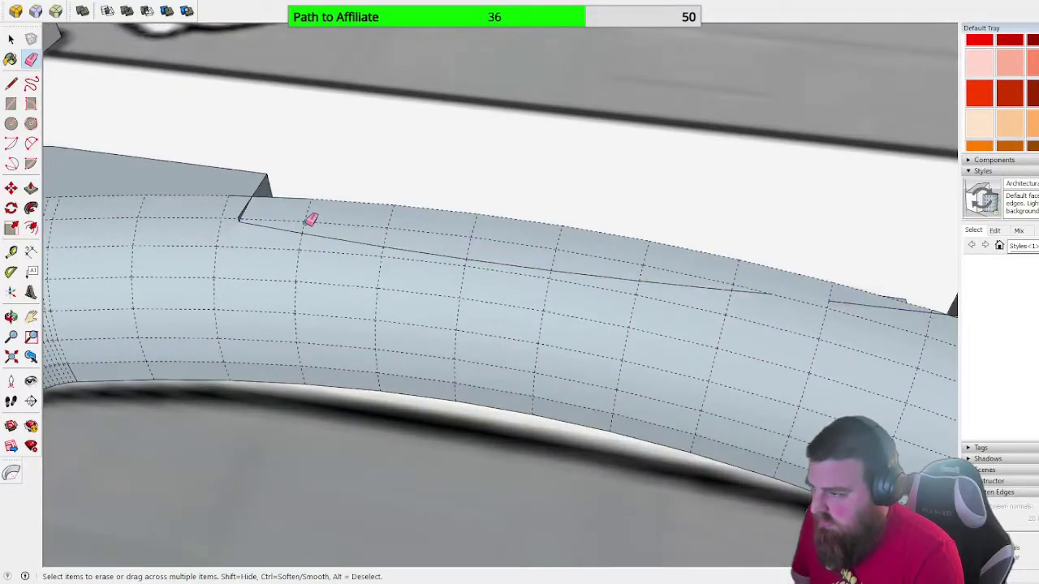
pyautogui.click(315, 224)
pyautogui.moveTo(344, 207); pyautogui.dragTo(449, 210)
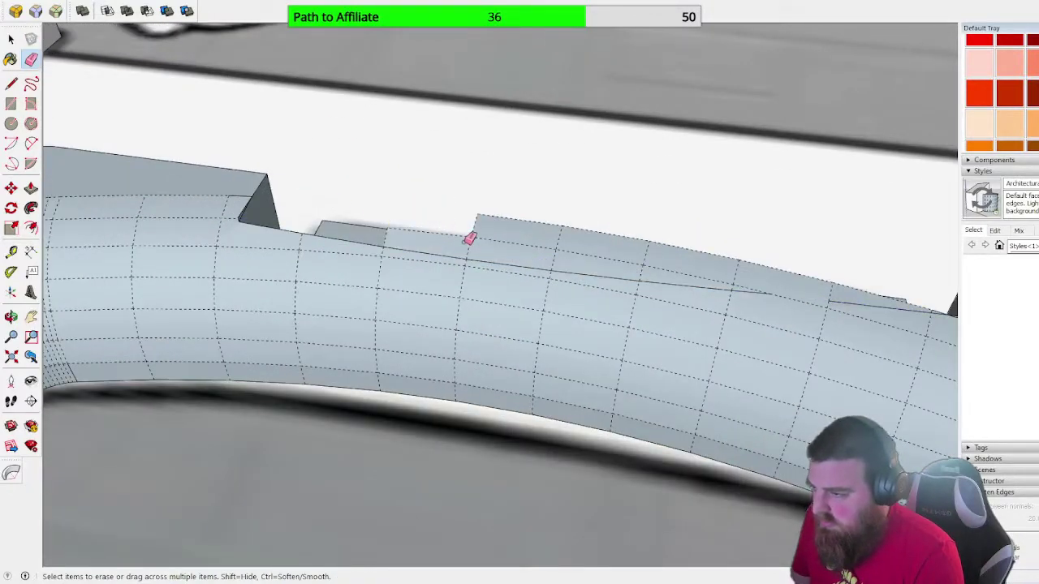
pyautogui.moveTo(797, 267); pyautogui.dragTo(837, 293)
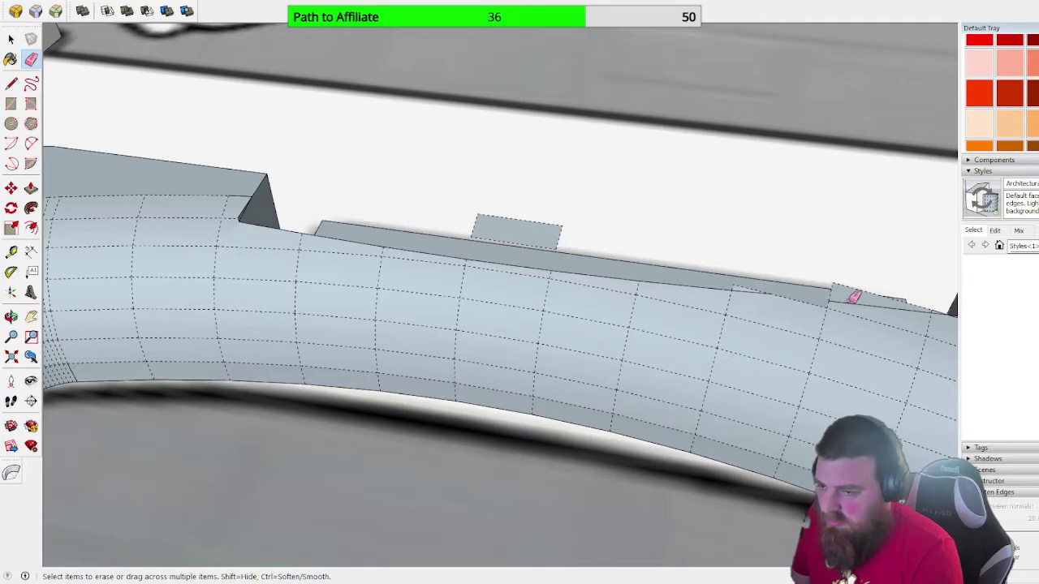
# - Draw an edge along the recess border between the two leftover overhanging faces with the Line tool
pyautogui.scroll(3, 895, 316)
pyautogui.moveTo(601, 155)
pyautogui.mouseDown(button='middle')
pyautogui.moveTo(424, 158)
pyautogui.moveTo(195, 124)
pyautogui.moveTo(93, 175)
pyautogui.moveTo(734, 179)
pyautogui.mouseUp(button='middle')
pyautogui.moveTo(454, 138); pyautogui.dragTo(420, 131, button='middle')
pyautogui.click(12, 83)
pyautogui.click(495, 143)
pyautogui.click(642, 92)
pyautogui.scroll(-3, 384, 122)
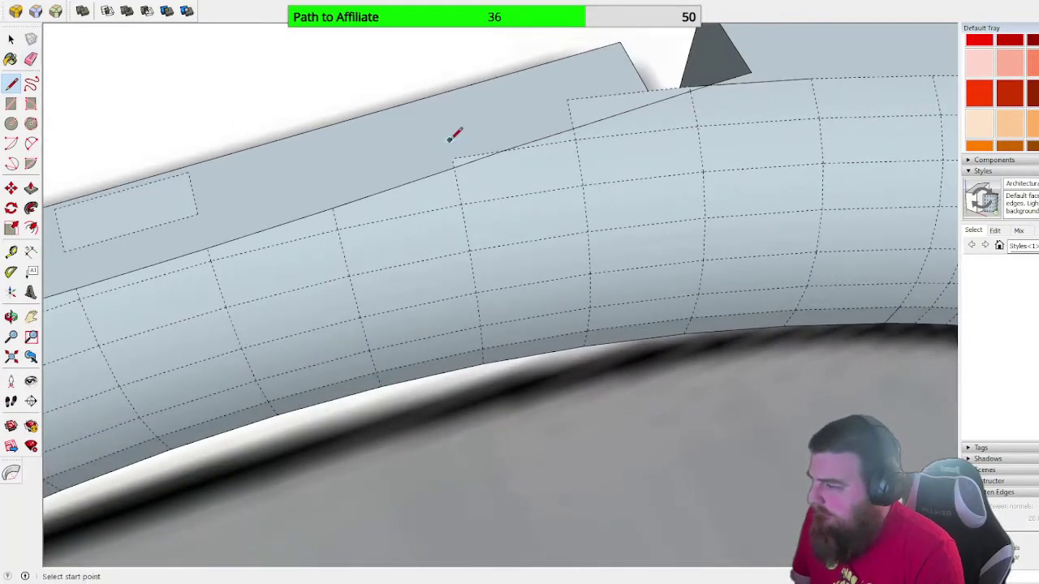
# - Erase the leftover overhanging faces along the recess border of the lower stock
pyautogui.scroll(3, 452, 154)
pyautogui.click(31, 59)
pyautogui.moveTo(445, 172); pyautogui.dragTo(475, 160)
pyautogui.moveTo(639, 77); pyautogui.dragTo(675, 48)
pyautogui.scroll(-3, 697, 154)
pyautogui.scroll(3, 773, 81)
pyautogui.scroll(-5, 775, 81)
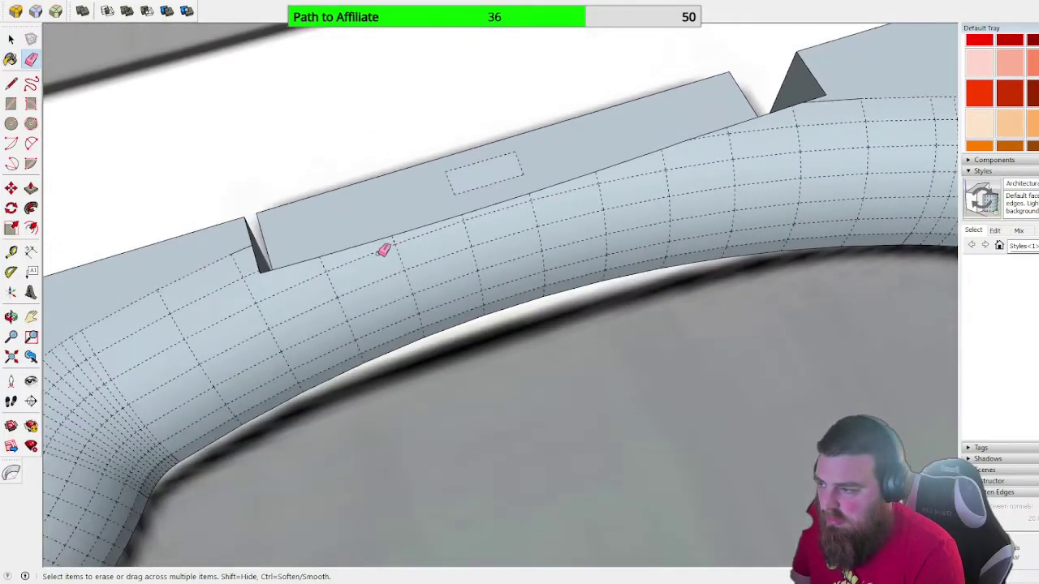
# - Erase the small sliver face at the corner where the recess meets the rounded stock surface
pyautogui.moveTo(386, 246); pyautogui.dragTo(615, 181, button='middle')
pyautogui.moveTo(354, 260); pyautogui.dragTo(434, 221, button='middle')
pyautogui.scroll(6, 463, 309)
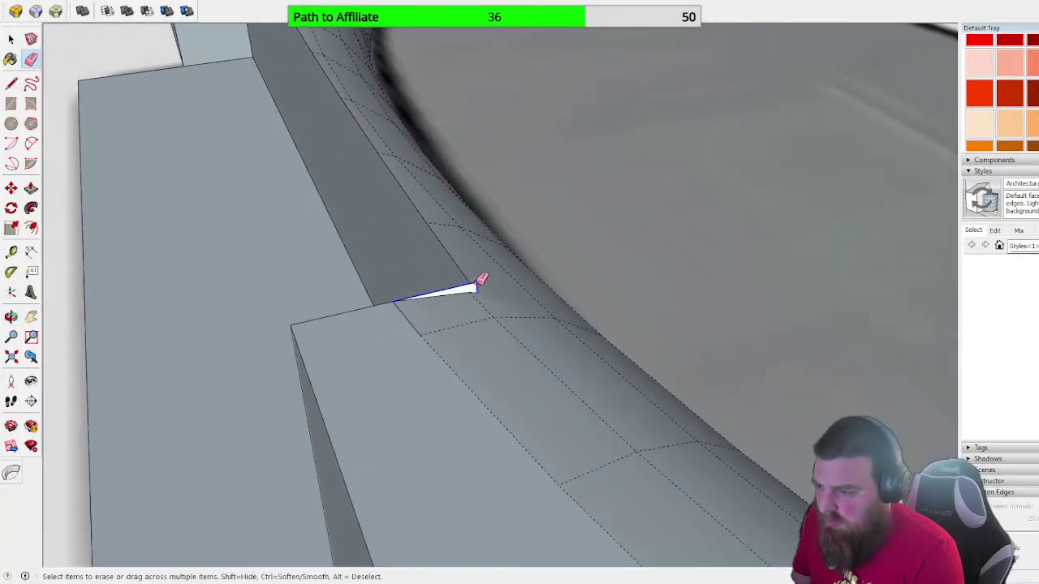
pyautogui.click(477, 286)
pyautogui.scroll(-5, 544, 253)
# - Extrude the rectangular face in the recess up to the lower stock's height with Push/Pull
pyautogui.click(31, 188)
pyautogui.scroll(-1, 426, 291)
pyautogui.scroll(-3, 425, 288)
pyautogui.click(406, 280)
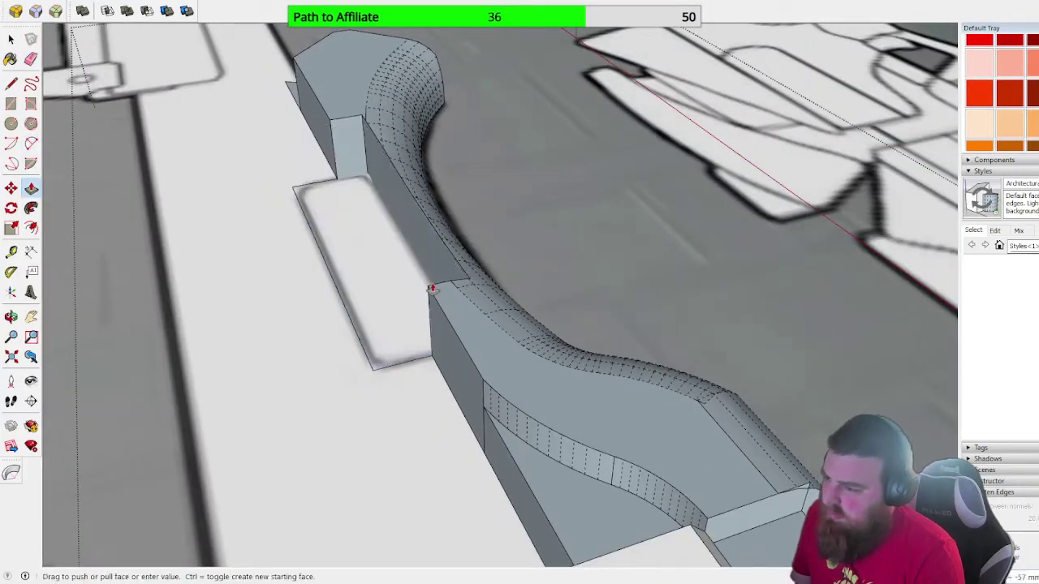
pyautogui.scroll(4, 426, 290)
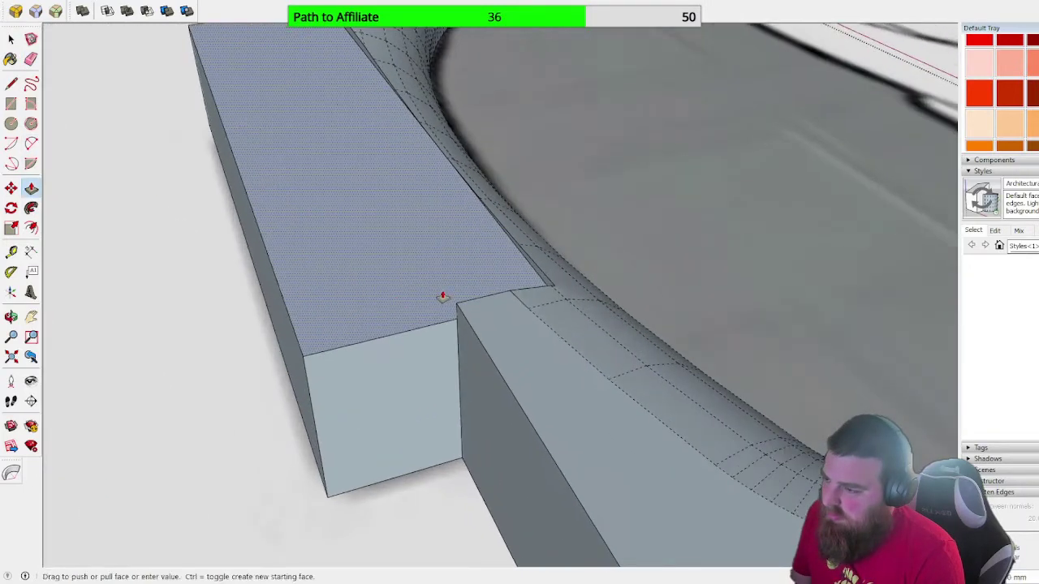
pyautogui.click(469, 314)
# - Raise the recess block's upper face another 20 mm with Push/Pull
pyautogui.scroll(-3, 469, 314)
pyautogui.moveTo(415, 262); pyautogui.dragTo(236, 201, button='middle')
pyautogui.click(228, 216)
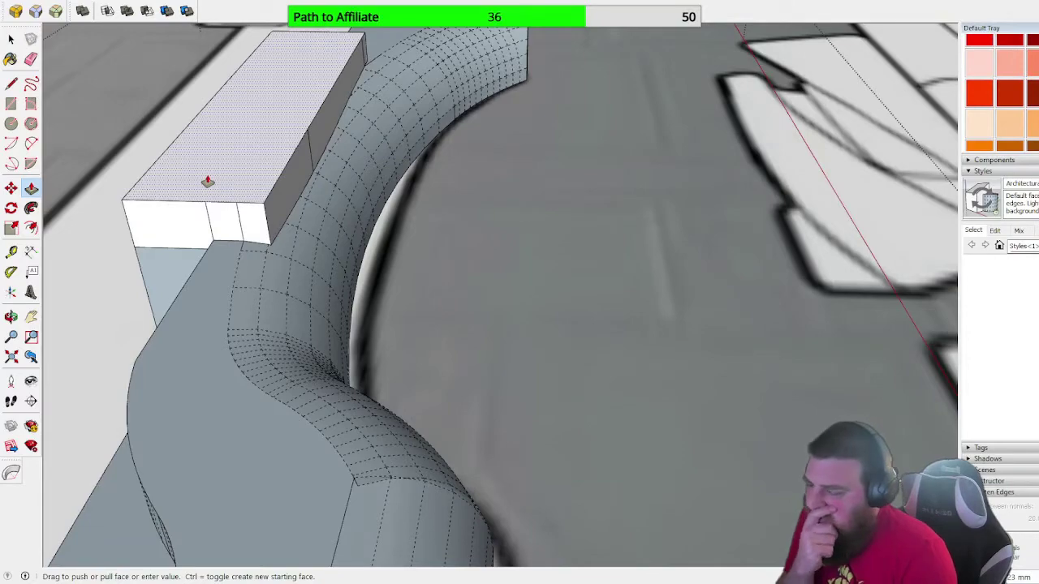
pyautogui.click(208, 182)
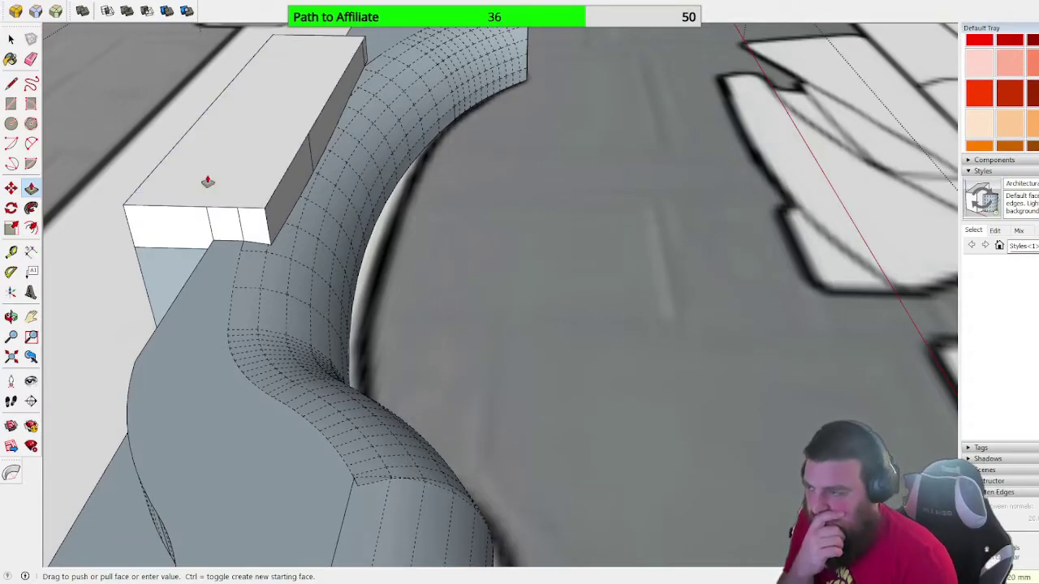
# - Erase the stray vertical edges on the raised block's end face
pyautogui.scroll(-6, 450, 235)
pyautogui.moveTo(479, 241); pyautogui.dragTo(406, 217, button='middle')
pyautogui.scroll(4, 406, 217)
pyautogui.moveTo(460, 252); pyautogui.dragTo(348, 265, button='middle')
pyautogui.moveTo(546, 238); pyautogui.dragTo(447, 225, button='middle')
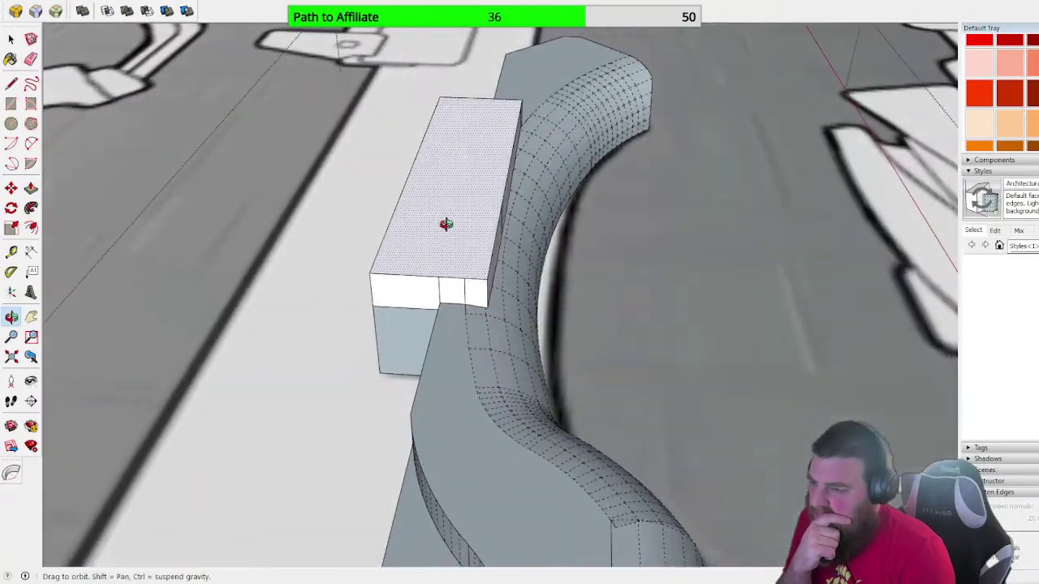
pyautogui.scroll(5, 446, 292)
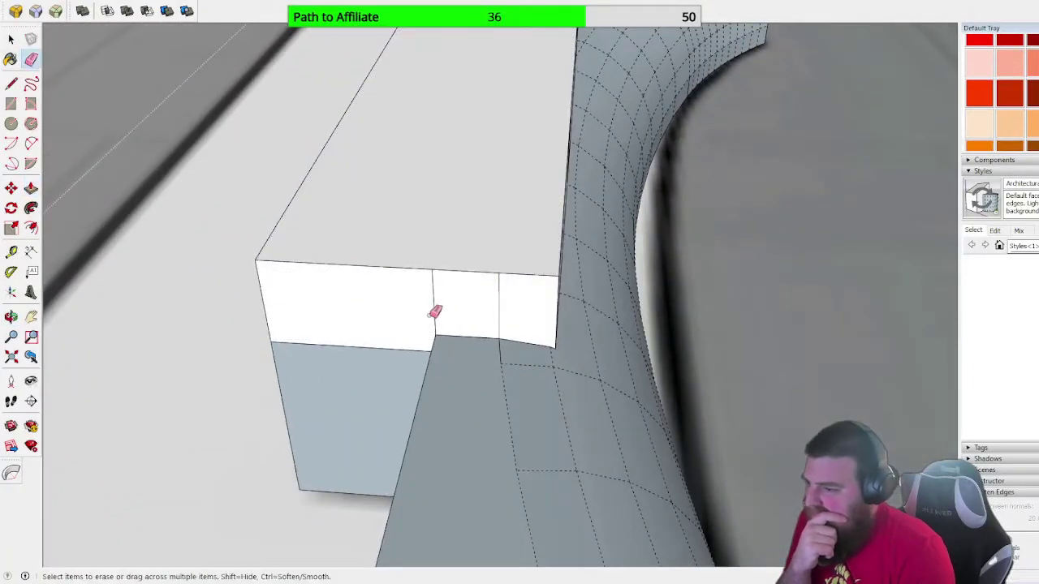
pyautogui.scroll(-5, 504, 338)
pyautogui.moveTo(505, 338); pyautogui.dragTo(248, 59, button='middle')
pyautogui.scroll(2, 248, 59)
pyautogui.moveTo(363, 130)
pyautogui.mouseDown(button='middle')
pyautogui.moveTo(235, 87)
pyautogui.moveTo(423, 30)
pyautogui.mouseUp(button='middle')
pyautogui.scroll(-5, 589, 273)
# - Round the raised block's four vertical corner edges with Round Corner at a 15 mm offset
pyautogui.scroll(3, 398, 148)
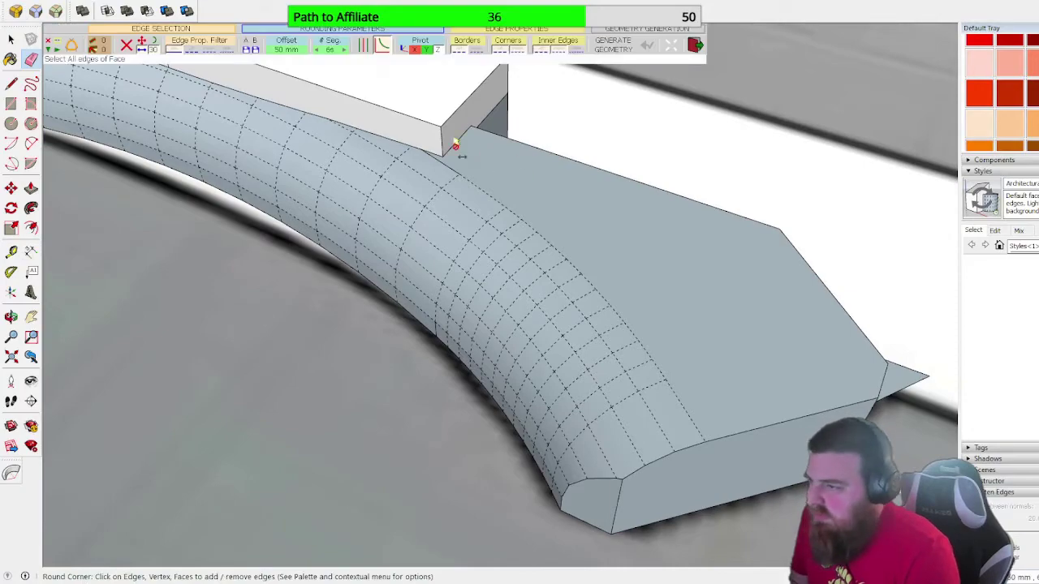
pyautogui.moveTo(339, 109); pyautogui.dragTo(232, 297, button='middle')
pyautogui.scroll(3, 444, 253)
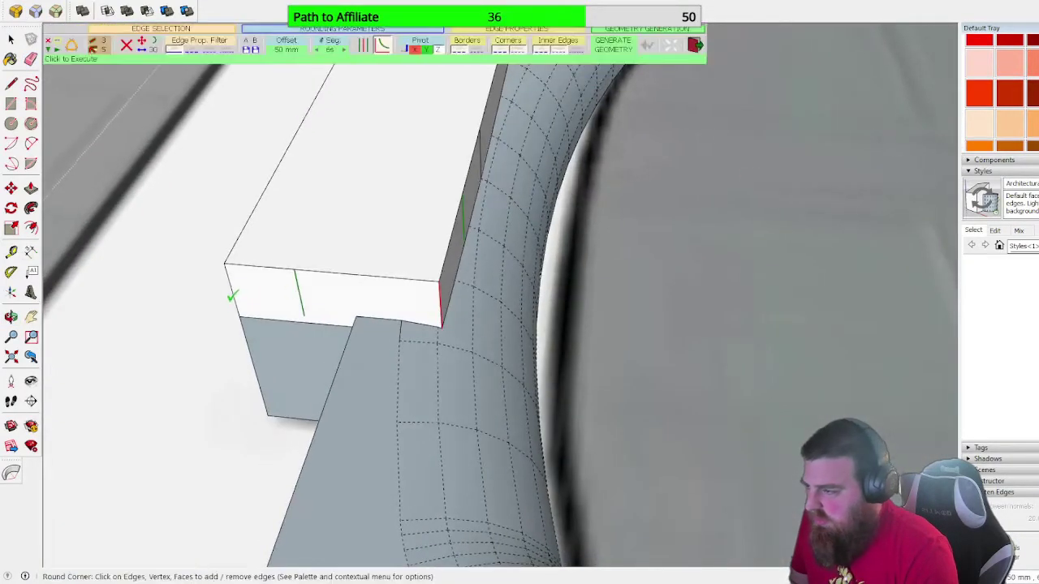
pyautogui.scroll(-5, 348, 246)
pyautogui.moveTo(347, 247); pyautogui.dragTo(560, 137, button='middle')
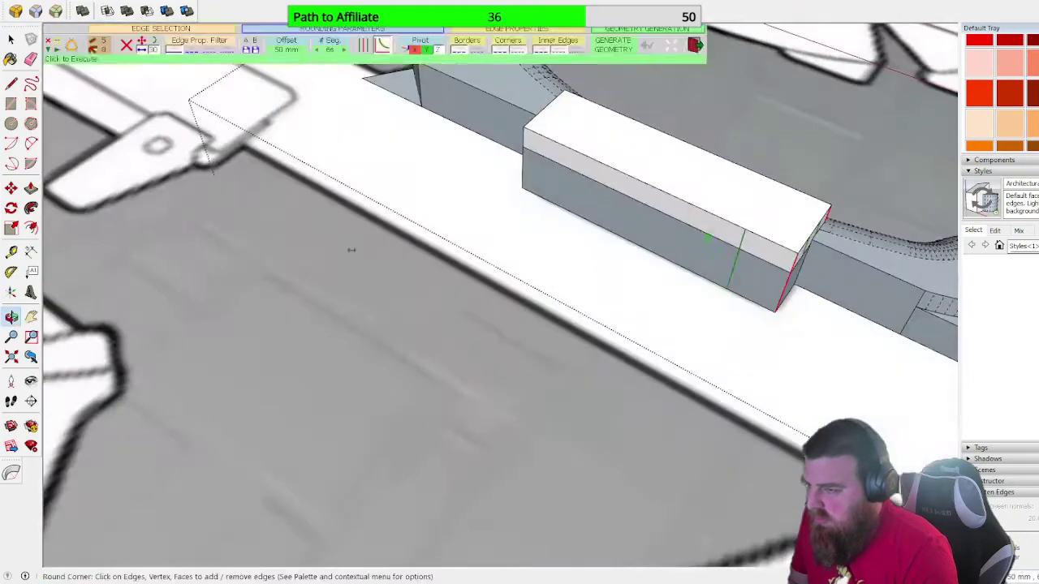
pyautogui.scroll(4, 526, 140)
pyautogui.scroll(-5, 500, 144)
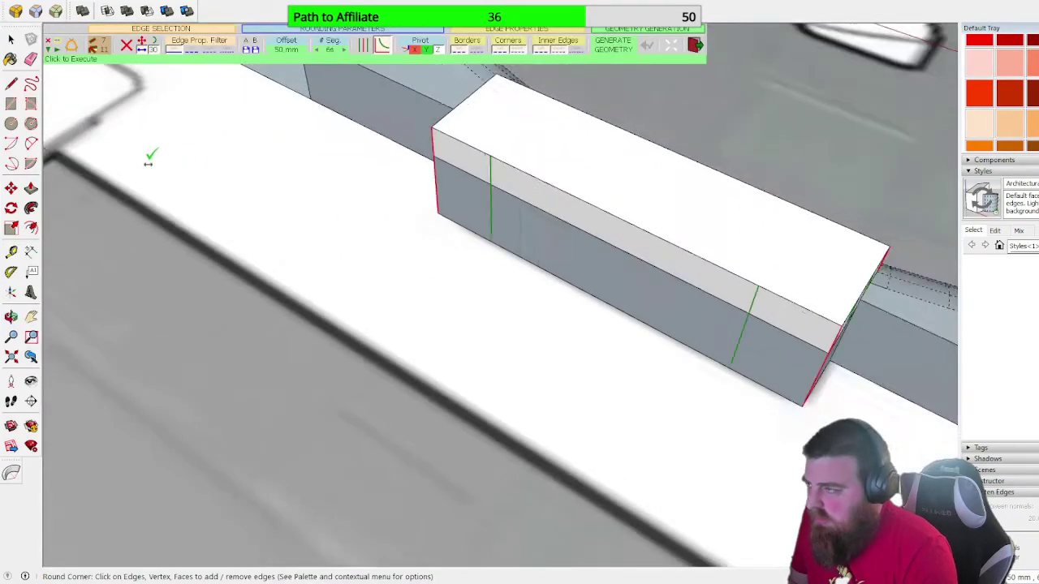
pyautogui.scroll(-1, 251, 106)
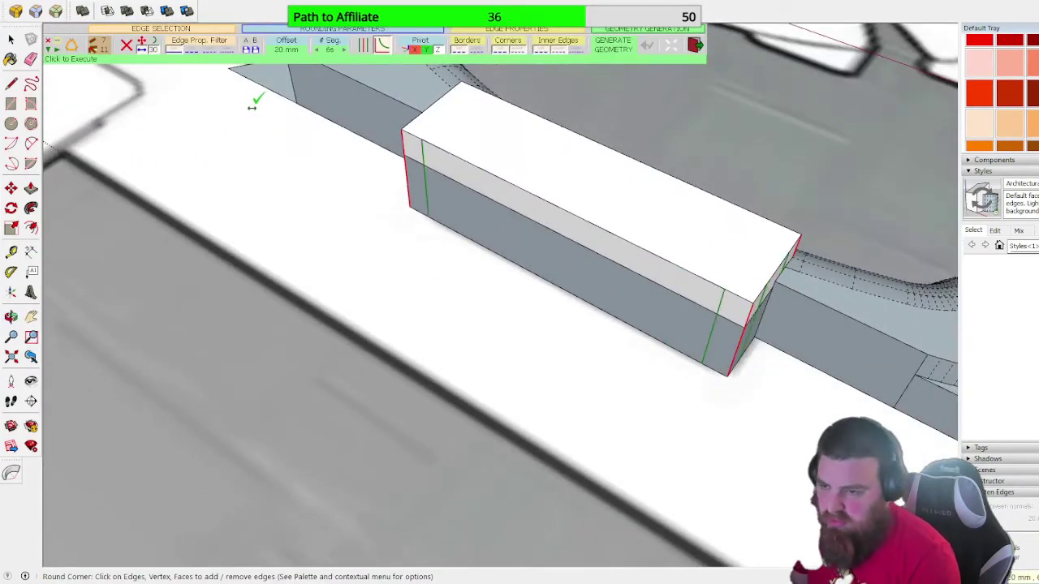
pyautogui.moveTo(761, 272); pyautogui.dragTo(561, 358, button='middle')
pyautogui.scroll(1, 763, 443)
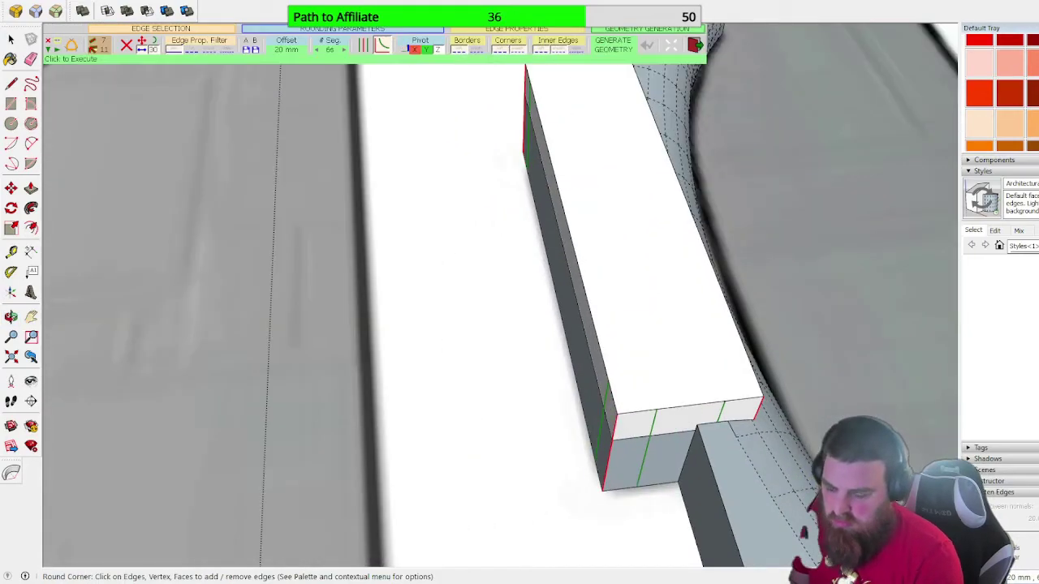
pyautogui.click(694, 45)
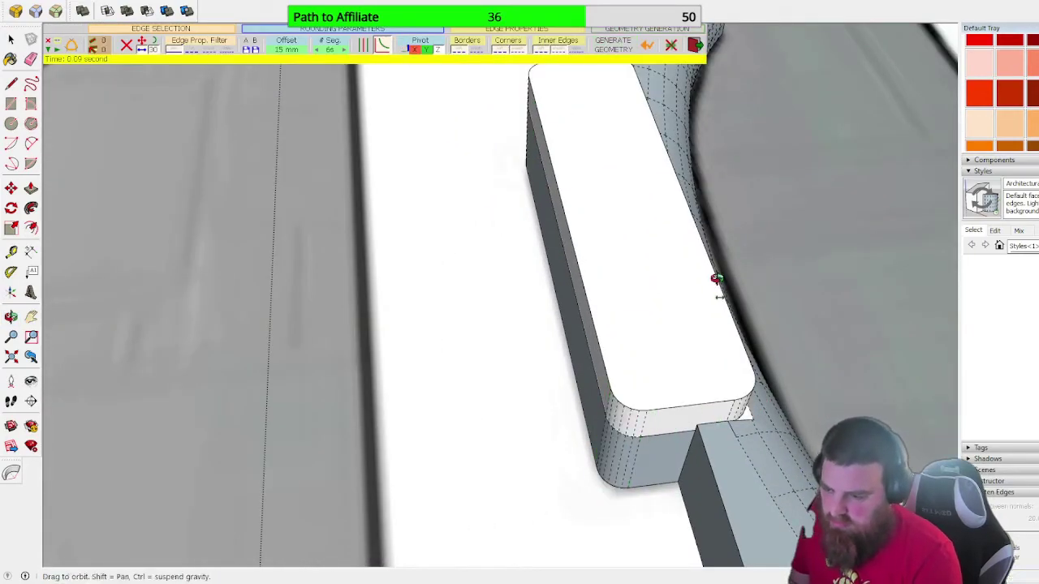
# - Draw an edge from the point where the stock meets the block's rounded corner across the stock's end section
pyautogui.moveTo(721, 289); pyautogui.dragTo(498, 441, button='middle')
pyautogui.scroll(1, 498, 441)
pyautogui.moveTo(671, 494); pyautogui.dragTo(514, 297, button='middle')
pyautogui.scroll(3, 487, 332)
pyautogui.moveTo(467, 358); pyautogui.dragTo(94, 149, button='middle')
pyautogui.scroll(10, 323, 250)
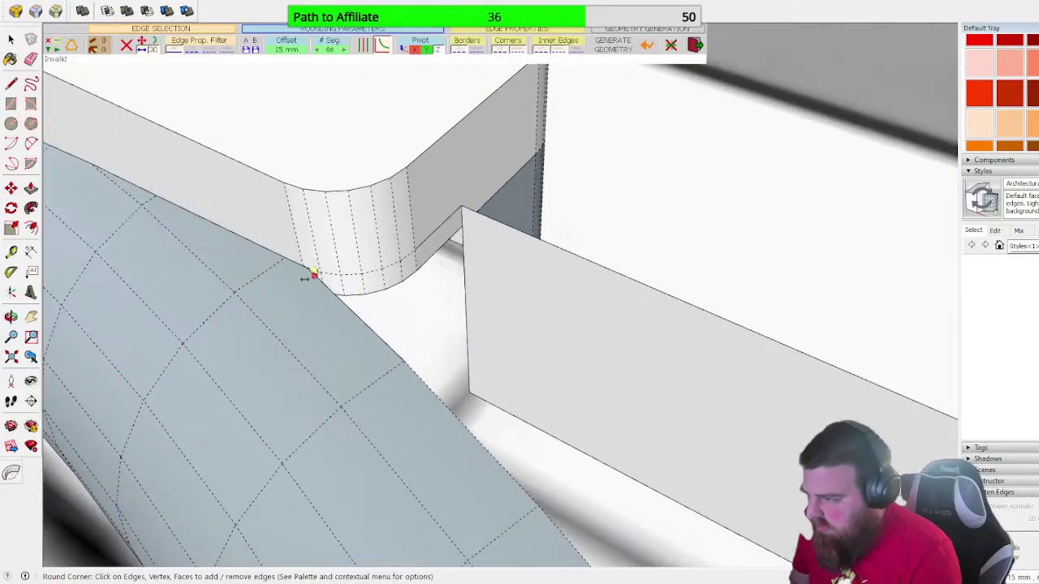
pyautogui.scroll(-5, 214, 250)
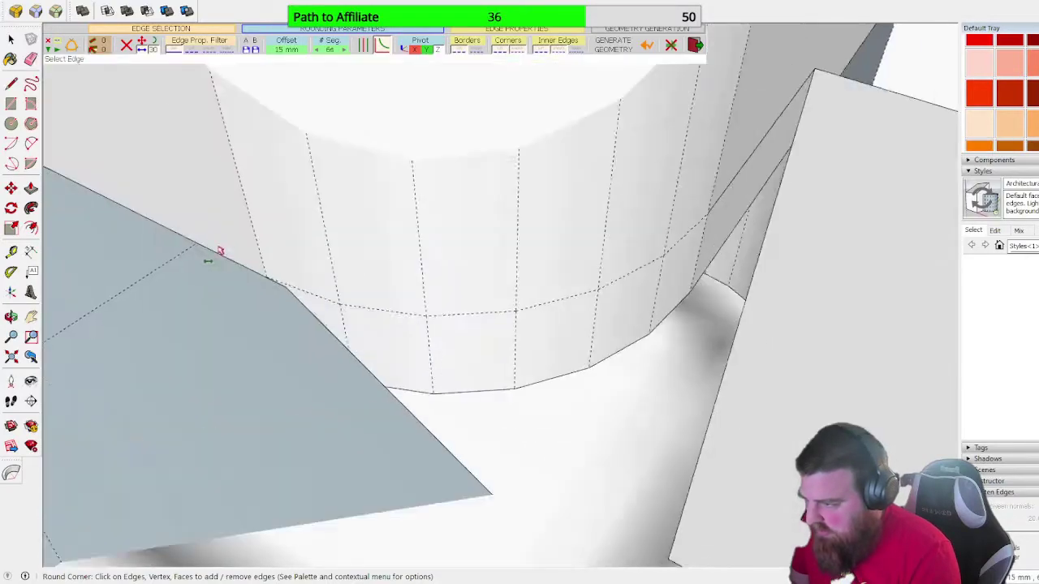
pyautogui.moveTo(387, 220); pyautogui.dragTo(98, 189, button='middle')
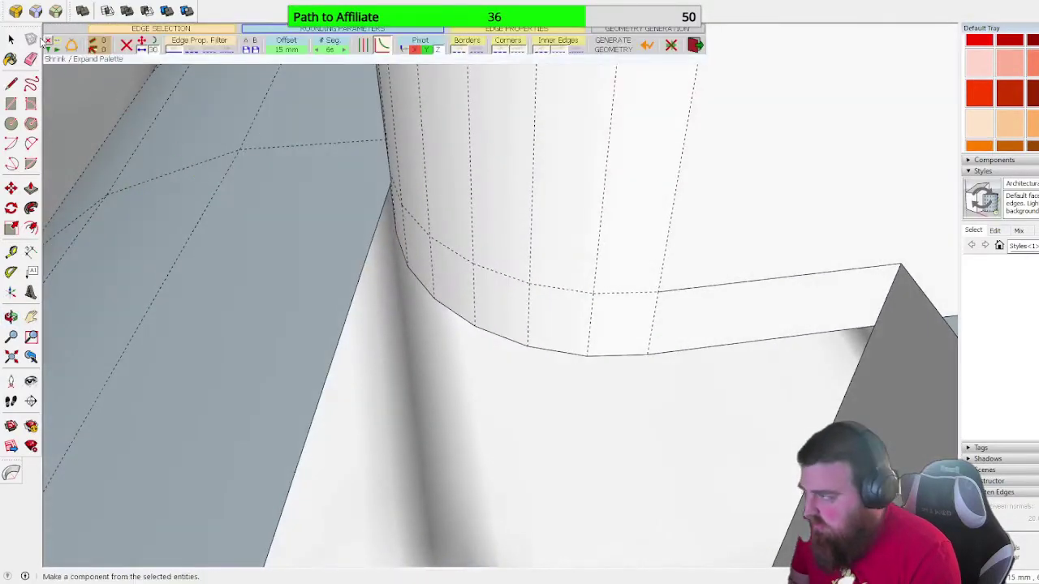
pyautogui.click(11, 84)
pyautogui.moveTo(300, 126); pyautogui.dragTo(649, 163, button='middle')
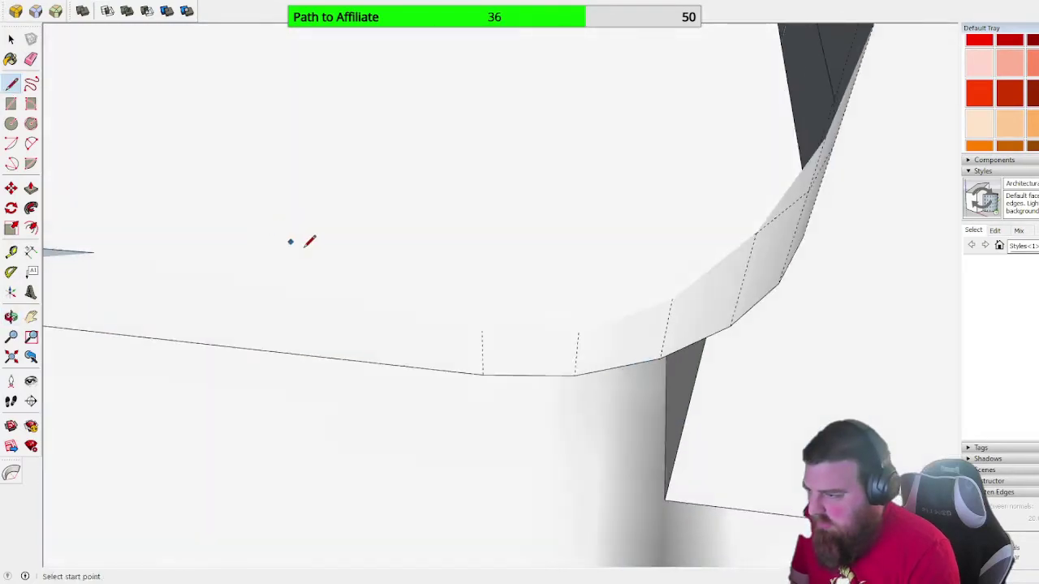
pyautogui.moveTo(306, 247); pyautogui.dragTo(1031, 146, button='middle')
pyautogui.moveTo(956, 89); pyautogui.dragTo(387, 284, button='middle')
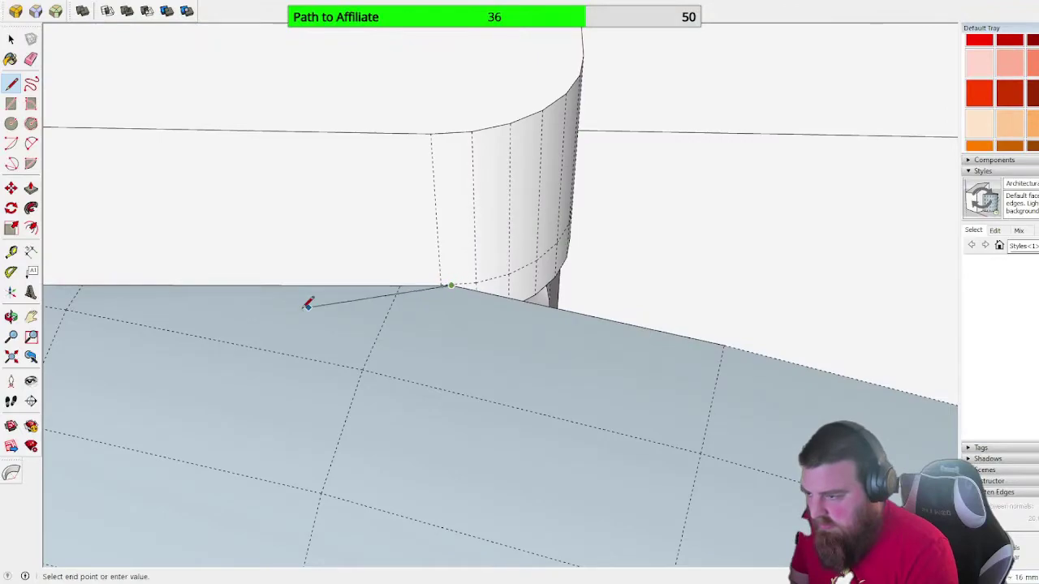
pyautogui.scroll(-6, 281, 313)
pyautogui.click(703, 342)
# - Draw an edge from the rounded stock's border to the end section's corner beside the block
pyautogui.moveTo(560, 371); pyautogui.dragTo(247, 296, button='middle')
pyautogui.scroll(5, 276, 174)
pyautogui.scroll(3, 243, 181)
pyautogui.moveTo(223, 166); pyautogui.dragTo(231, 278, button='middle')
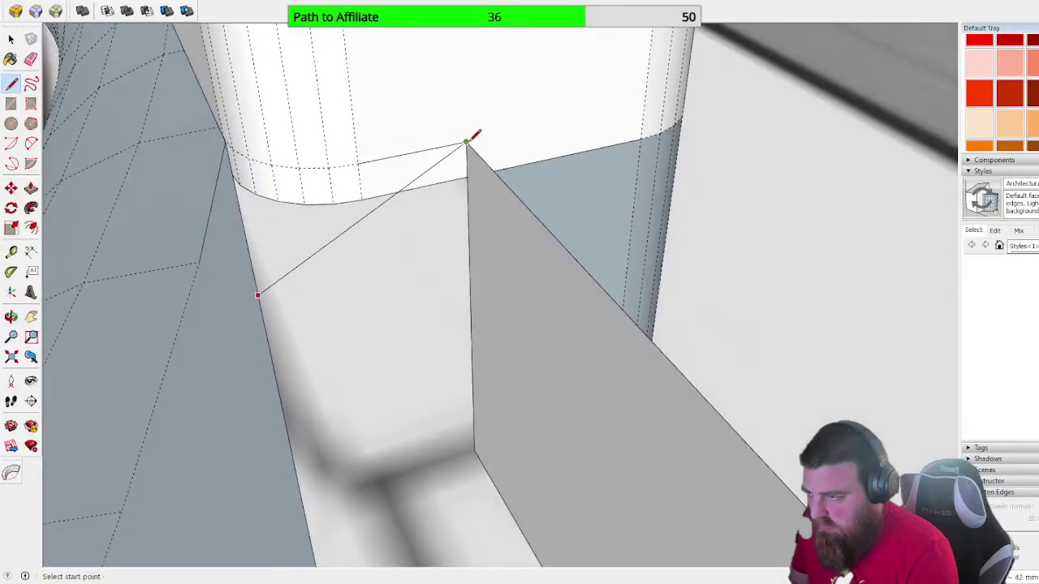
pyautogui.click(467, 142)
# - Draw the short missing edge at the block's rounded corner to close the gap with a face
pyautogui.moveTo(352, 190); pyautogui.dragTo(319, 119, button='middle')
pyautogui.scroll(-5, 319, 119)
pyautogui.scroll(-3, 477, 178)
pyautogui.scroll(5, 422, 142)
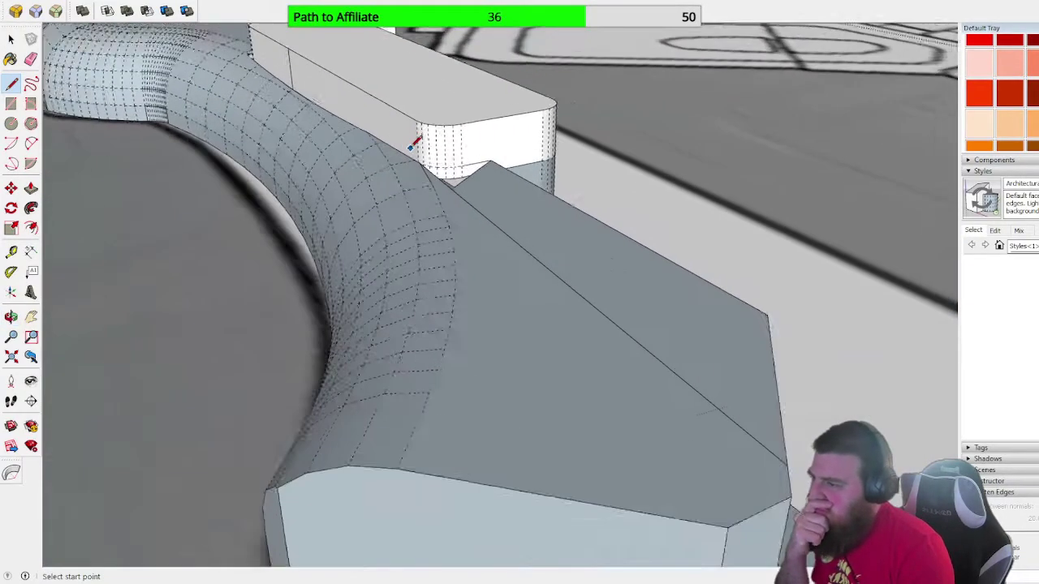
pyautogui.scroll(2, 485, 157)
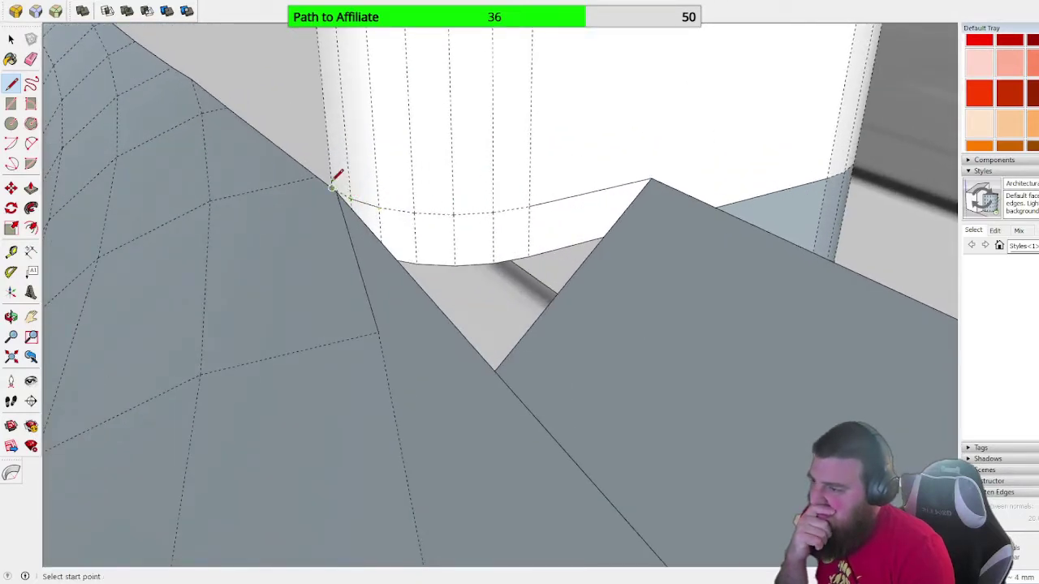
pyautogui.scroll(2, 333, 187)
pyautogui.click(354, 202)
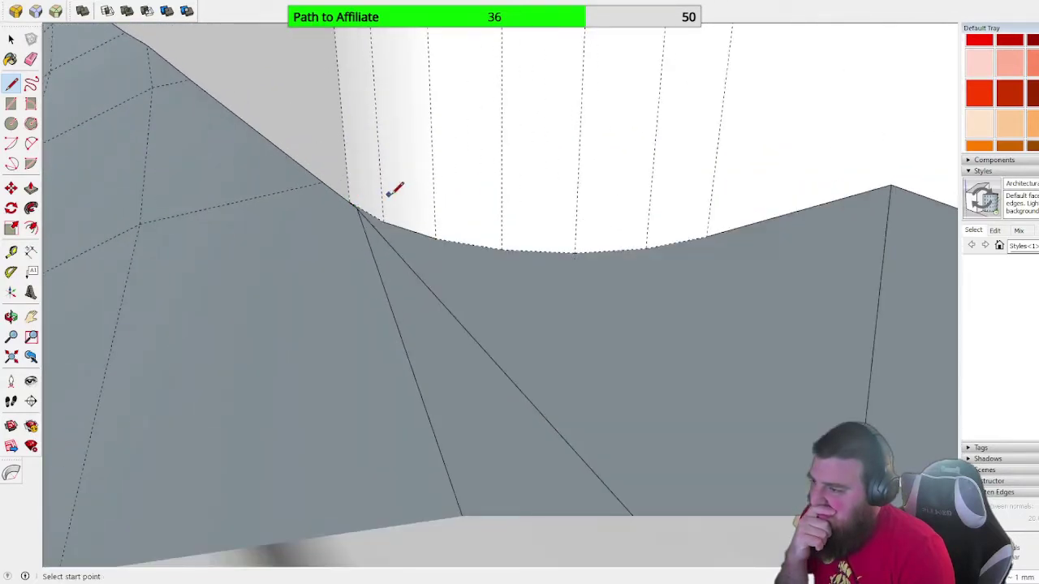
# - Erase the internal face that separates the rounded block's interior from the hollow stock
pyautogui.scroll(-1, 333, 175)
pyautogui.scroll(-2, 439, 195)
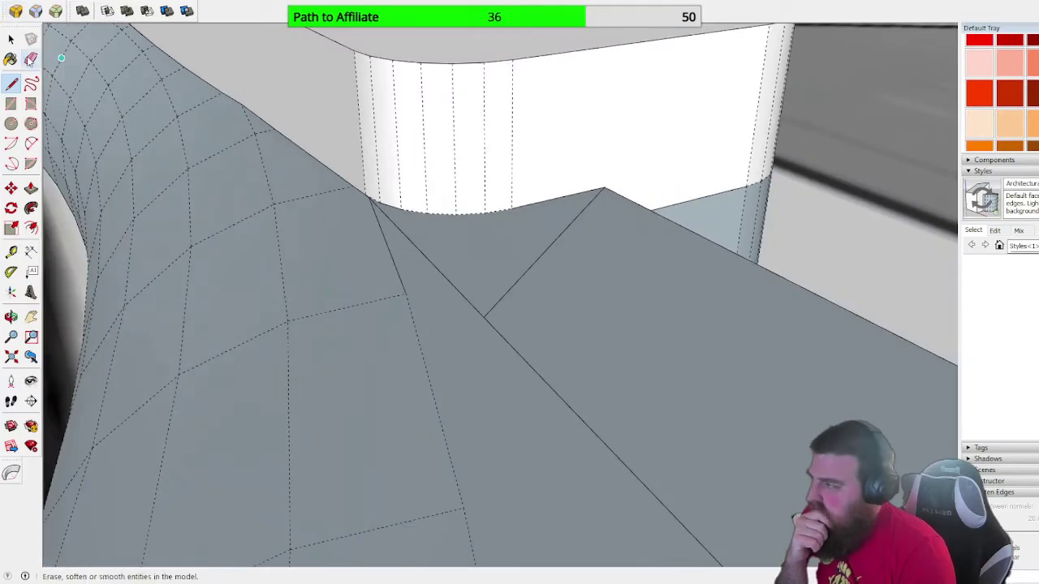
pyautogui.moveTo(526, 287); pyautogui.dragTo(430, 71, button='middle')
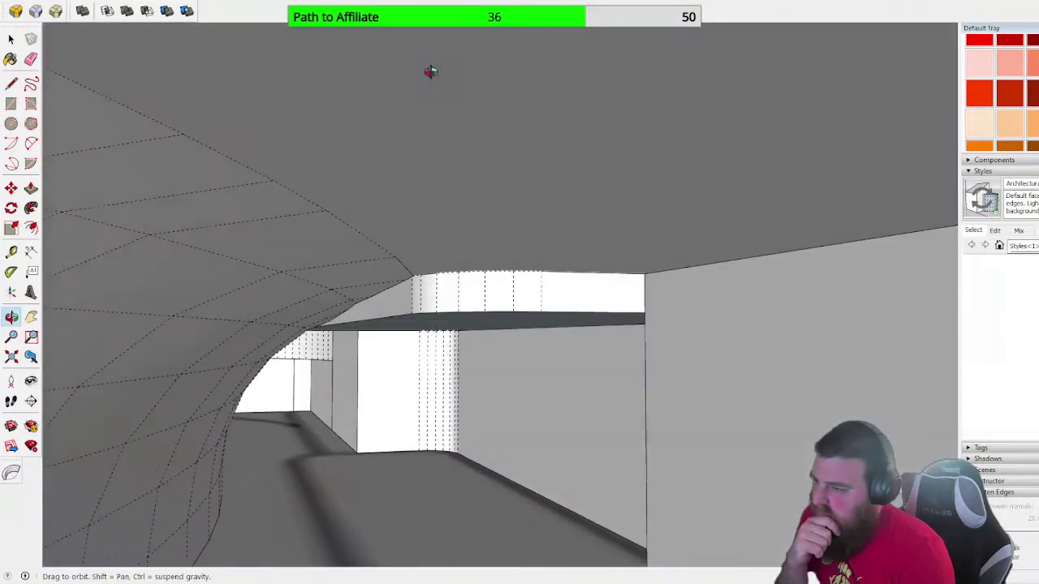
pyautogui.click(540, 311)
pyautogui.moveTo(465, 309); pyautogui.dragTo(459, 264, button='middle')
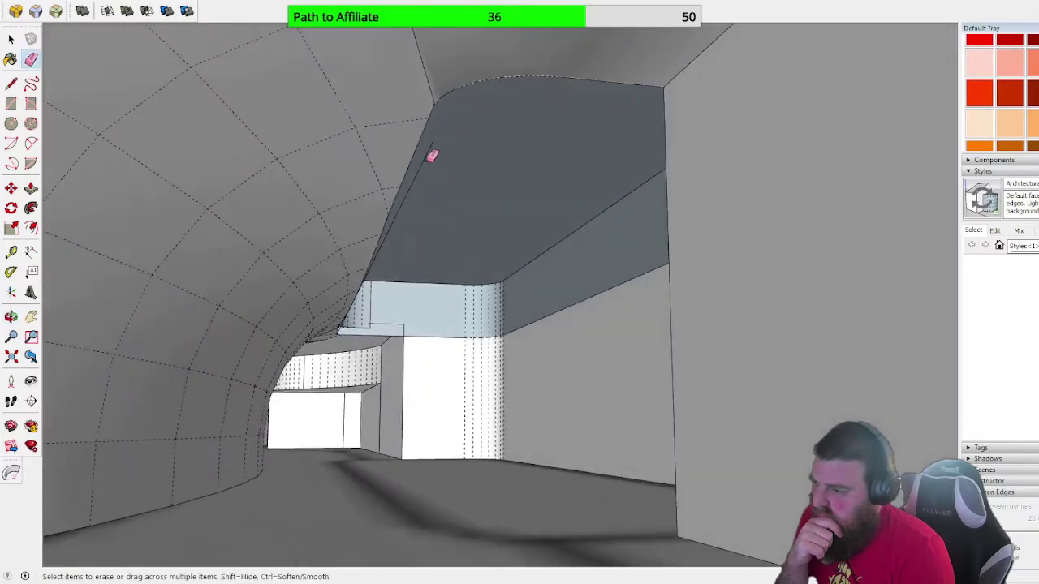
pyautogui.moveTo(497, 160); pyautogui.dragTo(429, 262, button='middle')
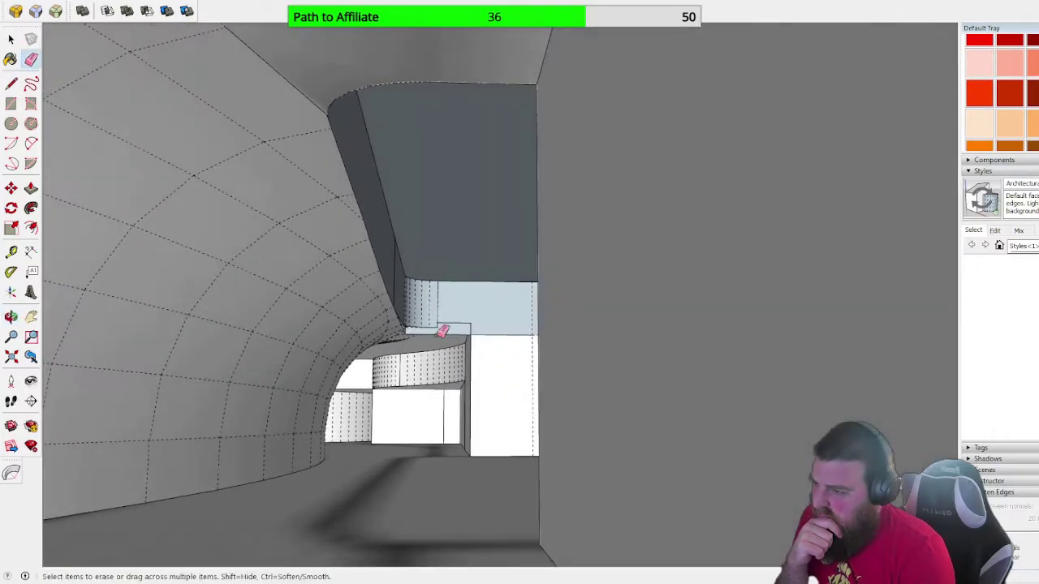
# - Erase the leftover internal strip at the block's end and the seam edges along the block's flat walls
pyautogui.scroll(3, 404, 306)
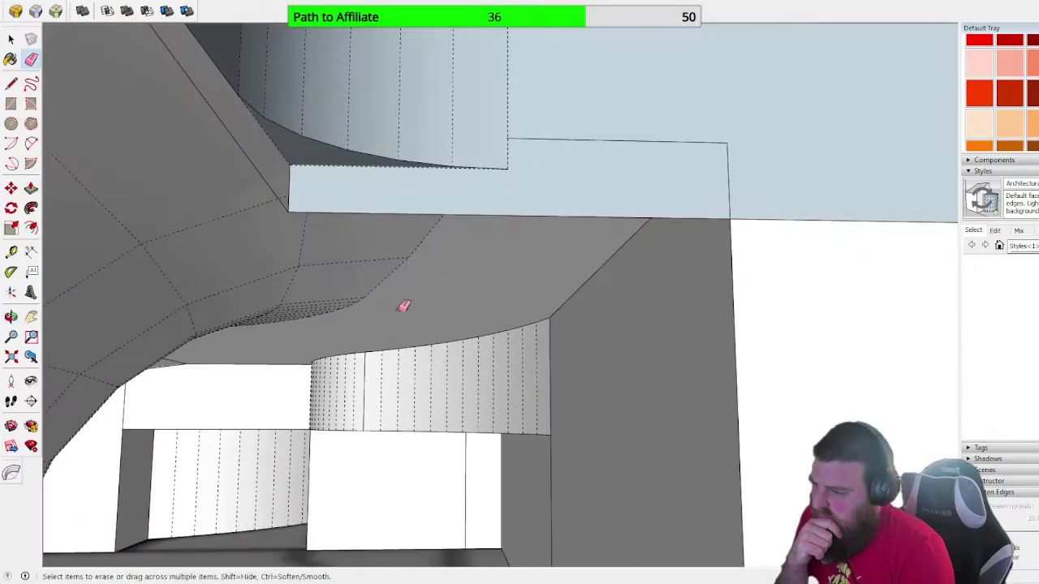
pyautogui.click(704, 143)
pyautogui.hotkey('ctrl', 'z')
pyautogui.click(597, 217)
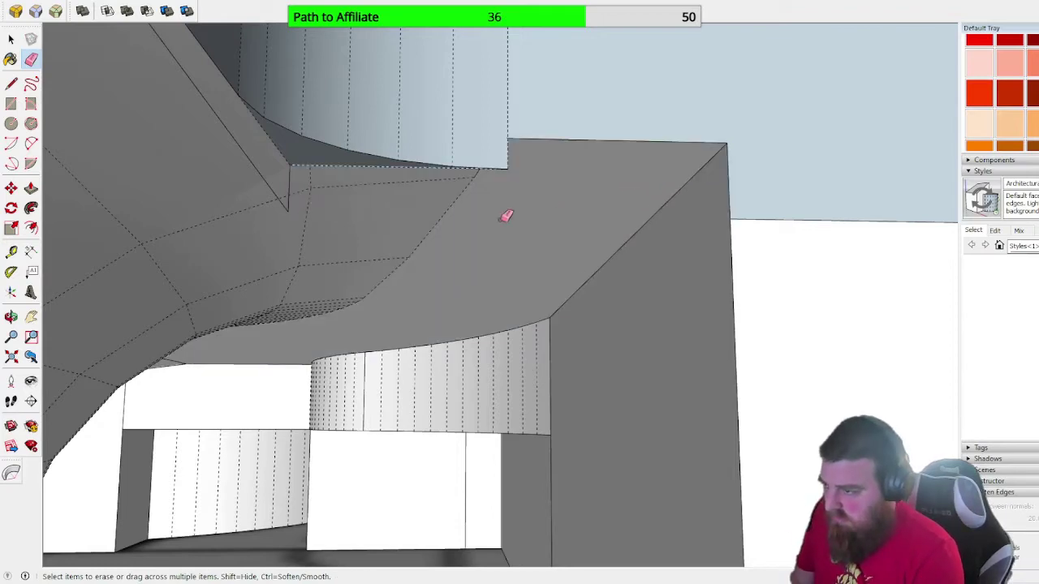
pyautogui.scroll(-5, 462, 238)
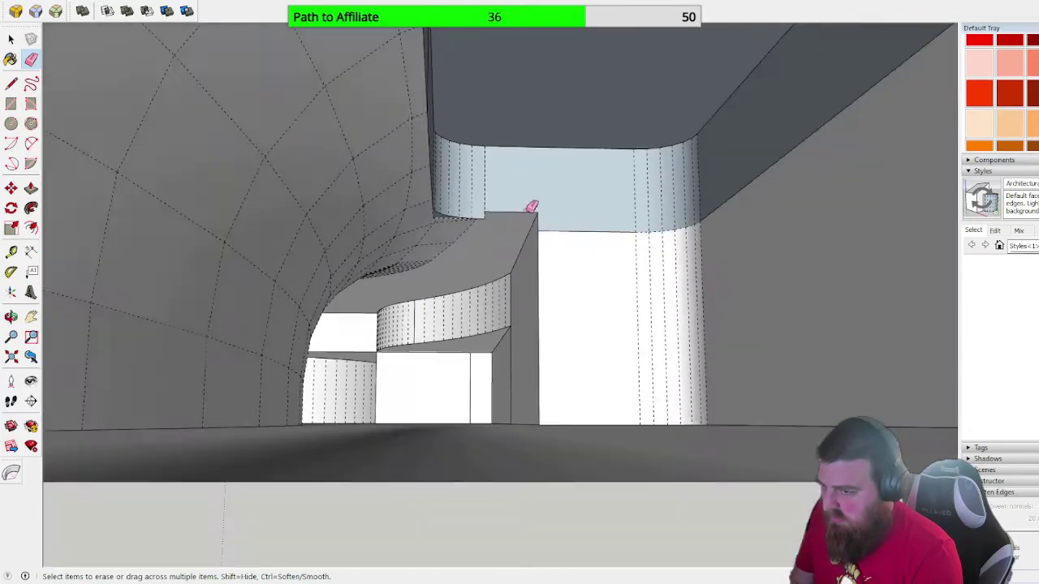
pyautogui.moveTo(587, 217); pyautogui.dragTo(566, 243, button='middle')
pyautogui.click(730, 221)
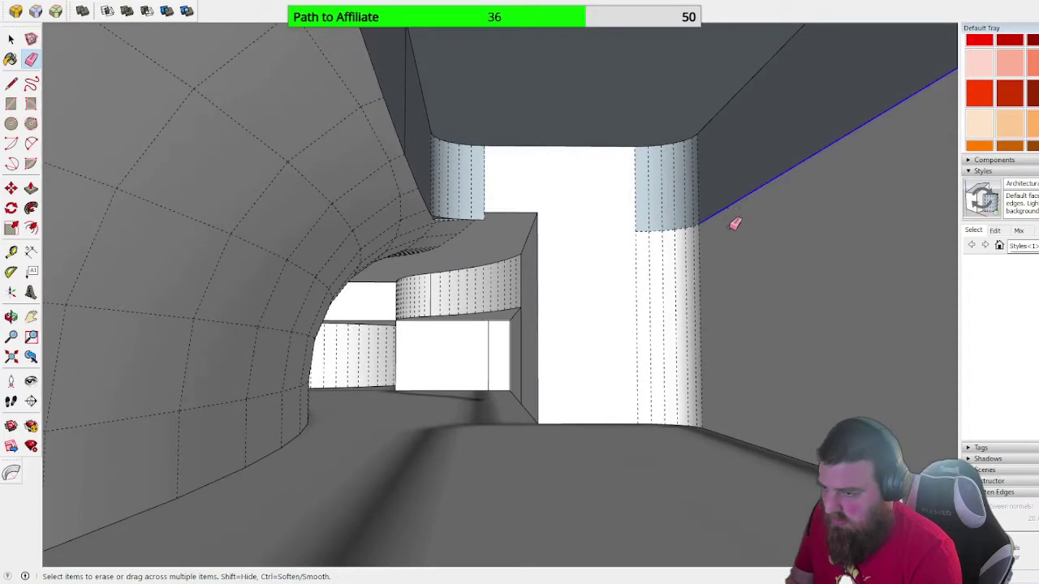
# - Erase the seam segments running across the block's first outer rounded corner, with hidden geometry shown
pyautogui.moveTo(638, 217); pyautogui.dragTo(118, 300, button='middle')
pyautogui.scroll(-4, 591, 265)
pyautogui.moveTo(595, 262); pyautogui.dragTo(317, 276, button='middle')
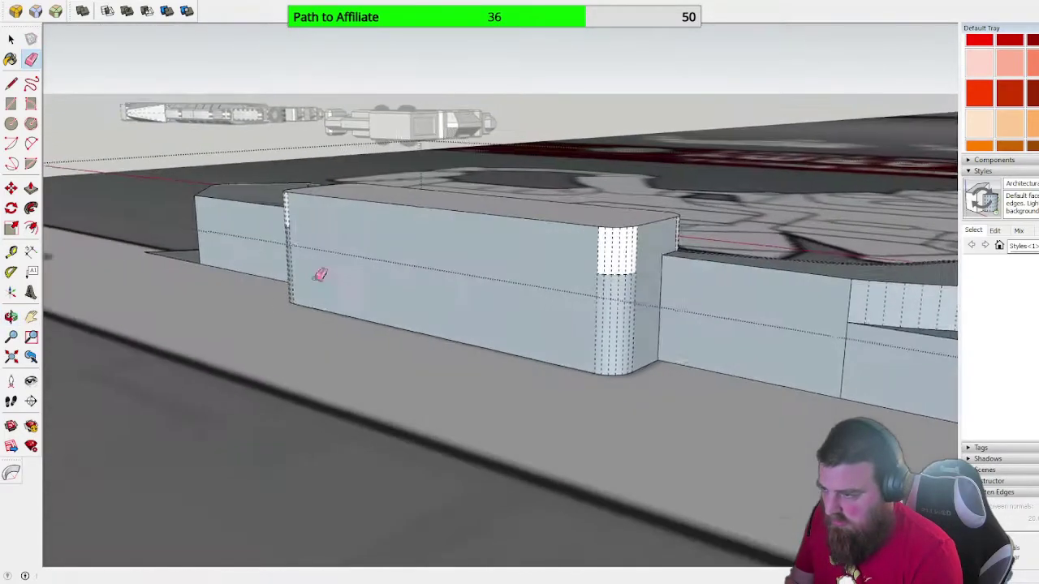
pyautogui.scroll(5, 645, 271)
pyautogui.hotkey('alt', 'h')
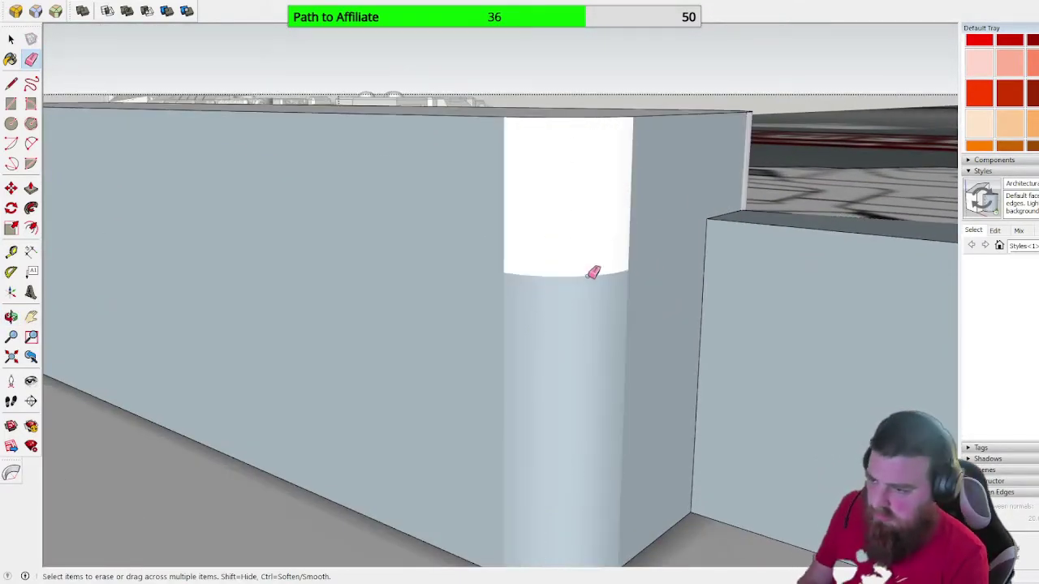
pyautogui.scroll(-3, 556, 235)
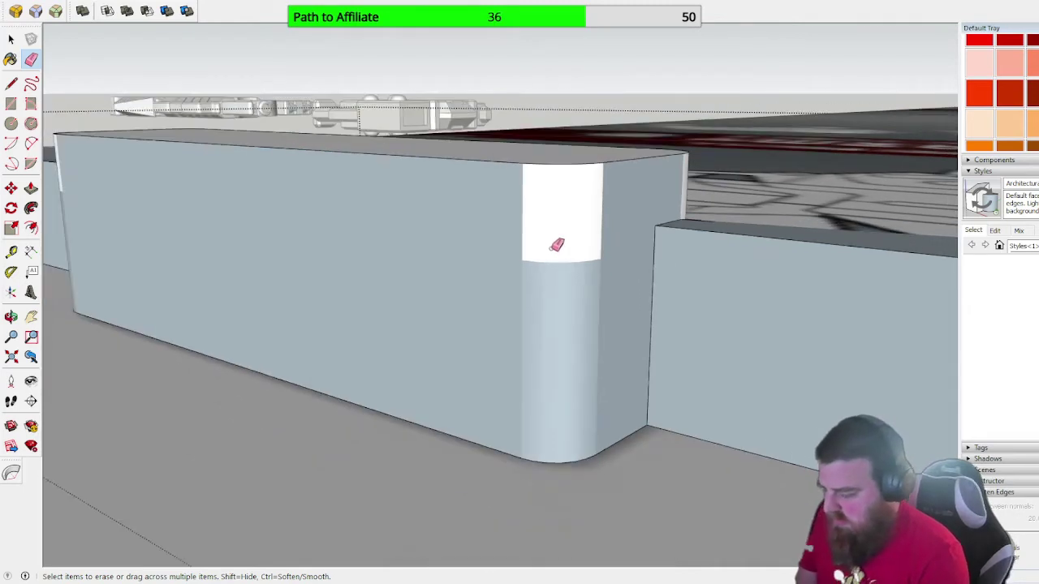
pyautogui.hotkey('alt', 'h')
pyautogui.scroll(3, 560, 257)
pyautogui.click(560, 258)
pyautogui.click(539, 263)
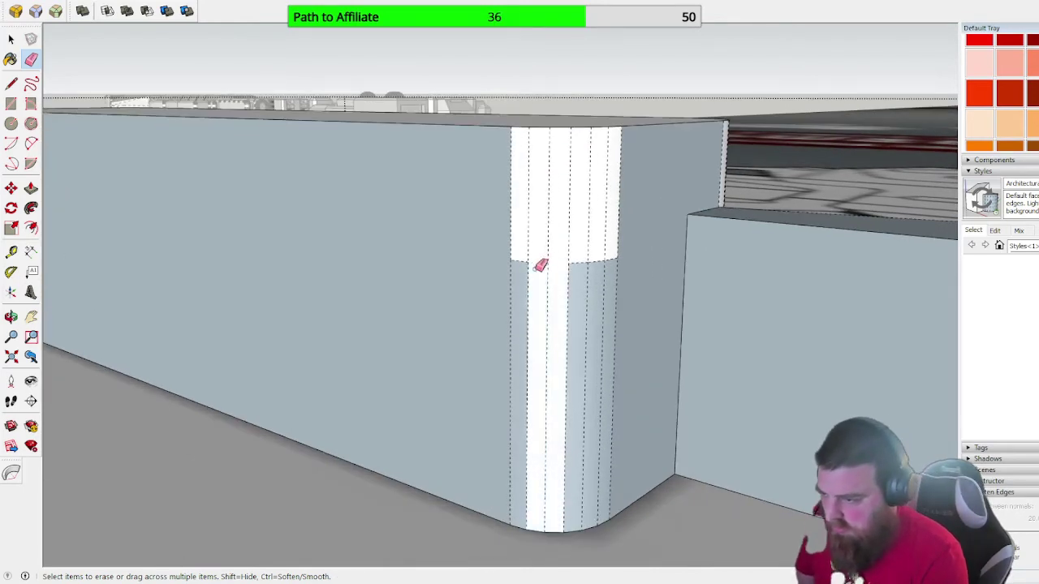
pyautogui.click(524, 261)
pyautogui.click(588, 260)
pyautogui.click(608, 258)
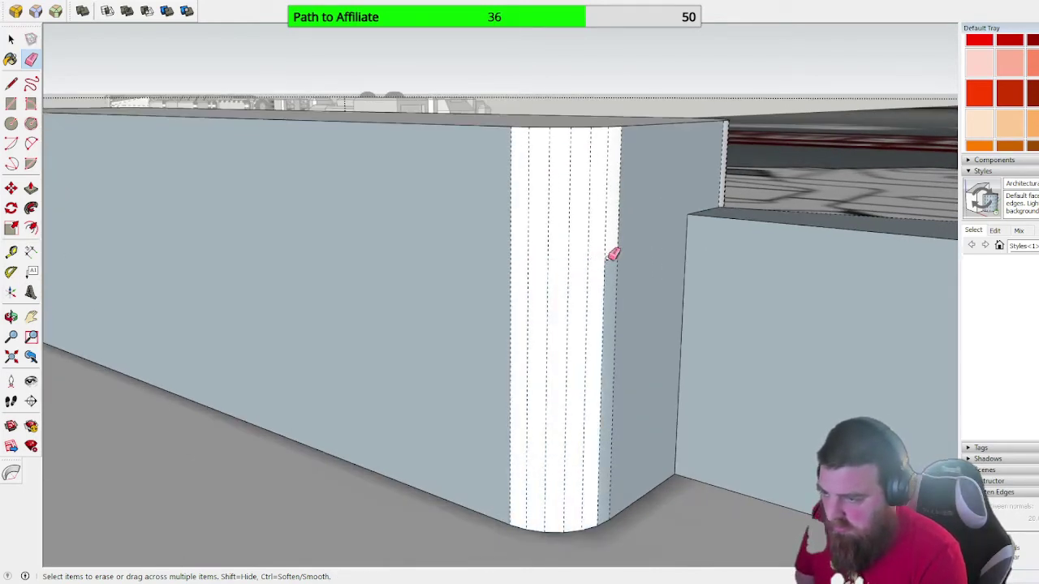
# - Erase the seam segments across the block's rounded corner at its opposite end
pyautogui.moveTo(614, 256); pyautogui.dragTo(547, 233, button='middle')
pyautogui.scroll(5, 657, 239)
pyautogui.click(675, 269)
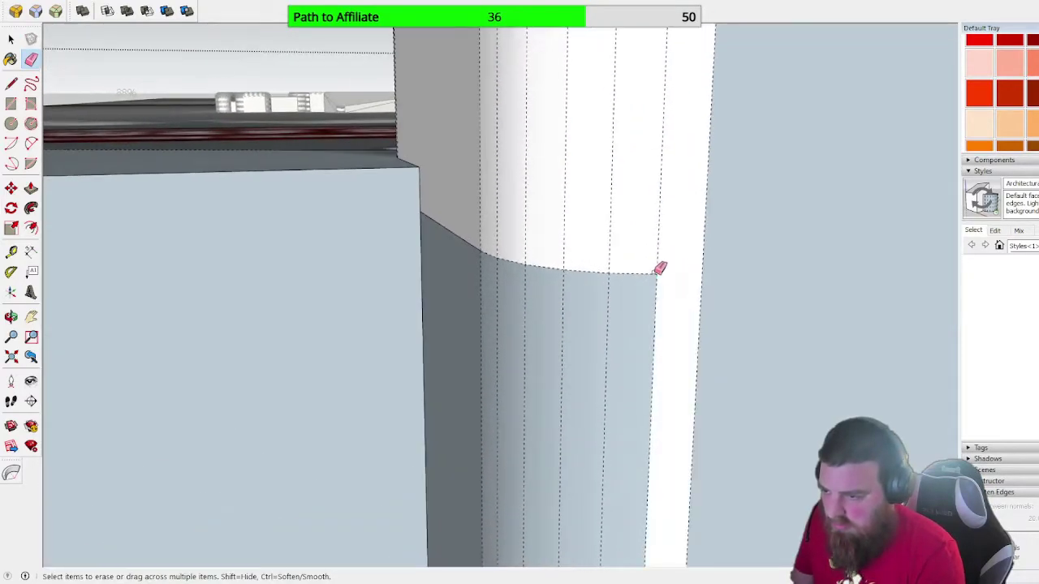
pyautogui.click(641, 270)
pyautogui.click(609, 271)
pyautogui.click(562, 265)
pyautogui.click(524, 259)
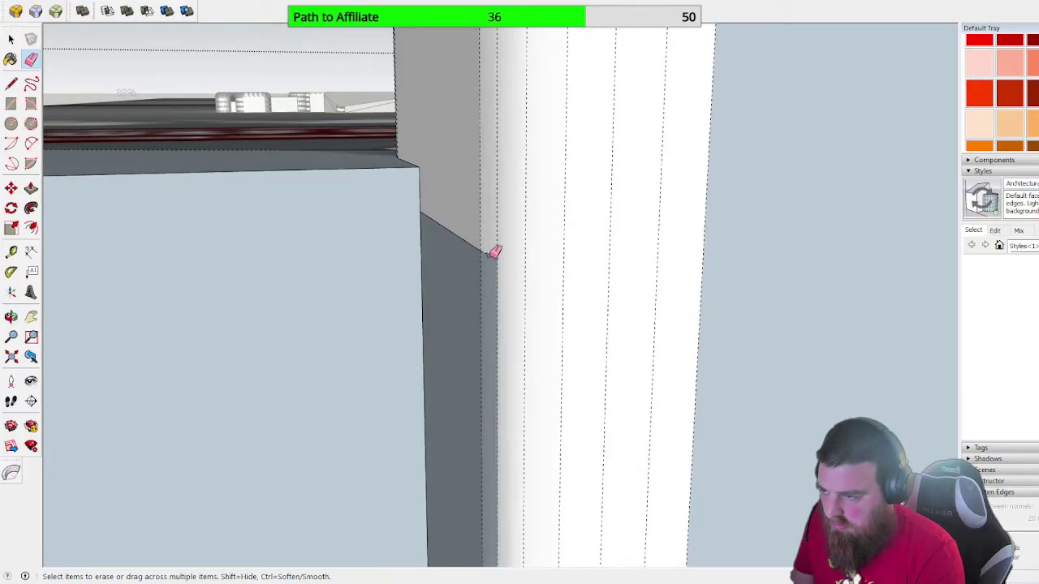
pyautogui.click(496, 250)
# - Draw an edge where the stock's open underside meets the body to close it with a face, and erase the leftover dividing edges
pyautogui.scroll(-10, 471, 241)
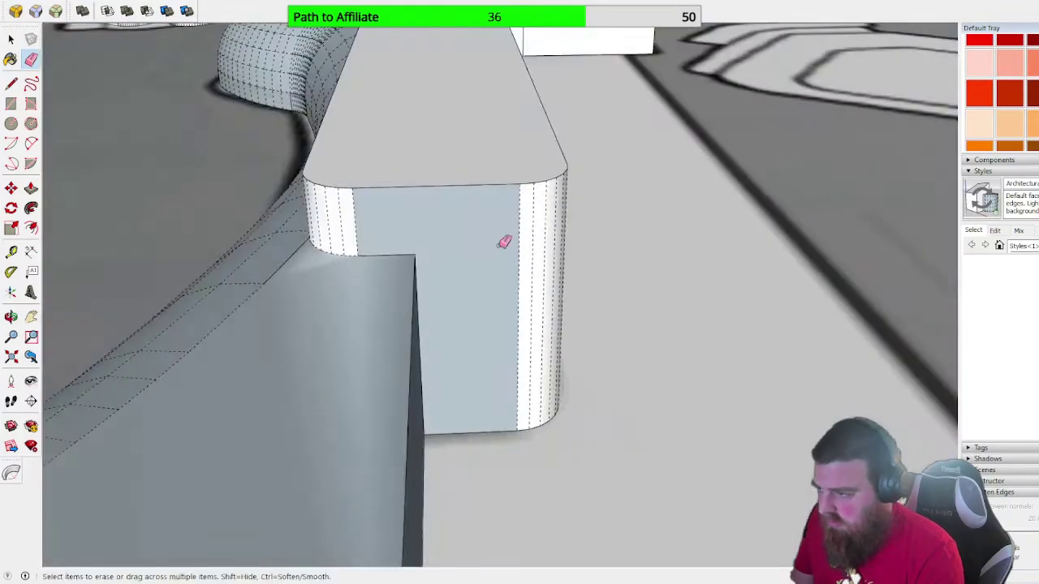
pyautogui.scroll(-4, 476, 189)
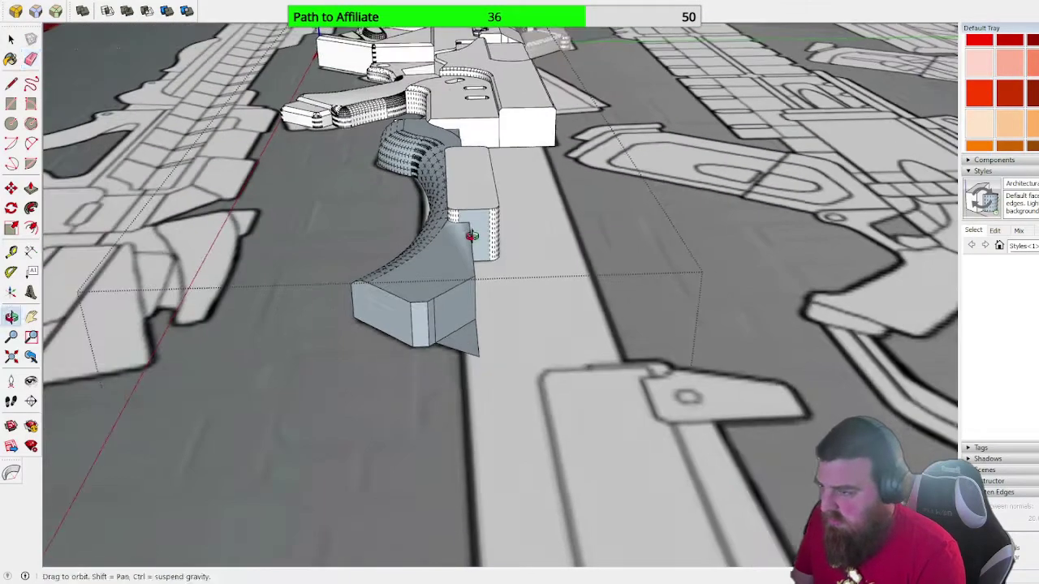
pyautogui.moveTo(479, 235); pyautogui.dragTo(479, 217, button='middle')
pyautogui.press('i')
pyautogui.moveTo(475, 308); pyautogui.dragTo(457, 227, button='middle')
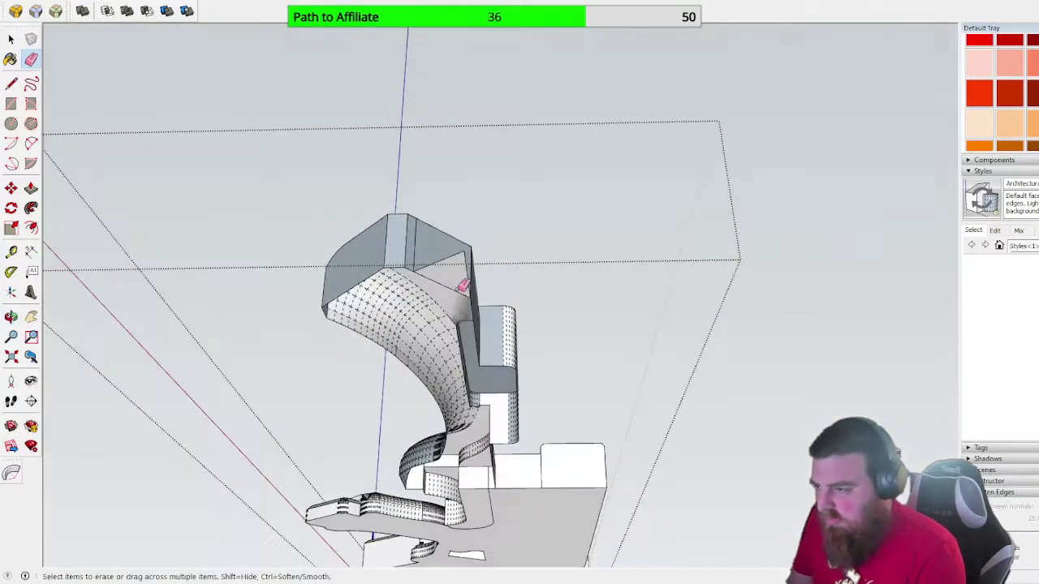
pyautogui.scroll(4, 470, 324)
pyautogui.moveTo(487, 375); pyautogui.dragTo(531, 267, button='middle')
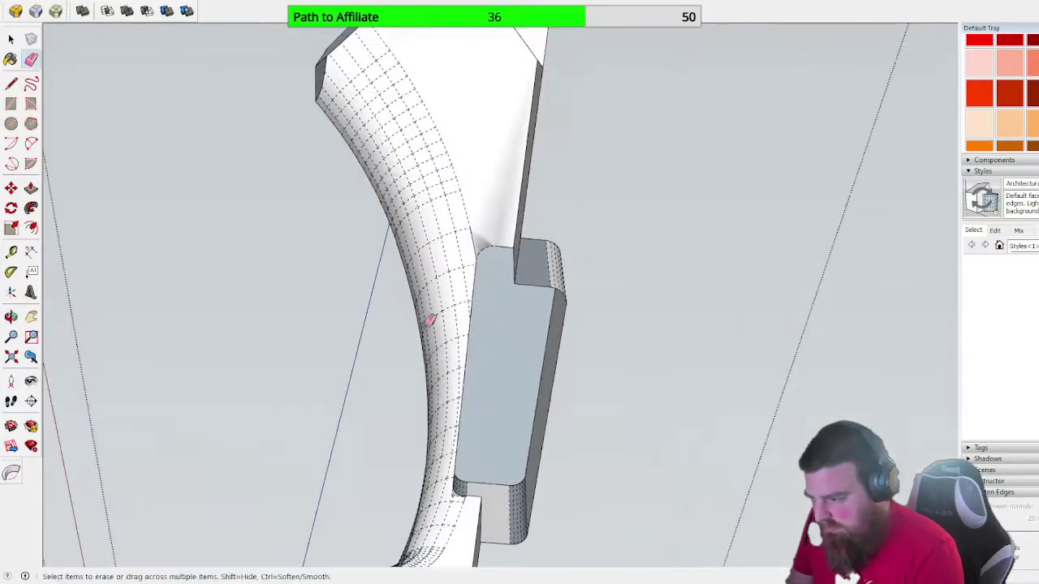
pyautogui.scroll(-5, 439, 261)
pyautogui.scroll(5, 433, 422)
pyautogui.moveTo(435, 432); pyautogui.dragTo(450, 303, button='middle')
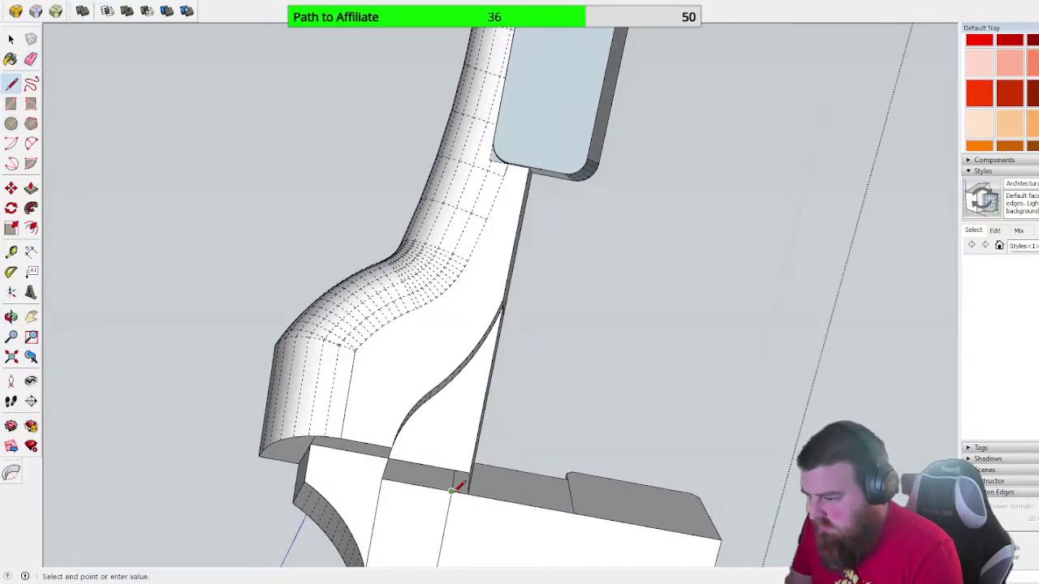
pyautogui.click(382, 478)
pyautogui.scroll(-5, 357, 465)
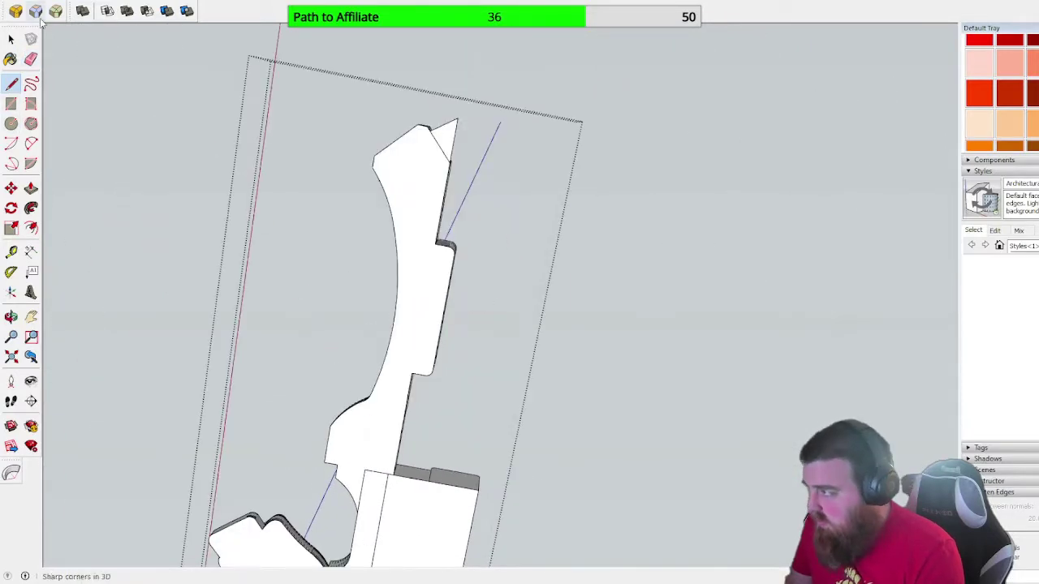
pyautogui.moveTo(396, 451); pyautogui.dragTo(383, 314, button='middle')
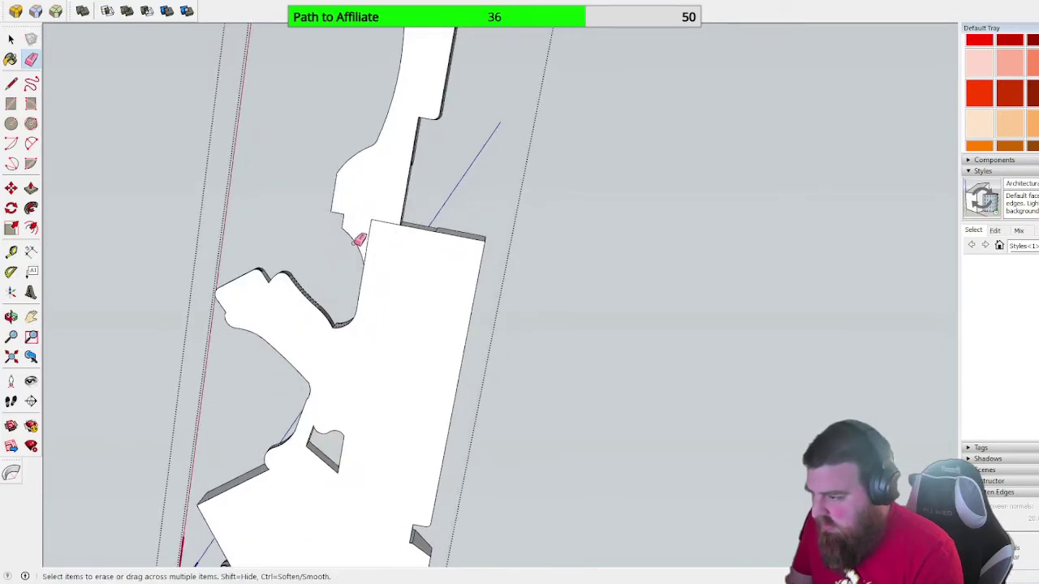
pyautogui.scroll(1, 358, 240)
# - Push/Pull the triangular face beside the stock's end by about 29 mm
pyautogui.keyDown('shift'); pyautogui.moveTo(411, 141); pyautogui.dragTo(312, 477, button='middle'); pyautogui.keyUp('shift')
pyautogui.scroll(3, 351, 165)
pyautogui.moveTo(366, 142)
pyautogui.mouseDown(button='middle')
pyautogui.moveTo(228, 525)
pyautogui.moveTo(395, 511)
pyautogui.moveTo(419, 314)
pyautogui.mouseUp(button='middle')
pyautogui.scroll(1, 463, 503)
pyautogui.scroll(2, 468, 509)
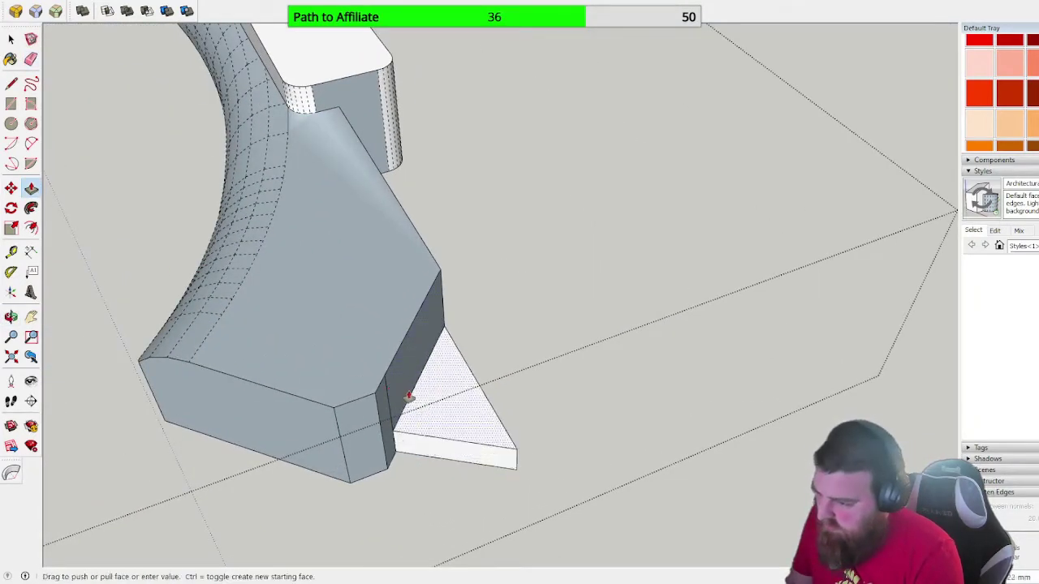
pyautogui.click(382, 441)
pyautogui.scroll(-3, 396, 379)
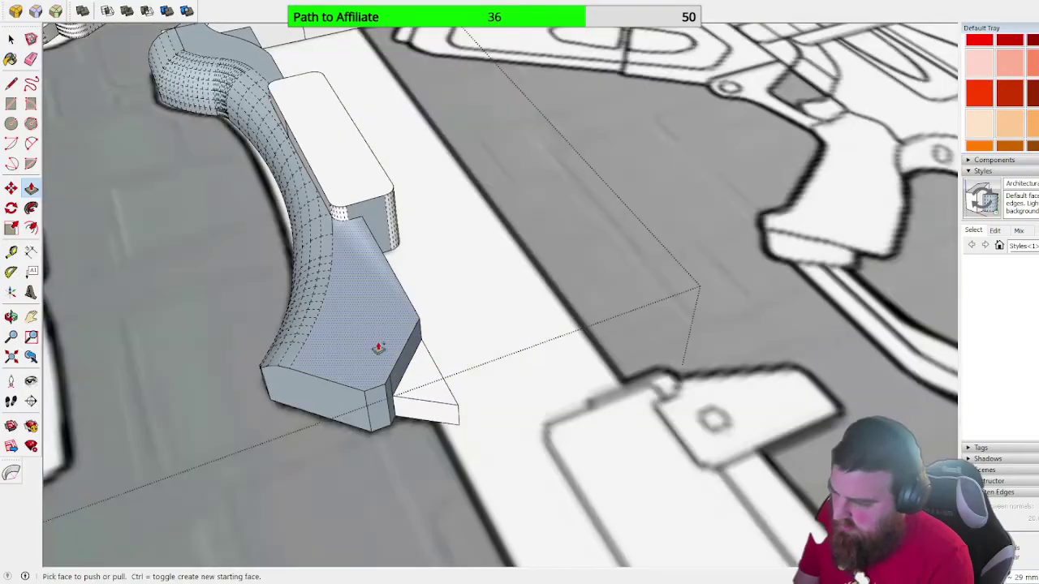
# - Reverse the stock's faces so that their front sides point outward
pyautogui.moveTo(378, 348); pyautogui.dragTo(299, 281, button='middle')
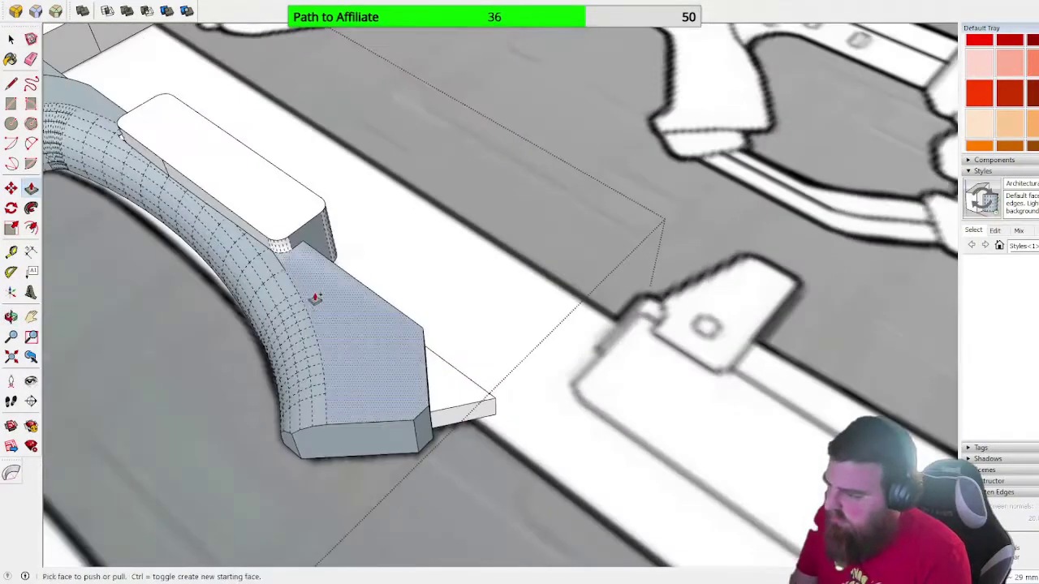
pyautogui.scroll(-2, 435, 375)
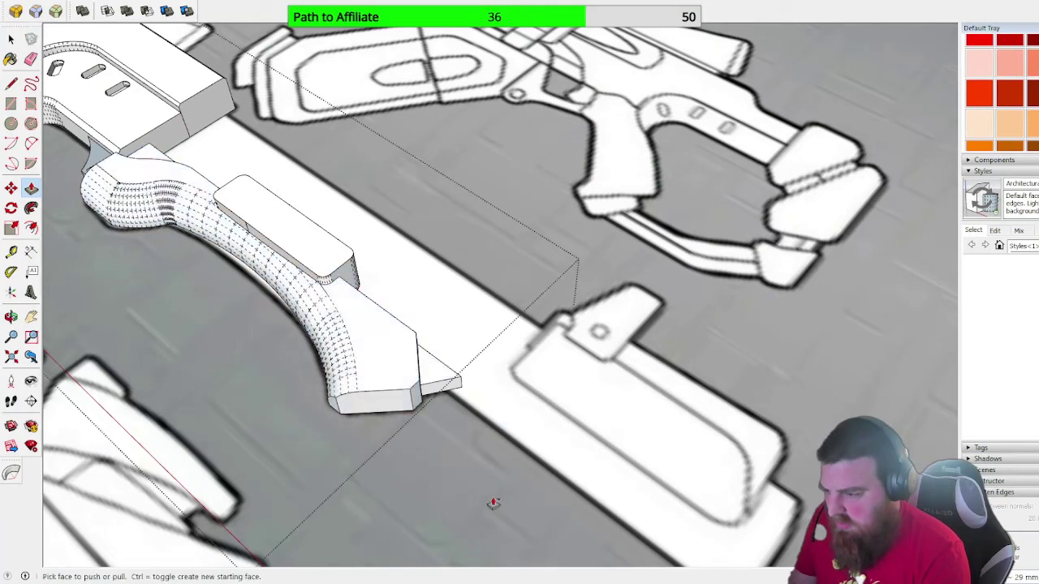
pyautogui.scroll(5, 385, 369)
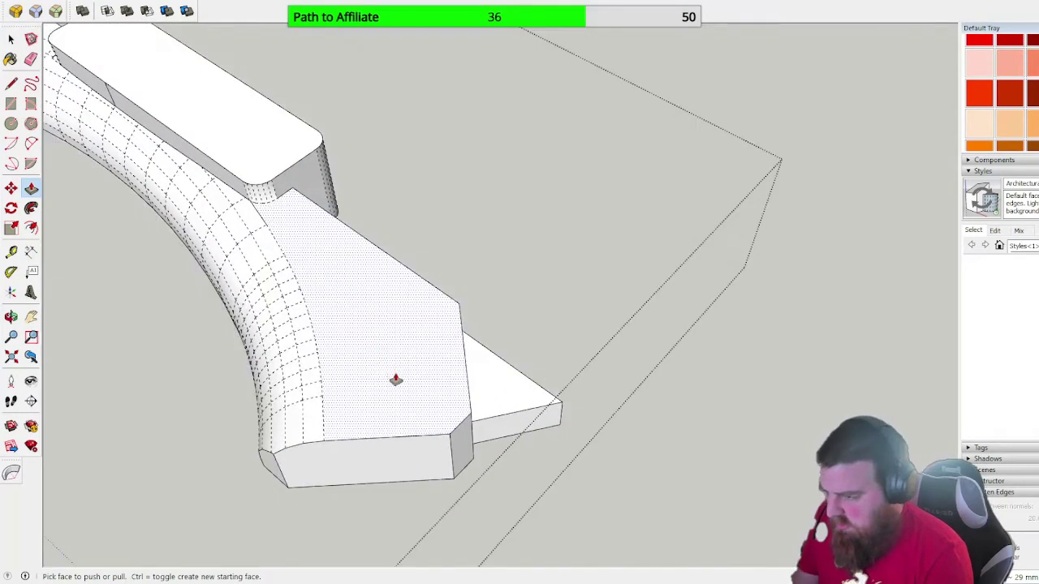
# - Erase the edge on the underside that divides the triangular wedge from the stock
pyautogui.moveTo(395, 379); pyautogui.dragTo(413, 476, button='middle')
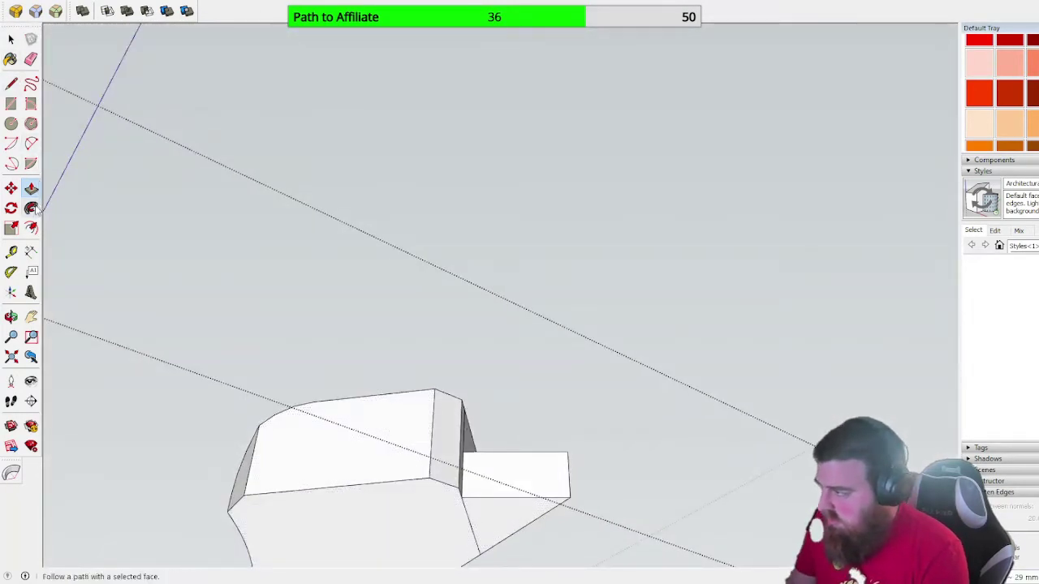
pyautogui.moveTo(453, 513); pyautogui.dragTo(487, 513)
pyautogui.scroll(-11, 514, 250)
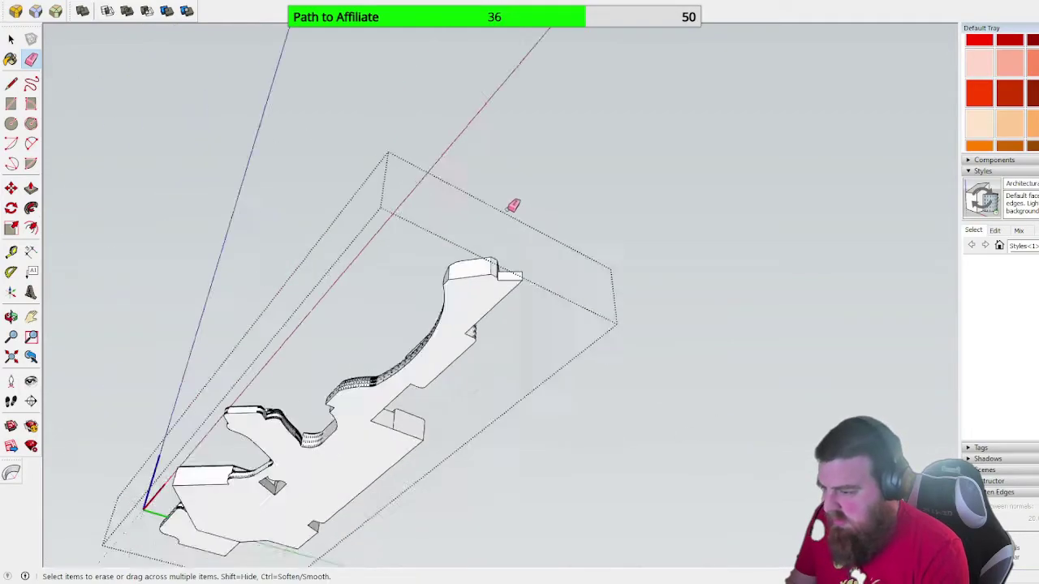
# - Run the solid inspection on the model and examine the flagged spot at the narrow notch beside the rounded arm
pyautogui.press('i')
pyautogui.press('Return')
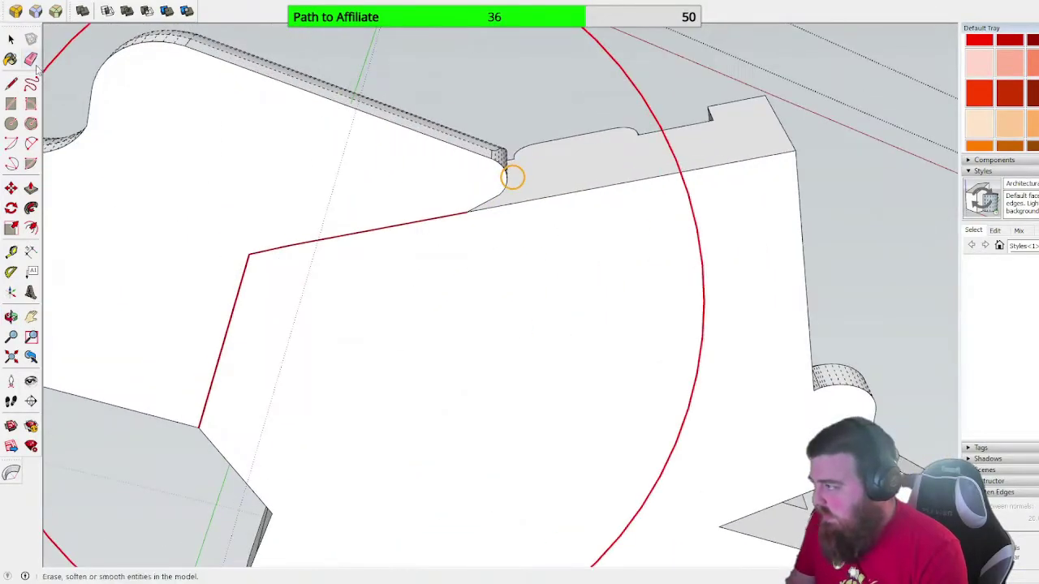
pyautogui.click(32, 60)
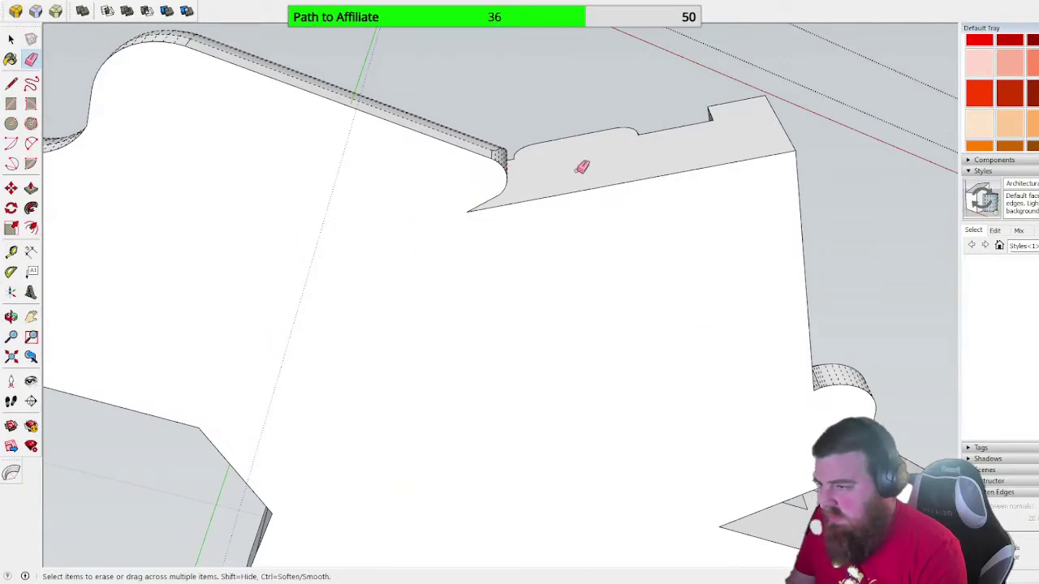
pyautogui.scroll(2, 570, 174)
pyautogui.press('i')
pyautogui.scroll(8, 506, 190)
pyautogui.moveTo(491, 180)
pyautogui.mouseDown(button='middle')
pyautogui.moveTo(137, 330)
pyautogui.moveTo(77, 325)
pyautogui.mouseUp(button='middle')
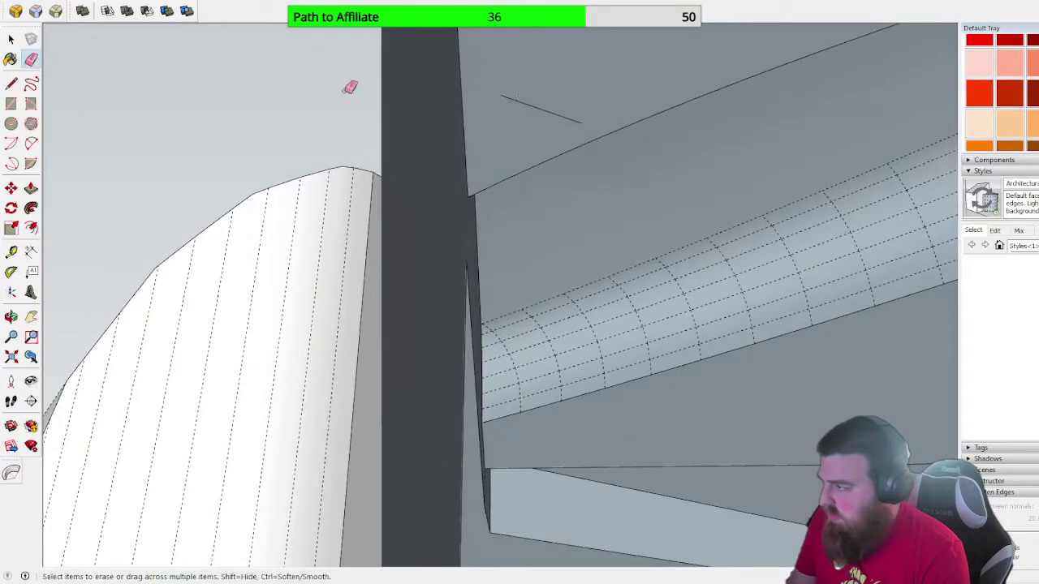
pyautogui.scroll(-15, 535, 108)
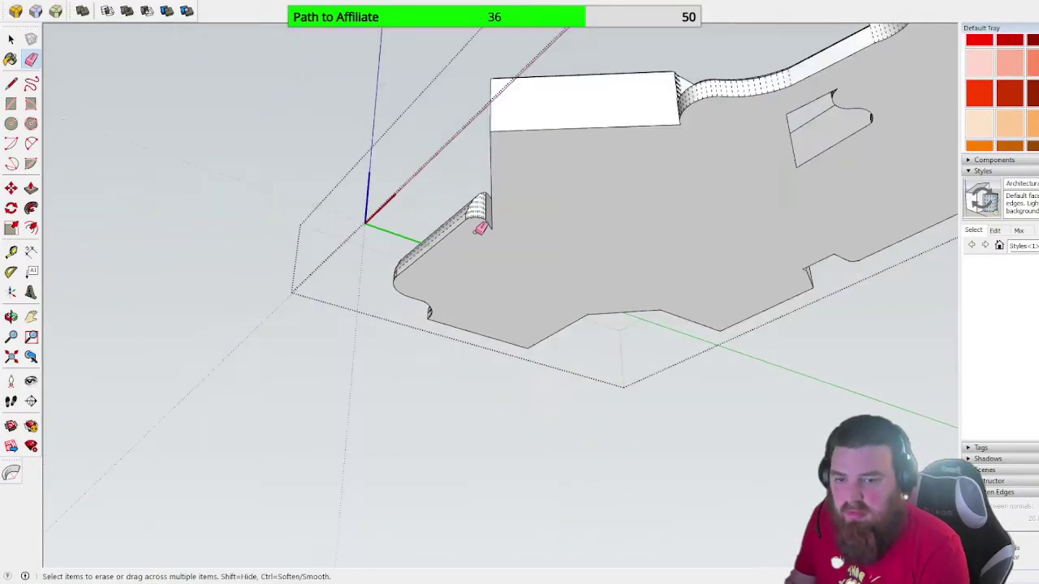
# - Run the solid inspection again and examine the flagged spots where the curved wall meets the rounded arm
pyautogui.scroll(-1, 478, 224)
pyautogui.press('i')
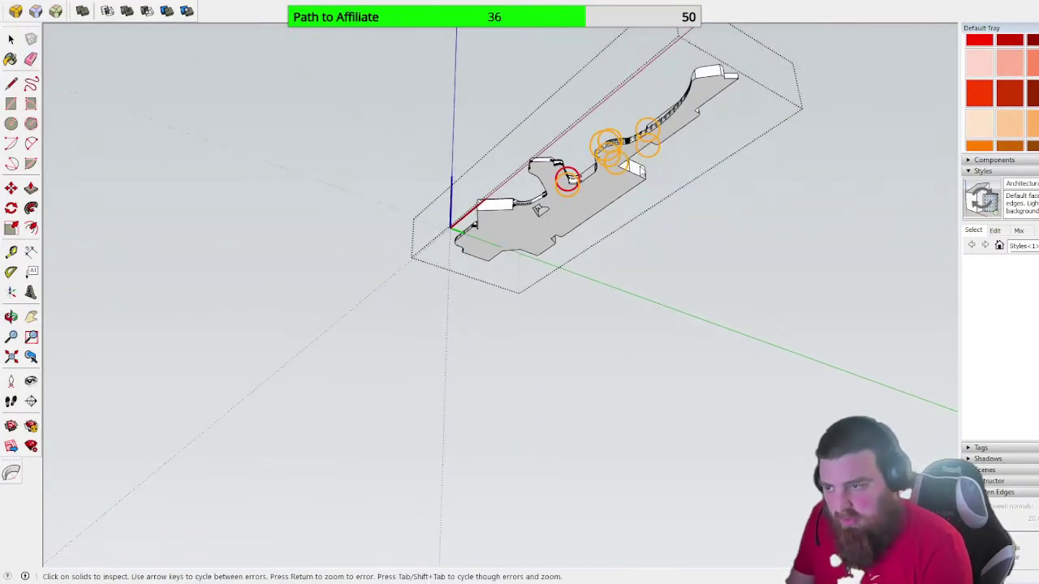
pyautogui.scroll(12, 467, 211)
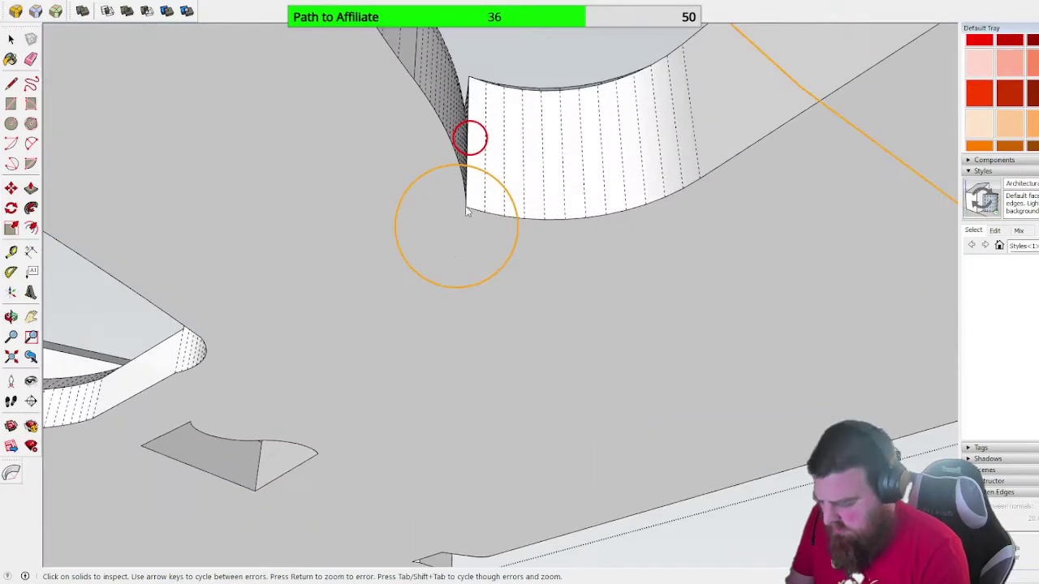
pyautogui.scroll(5, 458, 231)
pyautogui.moveTo(459, 255); pyautogui.dragTo(667, 426, button='middle')
pyautogui.moveTo(357, 114)
pyautogui.mouseDown(button='middle')
pyautogui.moveTo(322, 236)
pyautogui.moveTo(382, 143)
pyautogui.moveTo(379, 200)
pyautogui.moveTo(523, 30)
pyautogui.moveTo(608, 72)
pyautogui.moveTo(455, 109)
pyautogui.moveTo(844, 144)
pyautogui.moveTo(926, 131)
pyautogui.moveTo(707, 70)
pyautogui.moveTo(543, 125)
pyautogui.mouseUp(button='middle')
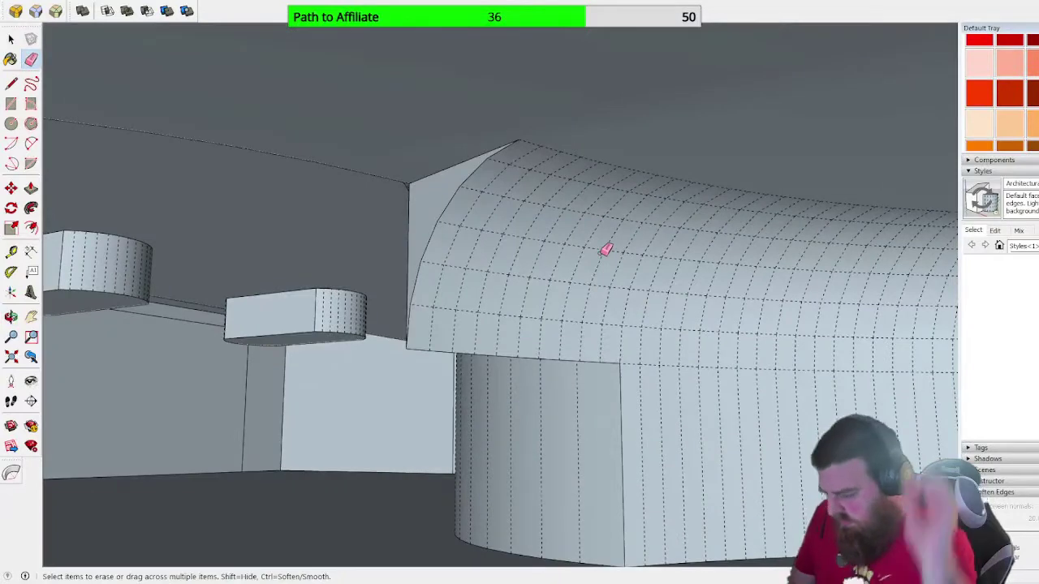
pyautogui.press('i')
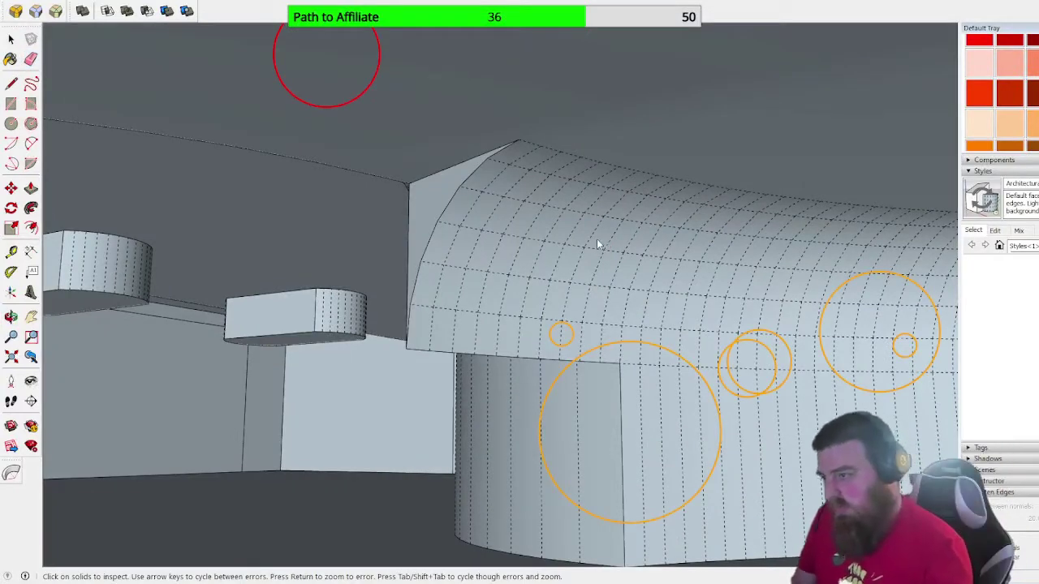
pyautogui.moveTo(481, 128); pyautogui.dragTo(702, 406, button='middle')
pyautogui.moveTo(581, 310); pyautogui.dragTo(540, 272, button='middle')
pyautogui.scroll(3, 528, 272)
# - Try deleting the small triangular face on the bevel beside the curved wall, and undo the deletion
pyautogui.click(10, 40)
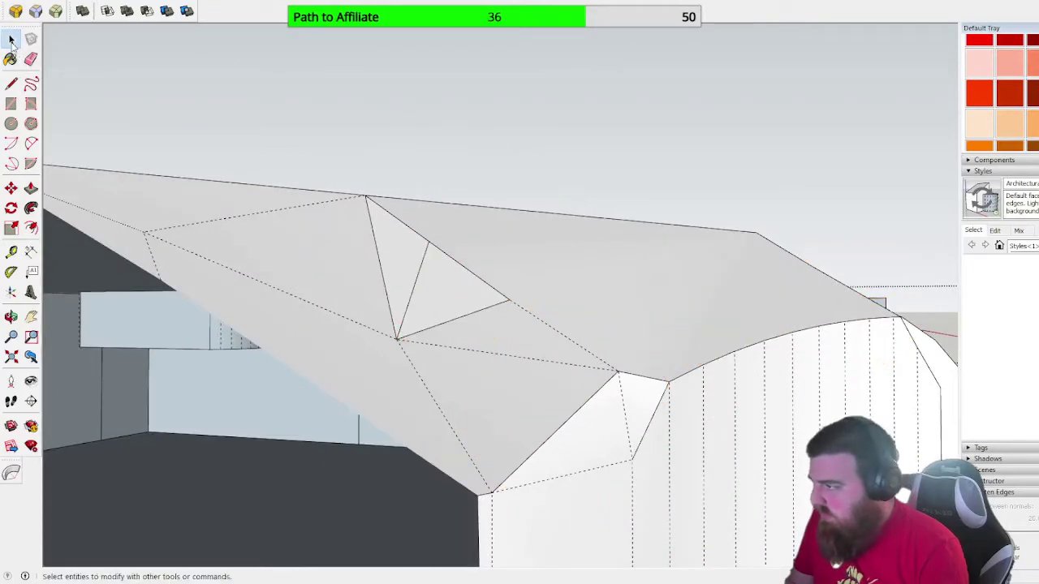
pyautogui.click(424, 298)
pyautogui.press('Delete')
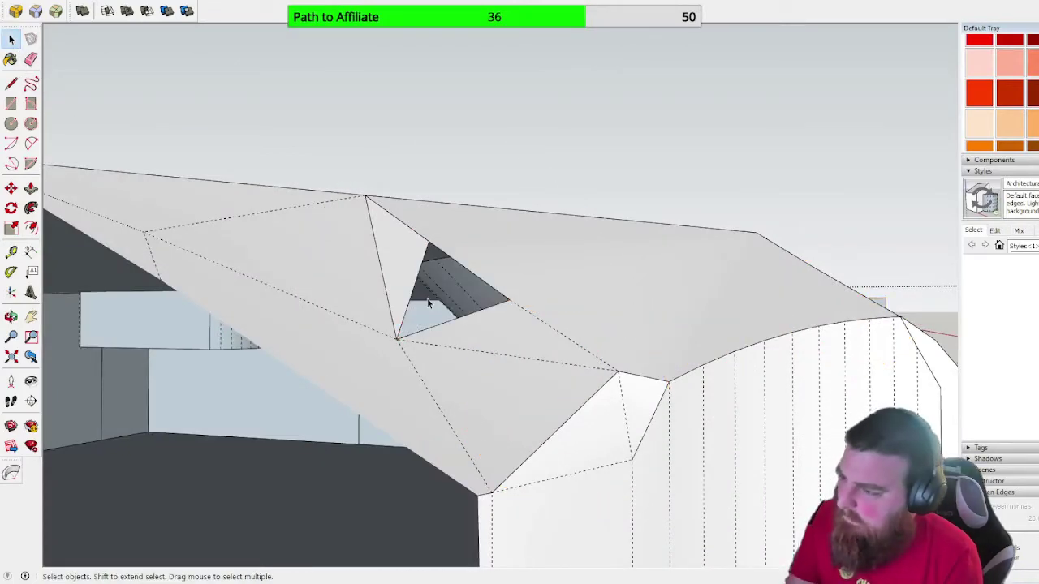
pyautogui.hotkey('ctrl', 'z')
# - Inspect the cluster of small triangular faces on the bevel for solid errors, from above and from the underside
pyautogui.press('i')
pyautogui.moveTo(559, 245); pyautogui.dragTo(528, 325, button='middle')
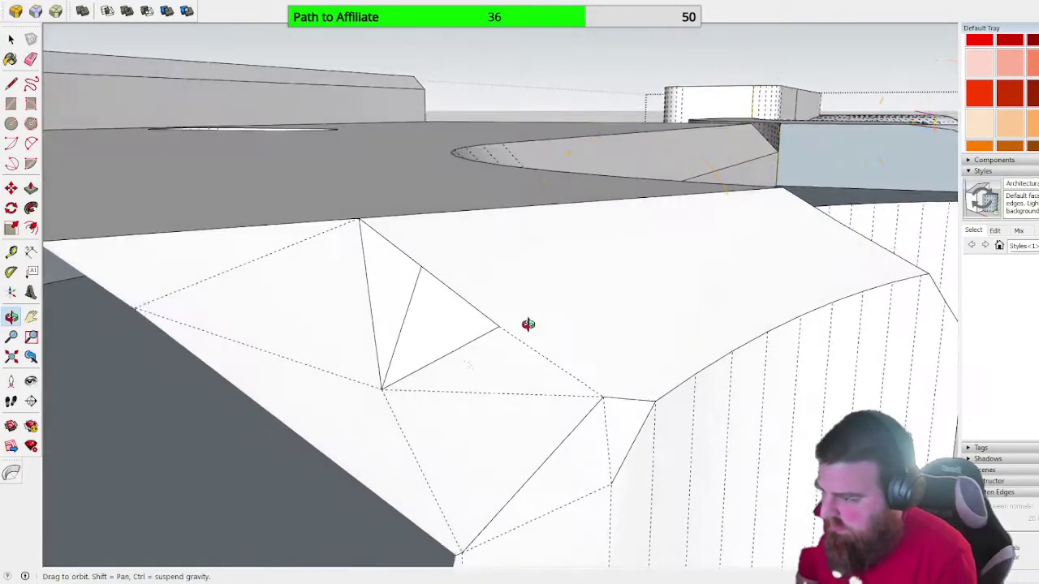
pyautogui.scroll(3, 404, 395)
pyautogui.scroll(-5, 404, 392)
pyautogui.moveTo(428, 364); pyautogui.dragTo(835, 122, button='middle')
pyautogui.scroll(1, 452, 335)
pyautogui.moveTo(451, 340); pyautogui.dragTo(187, 181, button='middle')
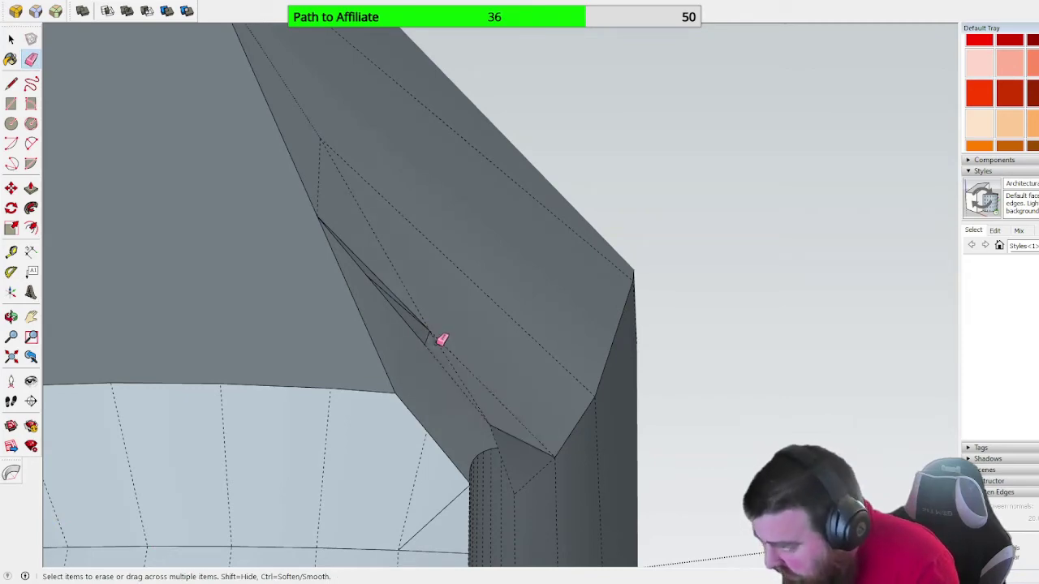
pyautogui.moveTo(421, 324)
pyautogui.mouseDown(button='middle')
pyautogui.moveTo(271, 443)
pyautogui.moveTo(268, 492)
pyautogui.mouseUp(button='middle')
pyautogui.scroll(-6, 460, 246)
# - Locate the flagged corner where the straight rounded facets meet the curved rounding, and erase the sliver's edge there
pyautogui.hotkey('shift', 's')
pyautogui.scroll(-3, 327, 305)
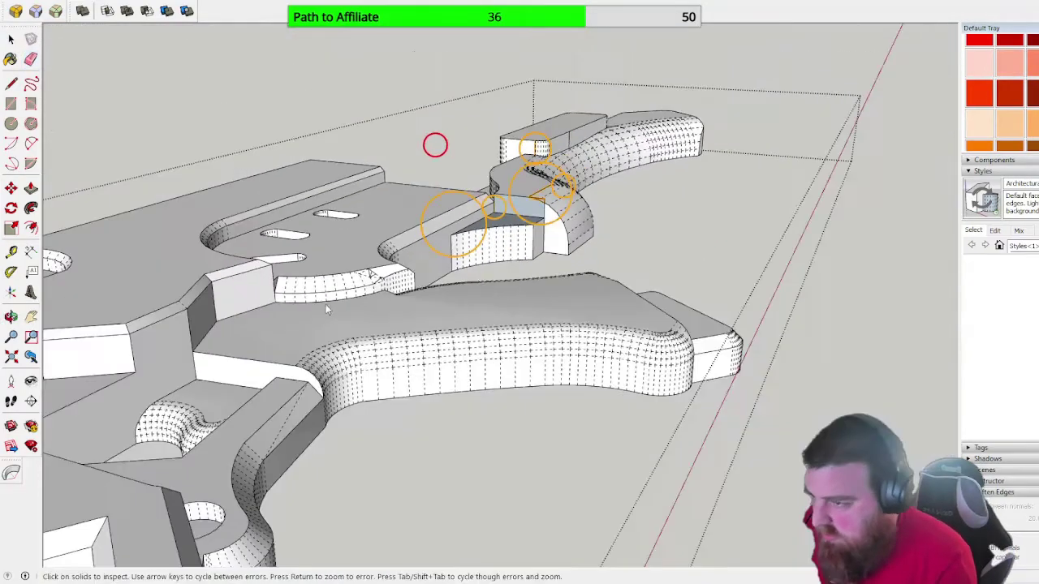
pyautogui.scroll(8, 492, 226)
pyautogui.moveTo(556, 198)
pyautogui.mouseDown(button='middle')
pyautogui.moveTo(441, 168)
pyautogui.moveTo(593, 257)
pyautogui.moveTo(568, 248)
pyautogui.mouseUp(button='middle')
pyautogui.press('e')
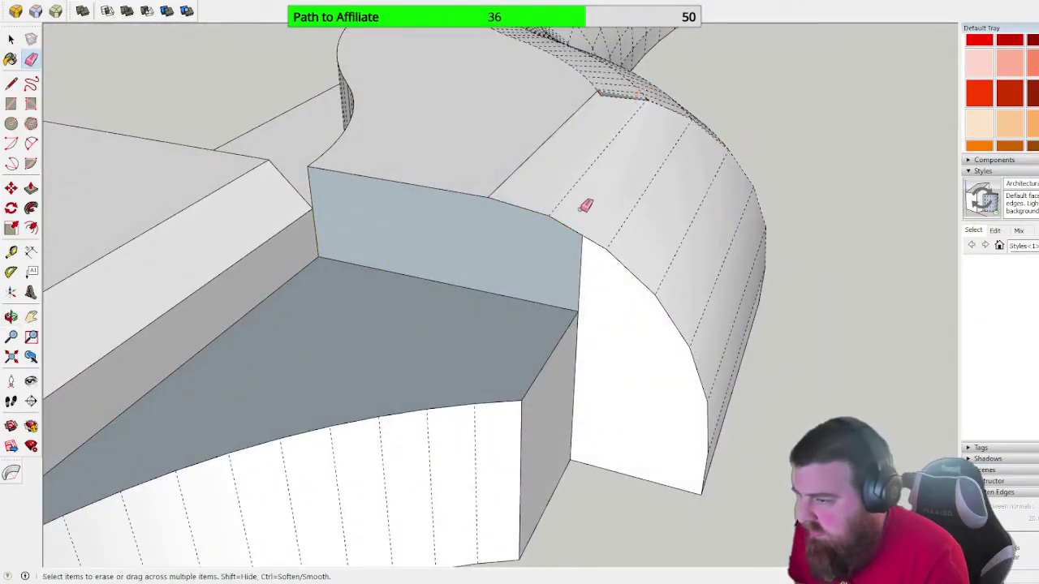
pyautogui.scroll(5, 591, 80)
pyautogui.moveTo(591, 81)
pyautogui.mouseDown(button='middle')
pyautogui.moveTo(576, 122)
pyautogui.moveTo(531, 179)
pyautogui.mouseUp(button='middle')
pyautogui.scroll(3, 675, 204)
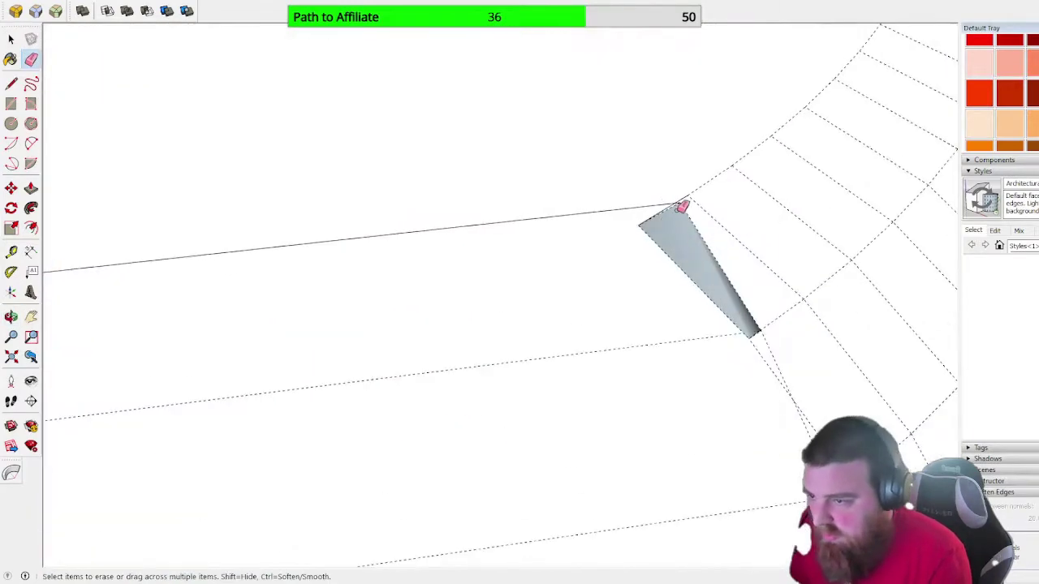
pyautogui.click(653, 215)
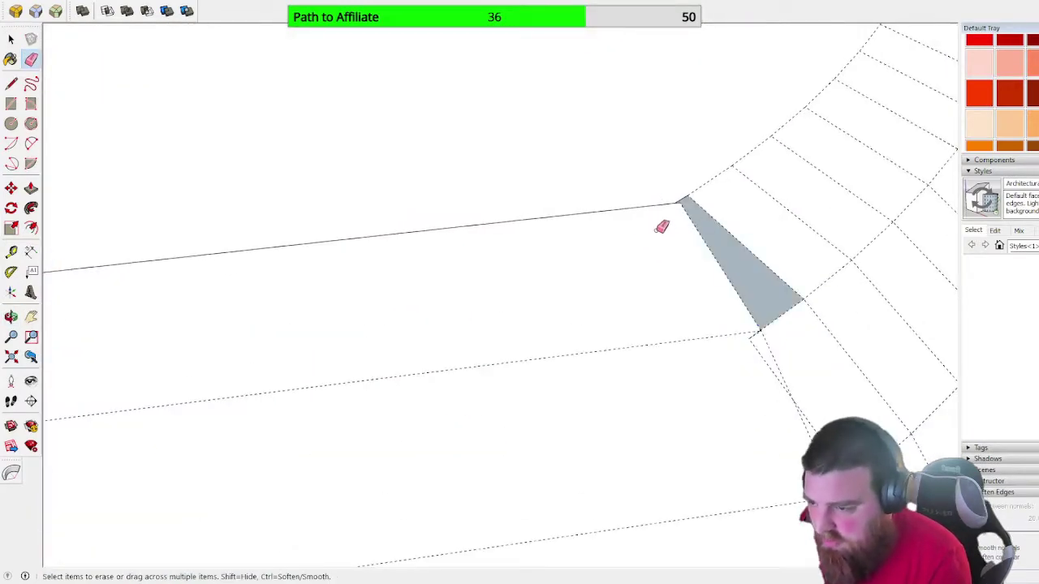
pyautogui.keyDown('shift'); pyautogui.moveTo(665, 225); pyautogui.dragTo(333, 192, button='middle'); pyautogui.keyUp('shift')
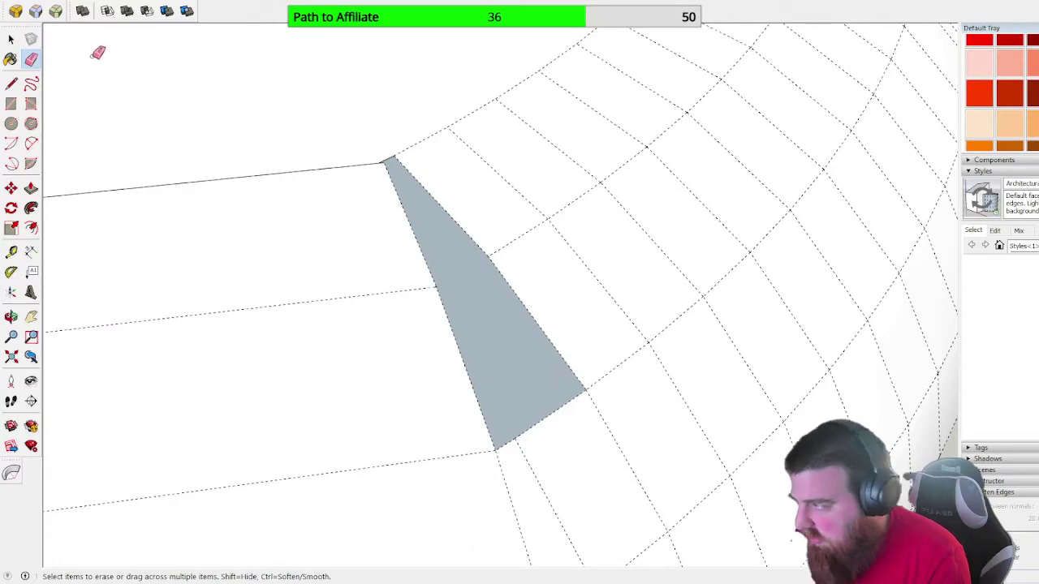
# - Draw an edge across the opened gap at the rounding's corner to close its lower part
pyautogui.press('l')
pyautogui.click(514, 437)
pyautogui.click(440, 287)
pyautogui.click(436, 286)
pyautogui.moveTo(538, 337)
pyautogui.mouseDown(button='middle')
pyautogui.moveTo(204, 100)
pyautogui.moveTo(58, 34)
pyautogui.moveTo(355, 188)
pyautogui.mouseUp(button='middle')
pyautogui.press('Escape')
# - Draw an edge downward from the gap's lower corner to the crossing facet lines, and erase the short stray edge beside it
pyautogui.moveTo(537, 294); pyautogui.dragTo(668, 245, button='middle')
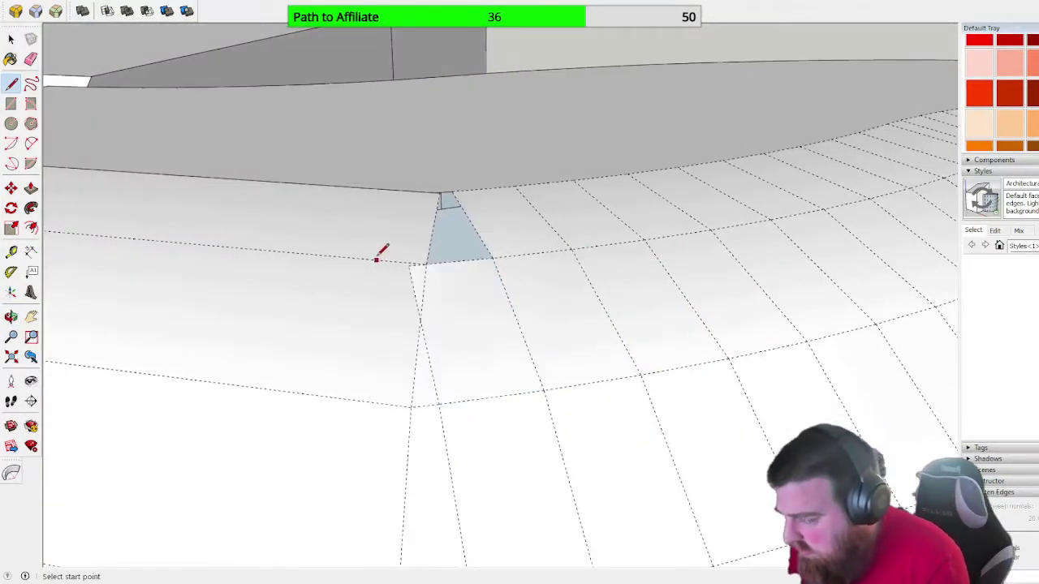
pyautogui.scroll(2, 420, 249)
pyautogui.scroll(-2, 420, 249)
pyautogui.moveTo(420, 249); pyautogui.dragTo(461, 310, button='middle')
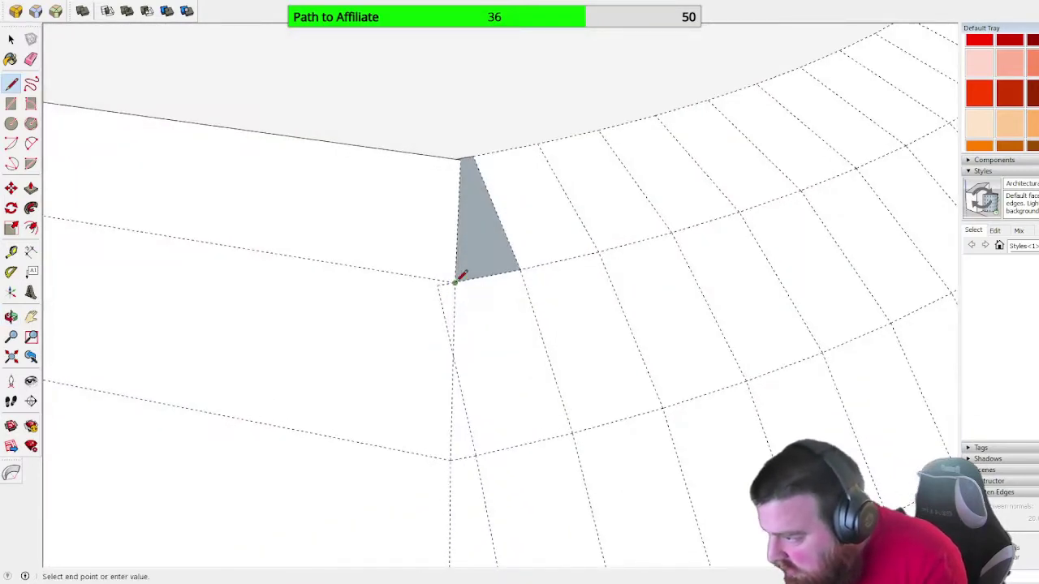
pyautogui.click(454, 351)
pyautogui.click(30, 59)
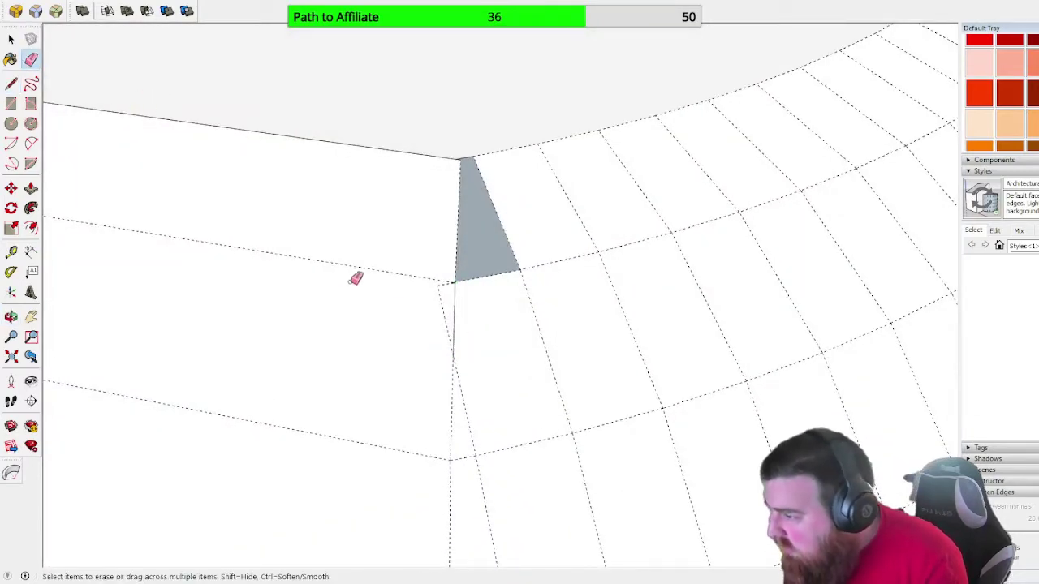
pyautogui.click(443, 283)
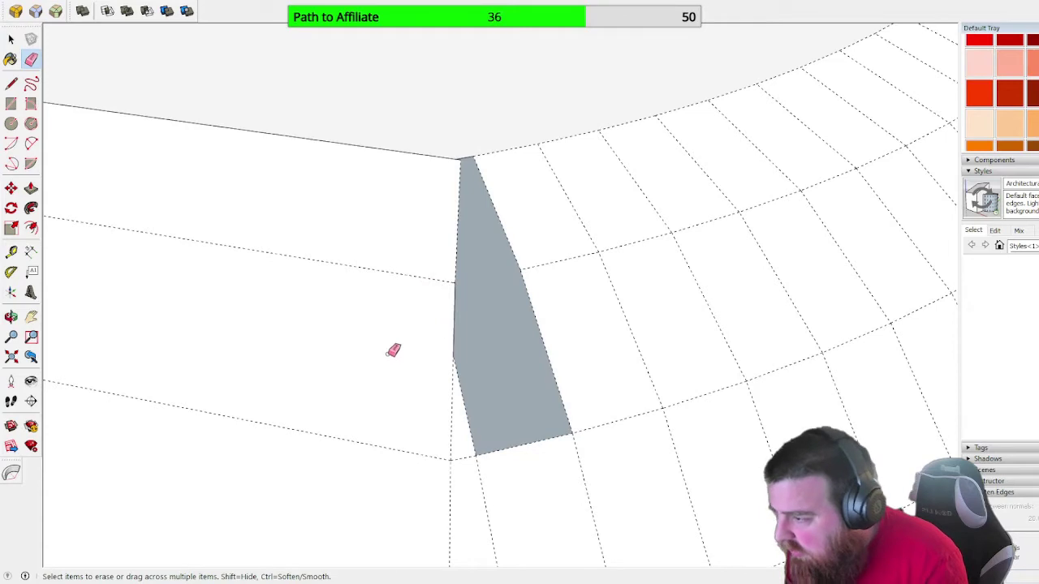
# - Close the lower part of the gap with a diagonal edge, and clean up the sliver along the gap's upper side
pyautogui.click(11, 83)
pyautogui.click(453, 355)
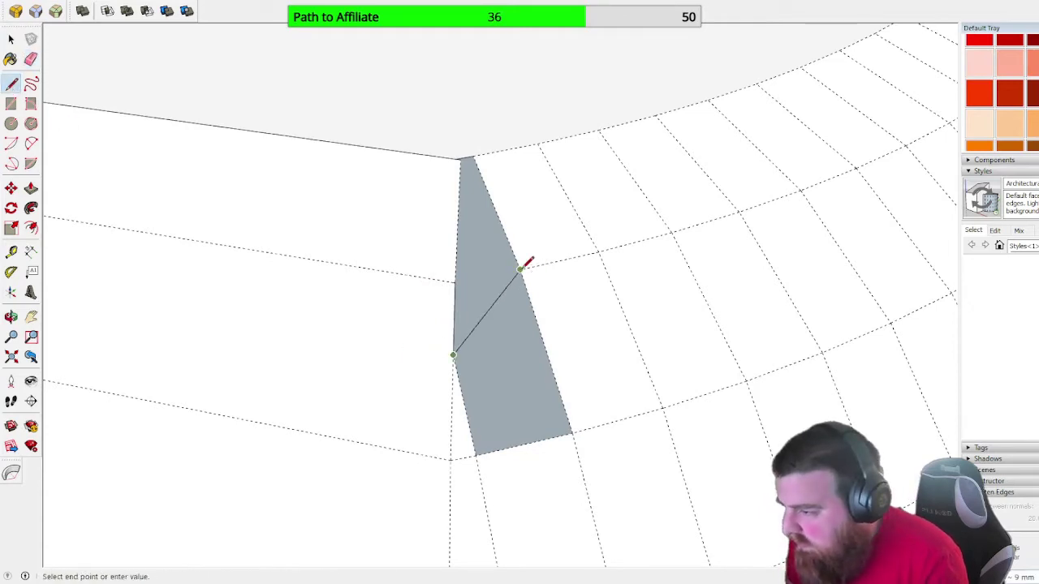
pyautogui.click(520, 269)
pyautogui.scroll(1, 443, 128)
pyautogui.click(461, 162)
pyautogui.click(459, 299)
pyautogui.click(31, 59)
pyautogui.click(467, 168)
# - Redraw the upright edge along the side of the remaining gap and erase the thin sliver's edge next to it
pyautogui.press('l')
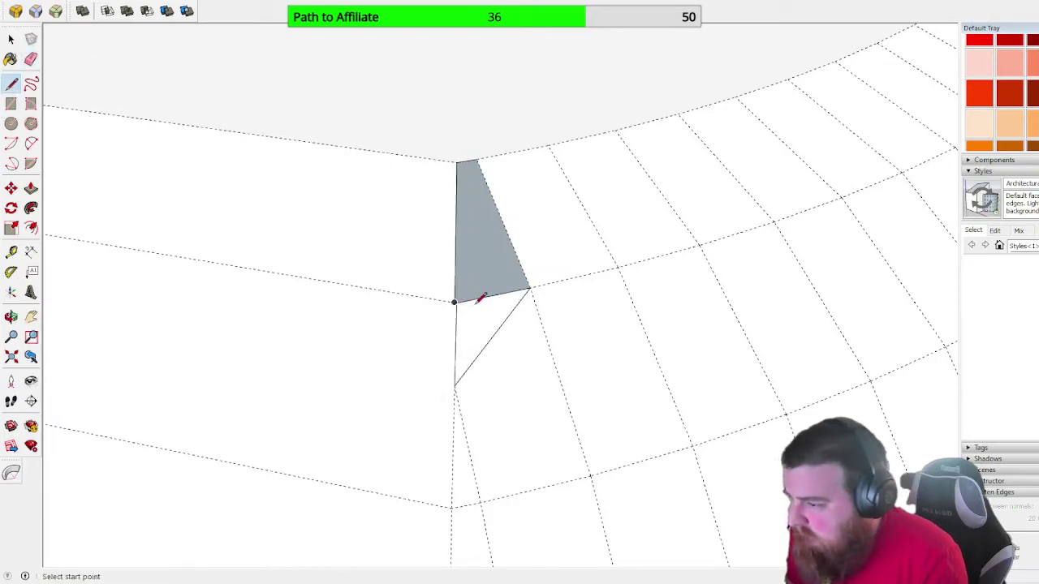
pyautogui.click(456, 301)
pyautogui.click(457, 161)
pyautogui.press('b')
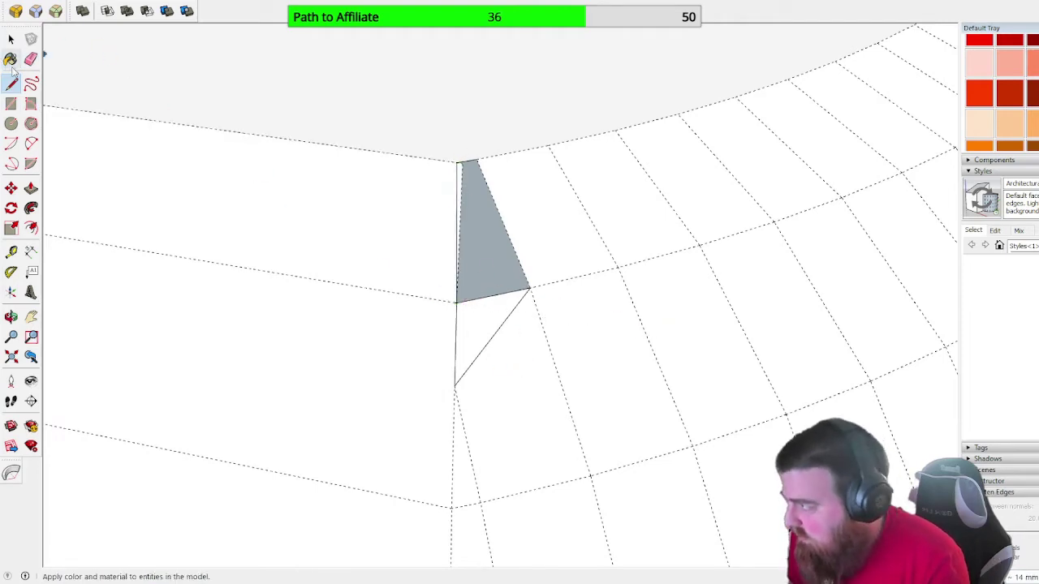
pyautogui.press('e')
pyautogui.click(469, 169)
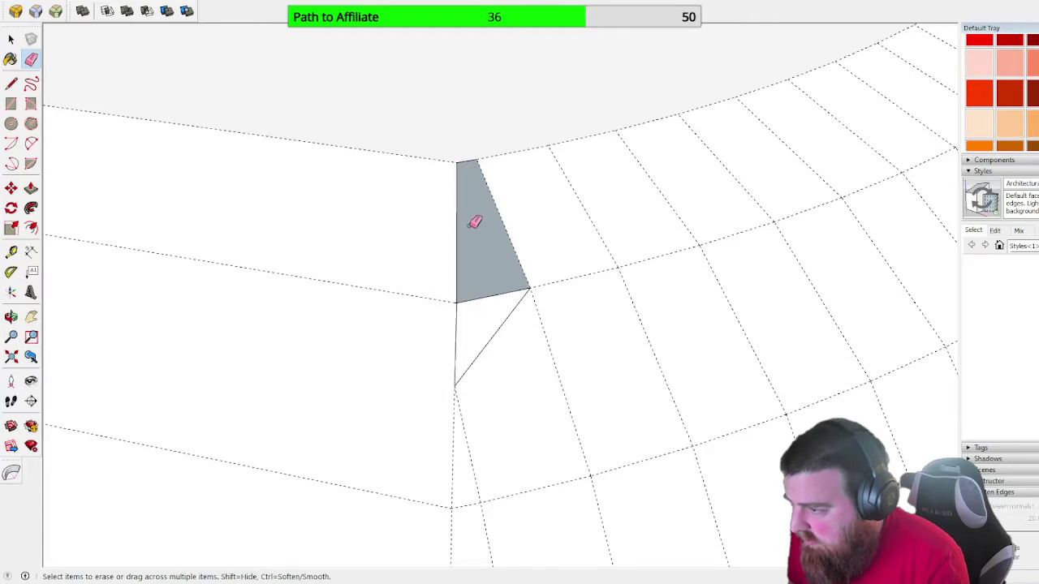
# - Draw edges along the gap's short upper side and diagonally to its far corner, filling the thin triangle
pyautogui.press('l')
pyautogui.click(477, 160)
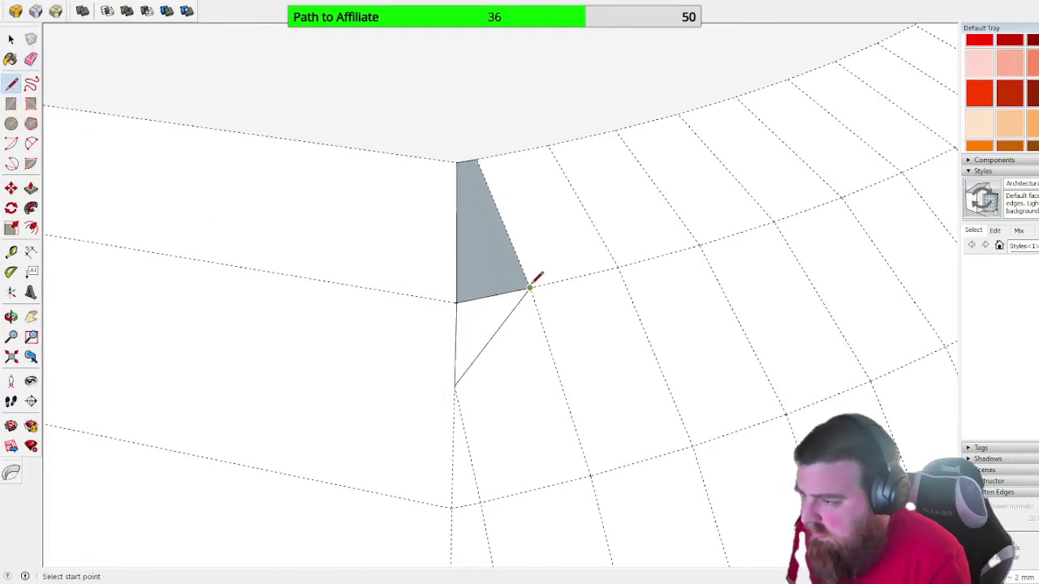
pyautogui.scroll(-2, 459, 160)
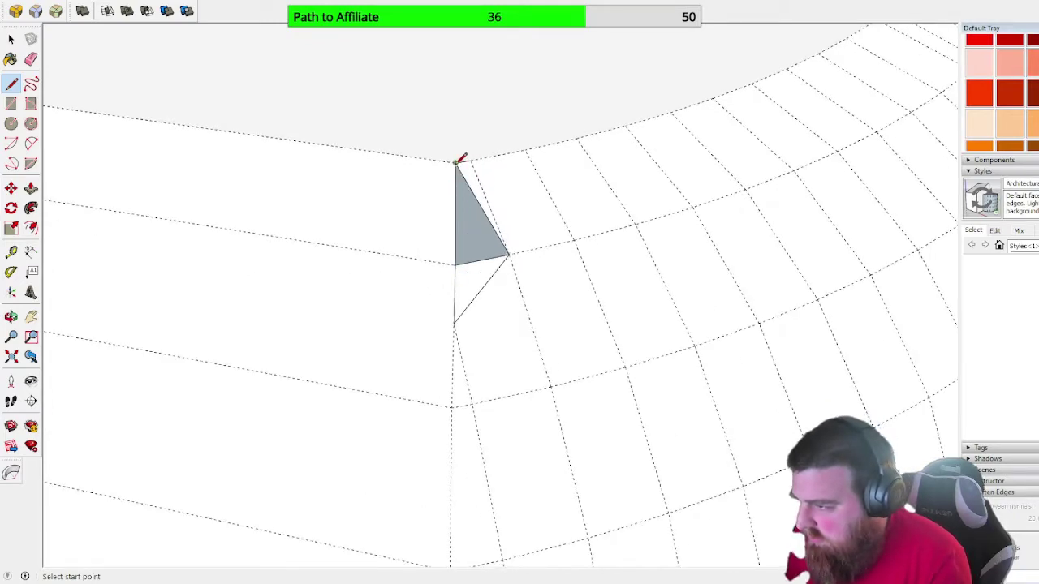
pyautogui.scroll(5, 460, 160)
pyautogui.scroll(-3, 448, 209)
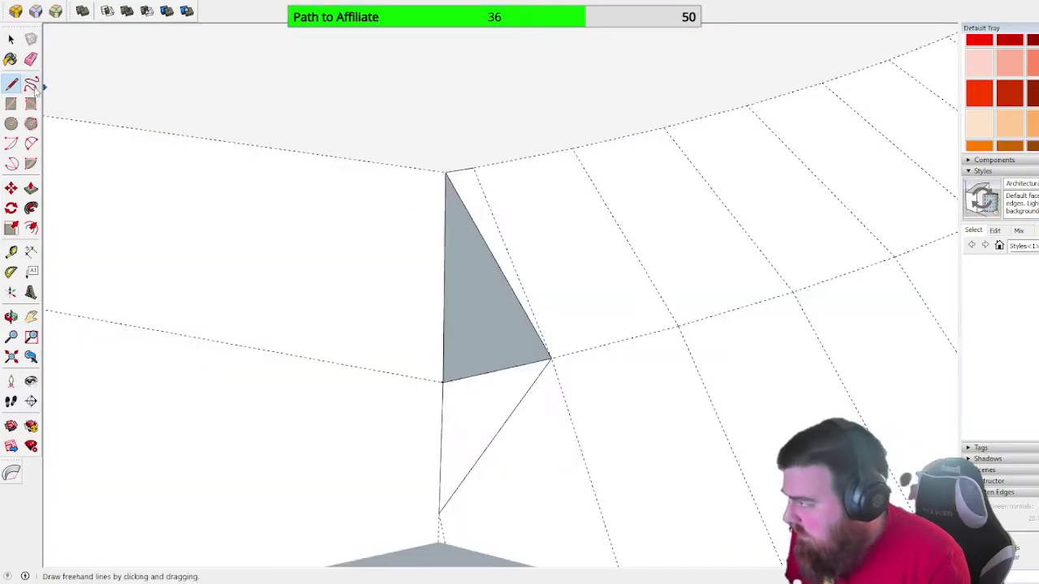
# - Erase the upright edge beside the remaining triangular gap and redraw it corner to corner so both faces fill in
pyautogui.click(31, 59)
pyautogui.moveTo(414, 251)
pyautogui.mouseDown()
pyautogui.moveTo(463, 238)
pyautogui.moveTo(455, 309)
pyautogui.mouseUp()
pyautogui.moveTo(460, 404)
pyautogui.mouseDown(button='middle')
pyautogui.moveTo(481, 488)
pyautogui.moveTo(469, 498)
pyautogui.moveTo(453, 399)
pyautogui.mouseUp(button='middle')
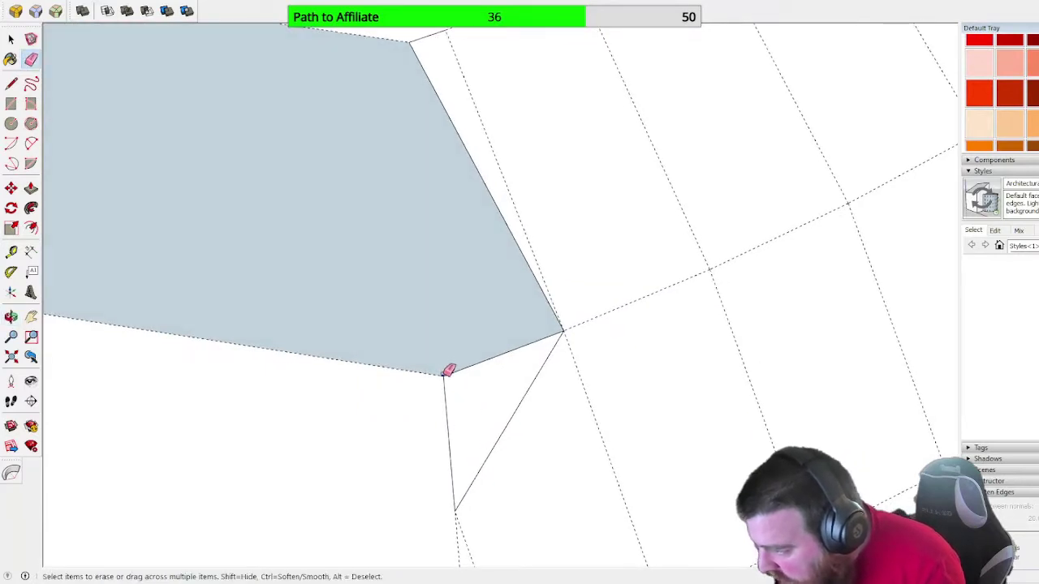
pyautogui.click(10, 84)
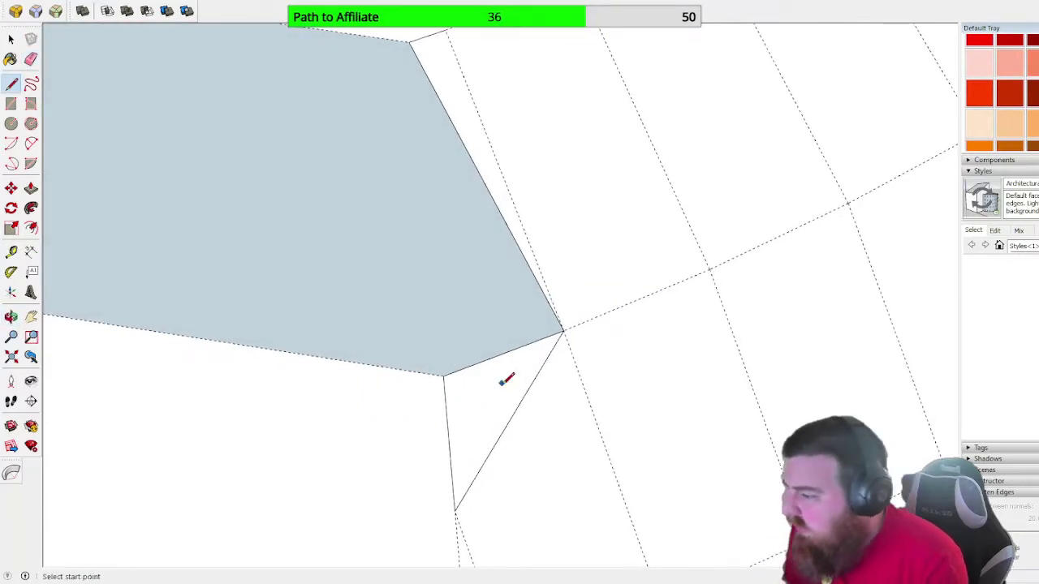
pyautogui.click(443, 375)
pyautogui.click(411, 41)
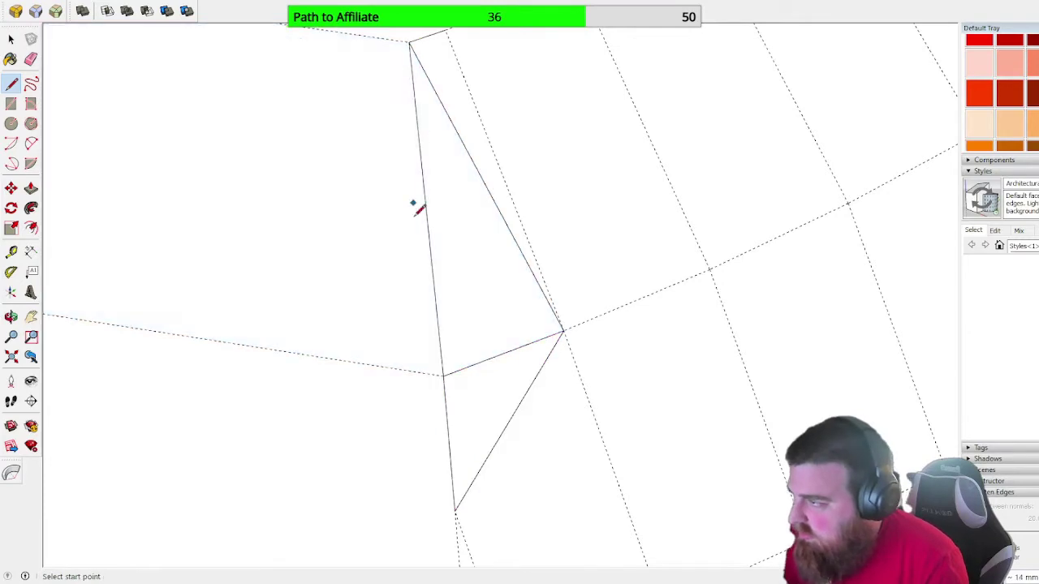
# - Check the patched corner with the solid inspection, and try removing its thin triangular face
pyautogui.scroll(-4, 489, 334)
pyautogui.scroll(-6, 520, 361)
pyautogui.hotkey('shift', 's')
pyautogui.scroll(9, 512, 347)
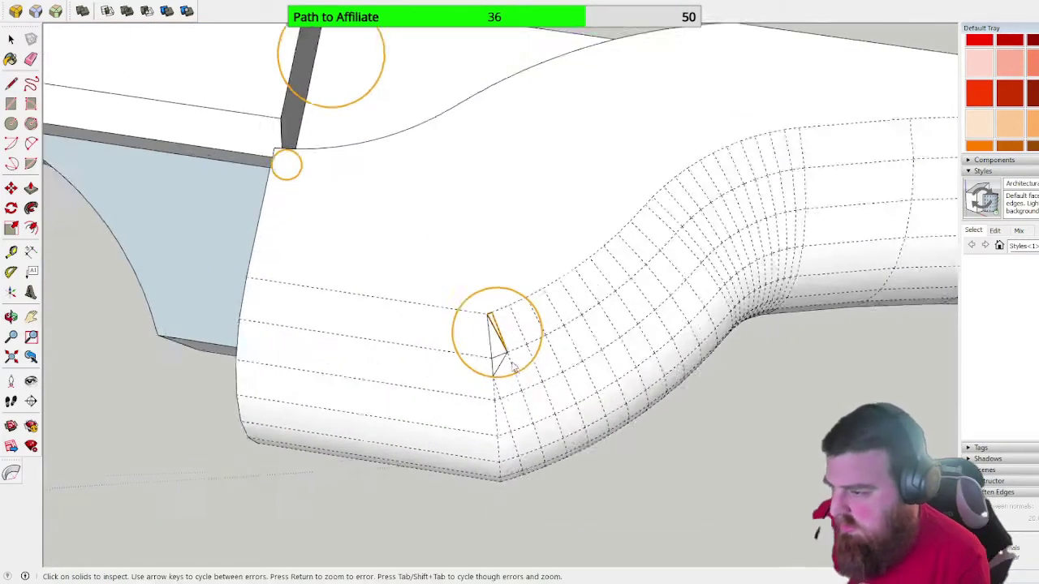
pyautogui.click(32, 61)
pyautogui.moveTo(478, 312); pyautogui.dragTo(489, 301)
pyautogui.hotkey('ctrl', 'z')
pyautogui.click(11, 38)
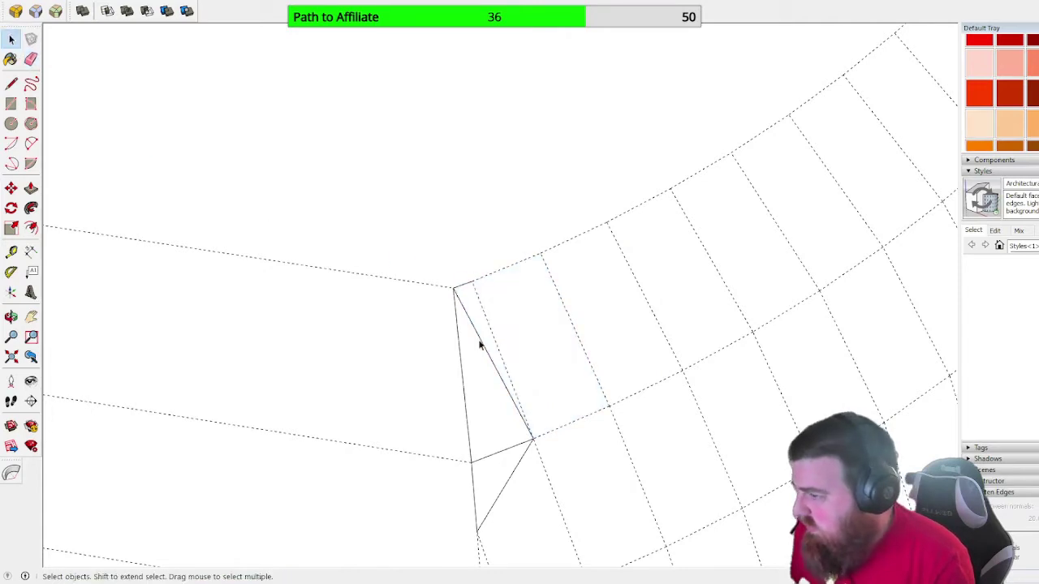
pyautogui.click(476, 299)
pyautogui.click(475, 299)
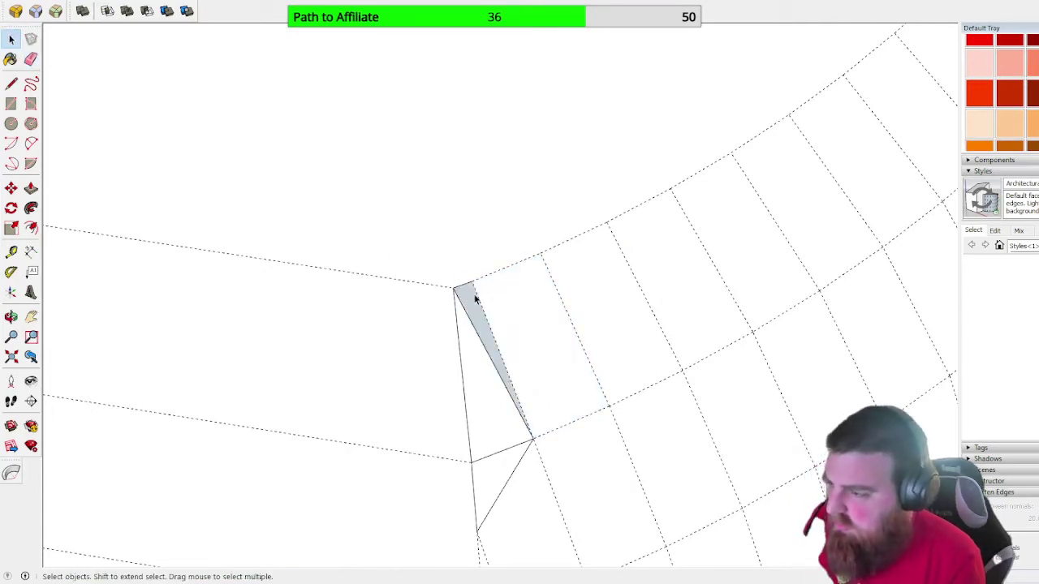
pyautogui.hotkey('ctrl', 'z')
# - Draw an edge across the flagged sharp corner beside the recess and push the cut-off triangle down about 22 mm
pyautogui.press('i')
pyautogui.scroll(-8, 519, 394)
pyautogui.moveTo(387, 304); pyautogui.dragTo(336, 376, button='middle')
pyautogui.scroll(3, 411, 371)
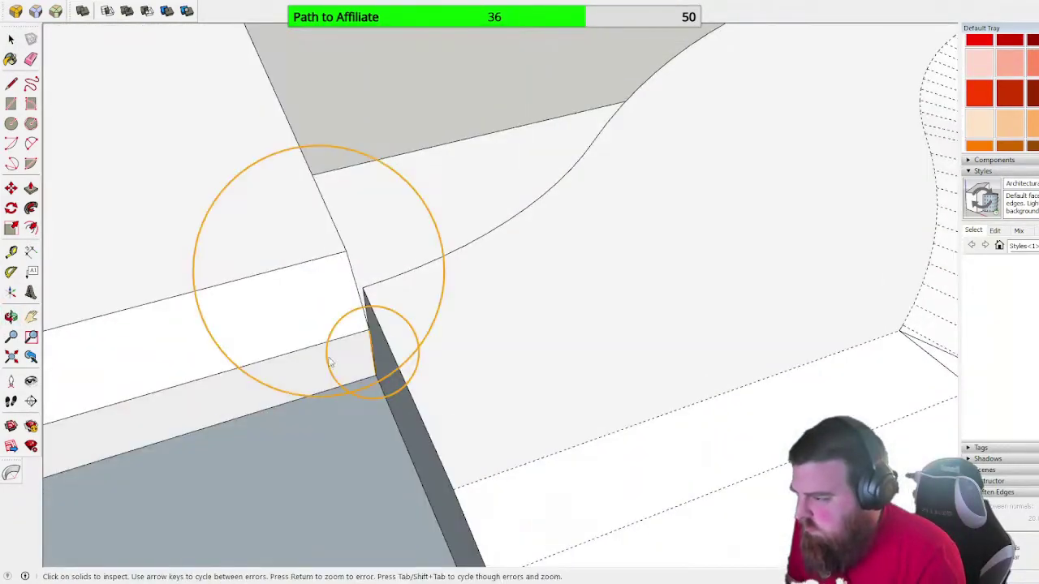
pyautogui.scroll(2, 280, 343)
pyautogui.press('l')
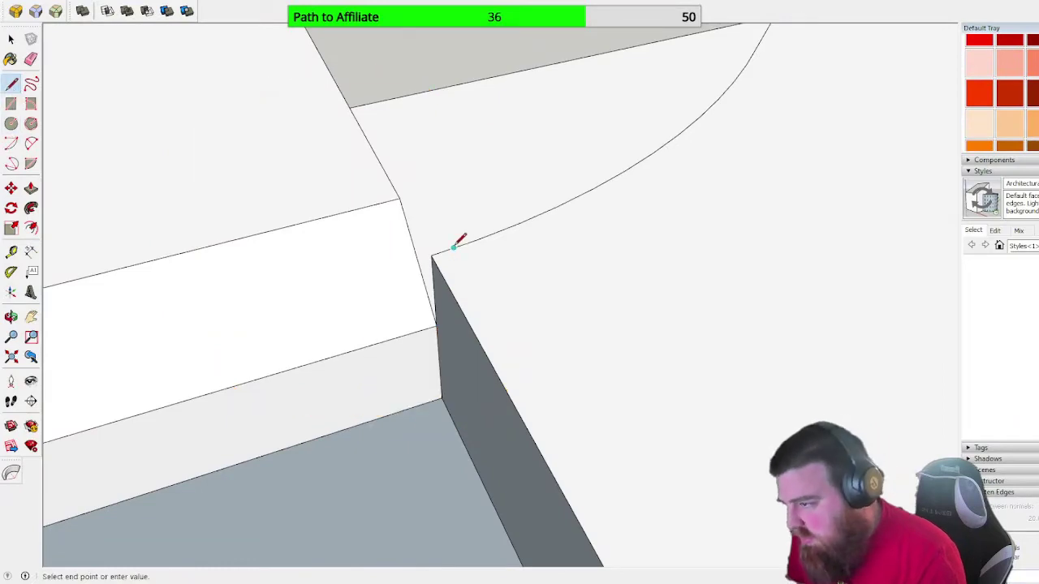
pyautogui.click(449, 286)
pyautogui.press('p')
pyautogui.click(441, 264)
pyautogui.click(440, 407)
pyautogui.moveTo(441, 407); pyautogui.dragTo(576, 363, button='middle')
pyautogui.scroll(3, 576, 363)
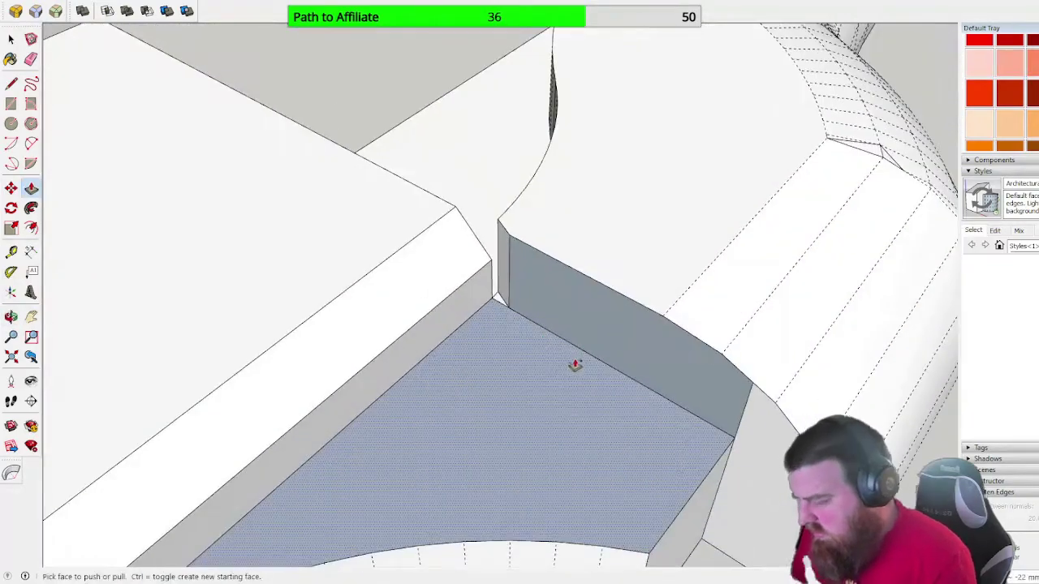
# - Erase the edge separating the small triangular face from the recess floor
pyautogui.press('e')
pyautogui.scroll(5, 498, 287)
pyautogui.click(31, 60)
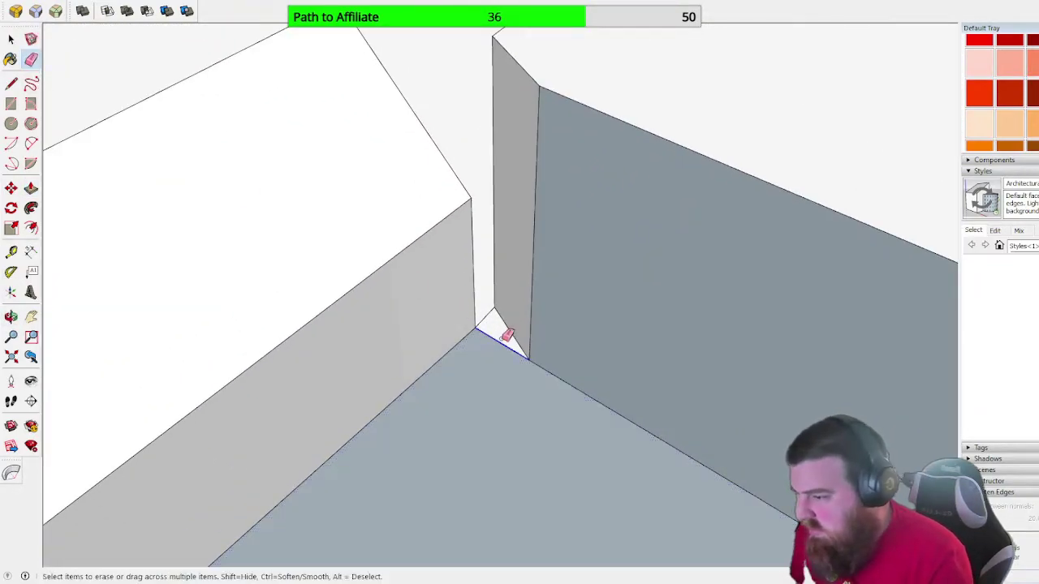
# - Orient the connected faces to match the foregrip's flat upper face, correcting the reversed faces around the recess
pyautogui.scroll(-5, 476, 336)
pyautogui.rightClick(580, 262)
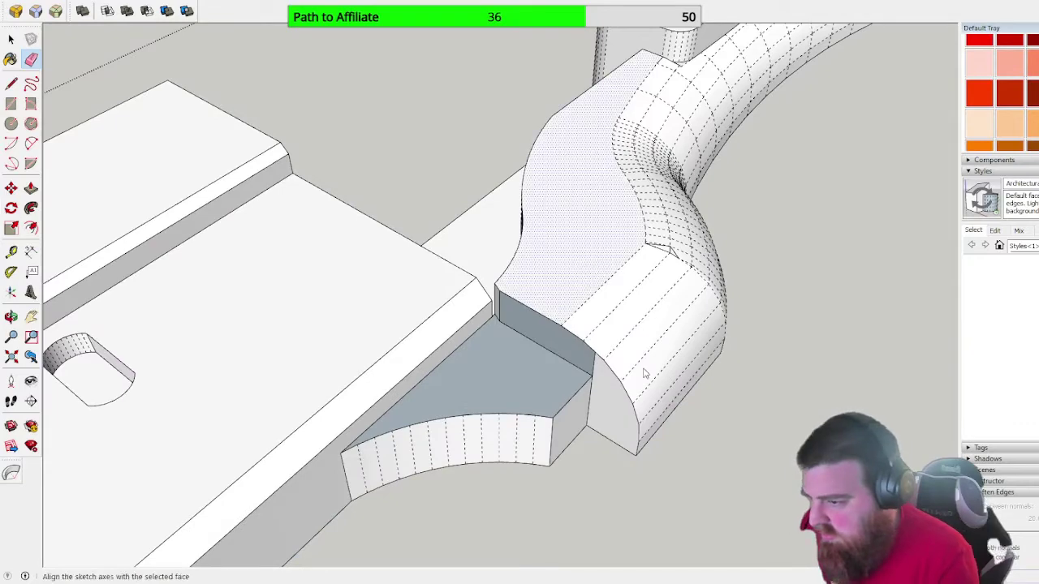
pyautogui.click(647, 385)
pyautogui.press('space')
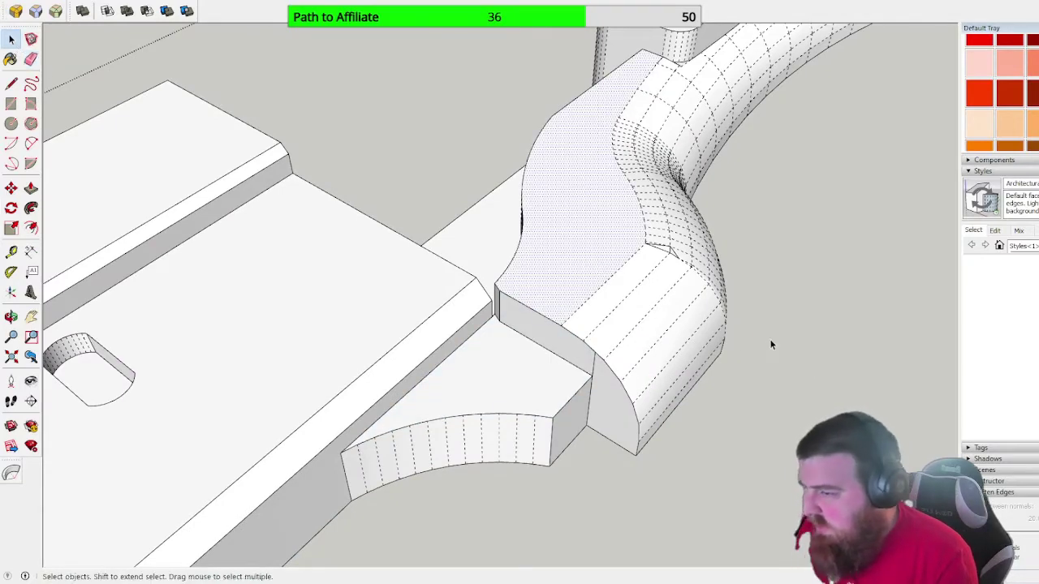
# - Run the solid inspection, window-select the area around the flagged spot behind the body, and inspect again
pyautogui.click(769, 341)
pyautogui.press('i')
pyautogui.scroll(-3, 632, 289)
pyautogui.press('Return')
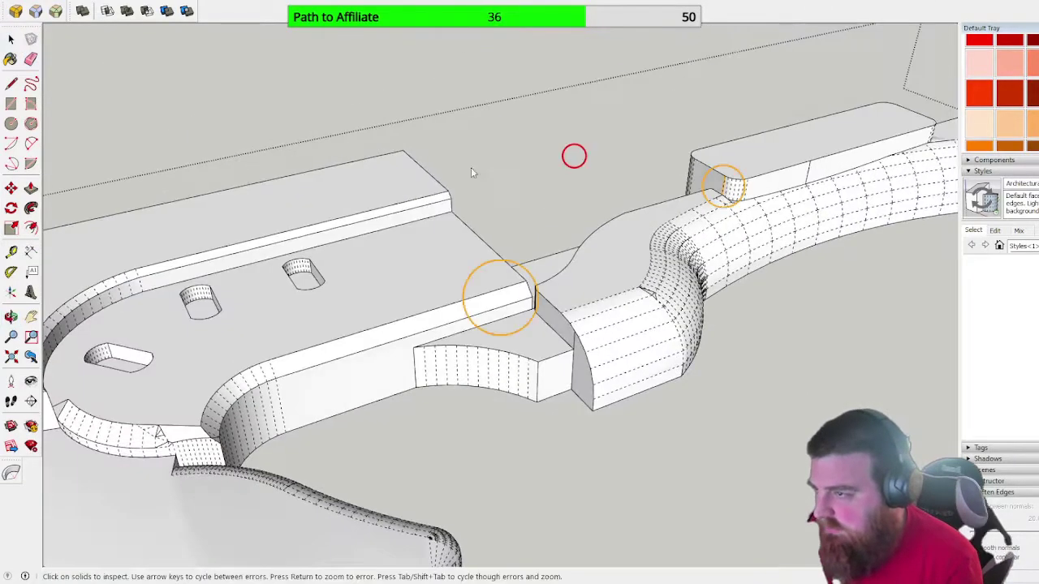
pyautogui.press('space')
pyautogui.moveTo(427, 93); pyautogui.dragTo(629, 219)
pyautogui.press('i')
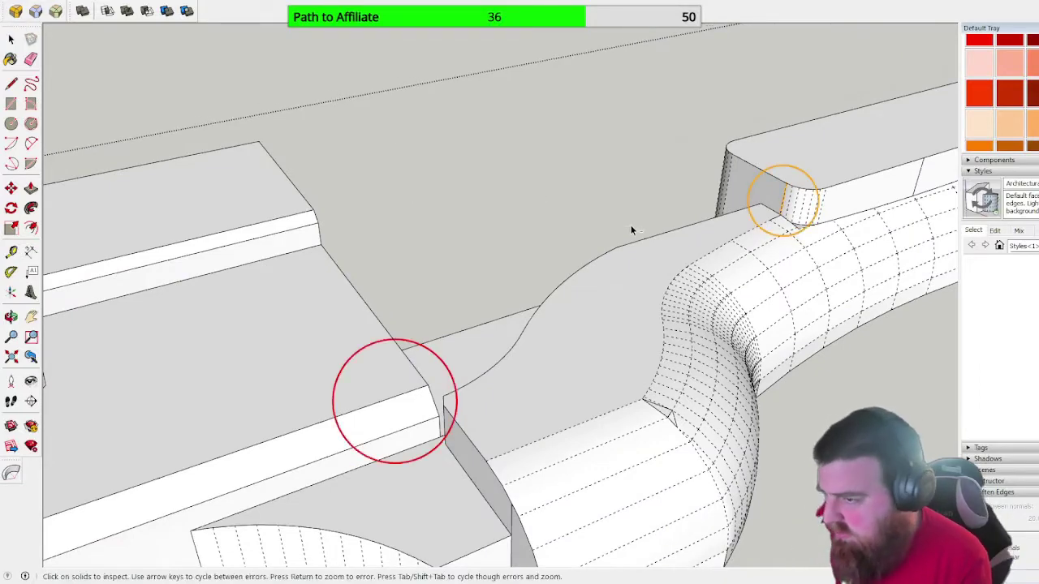
# - Erase the flagged upright edge at the raised block's rounded corner and redraw it between its two endpoints
pyautogui.press('Tab')
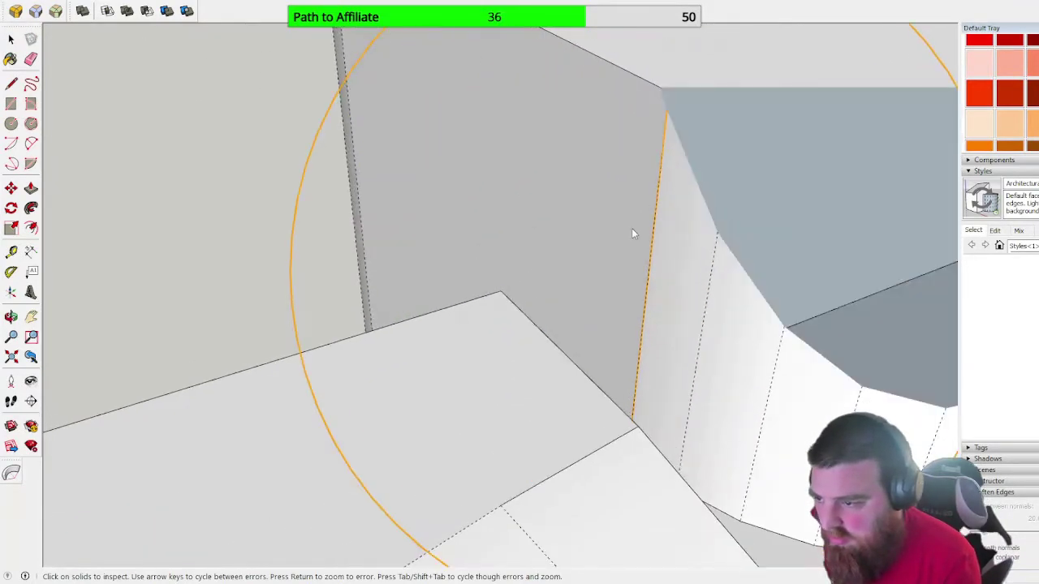
pyautogui.moveTo(633, 233); pyautogui.dragTo(893, 487, button='middle')
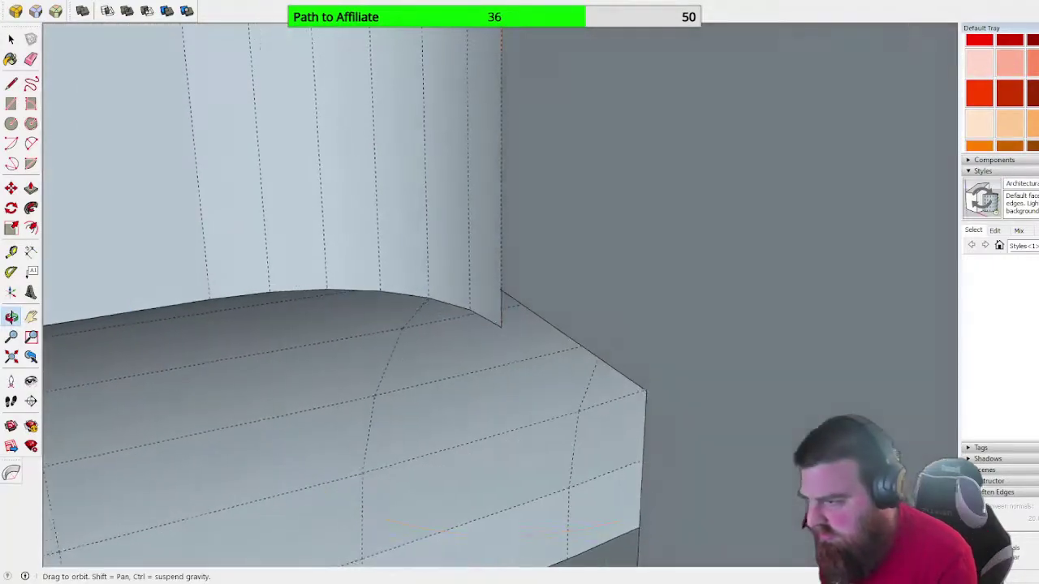
pyautogui.moveTo(540, 215); pyautogui.dragTo(365, 33, button='middle')
pyautogui.moveTo(1, 241)
pyautogui.mouseDown(button='middle')
pyautogui.moveTo(452, 283)
pyautogui.moveTo(414, 312)
pyautogui.mouseUp(button='middle')
pyautogui.click(31, 59)
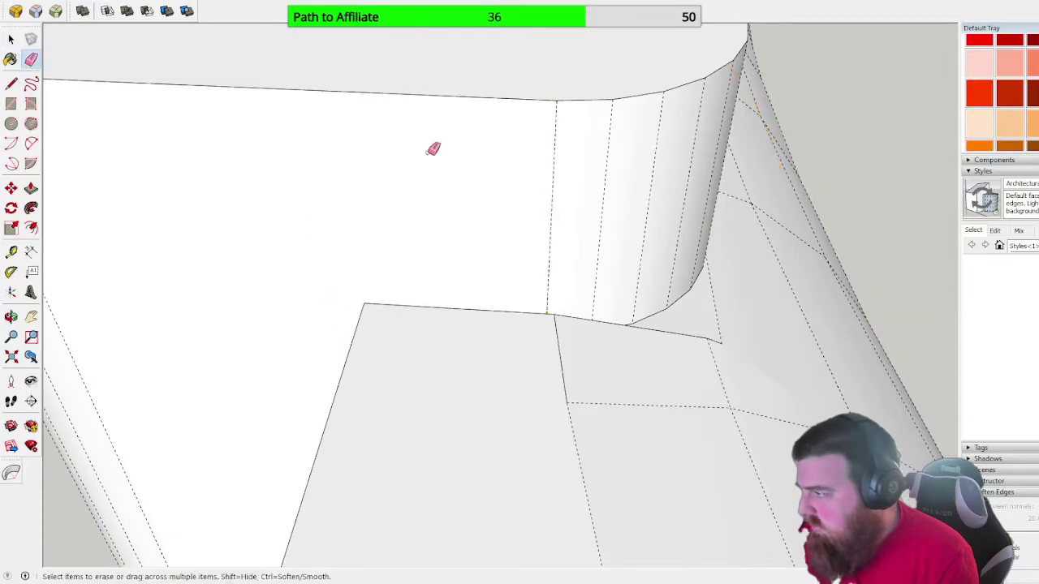
pyautogui.click(554, 149)
pyautogui.click(11, 83)
pyautogui.click(556, 99)
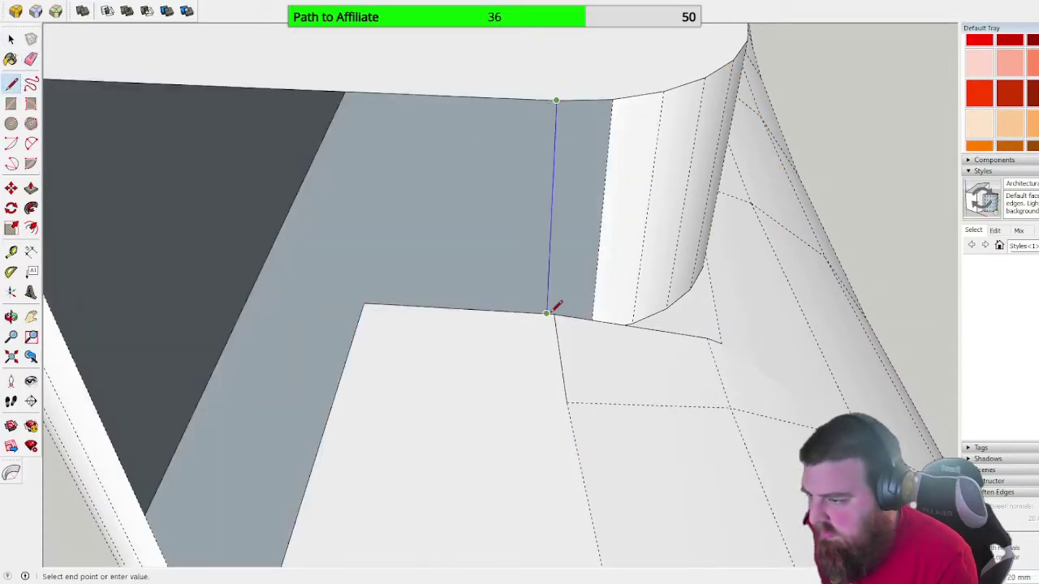
pyautogui.click(555, 313)
# - Inspect the solid again and erase the flagged stray upright edge inside the body near the recess
pyautogui.moveTo(555, 313)
pyautogui.mouseDown(button='middle')
pyautogui.moveTo(483, 301)
pyautogui.moveTo(576, 325)
pyautogui.moveTo(295, 213)
pyautogui.moveTo(203, 268)
pyautogui.moveTo(146, 420)
pyautogui.mouseUp(button='middle')
pyautogui.moveTo(690, 187); pyautogui.dragTo(768, 283, button='middle')
pyautogui.press('i')
pyautogui.scroll(-5, 566, 300)
pyautogui.moveTo(568, 300); pyautogui.dragTo(649, 264, button='middle')
pyautogui.scroll(-8, 505, 259)
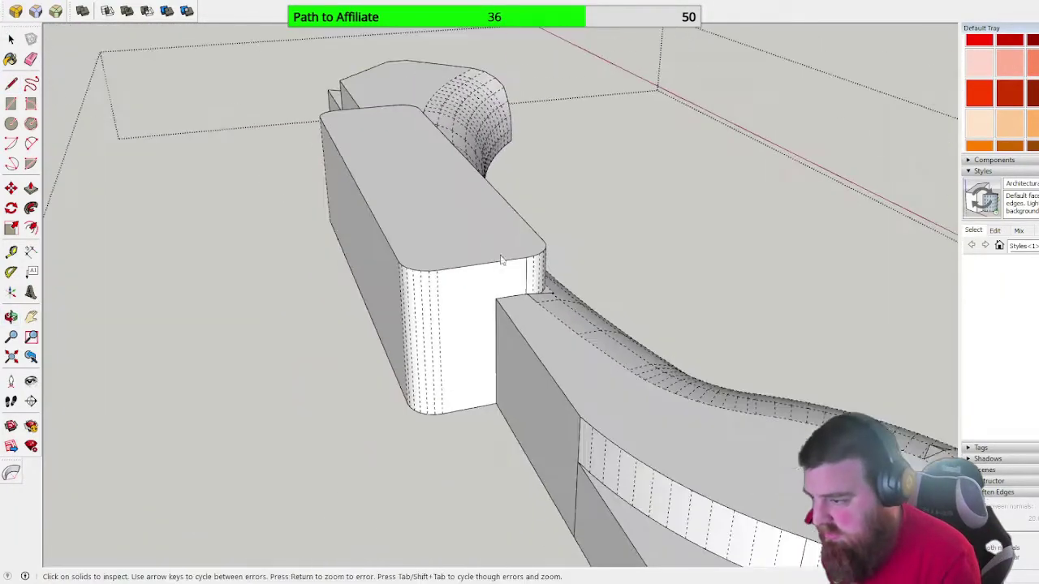
pyautogui.scroll(-1, 615, 452)
pyautogui.moveTo(614, 452); pyautogui.dragTo(1015, 301, button='middle')
pyautogui.scroll(6, 611, 490)
pyautogui.moveTo(611, 492)
pyautogui.mouseDown(button='middle')
pyautogui.moveTo(456, 403)
pyautogui.moveTo(514, 297)
pyautogui.mouseUp(button='middle')
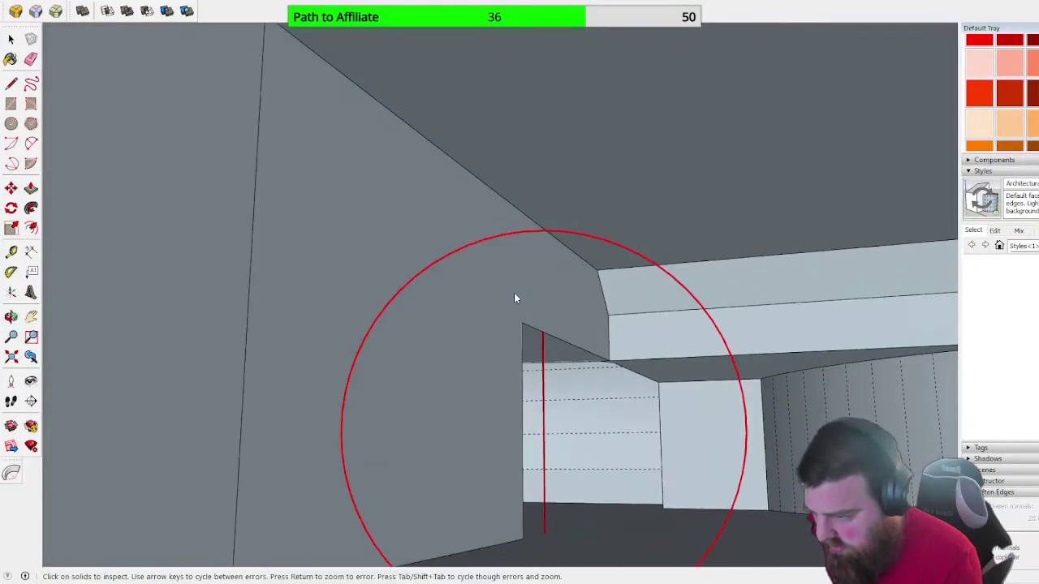
pyautogui.press('e')
pyautogui.click(543, 414)
# - Round the edges of the raised foregrip block's top face with Round Corner at a 10 mm offset
pyautogui.moveTo(572, 321); pyautogui.dragTo(715, 442, button='middle')
pyautogui.scroll(-3, 566, 300)
pyautogui.scroll(-6, 398, 267)
pyautogui.moveTo(401, 264); pyautogui.dragTo(701, 362, button='middle')
pyautogui.scroll(5, 700, 362)
pyautogui.scroll(3, 644, 390)
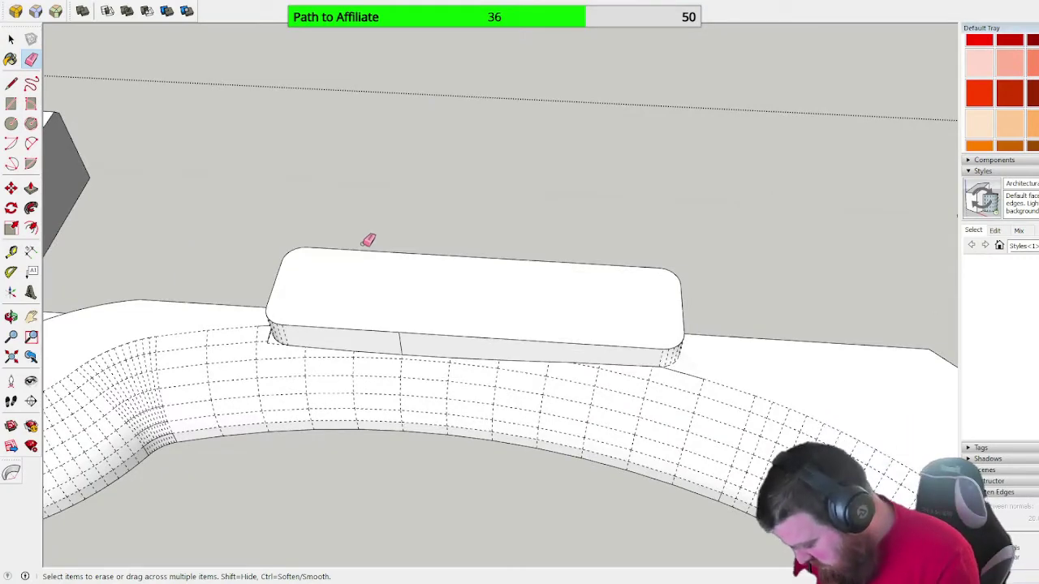
pyautogui.press('r')
pyautogui.press('space')
pyautogui.click(420, 301)
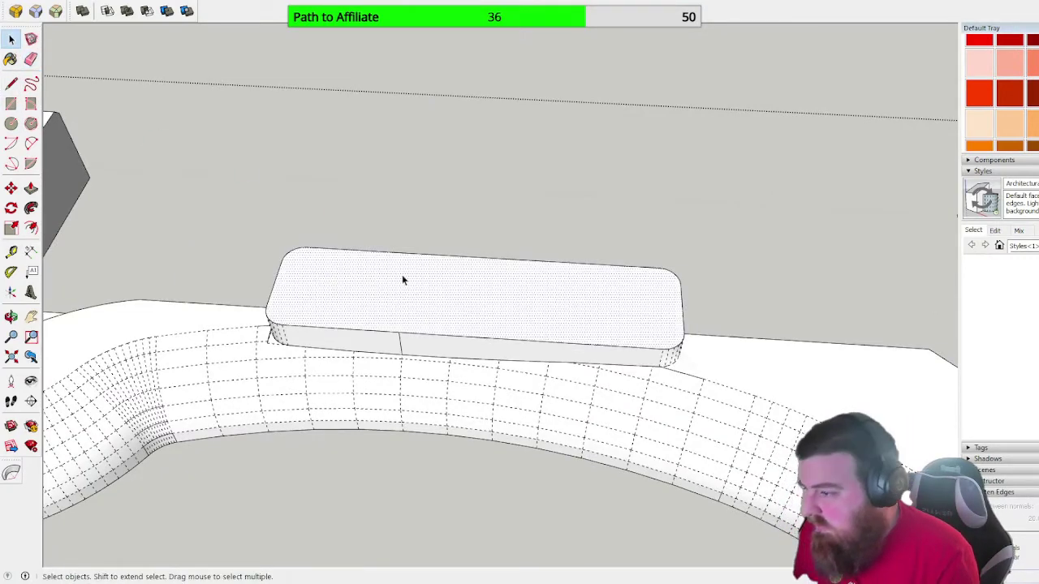
pyautogui.click(16, 11)
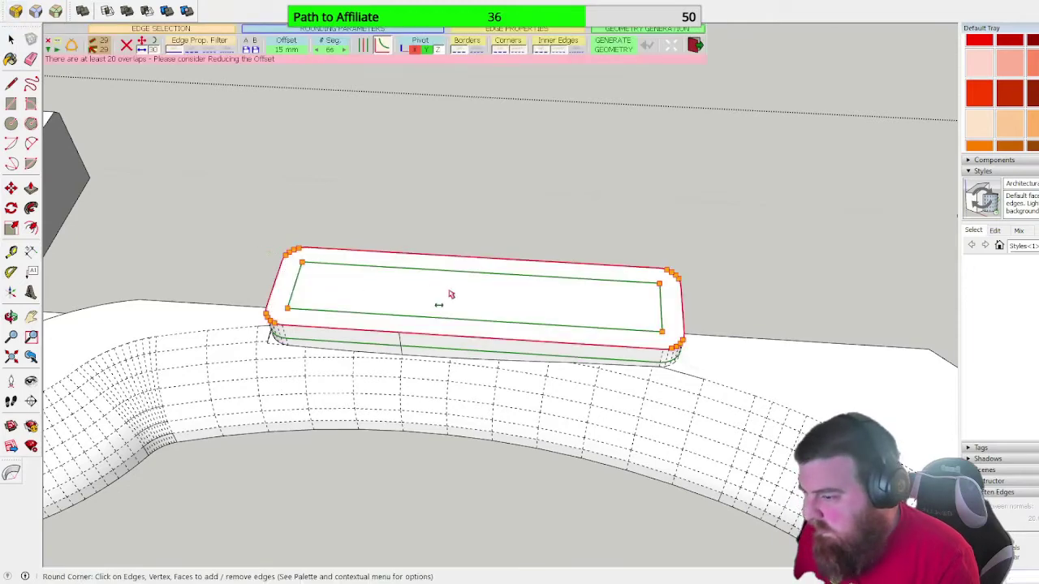
pyautogui.scroll(2, 449, 293)
pyautogui.write('10')
pyautogui.press('Return')
pyautogui.press('Return')
pyautogui.scroll(-2, 620, 302)
pyautogui.scroll(-6, 619, 303)
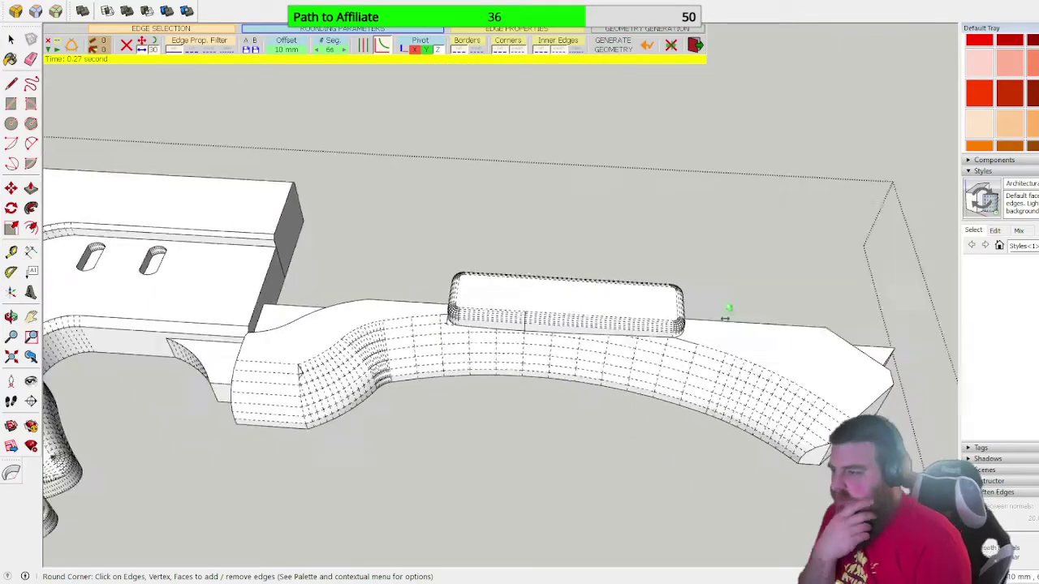
pyautogui.press('space')
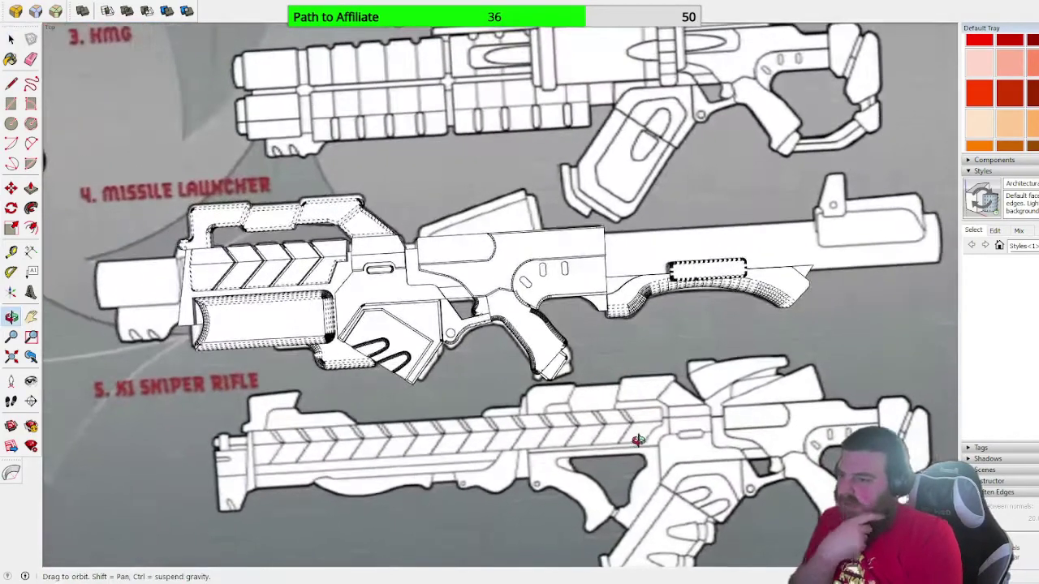
# - Compare the model with the missile launcher drawing on the reference sheet to find the parts still missing
pyautogui.moveTo(639, 439); pyautogui.dragTo(491, 393, button='middle')
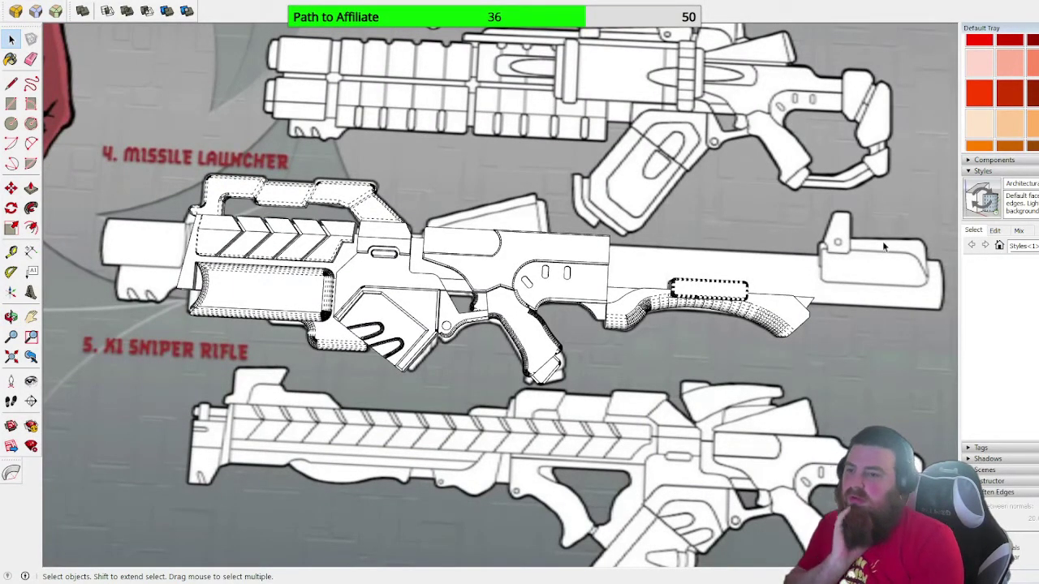
pyautogui.scroll(5, 878, 244)
pyautogui.scroll(-3, 771, 290)
pyautogui.scroll(-2, 868, 295)
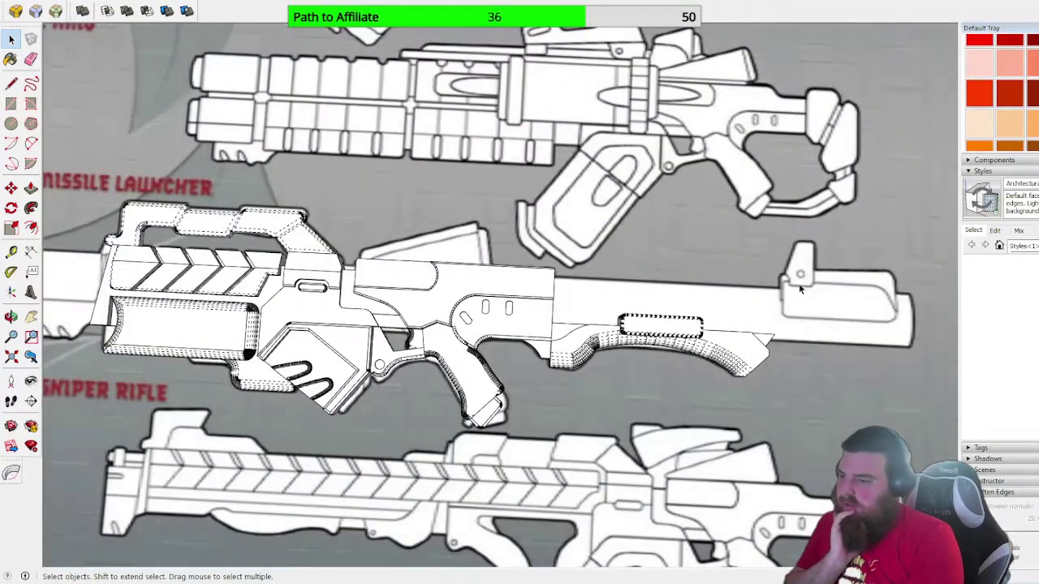
pyautogui.scroll(-3, 872, 295)
pyautogui.scroll(5, 206, 299)
pyautogui.scroll(2, 186, 293)
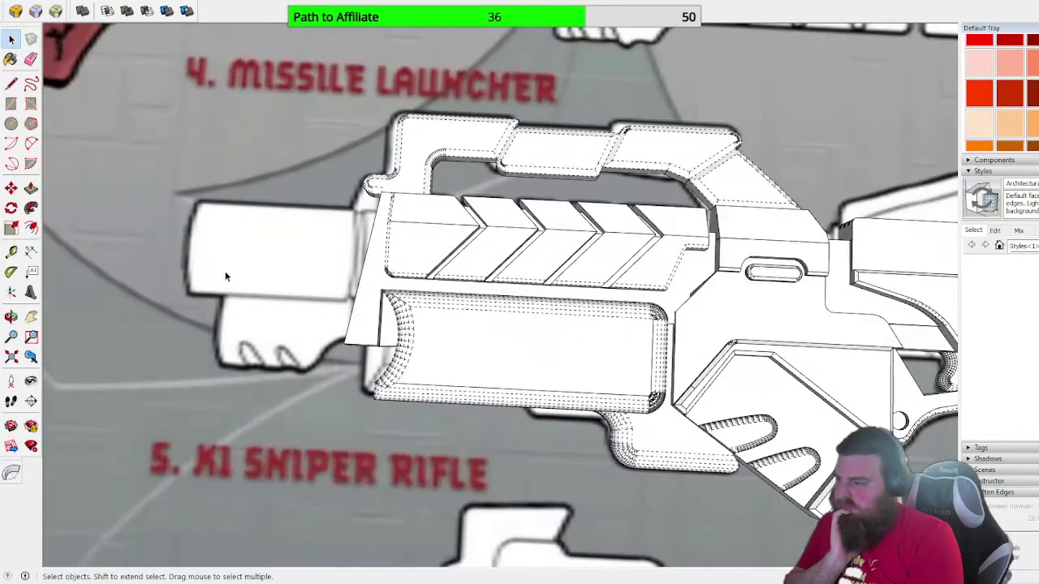
pyautogui.scroll(-2, 219, 304)
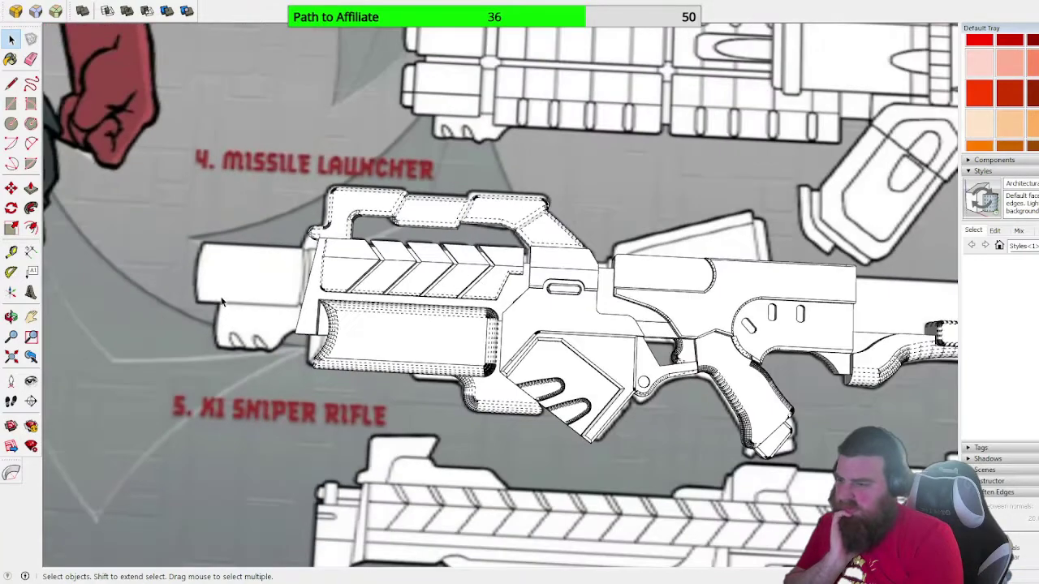
pyautogui.scroll(-2, 339, 217)
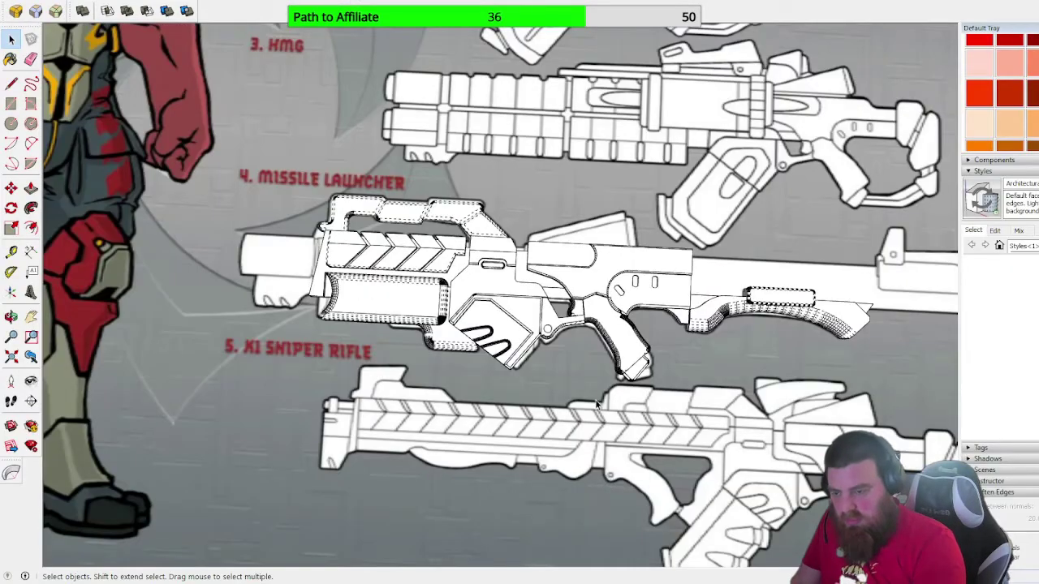
# - Hide the main body group so the reference drawing of the wedge-shaped upper part is uncovered
pyautogui.scroll(2, 625, 270)
pyautogui.click(610, 296)
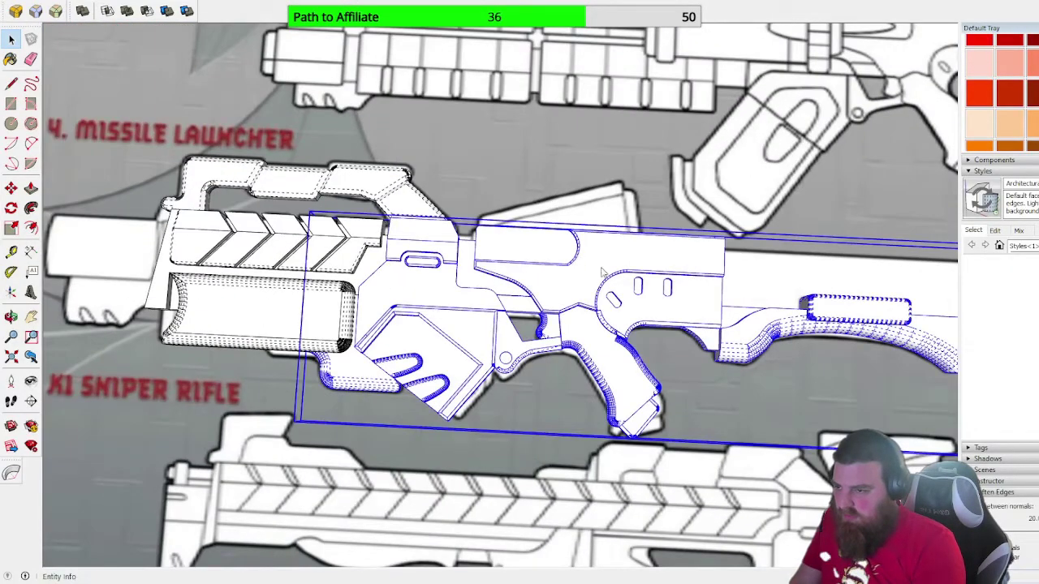
pyautogui.scroll(5, 601, 236)
pyautogui.scroll(2, 552, 199)
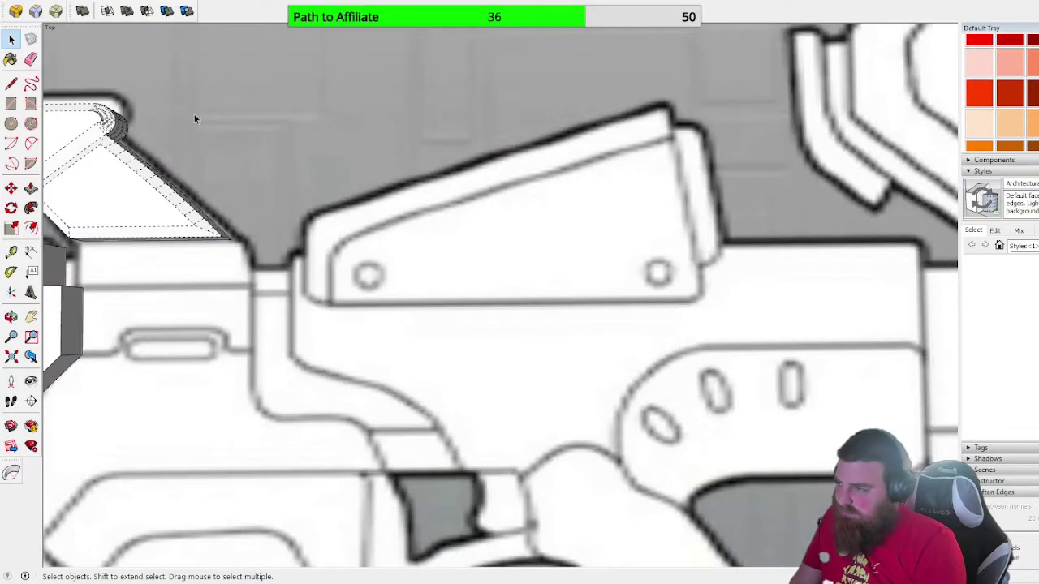
# - Draw a circle over the wedge-shaped panel's left screw hole and copy it onto the right screw hole
pyautogui.click(11, 123)
pyautogui.click(369, 276)
pyautogui.click(374, 261)
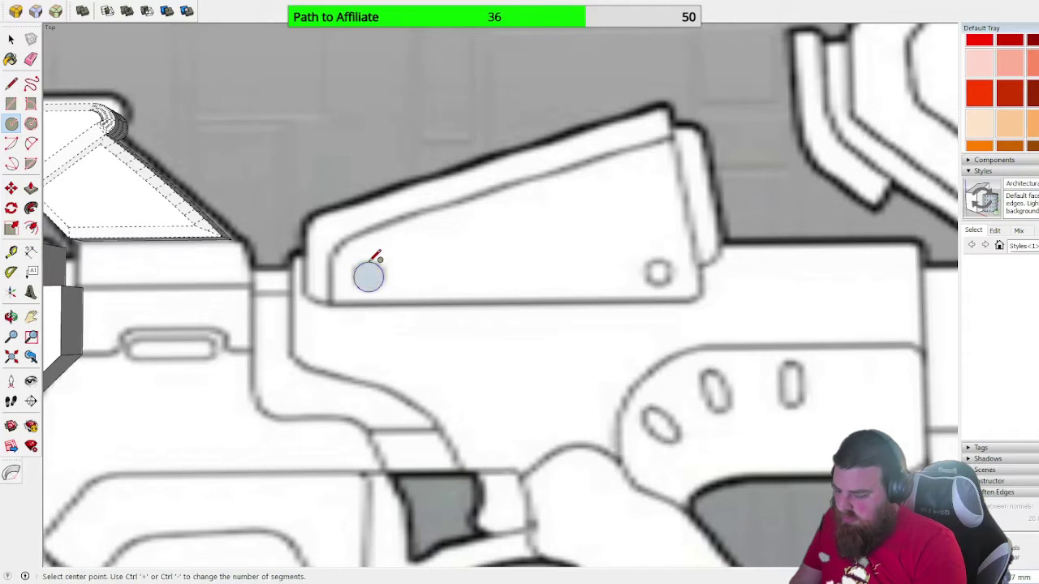
pyautogui.scroll(4, 374, 268)
pyautogui.press('space')
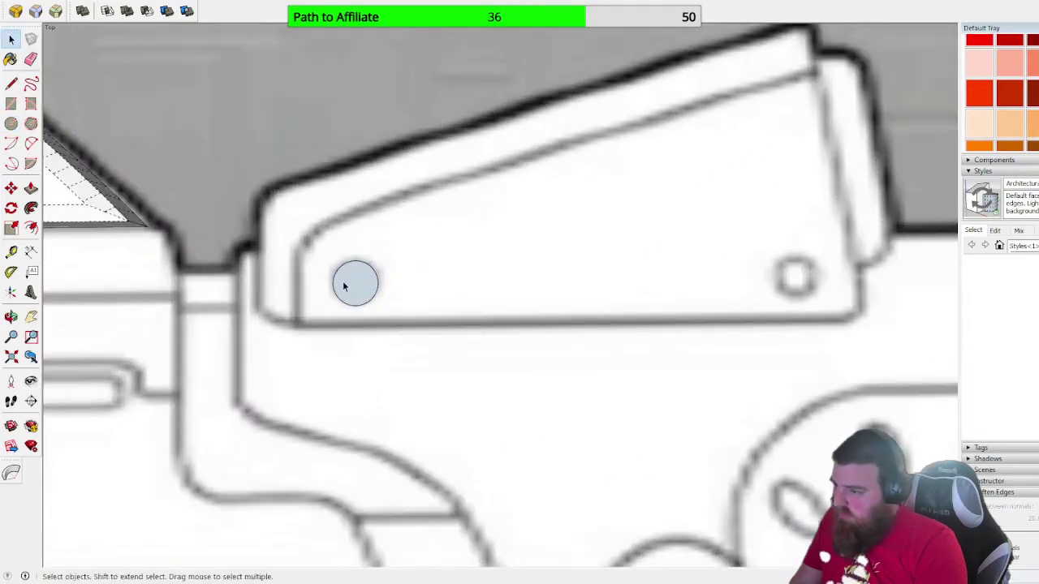
pyautogui.scroll(-2, 86, 286)
pyautogui.press('m')
pyautogui.click(276, 282)
pyautogui.click(585, 280)
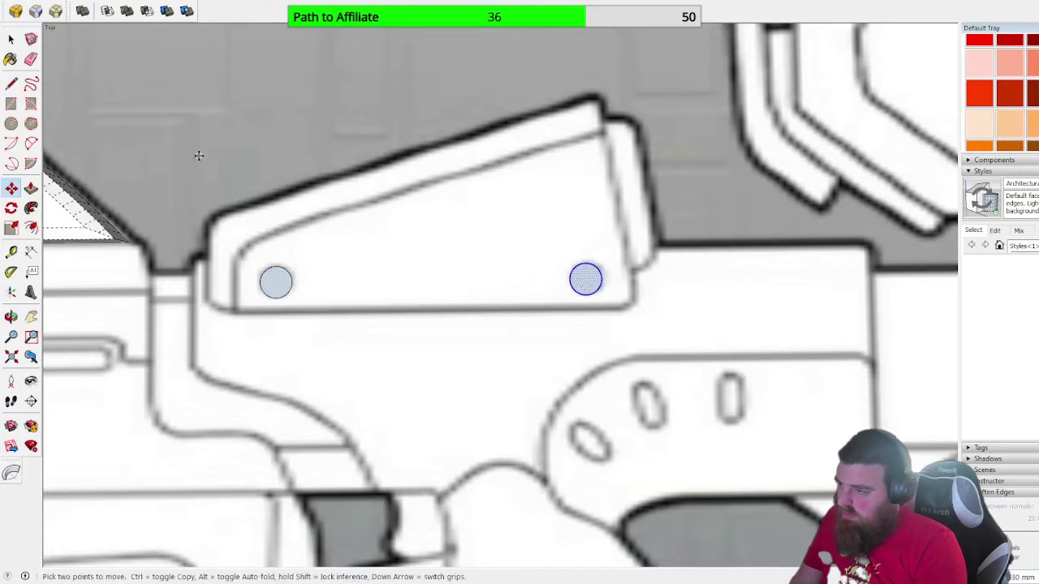
# - Trace the wedge-shaped panel's short left edge with a line and its rounded upper-left corner with an arc
pyautogui.click(12, 83)
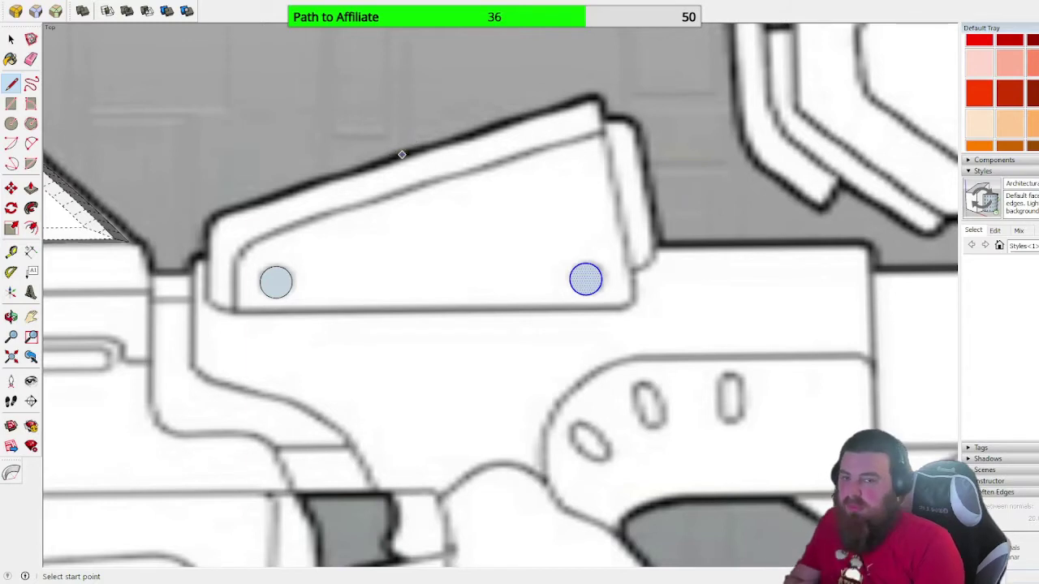
pyautogui.click(234, 310)
pyautogui.click(233, 266)
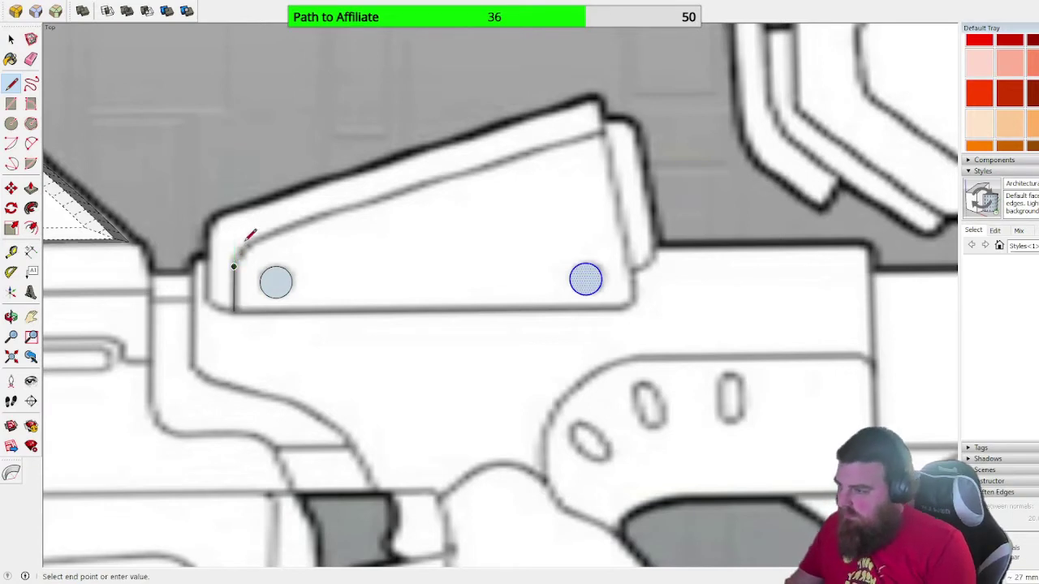
pyautogui.scroll(2, 244, 242)
pyautogui.click(31, 144)
pyautogui.click(227, 283)
pyautogui.click(243, 247)
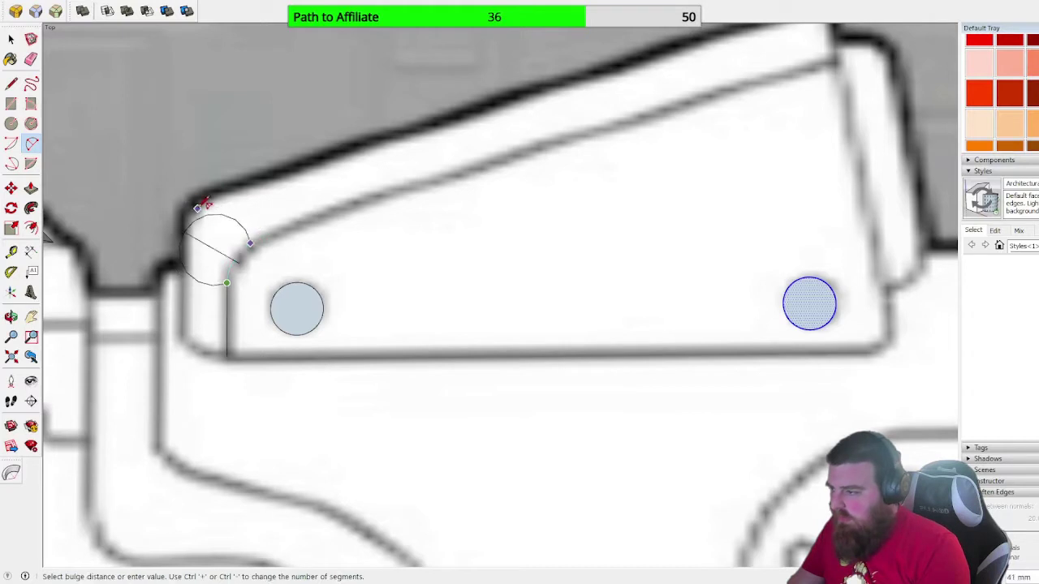
pyautogui.click(240, 251)
# - Trace the panel's sloped upper edge, about 400 mm long, and its slanted right edge down to the lower corner
pyautogui.press('l')
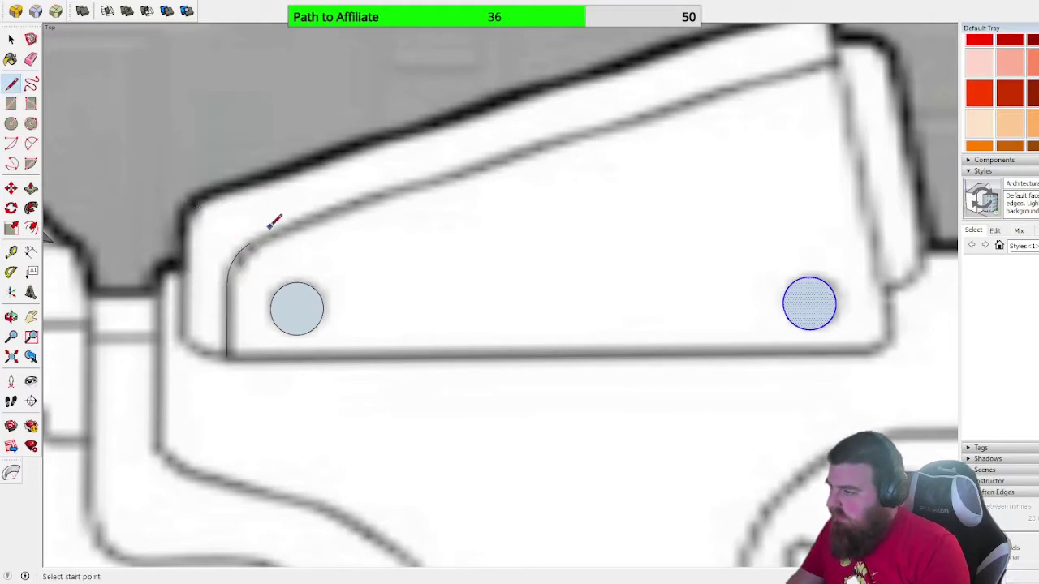
pyautogui.click(251, 243)
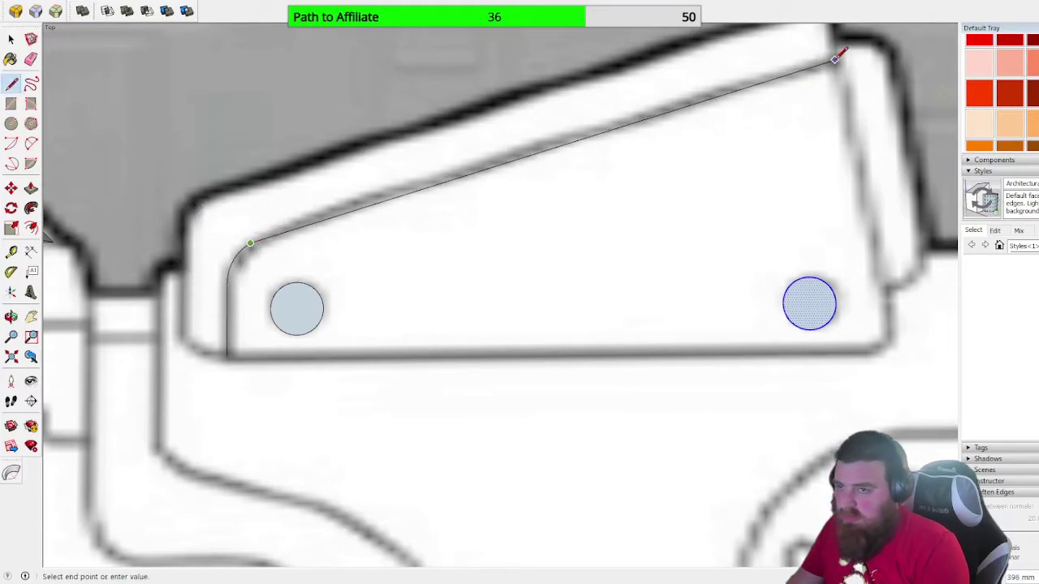
pyautogui.keyDown('shift'); pyautogui.moveTo(836, 58); pyautogui.dragTo(625, 157, button='middle'); pyautogui.keyUp('shift')
pyautogui.click(625, 155)
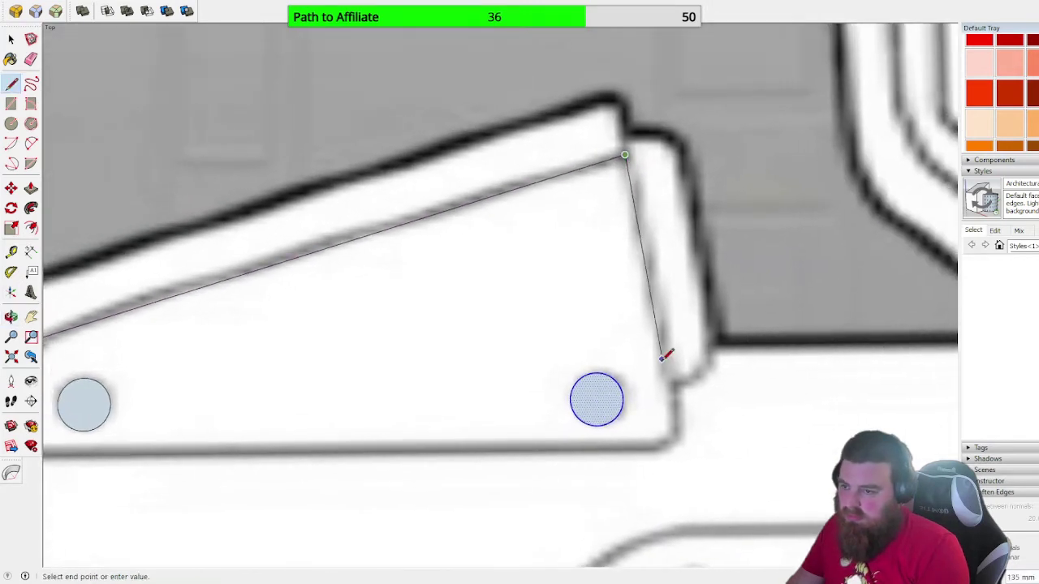
pyautogui.click(677, 428)
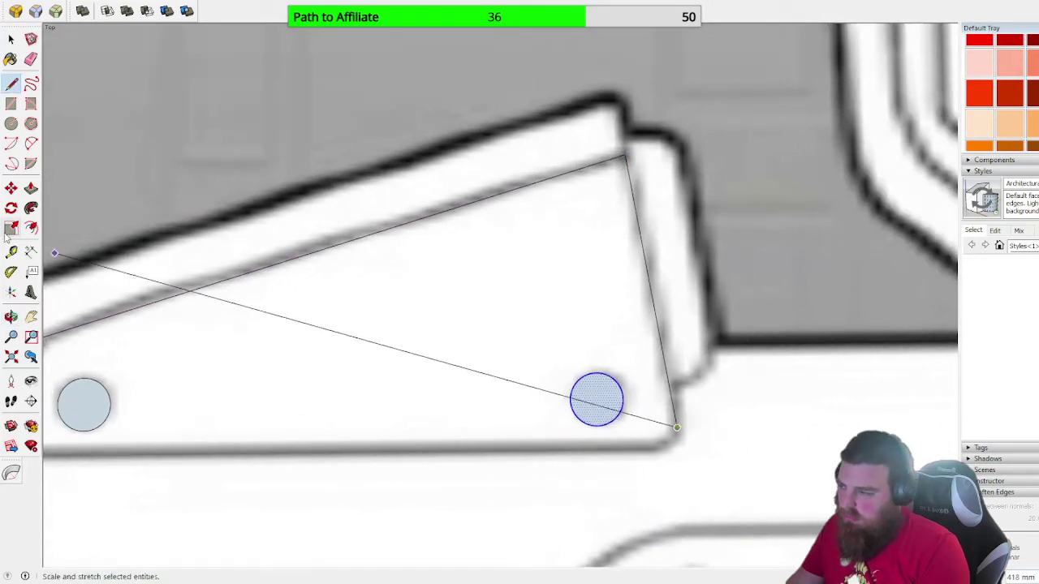
pyautogui.click(31, 143)
pyautogui.click(677, 427)
pyautogui.scroll(3, 658, 440)
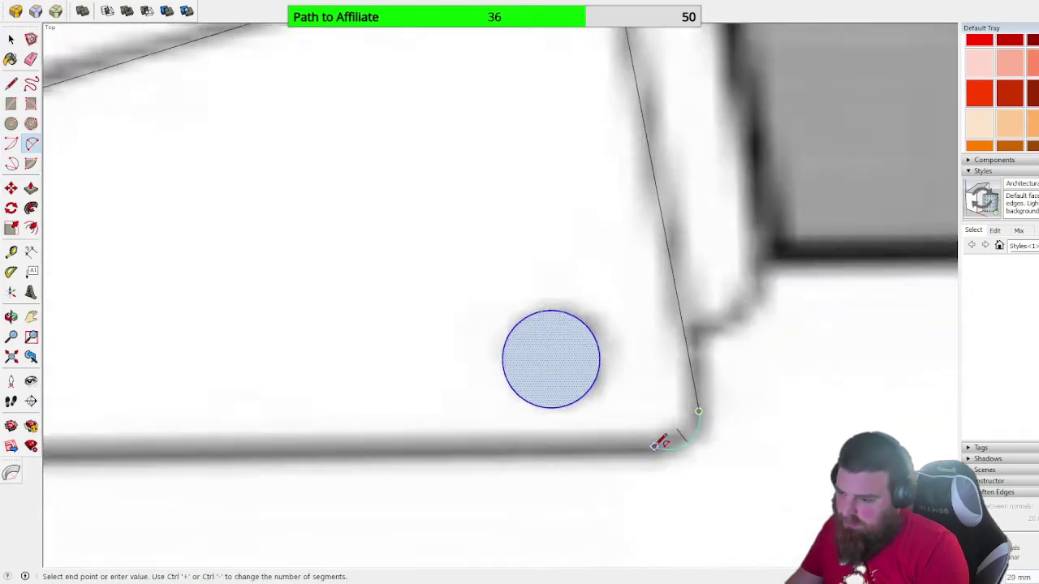
pyautogui.scroll(1, 658, 443)
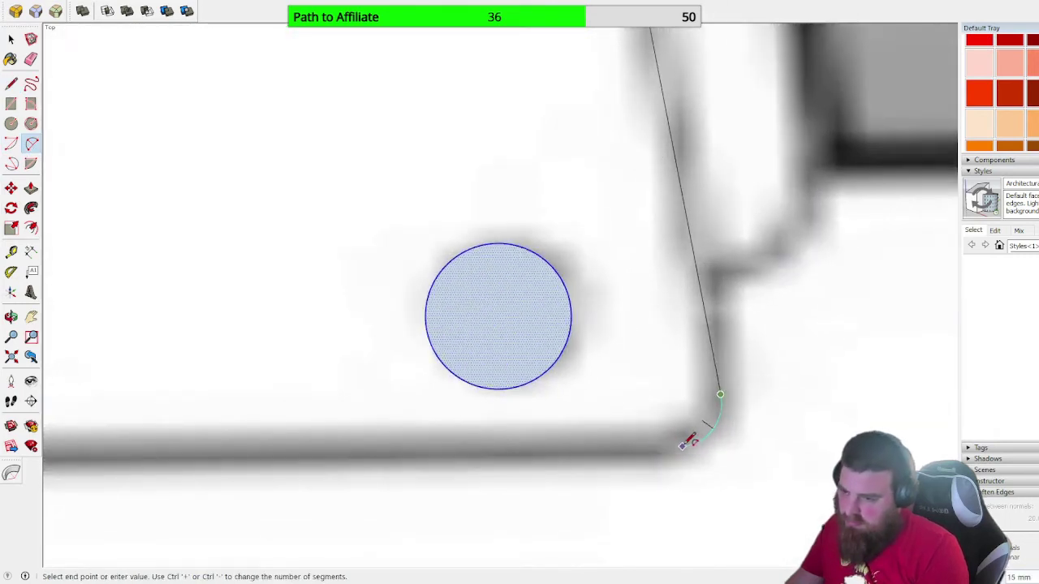
# - Trace the wedge-shaped panel's lower edge with a line from its lower-left corner to just past the lower-right corner
pyautogui.scroll(-3, 730, 422)
pyautogui.scroll(1, 422, 438)
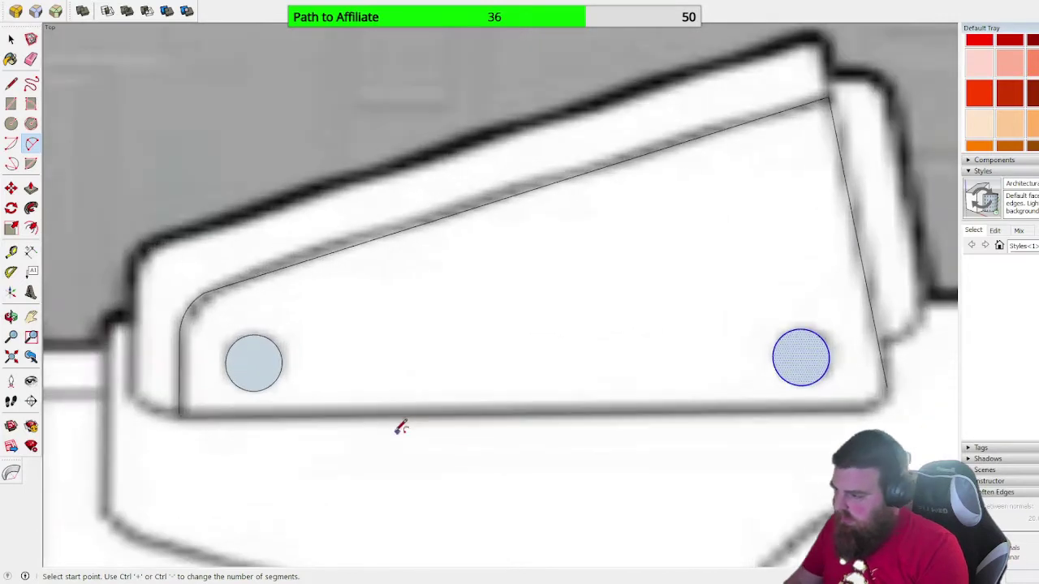
pyautogui.click(12, 85)
pyautogui.click(178, 414)
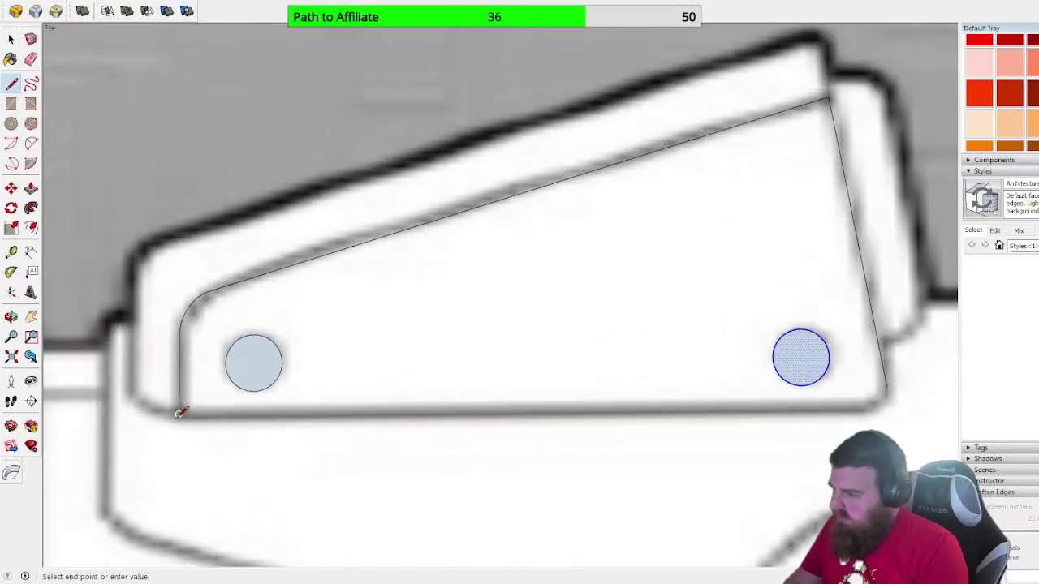
pyautogui.click(905, 407)
# - Round the panel's lower-right corner with an arc tangent to both edges and erase the overshooting end of the lower line
pyautogui.scroll(3, 912, 397)
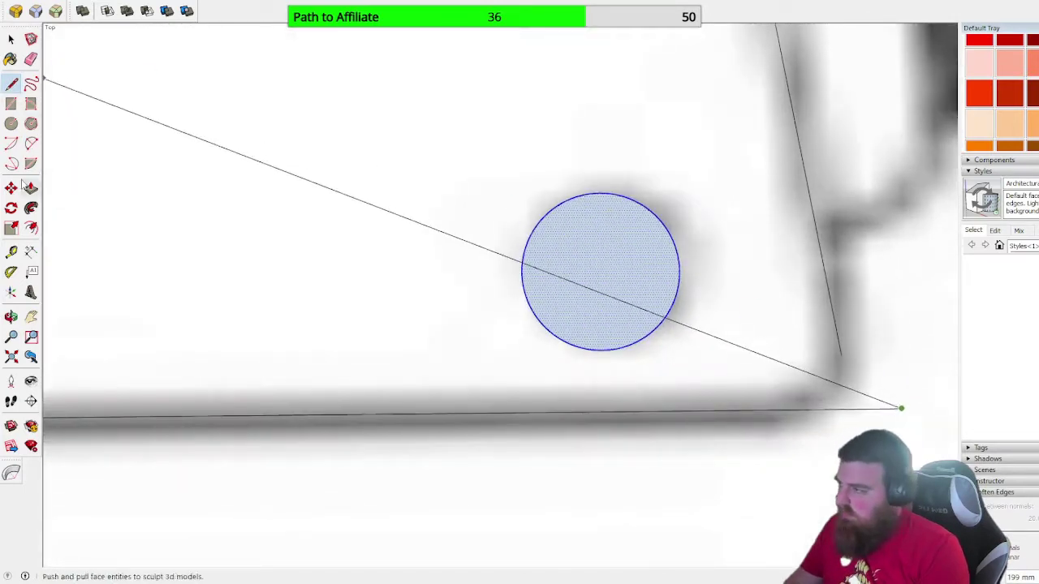
pyautogui.click(31, 144)
pyautogui.click(841, 356)
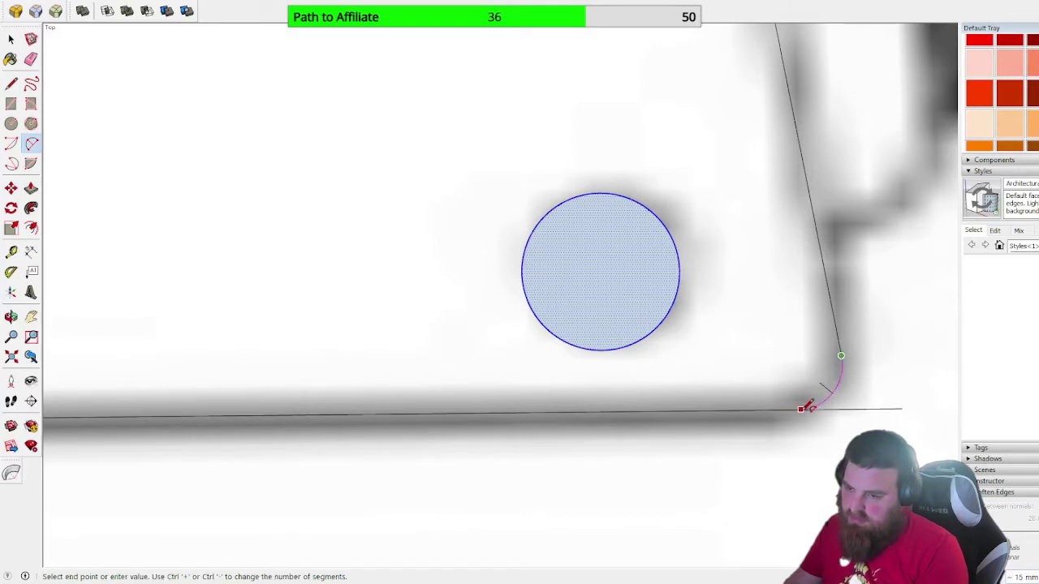
pyautogui.click(807, 408)
pyautogui.click(28, 58)
pyautogui.click(822, 410)
pyautogui.scroll(-5, 776, 374)
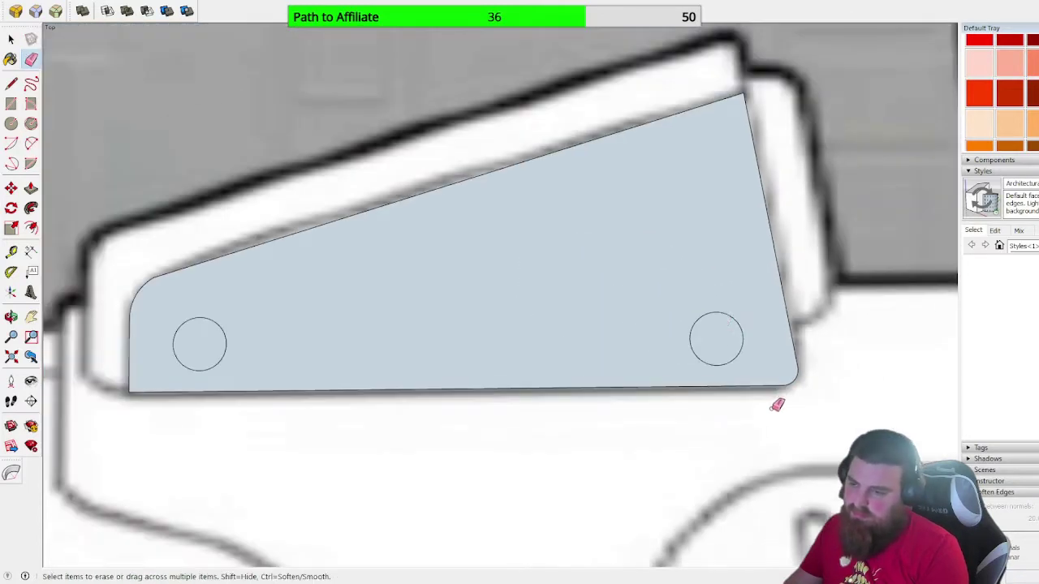
# - Extend the panel's right edge upward about 40 mm and trace the outer border's sloped upper edge down to its upper-left corner
pyautogui.scroll(-3, 706, 134)
pyautogui.press('l')
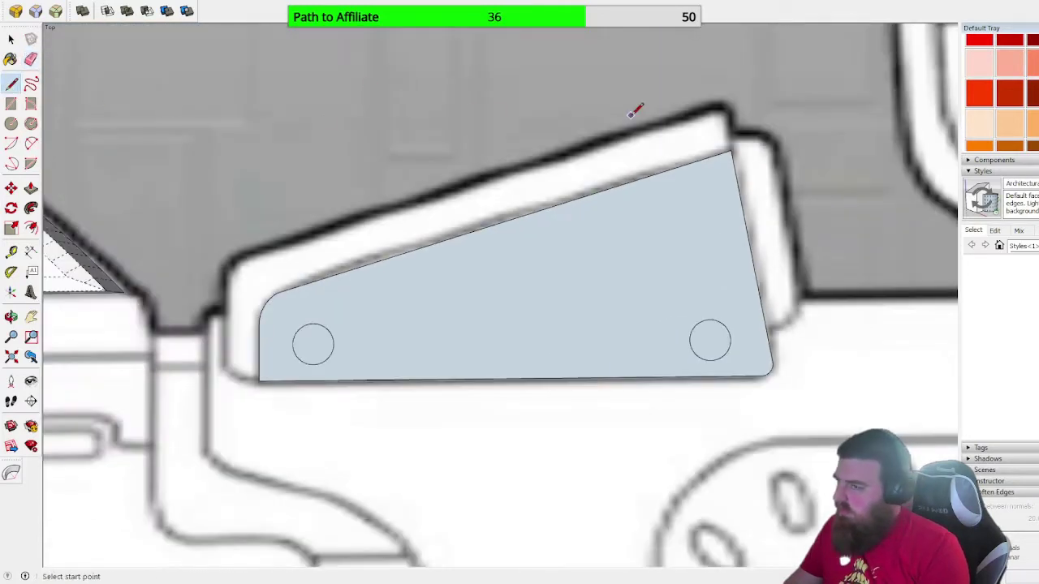
pyautogui.click(731, 151)
pyautogui.scroll(3, 730, 146)
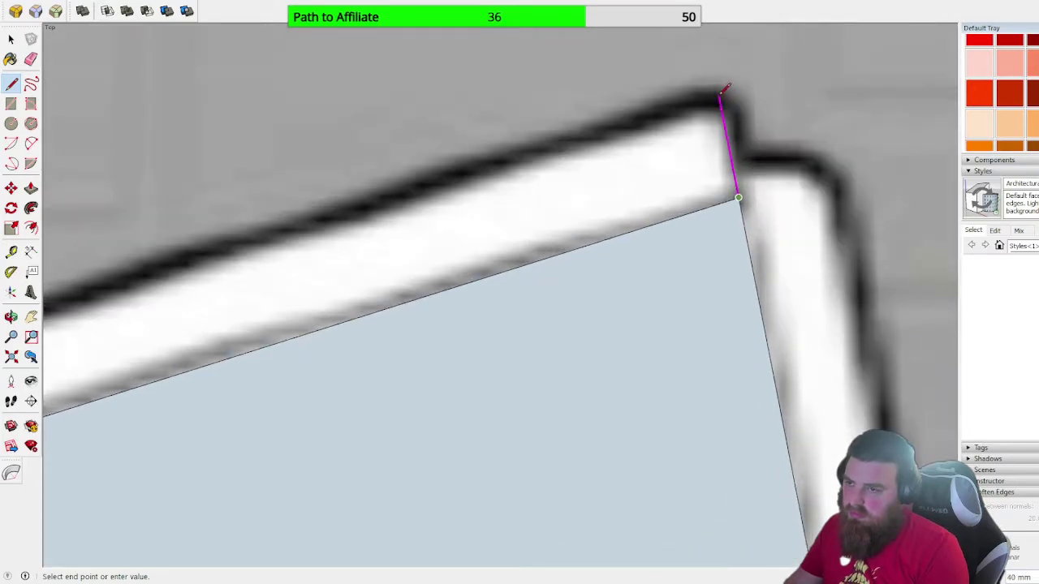
pyautogui.scroll(-5, 766, 86)
pyautogui.scroll(5, 415, 211)
pyautogui.click(402, 194)
# - Trace the outer border's rounded upper-left corner with an arc and its vertical left edge with a line
pyautogui.click(30, 144)
pyautogui.click(401, 195)
pyautogui.click(361, 250)
pyautogui.click(369, 228)
pyautogui.press('l')
pyautogui.click(361, 250)
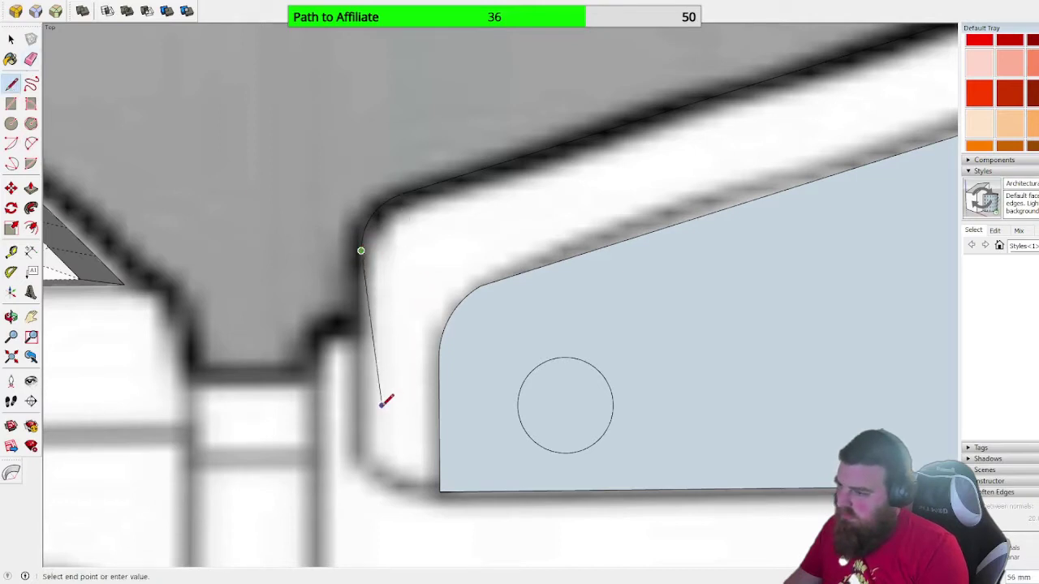
pyautogui.click(362, 435)
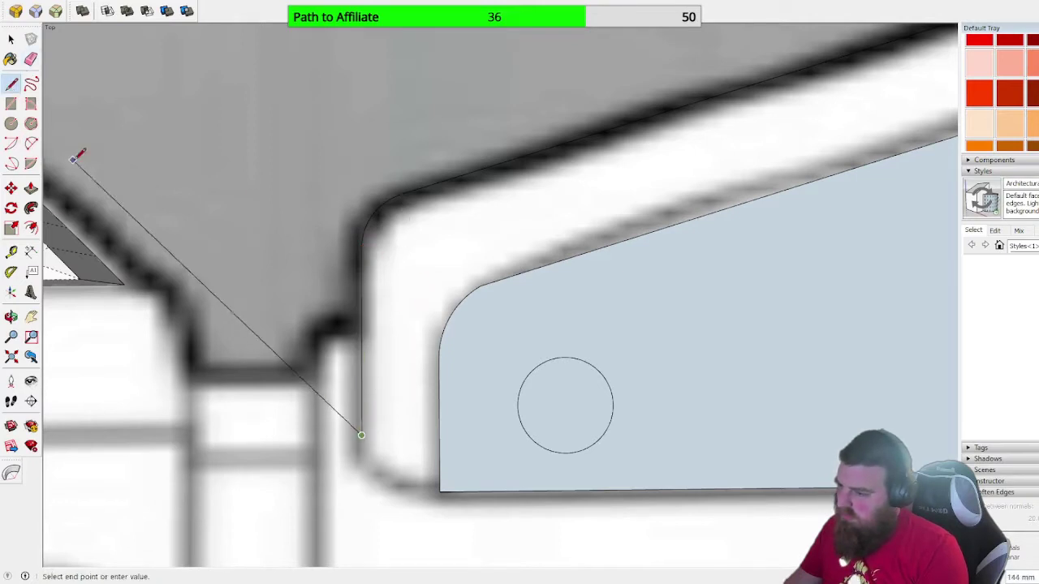
# - Close the outer border with an arc from its left edge to the inner panel's lower-left corner
pyautogui.click(31, 143)
pyautogui.click(361, 435)
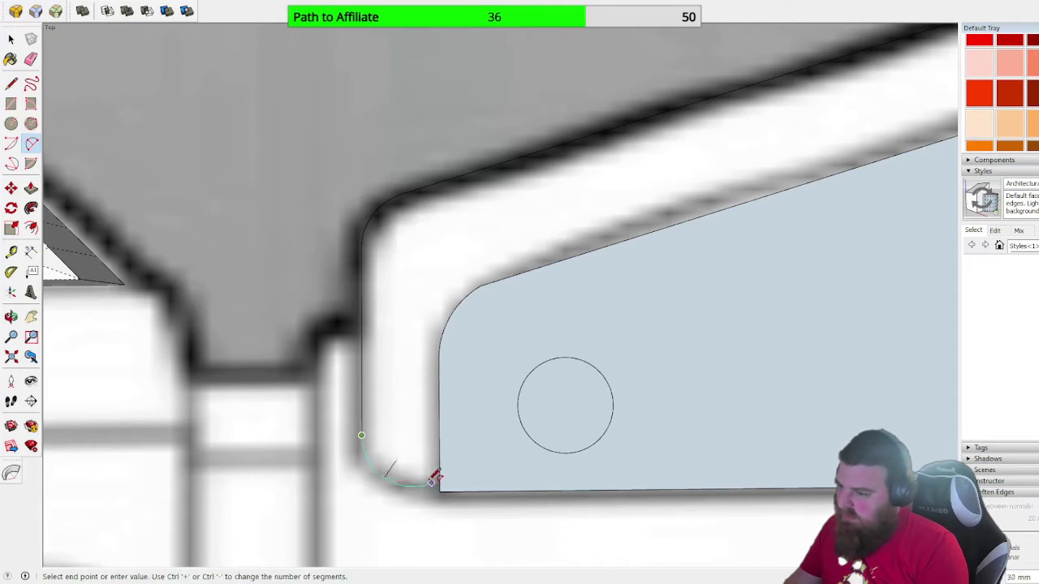
pyautogui.click(439, 492)
pyautogui.scroll(2, 397, 460)
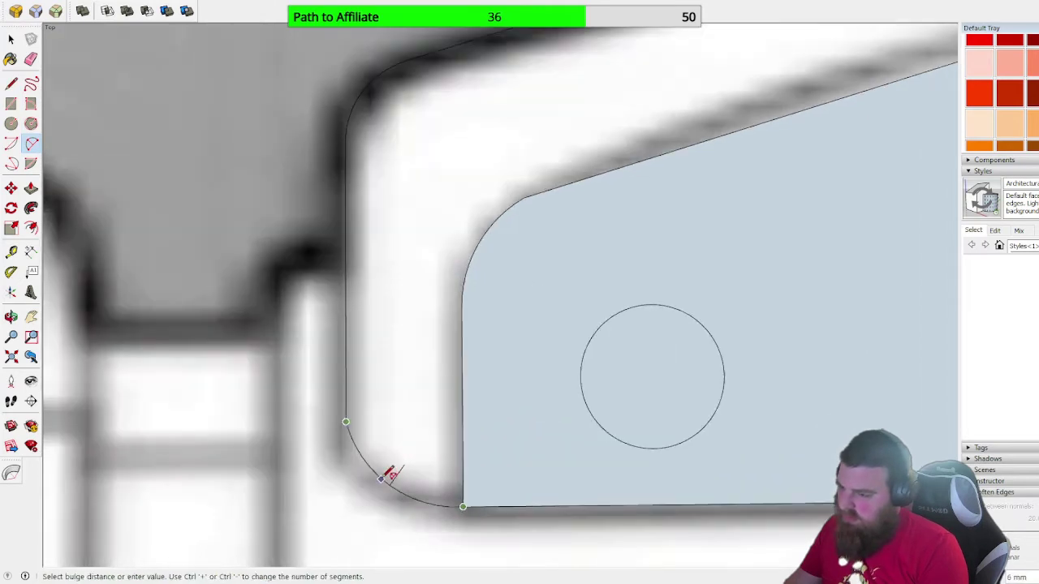
pyautogui.click(391, 470)
pyautogui.scroll(-3, 131, 431)
pyautogui.scroll(-3, 132, 431)
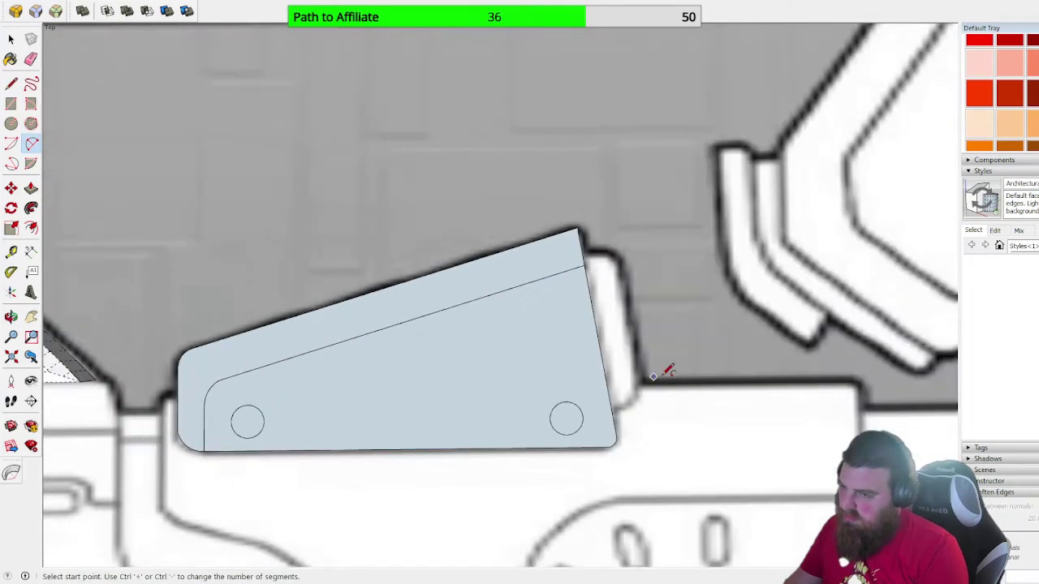
pyautogui.scroll(3, 679, 302)
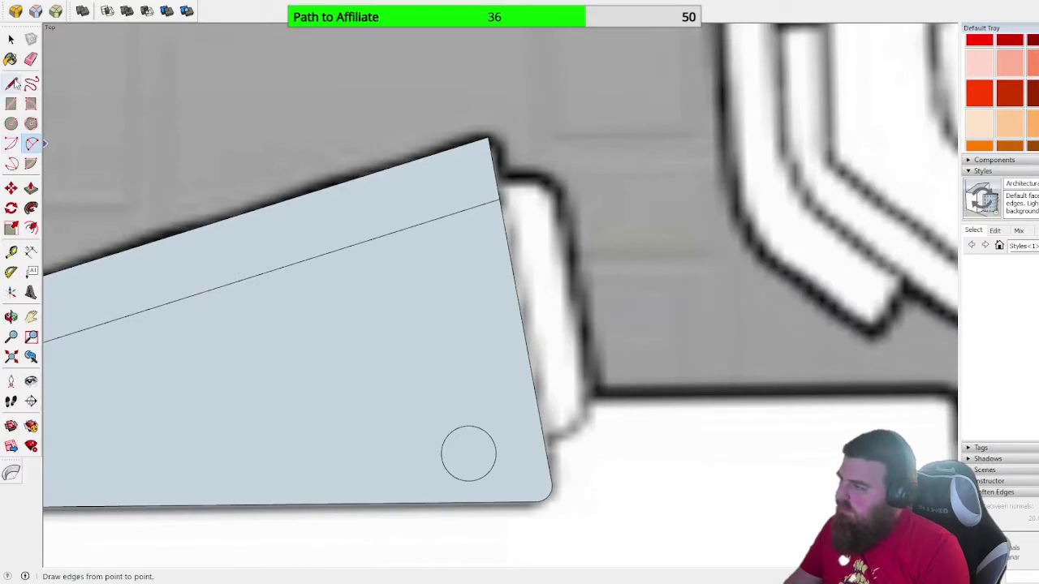
pyautogui.scroll(-6, 550, 383)
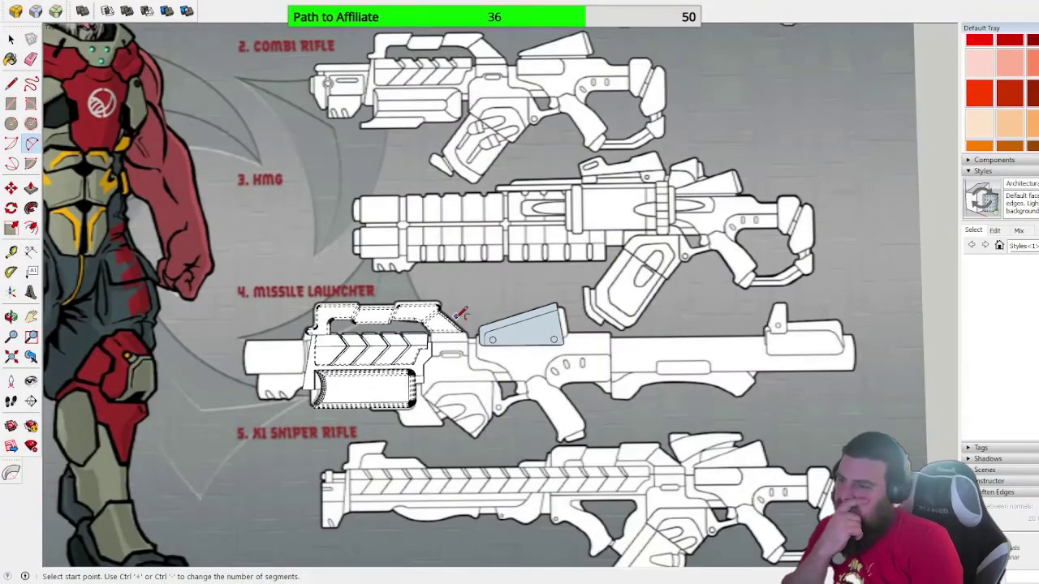
pyautogui.moveTo(609, 289)
pyautogui.mouseDown(button='middle')
pyautogui.moveTo(621, 308)
pyautogui.moveTo(606, 302)
pyautogui.moveTo(536, 394)
pyautogui.mouseUp(button='middle')
pyautogui.scroll(3, 523, 406)
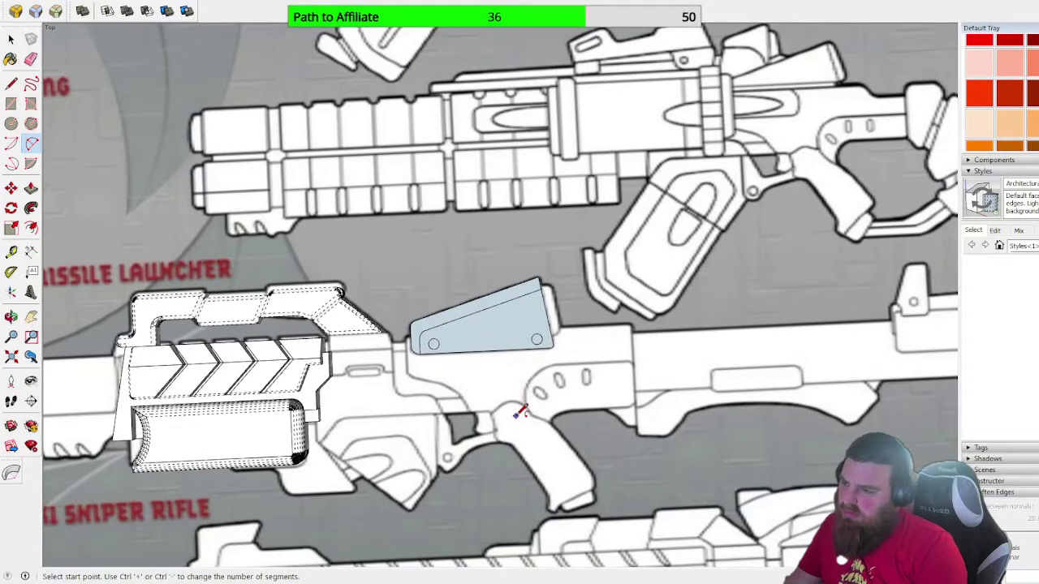
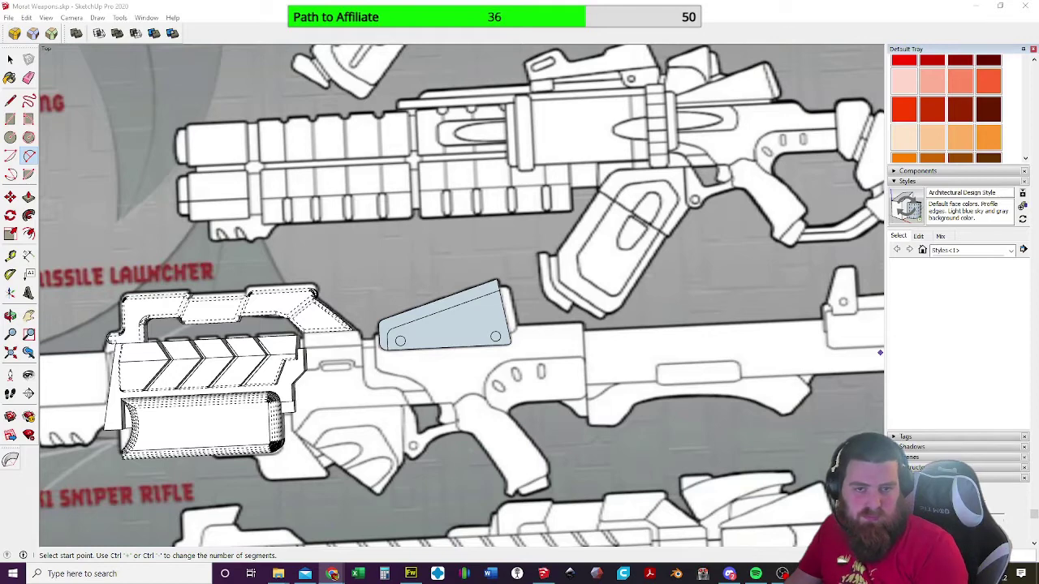
# - Switch to Chrome and search the Corvus Belli store for "morat vanguard" miniatures
pyautogui.hotkey('alt', 'Tab')
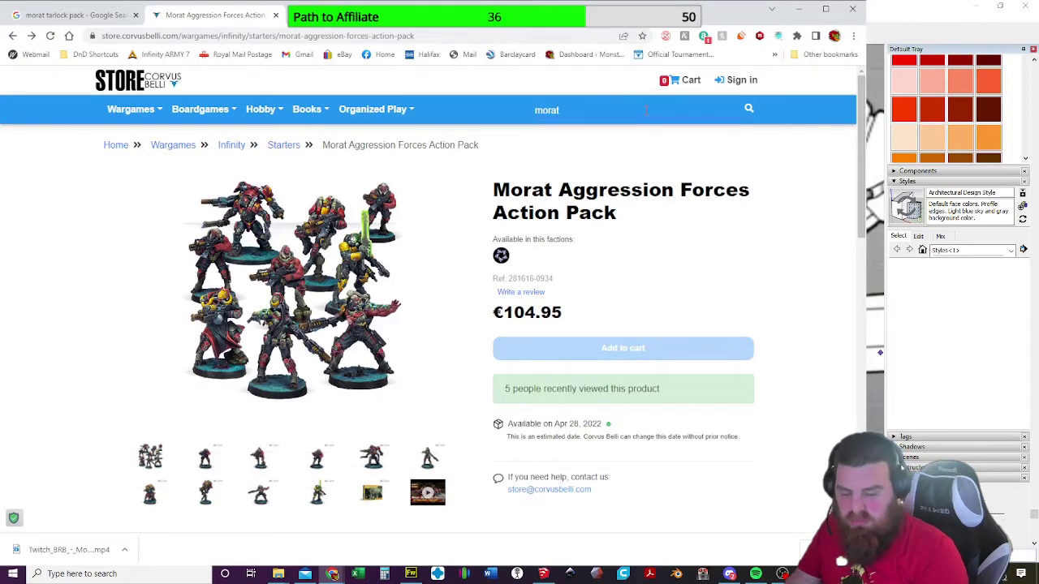
pyautogui.write('t')
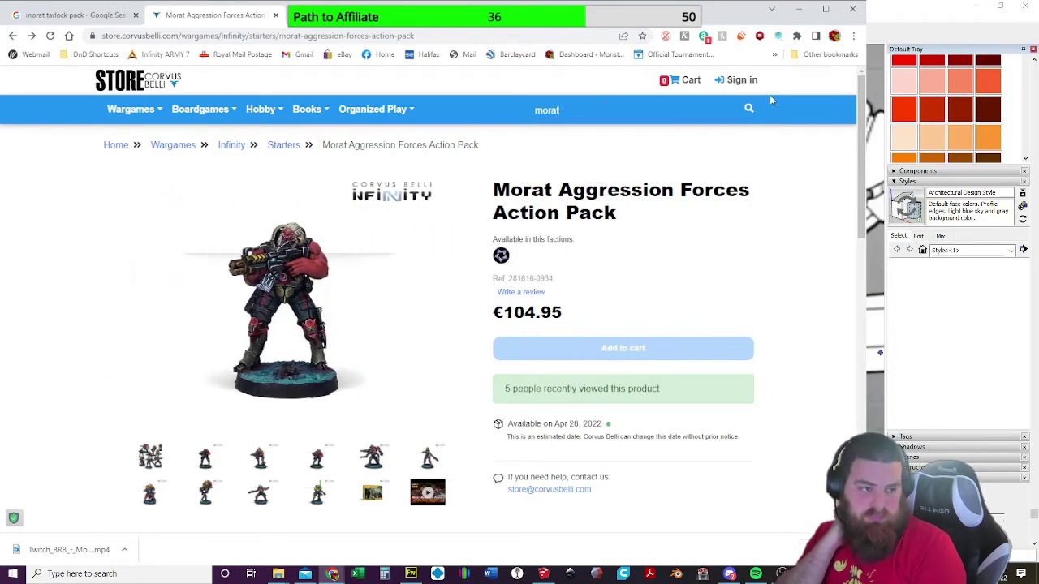
pyautogui.scroll(-3, 406, 202)
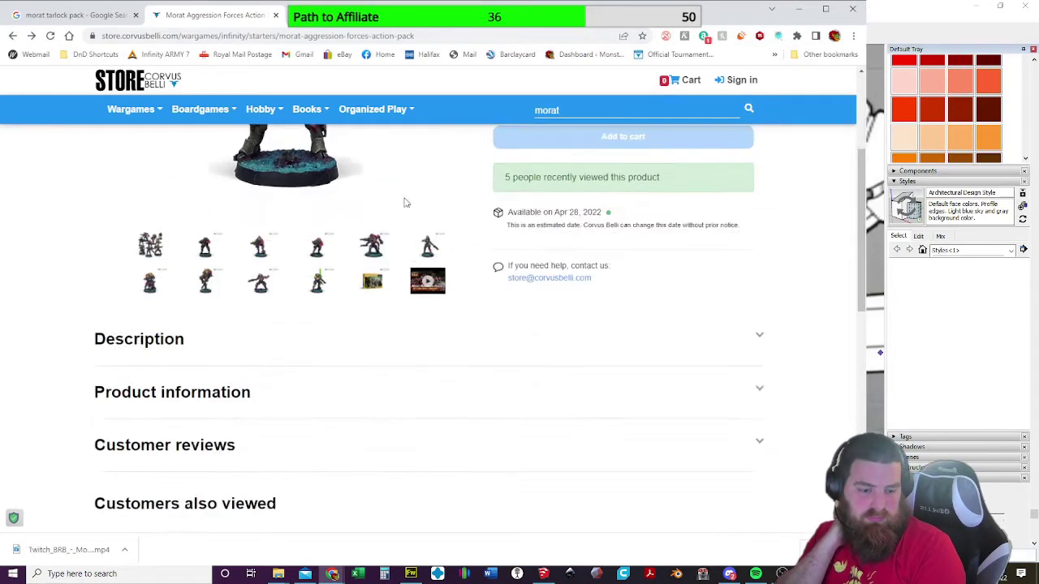
pyautogui.scroll(3, 263, 169)
pyautogui.click(572, 109)
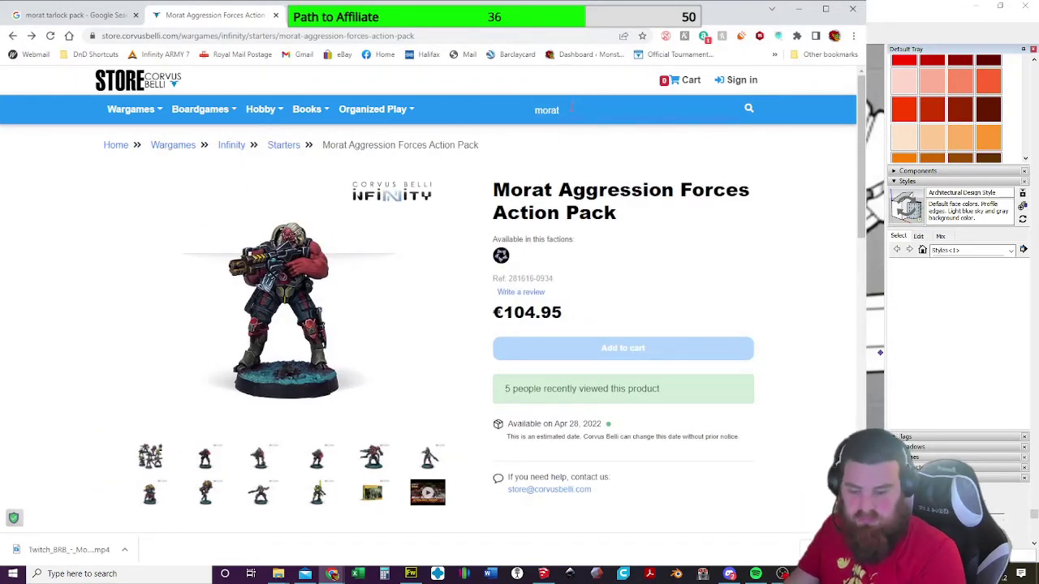
pyautogui.write('VNAGUARD')
pyautogui.press('Return')
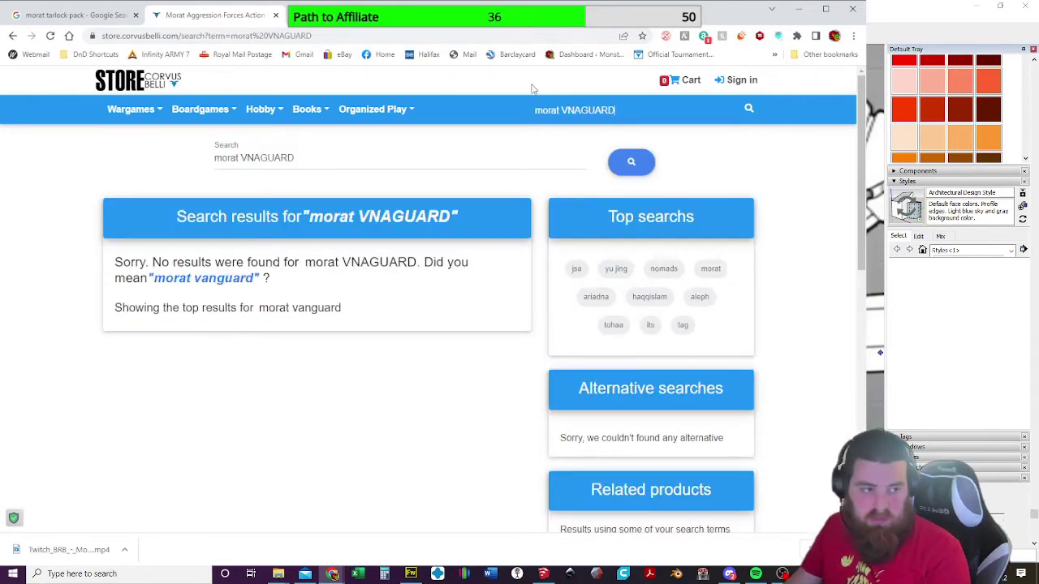
pyautogui.click(212, 280)
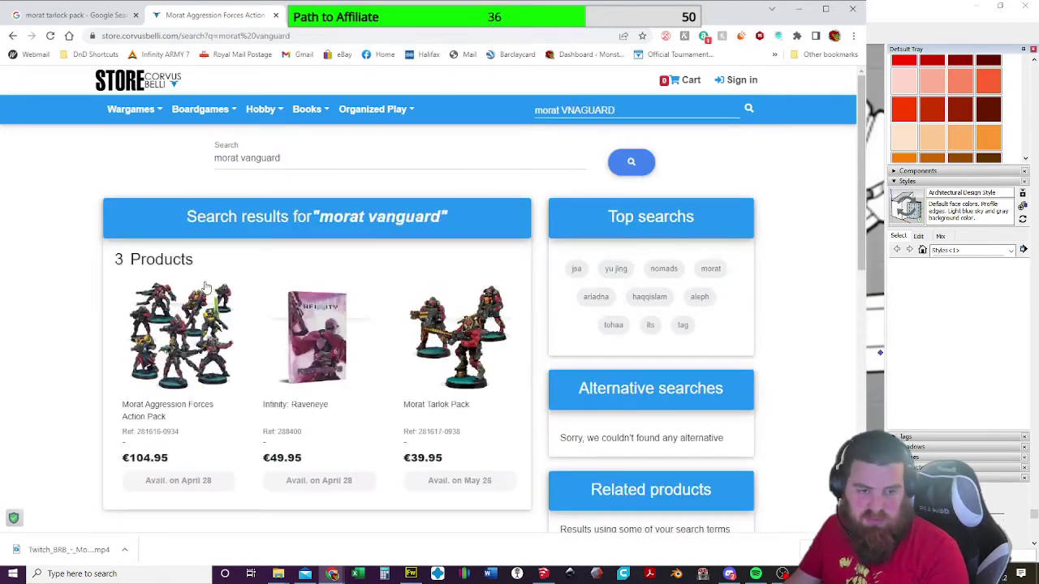
pyautogui.scroll(-2, 334, 278)
pyautogui.scroll(2, 345, 280)
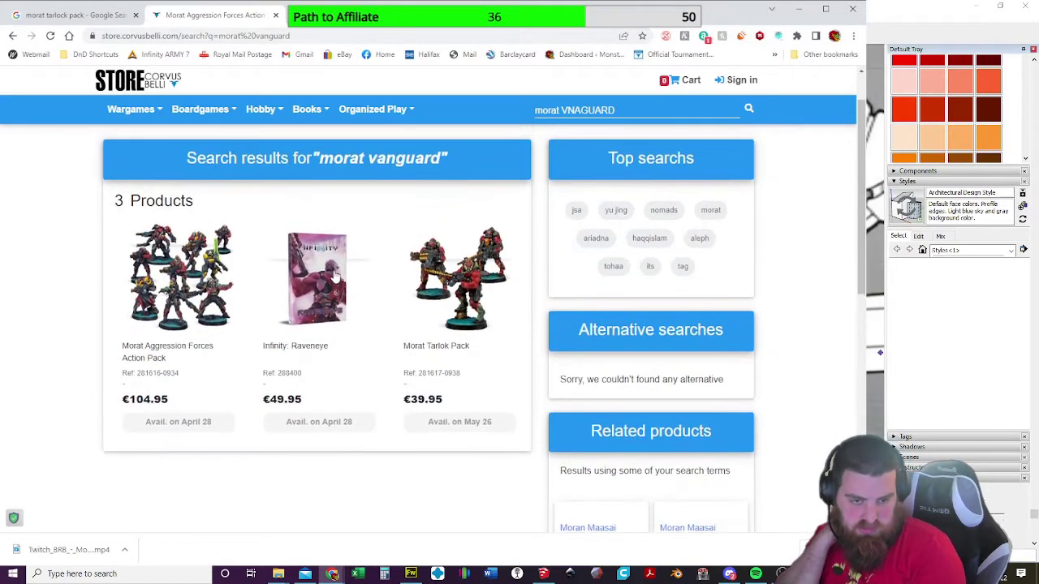
# - Search the store for "morat rodok" instead
pyautogui.moveTo(626, 107); pyautogui.dragTo(564, 125)
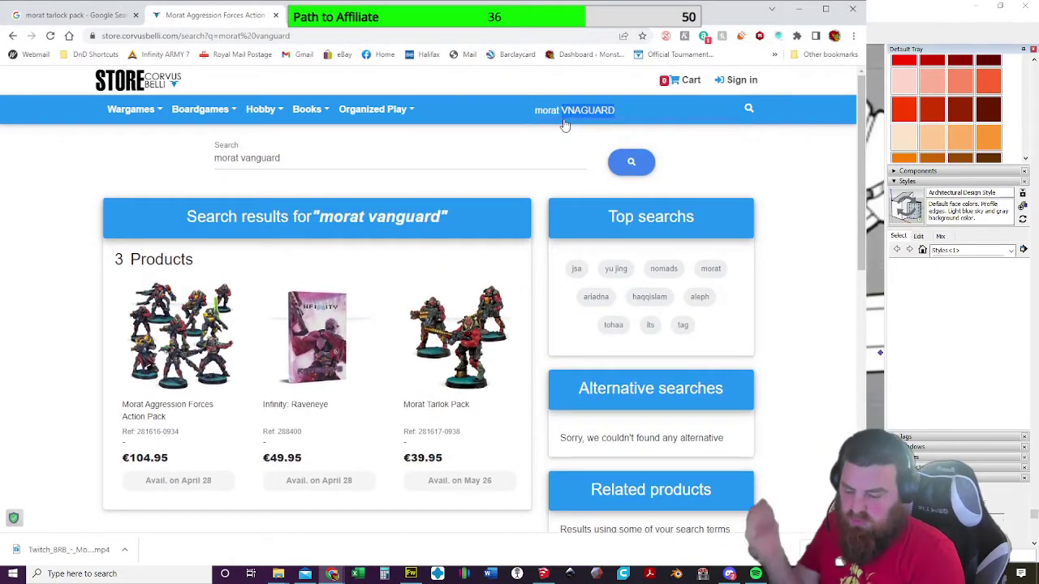
pyautogui.press('BackSpace')
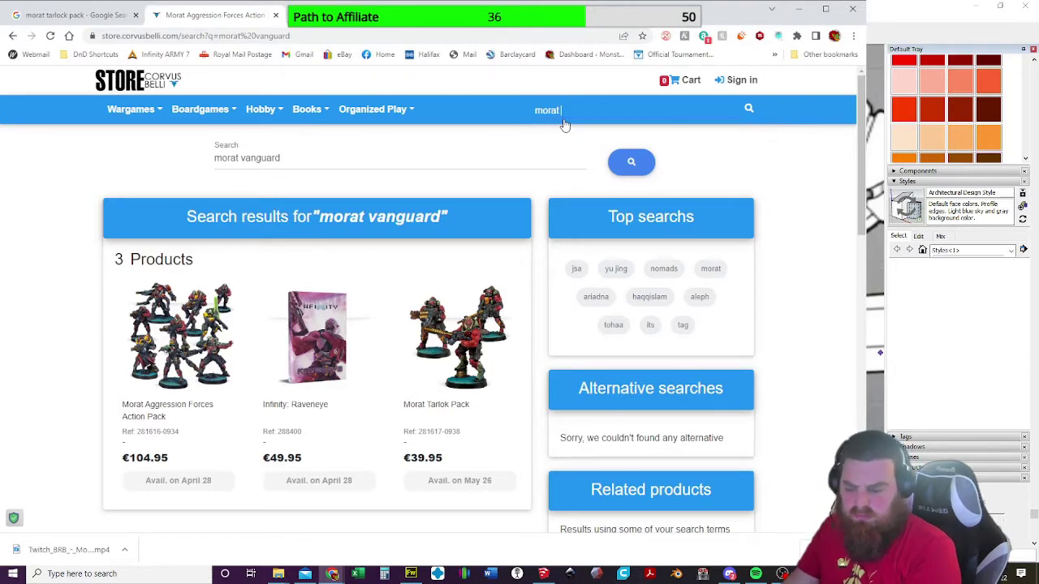
pyautogui.press('Return')
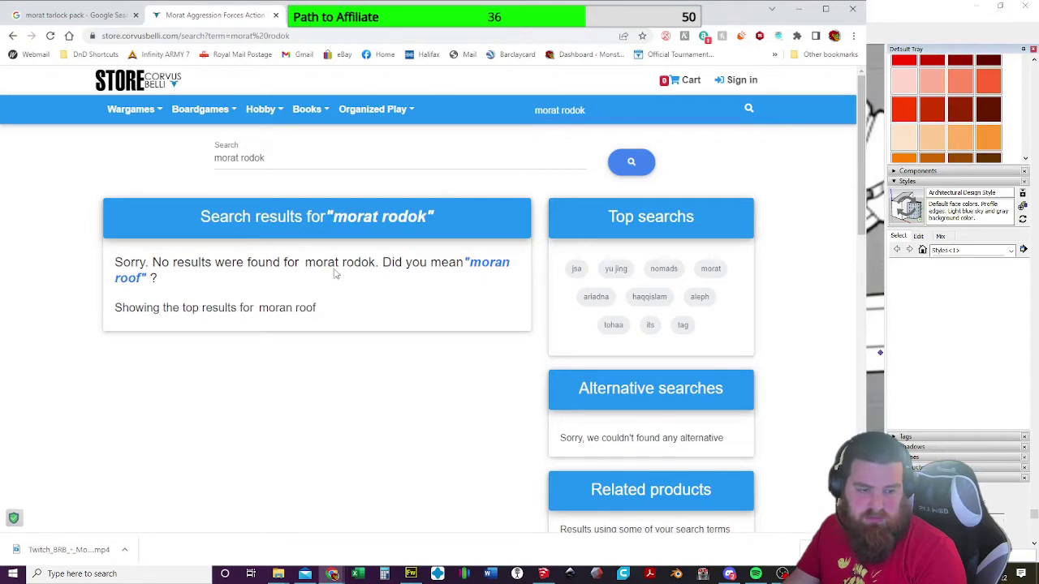
# - Search Google Images for "morat vanguard missile launcher" and enlarge the CoolMiniOrNot photo of the painted miniature
pyautogui.click(253, 36)
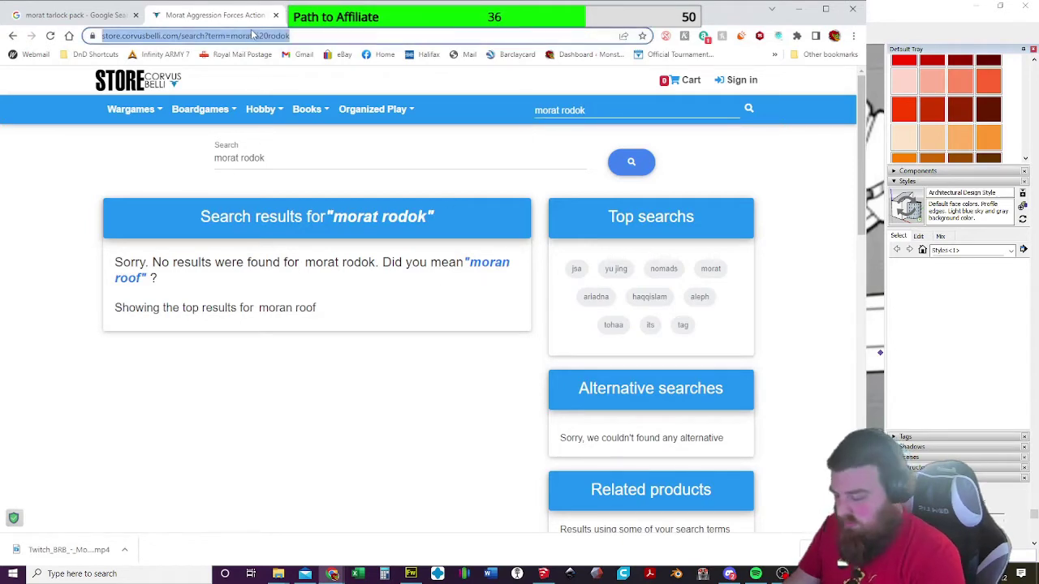
pyautogui.write('morat')
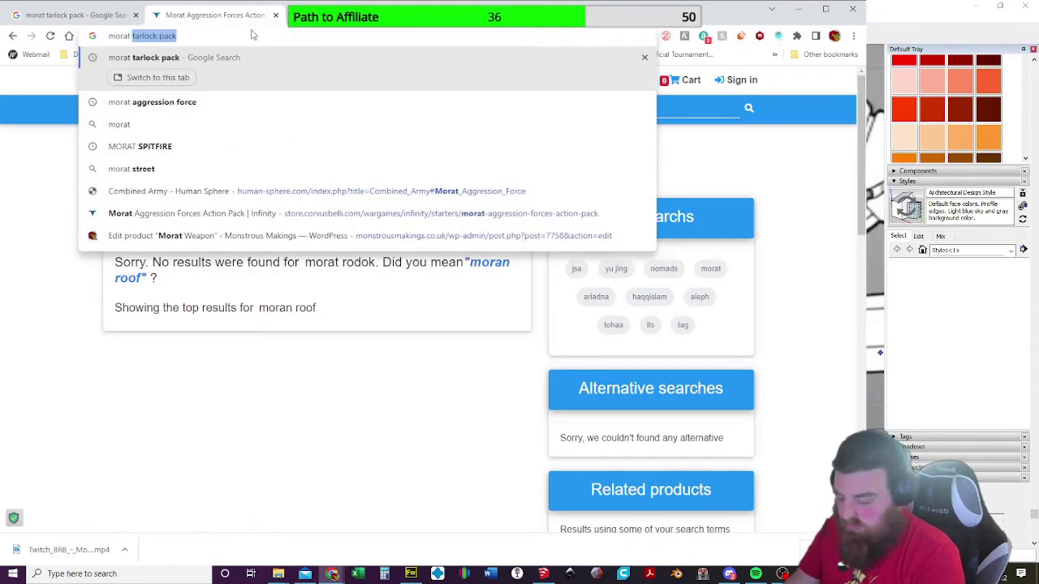
pyautogui.write(' vanguard ')
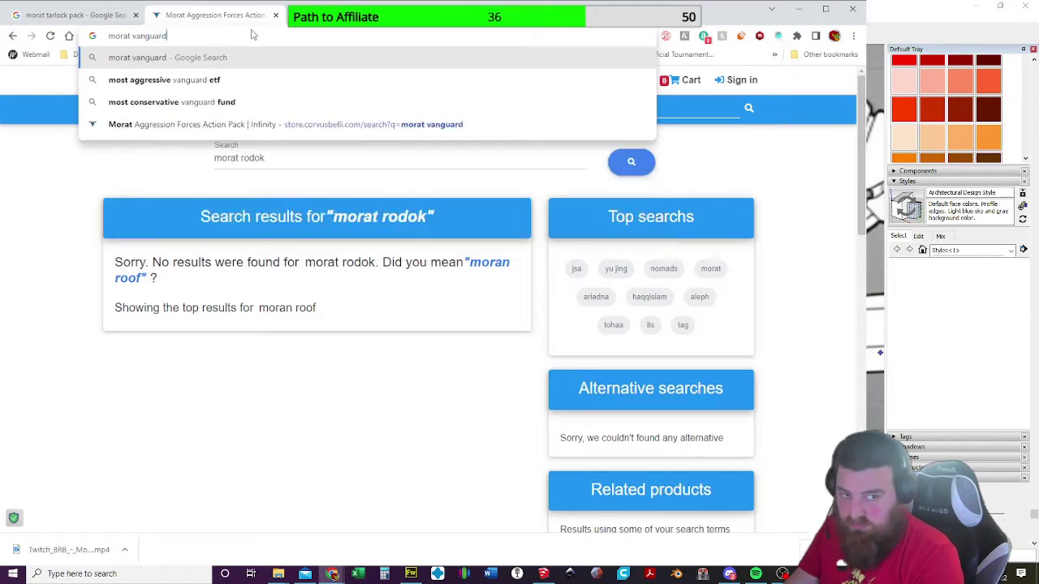
pyautogui.write('mi')
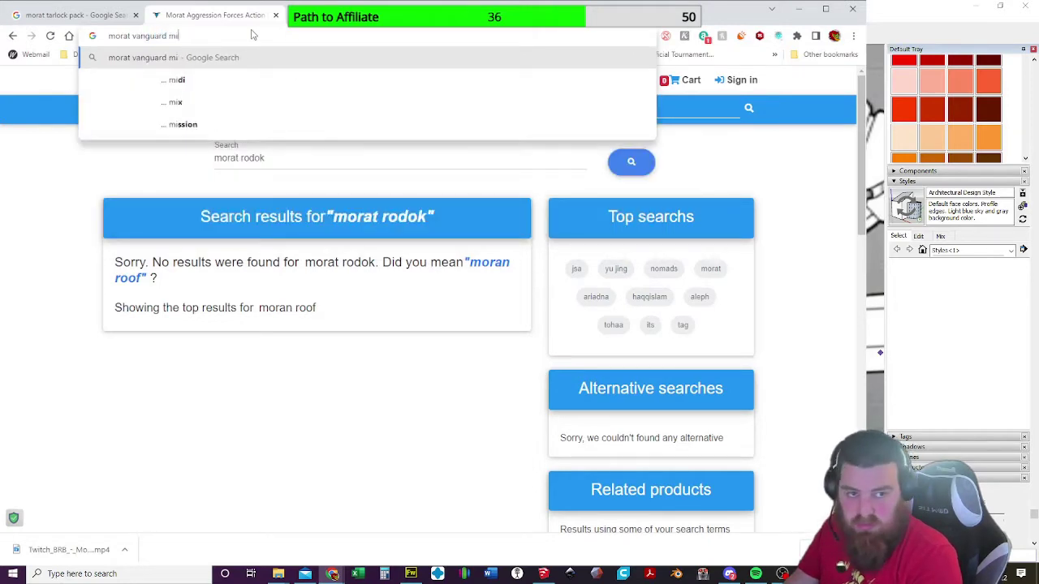
pyautogui.write('ssile laiu')
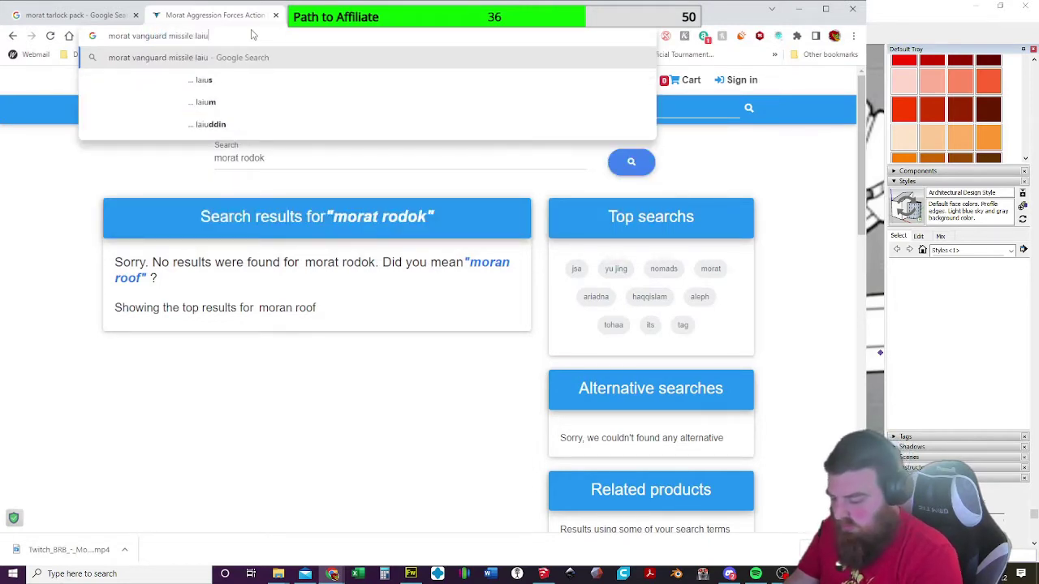
pyautogui.press('BackSpace')
pyautogui.press('BackSpace')
pyautogui.write('uncher')
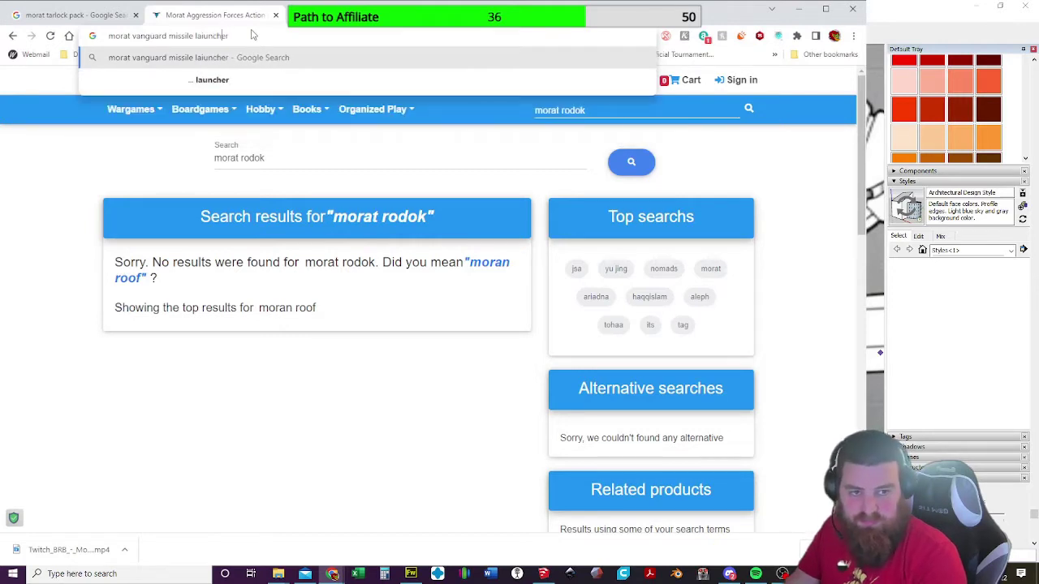
pyautogui.press('Return')
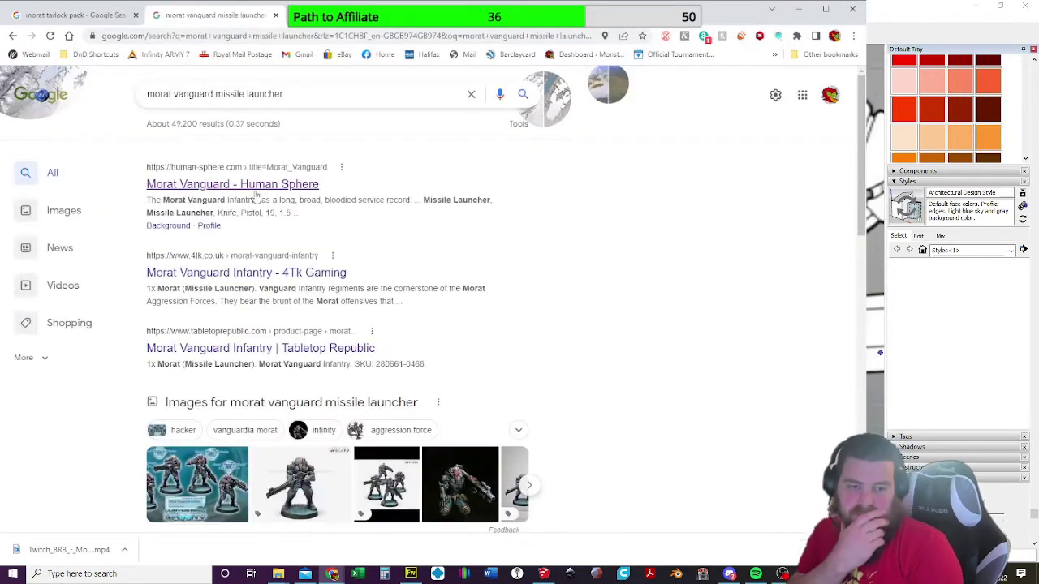
pyautogui.click(51, 211)
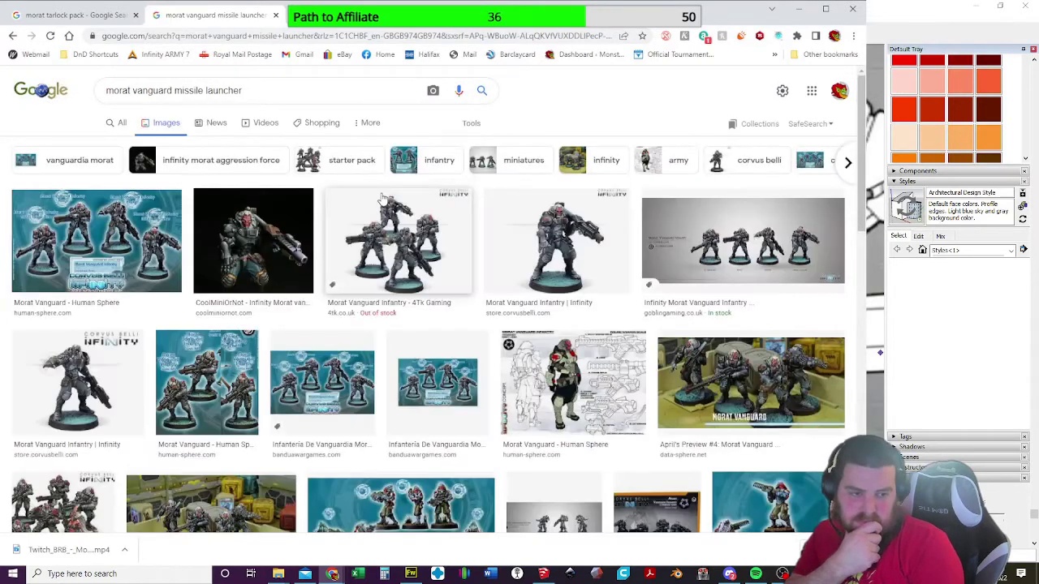
pyautogui.click(283, 249)
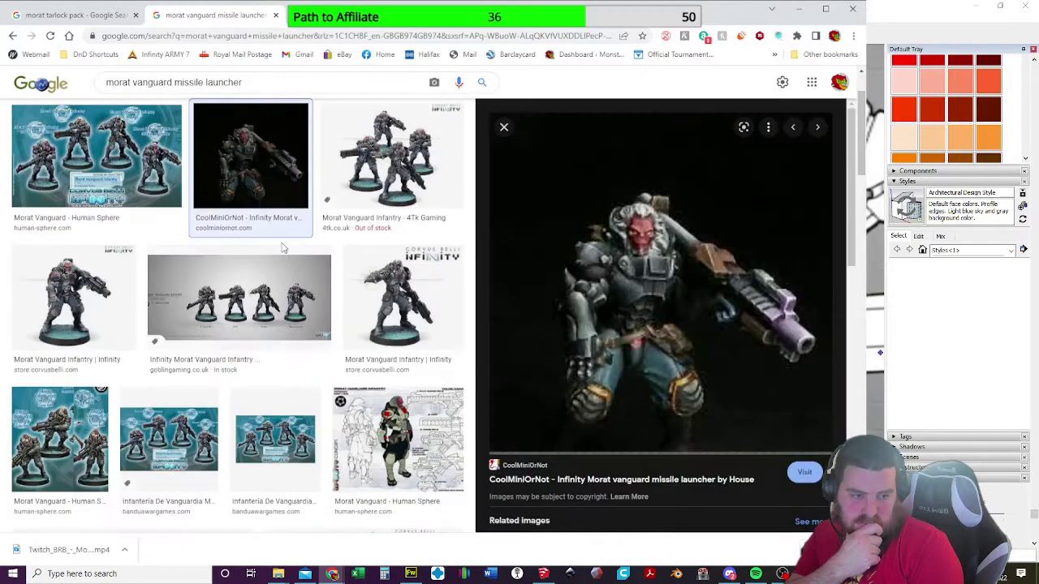